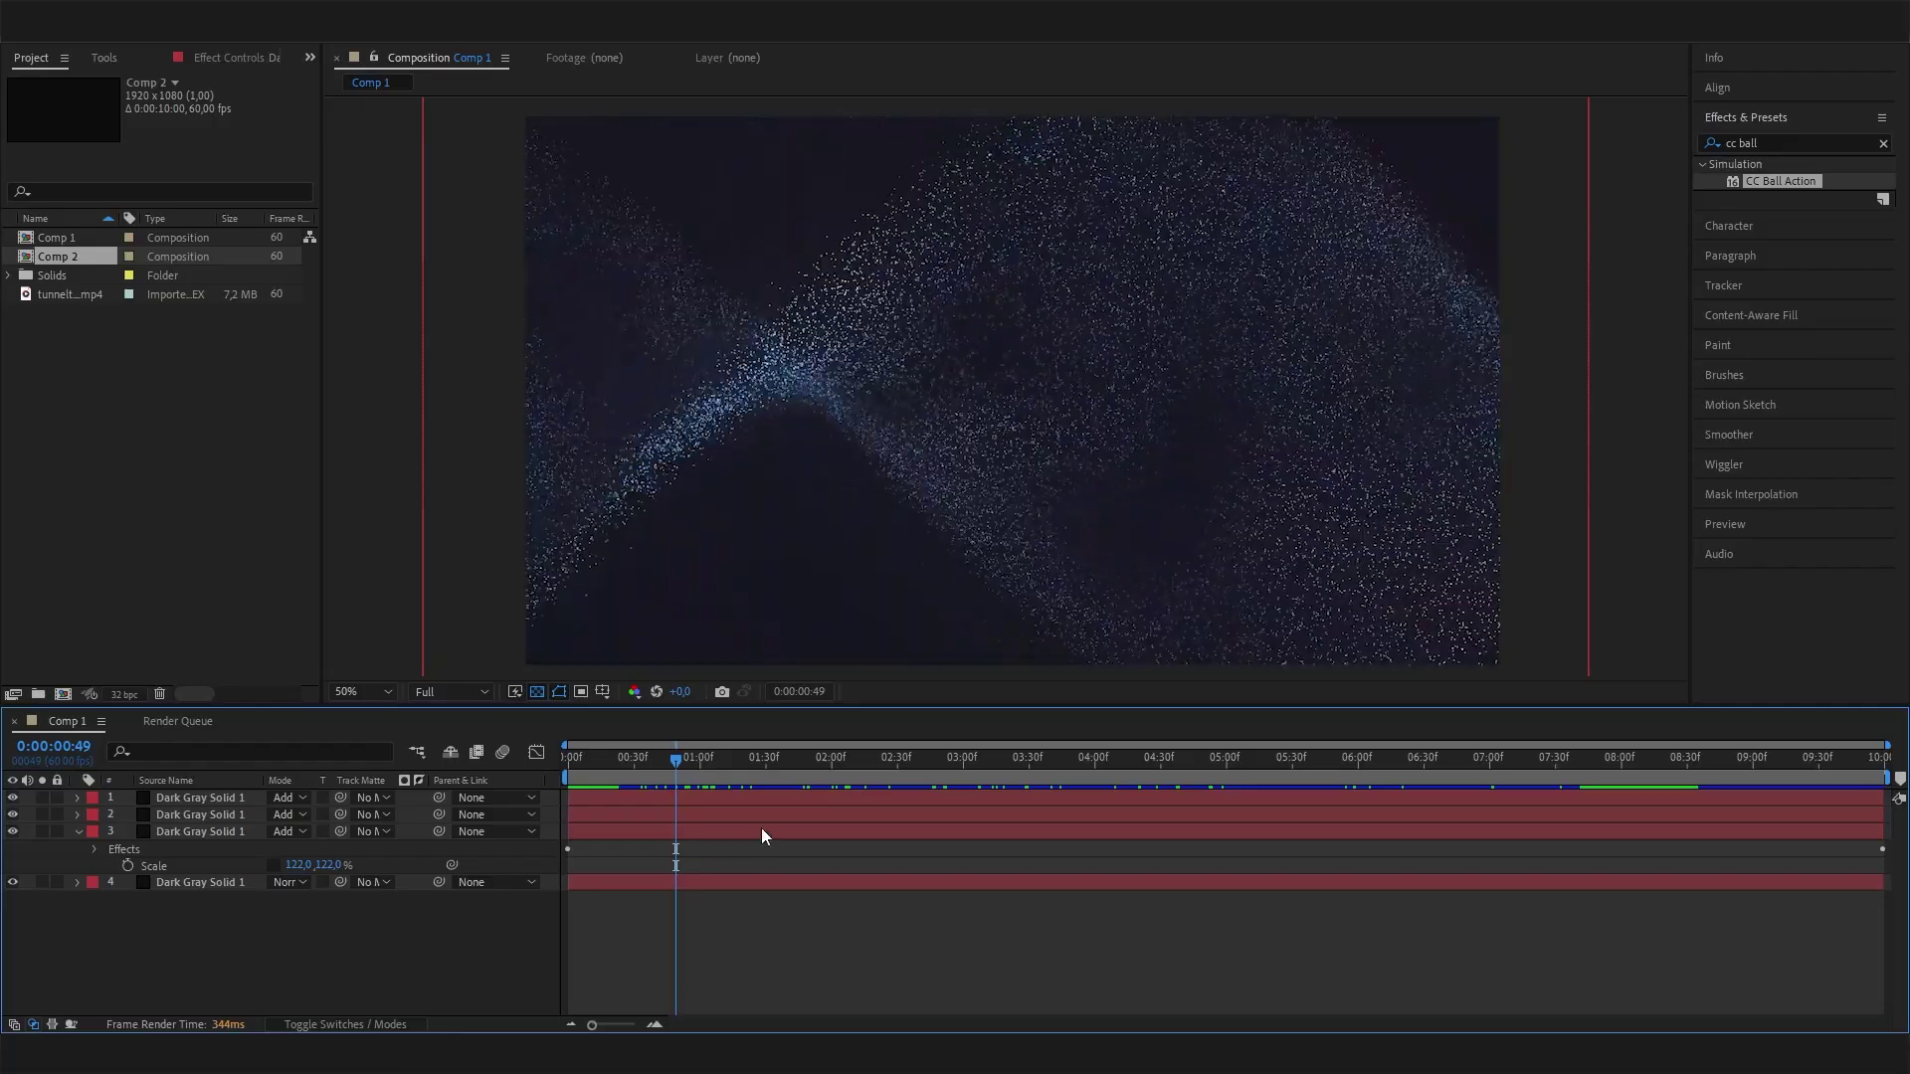
- Move the preview to about three seconds, then bring up the Project panel's context menu
left_click(1020, 758)
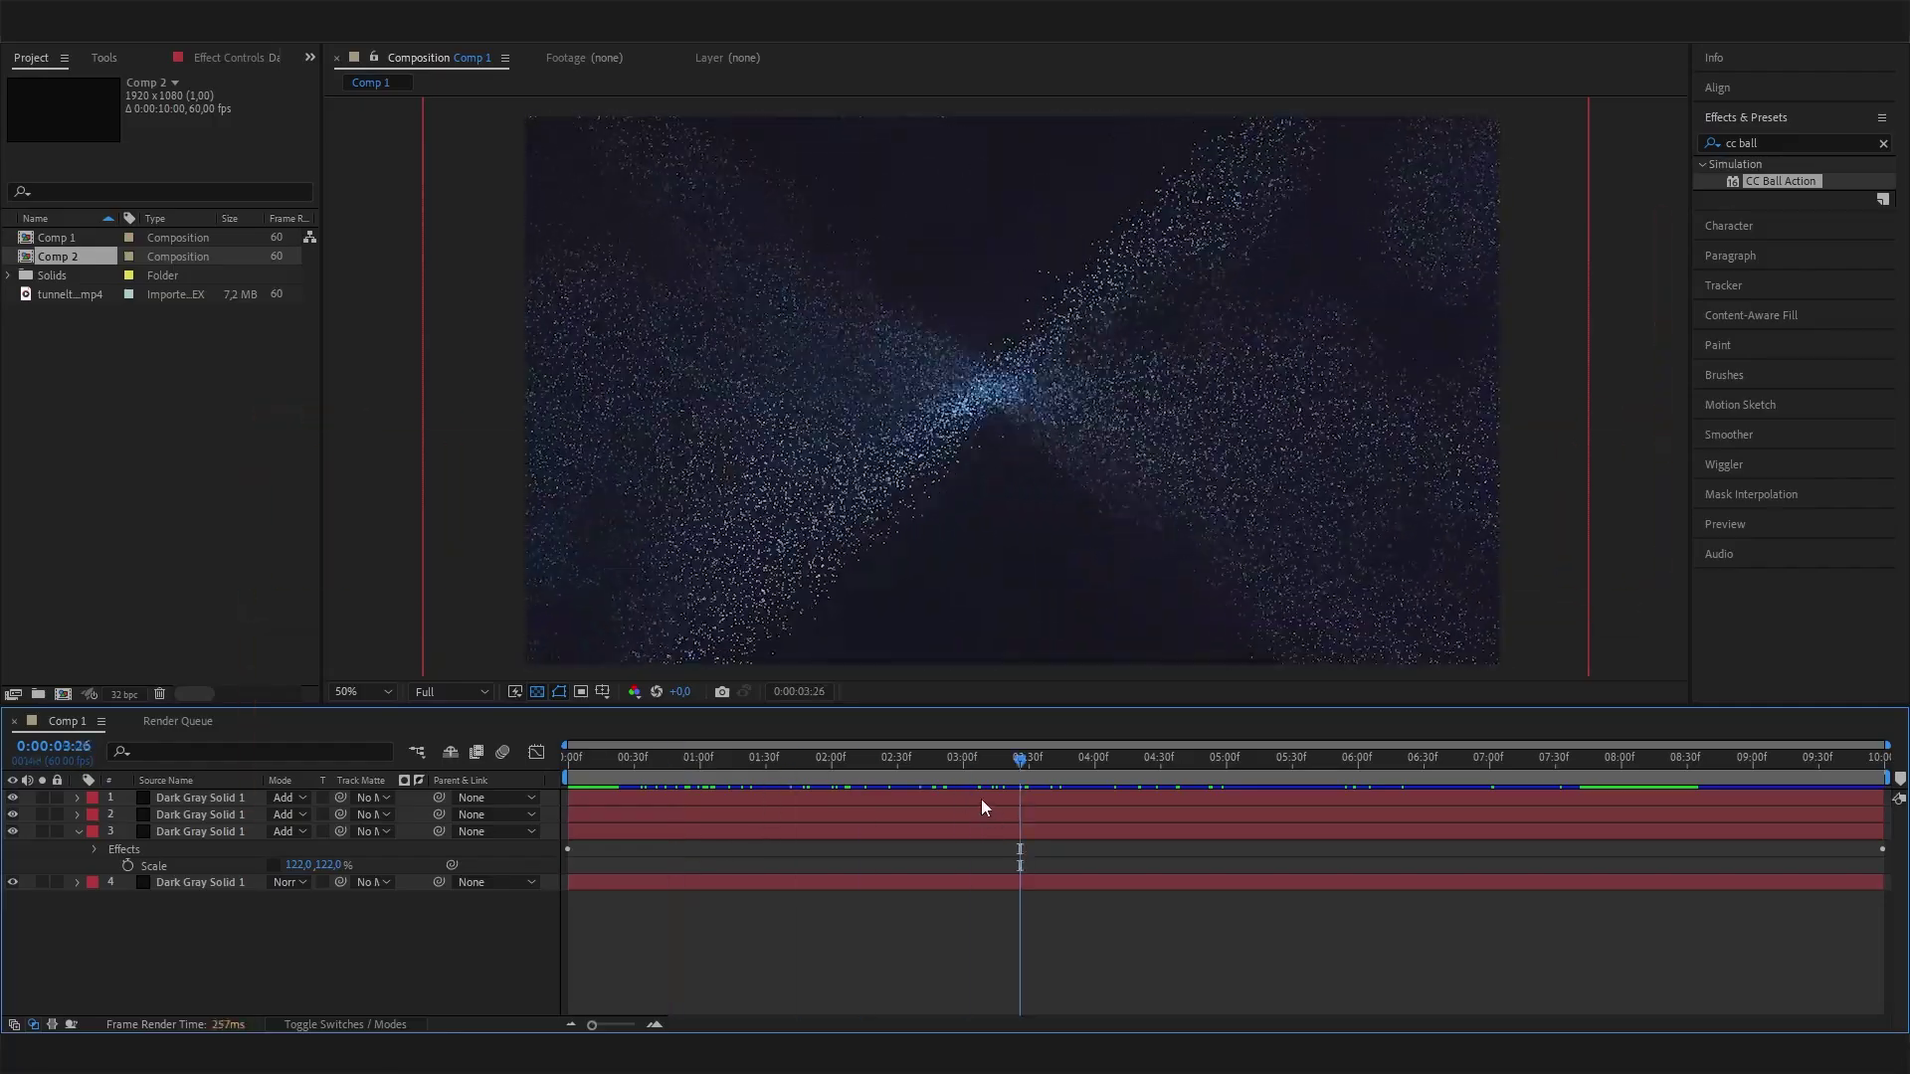
right_click(171, 497)
- Create Comp 3 and add a full-frame dark blue (0F111A) solid layer
left_click(199, 503)
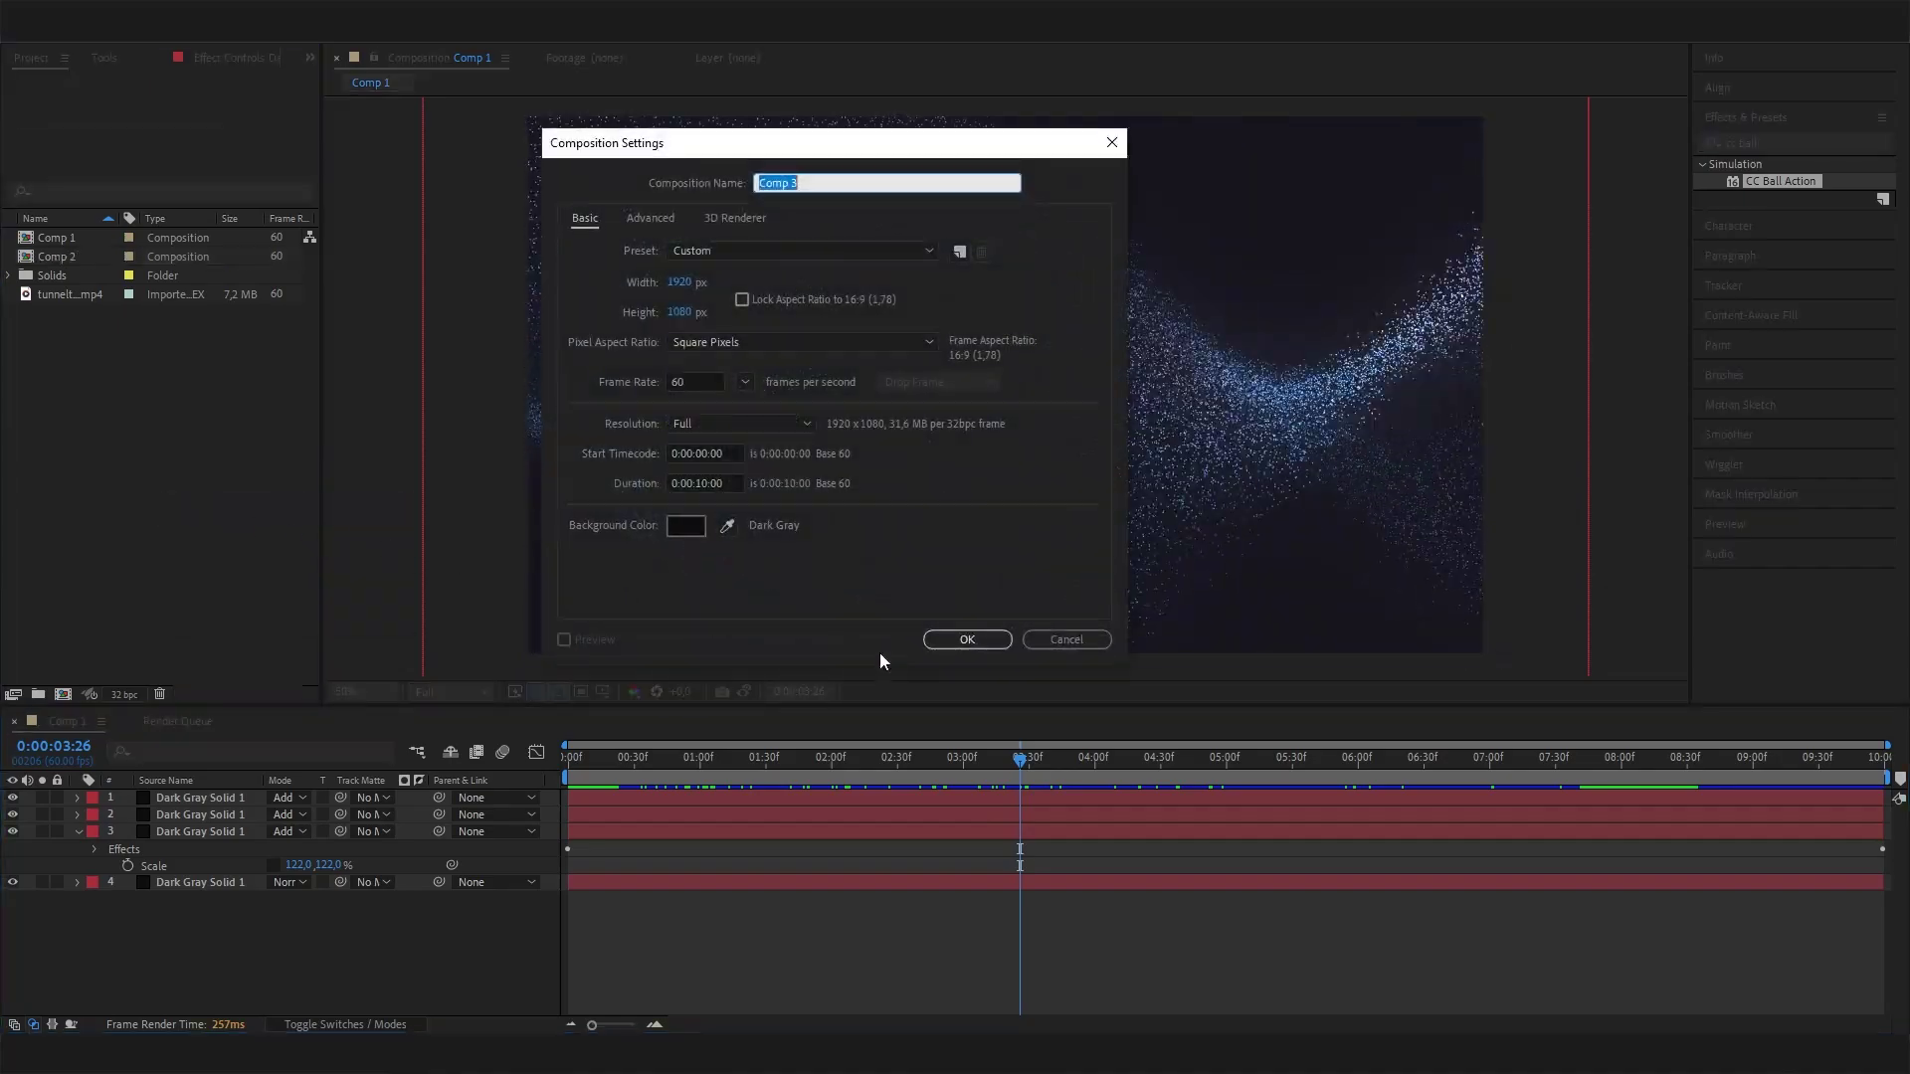
left_click(965, 640)
right_click(201, 839)
mouse_move(324, 602)
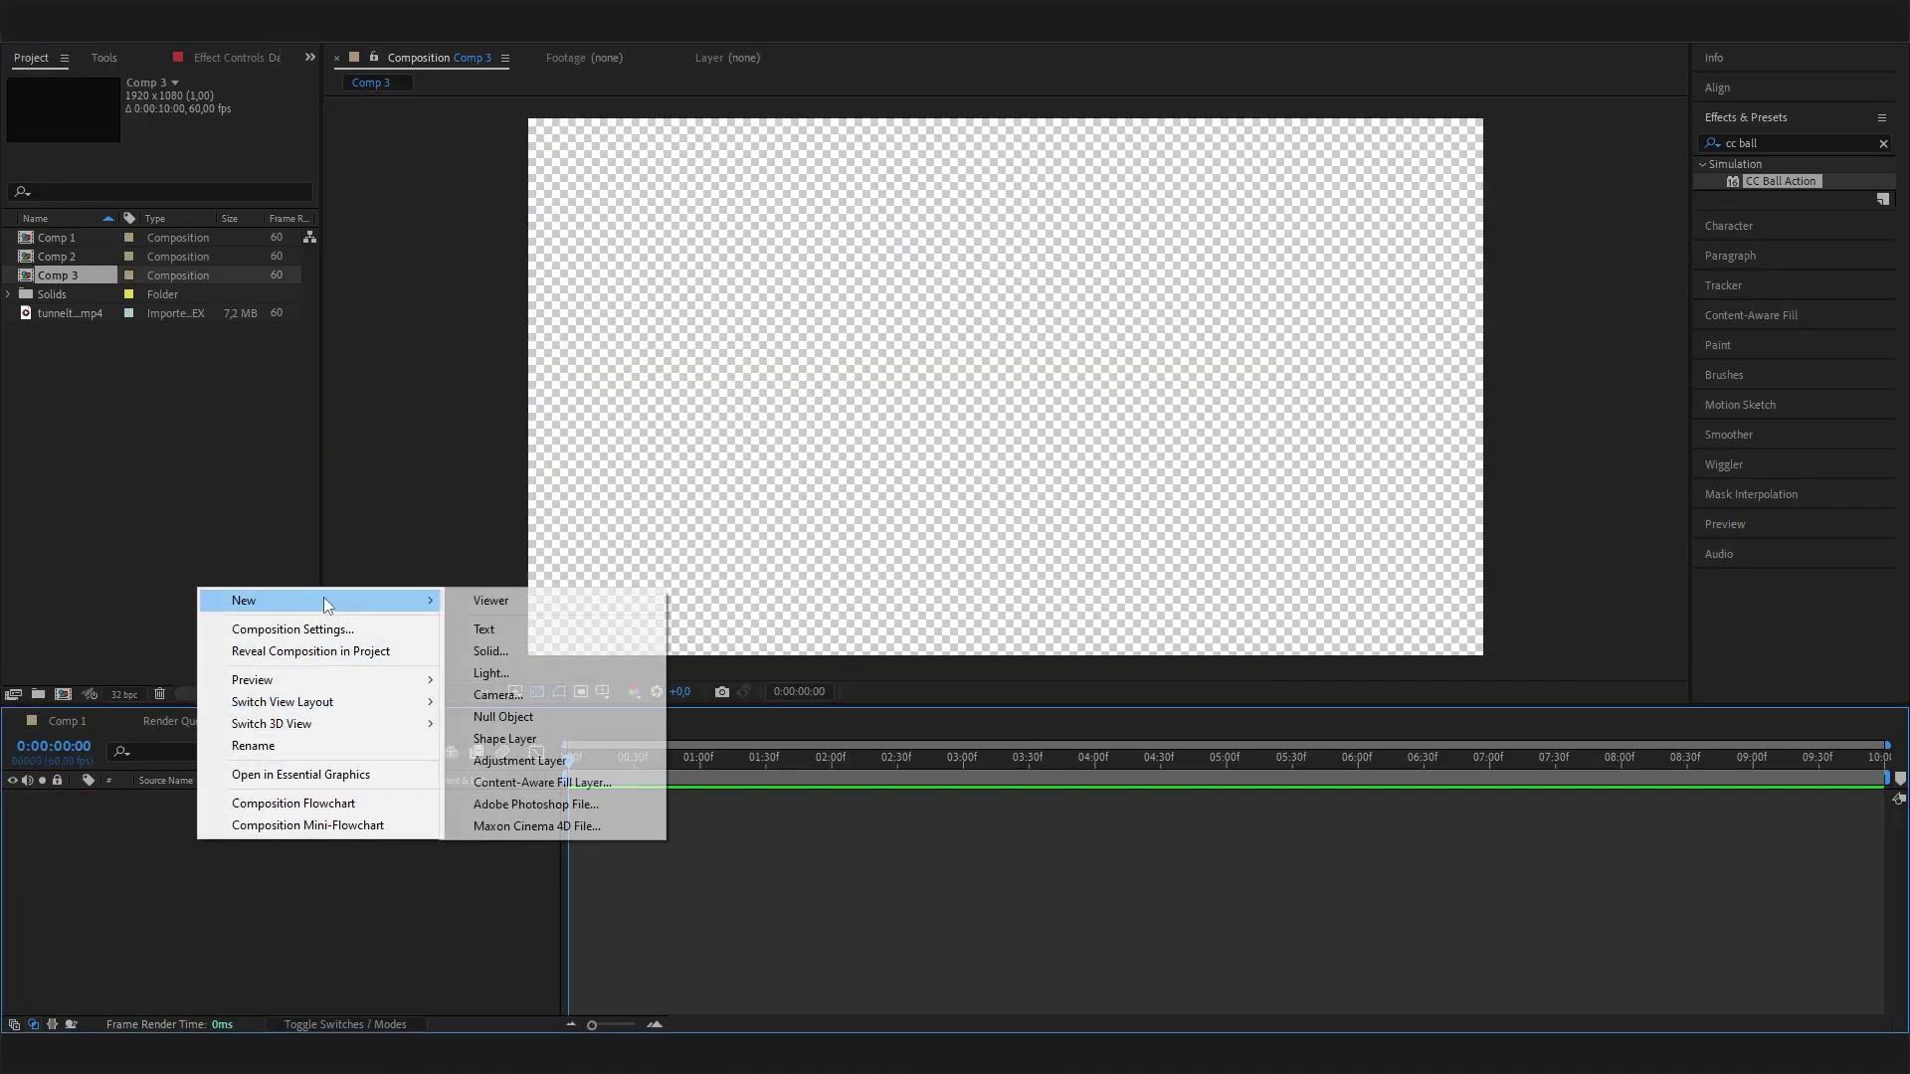
left_click(489, 650)
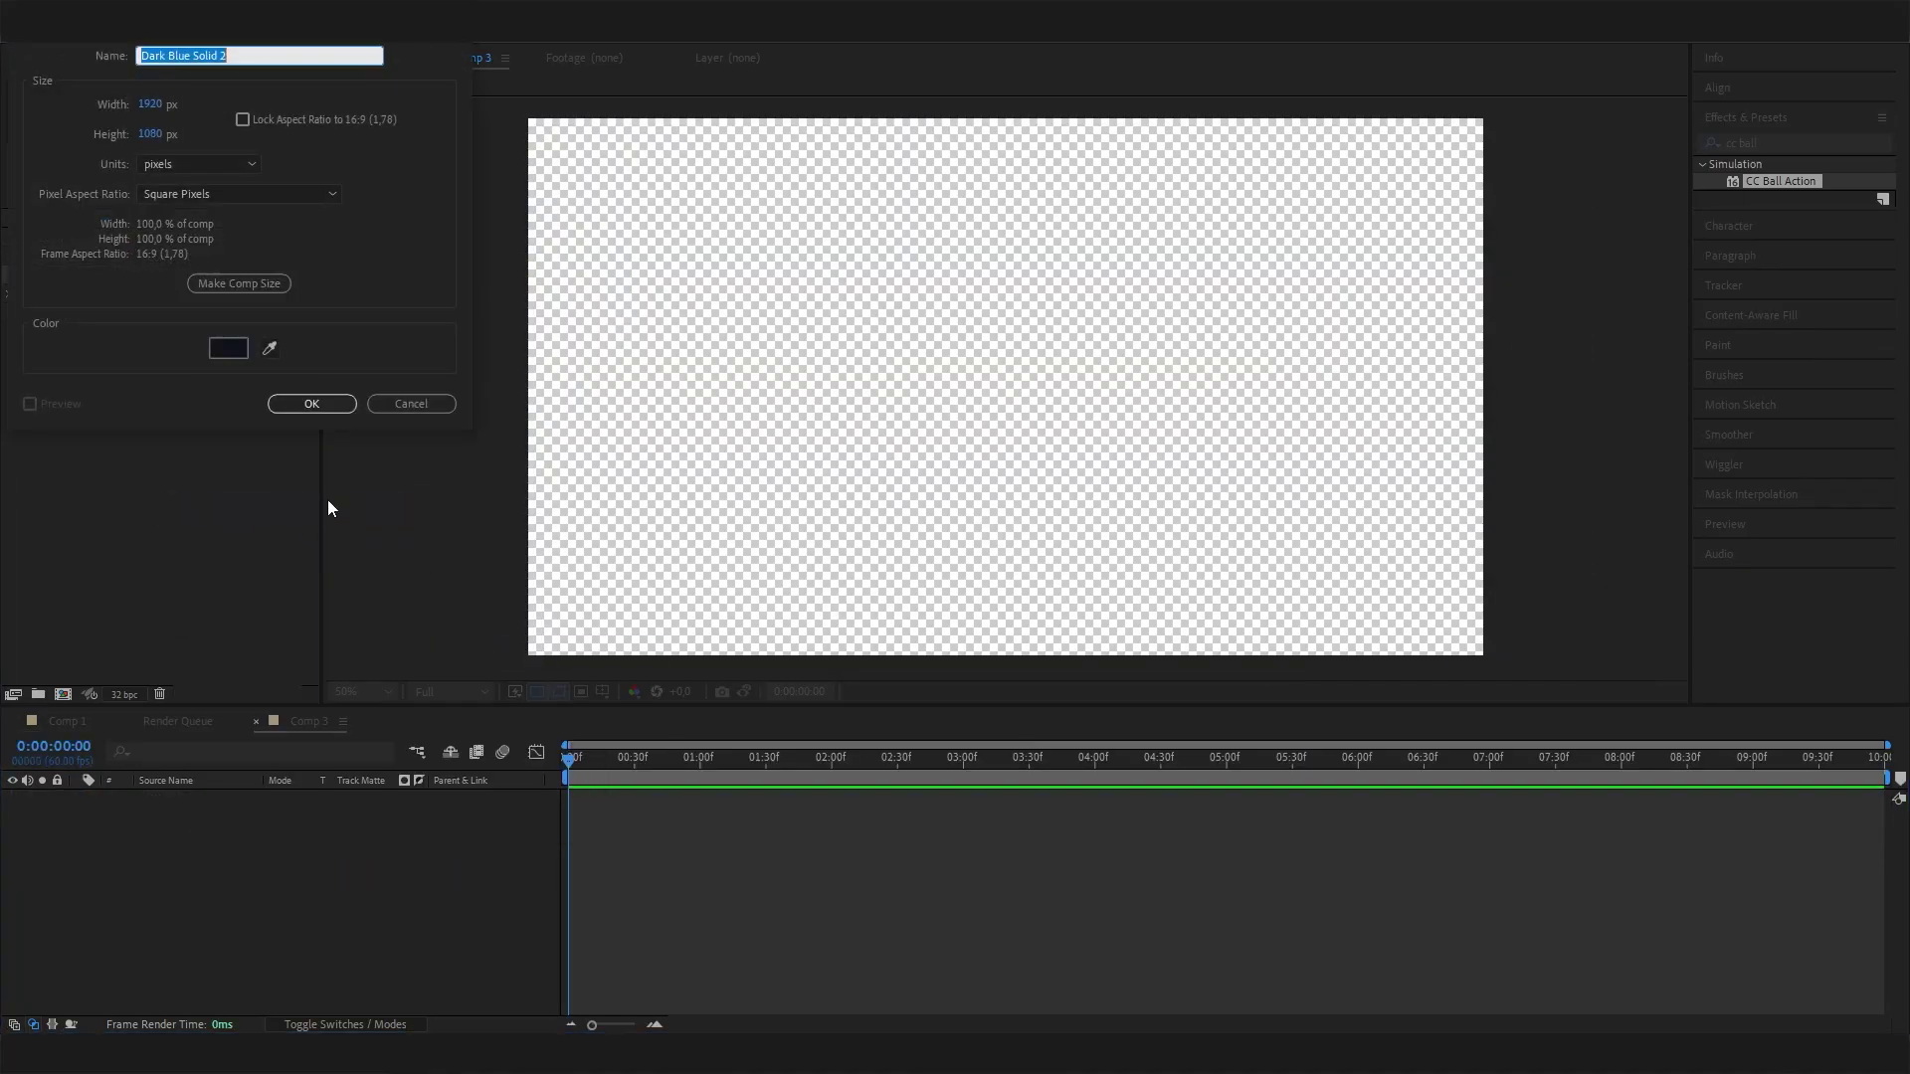
left_click(229, 349)
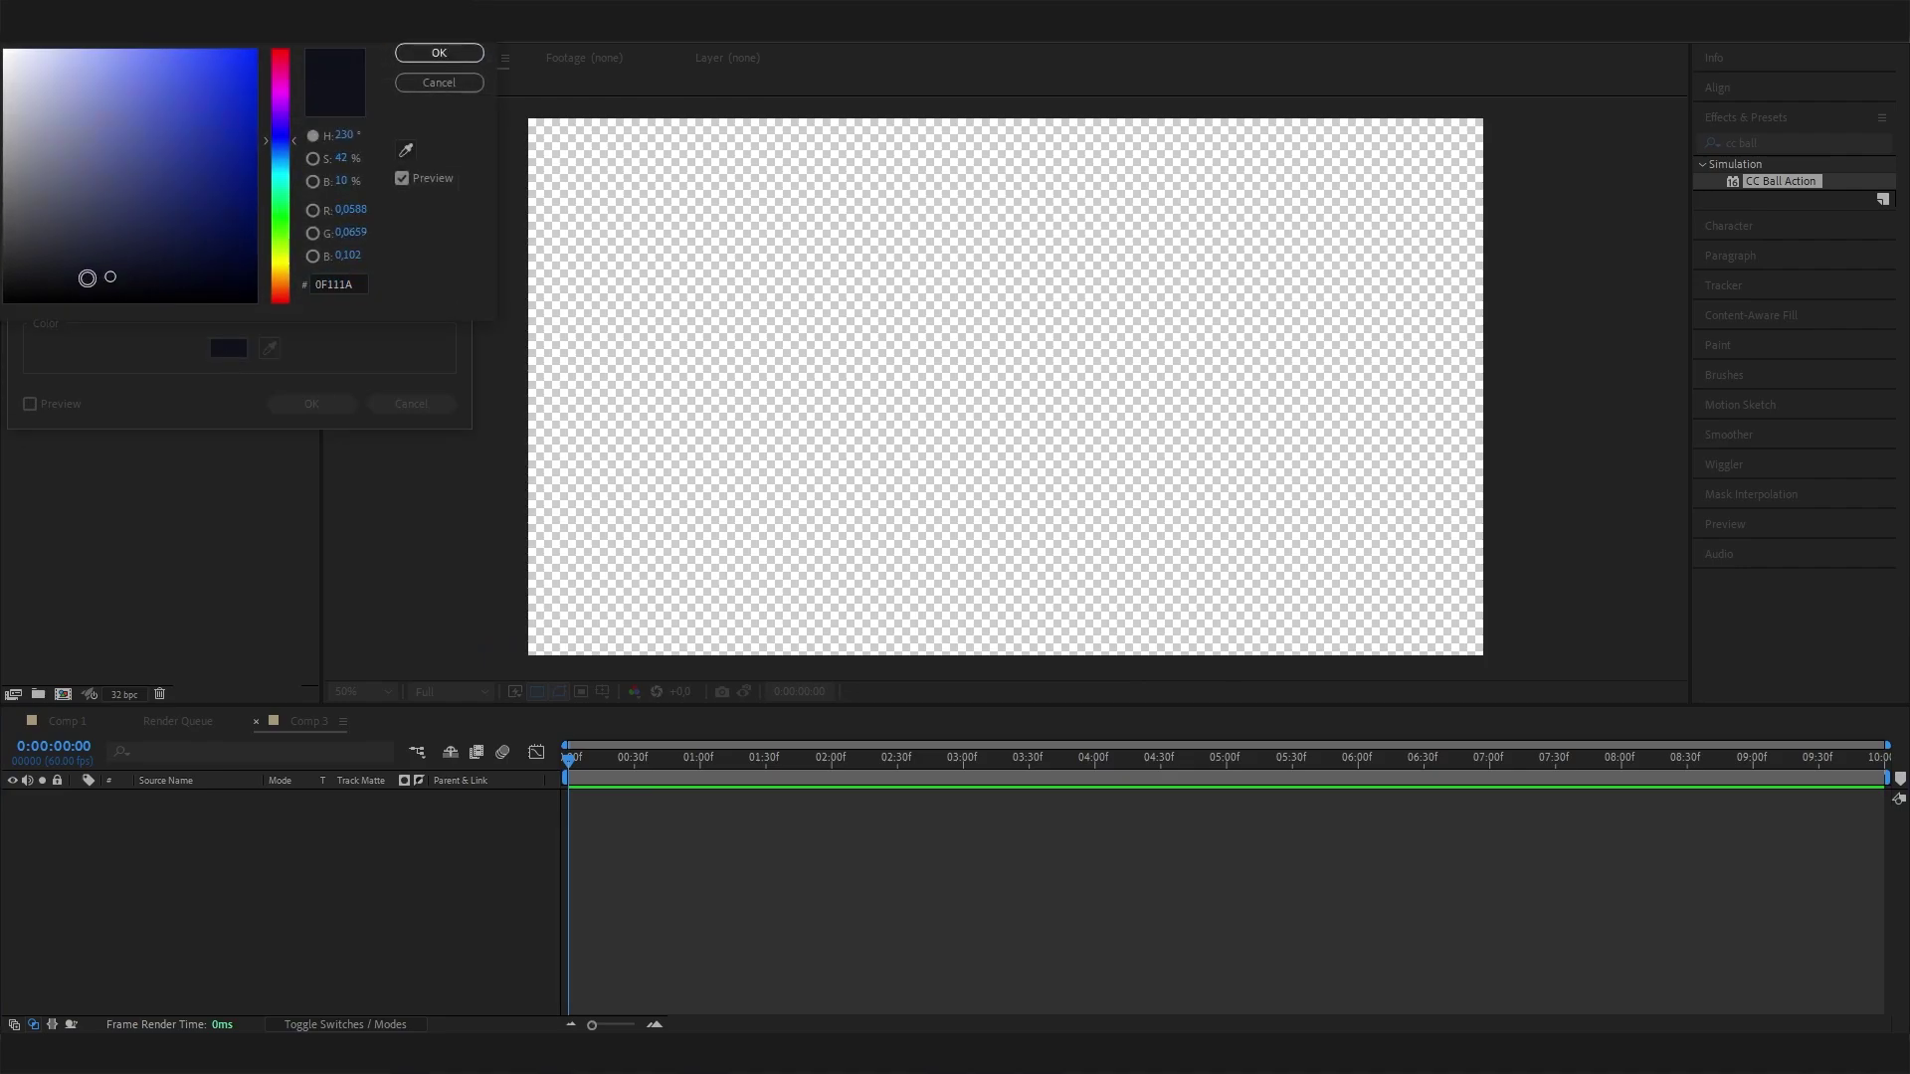
left_click(439, 52)
left_click(311, 404)
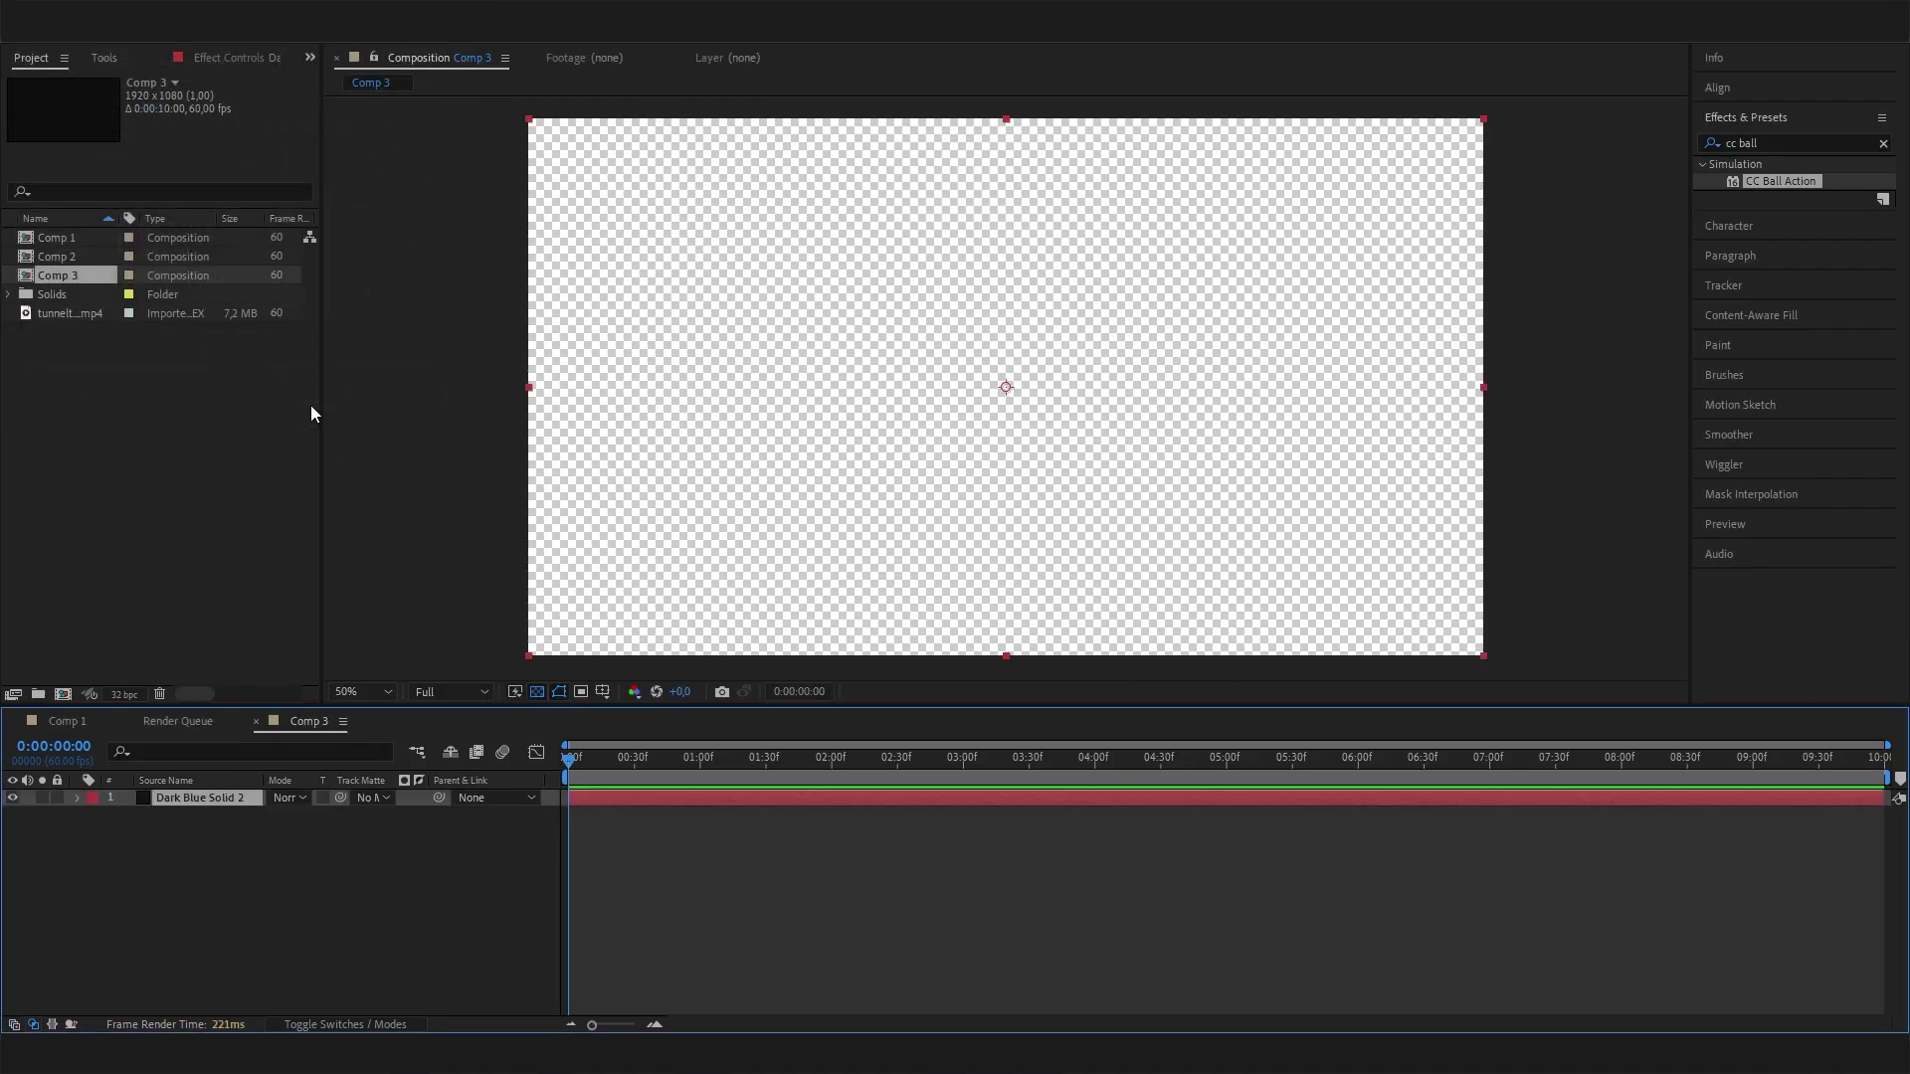
- Add a full-frame white solid above the dark blue one
right_click(230, 825)
mouse_move(320, 576)
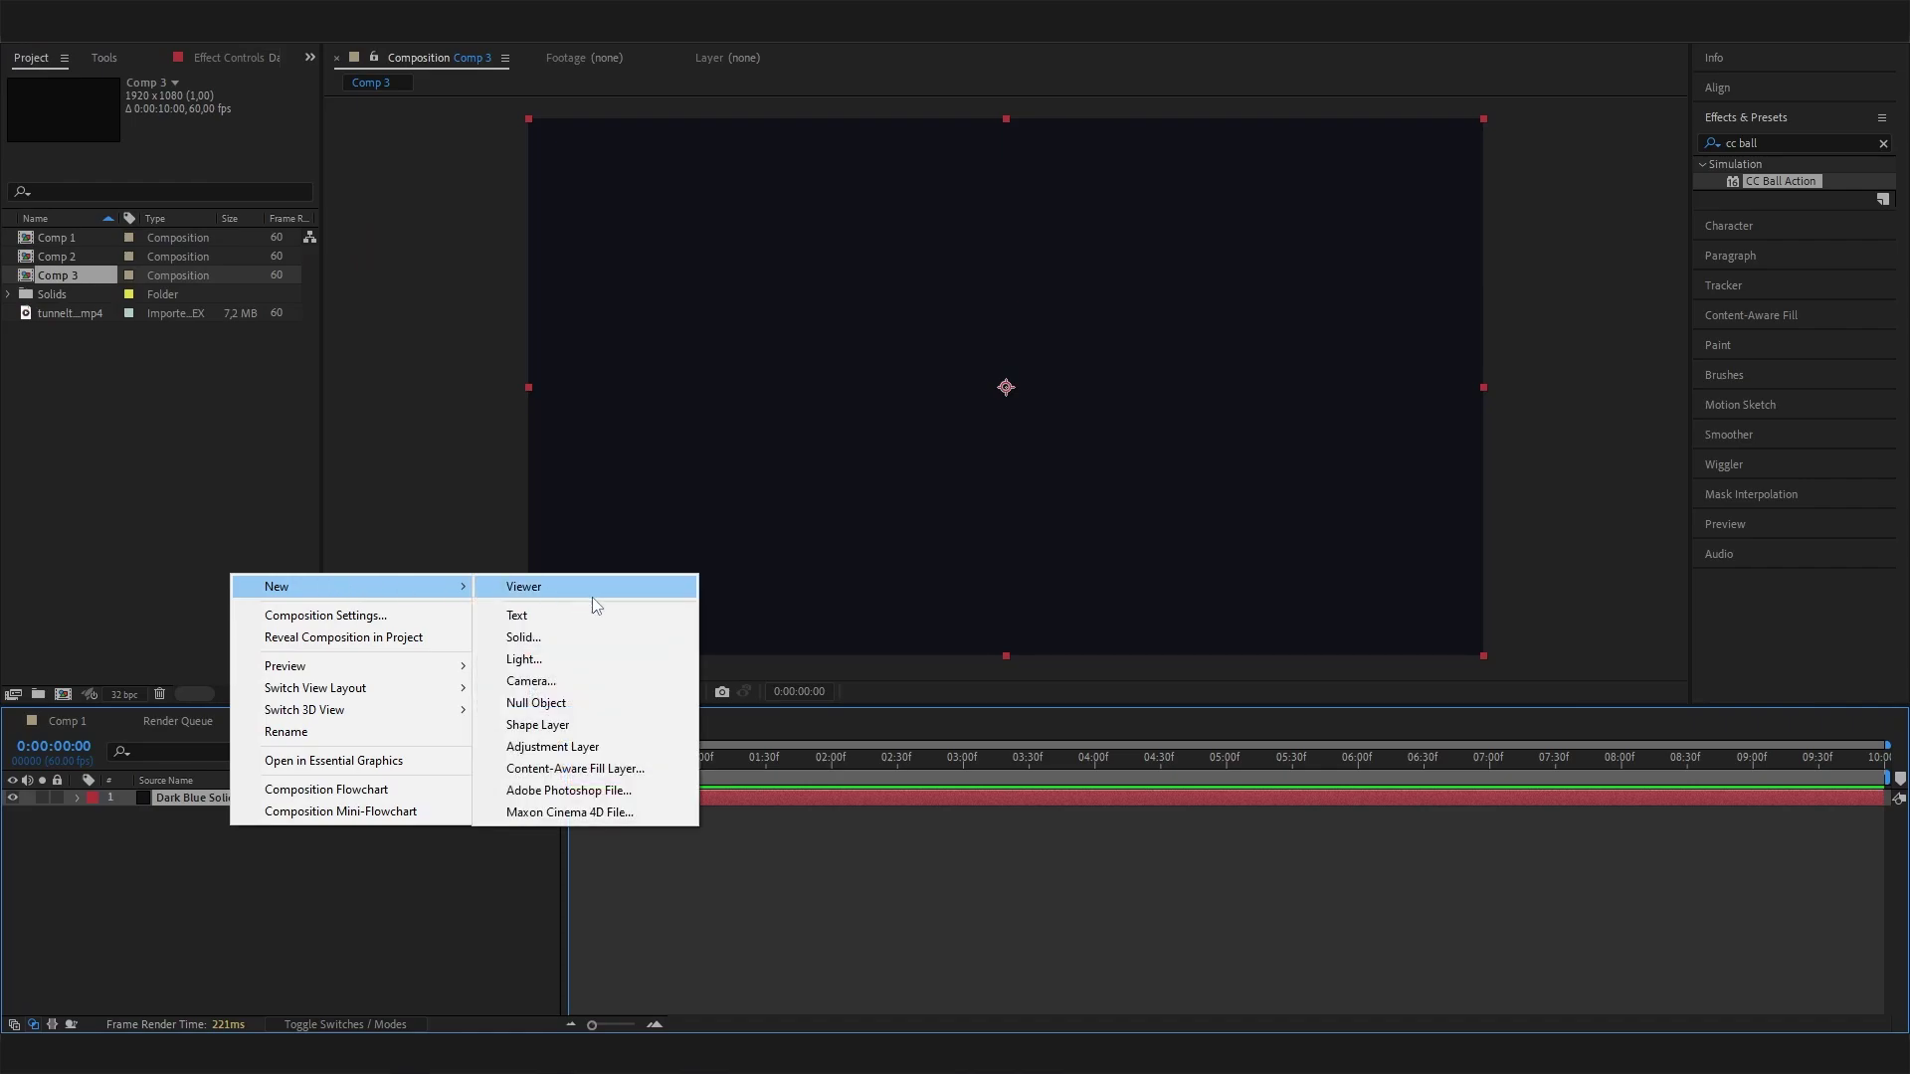
left_click(595, 634)
left_click(228, 348)
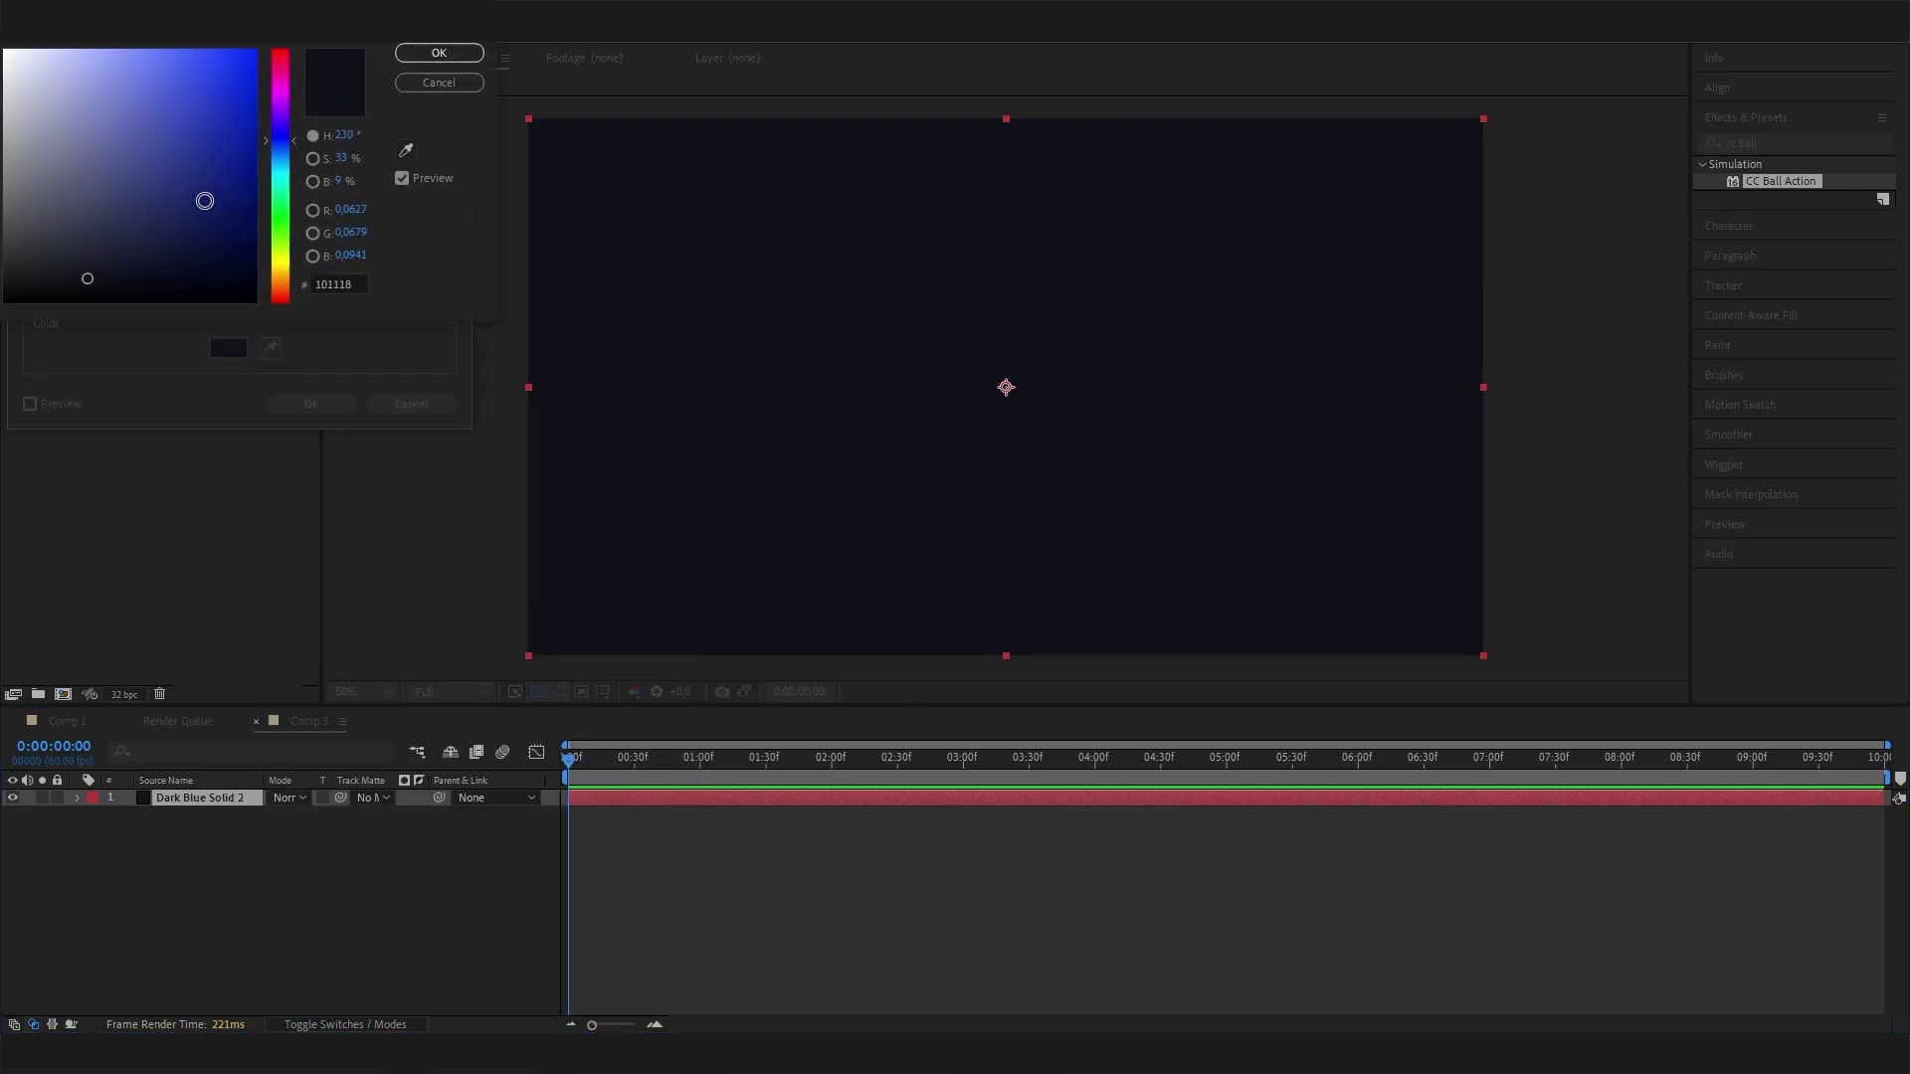
left_click_drag(204, 200, 4, 50)
left_click(438, 53)
left_click(312, 404)
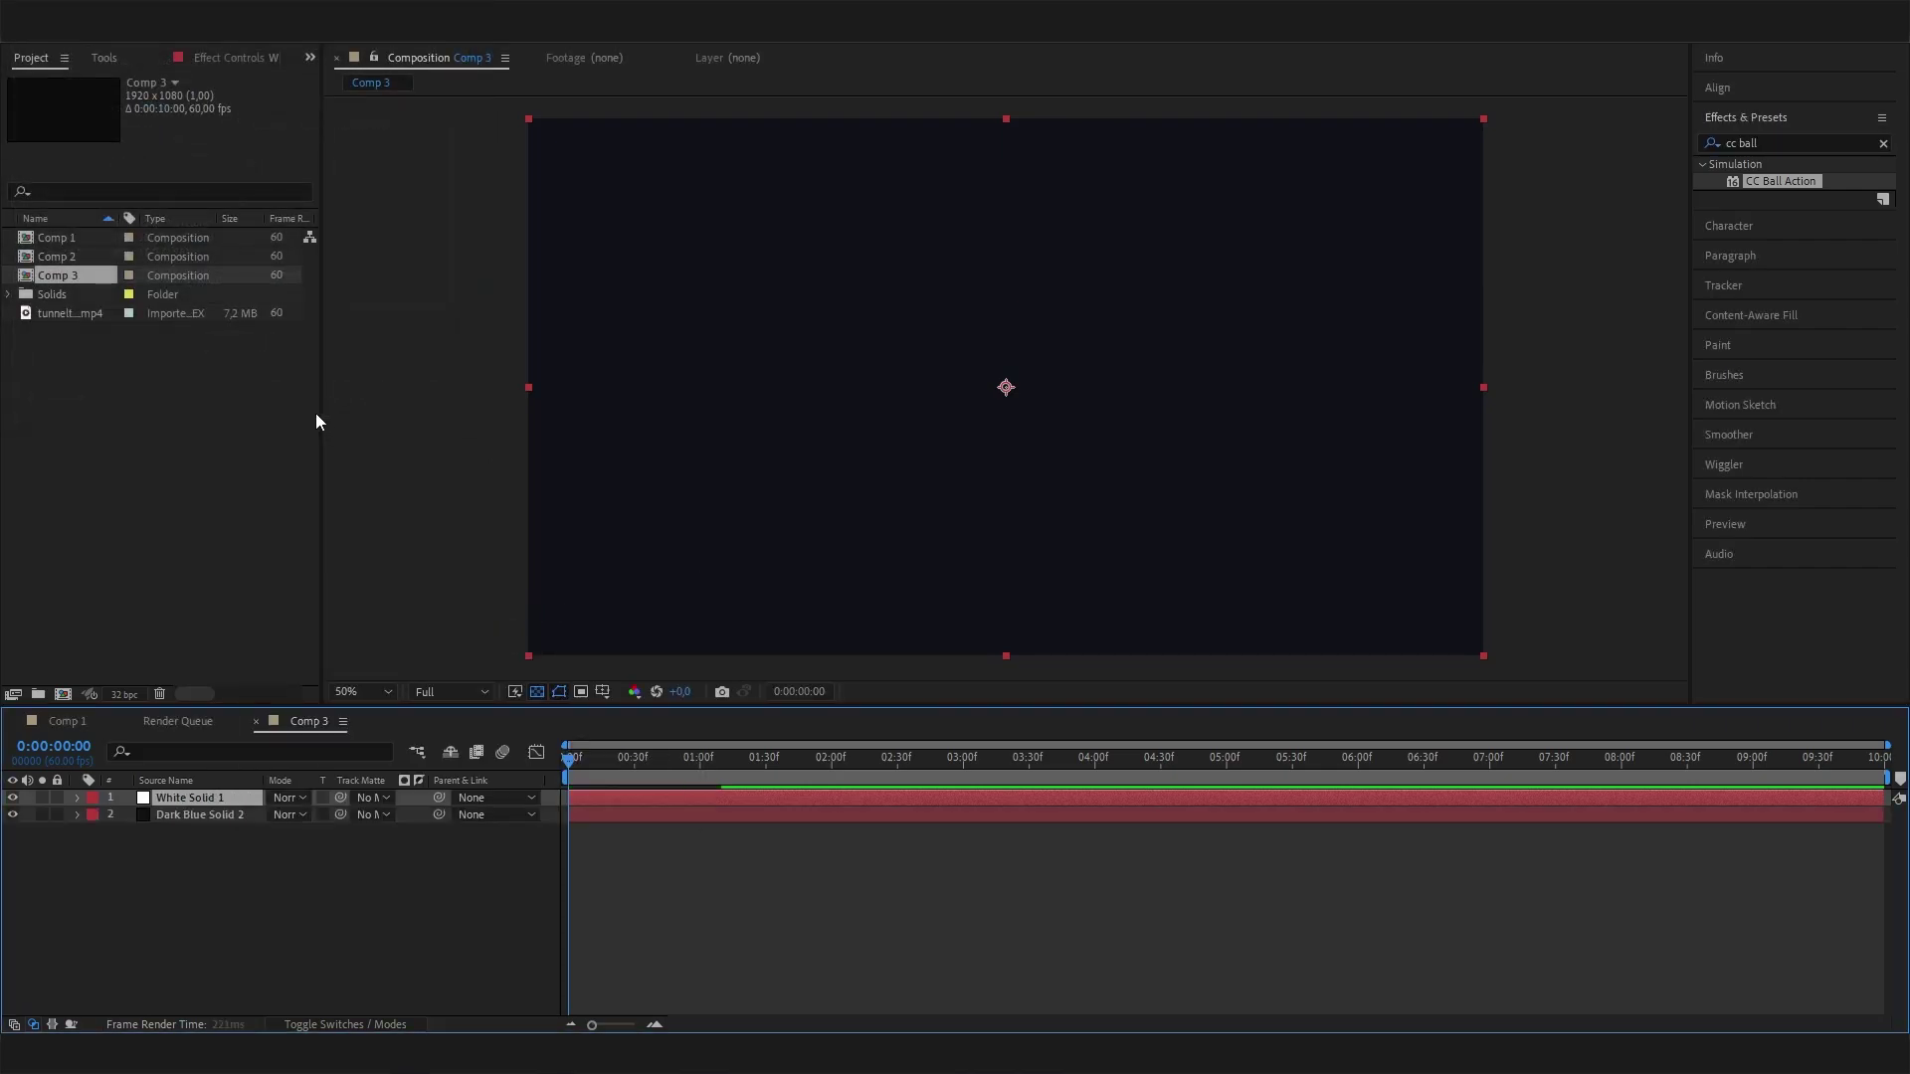
- Select the White Solid 1 layer
left_click(243, 882)
left_click(205, 804)
left_click(152, 909)
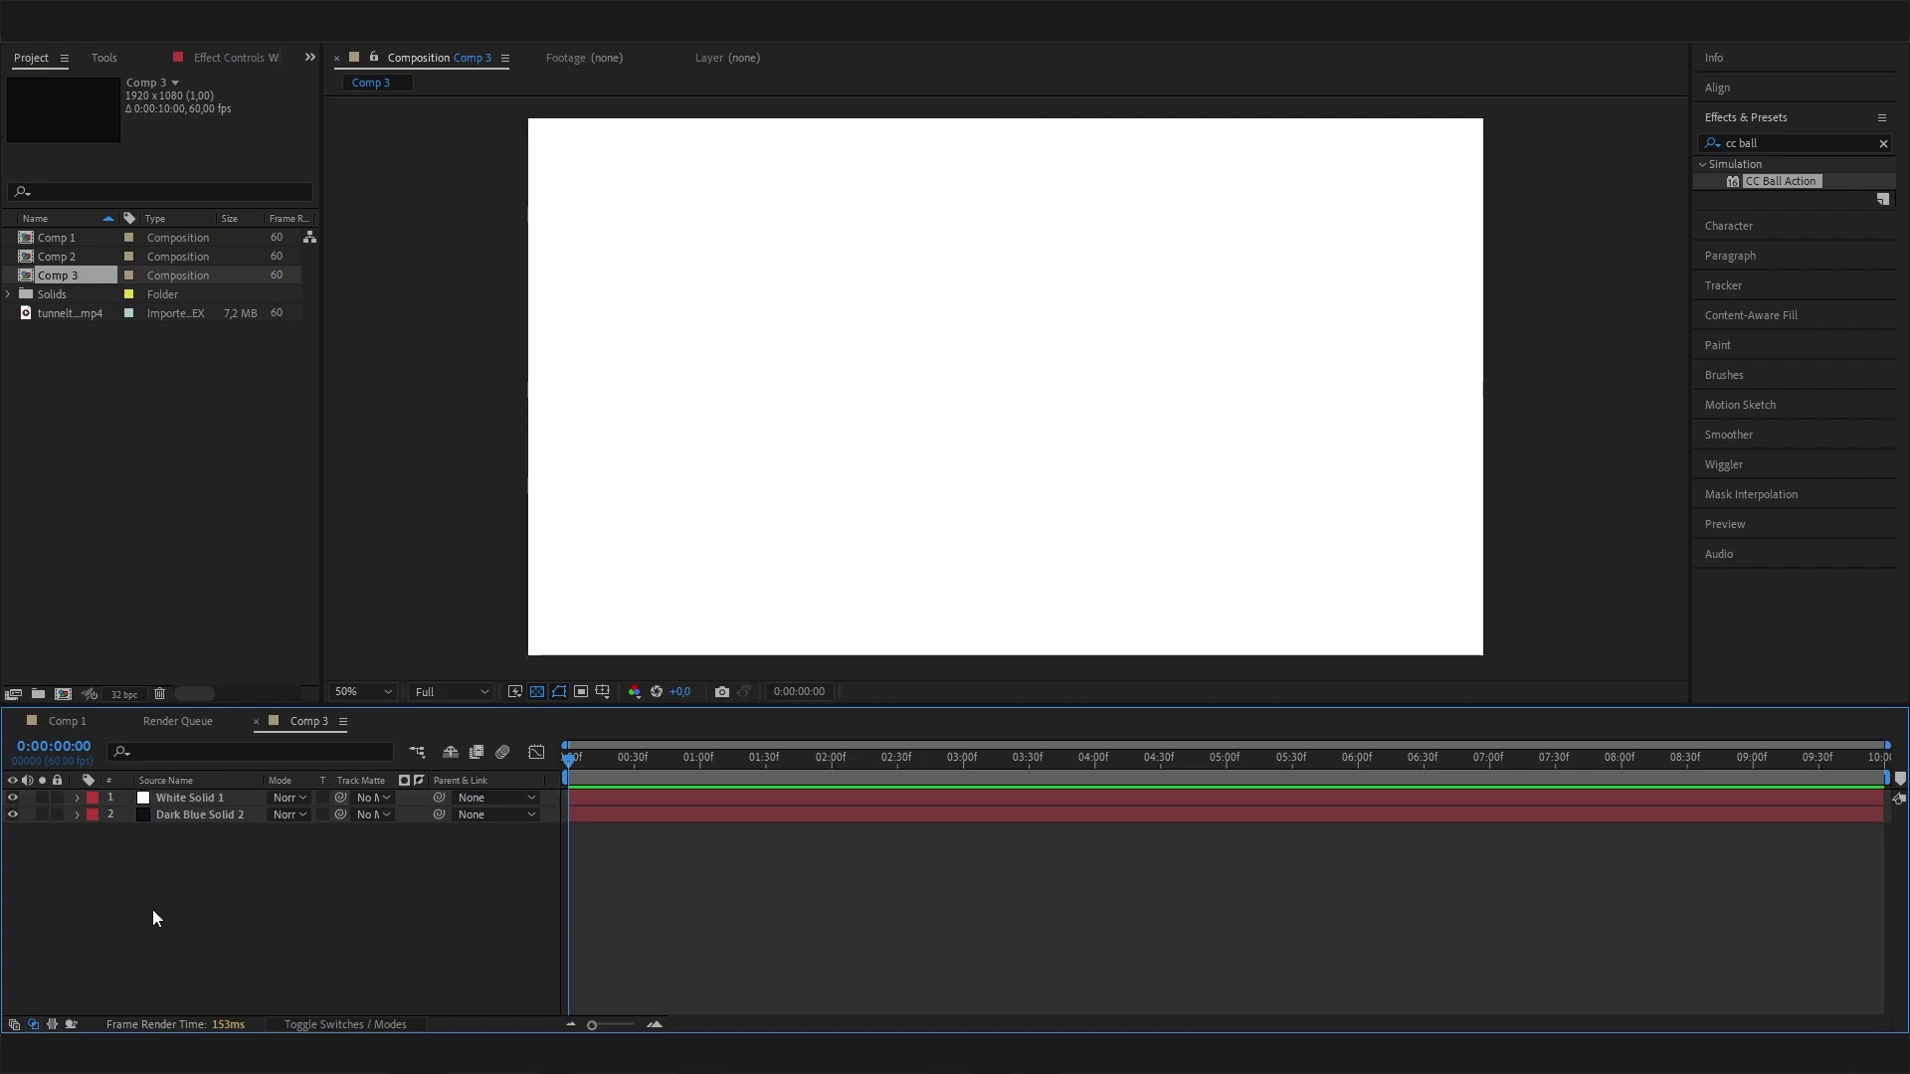
left_click(207, 795)
- Find CC Ball Action with 'cc ball' and apply it to White Solid 1
key("ctrl+5")
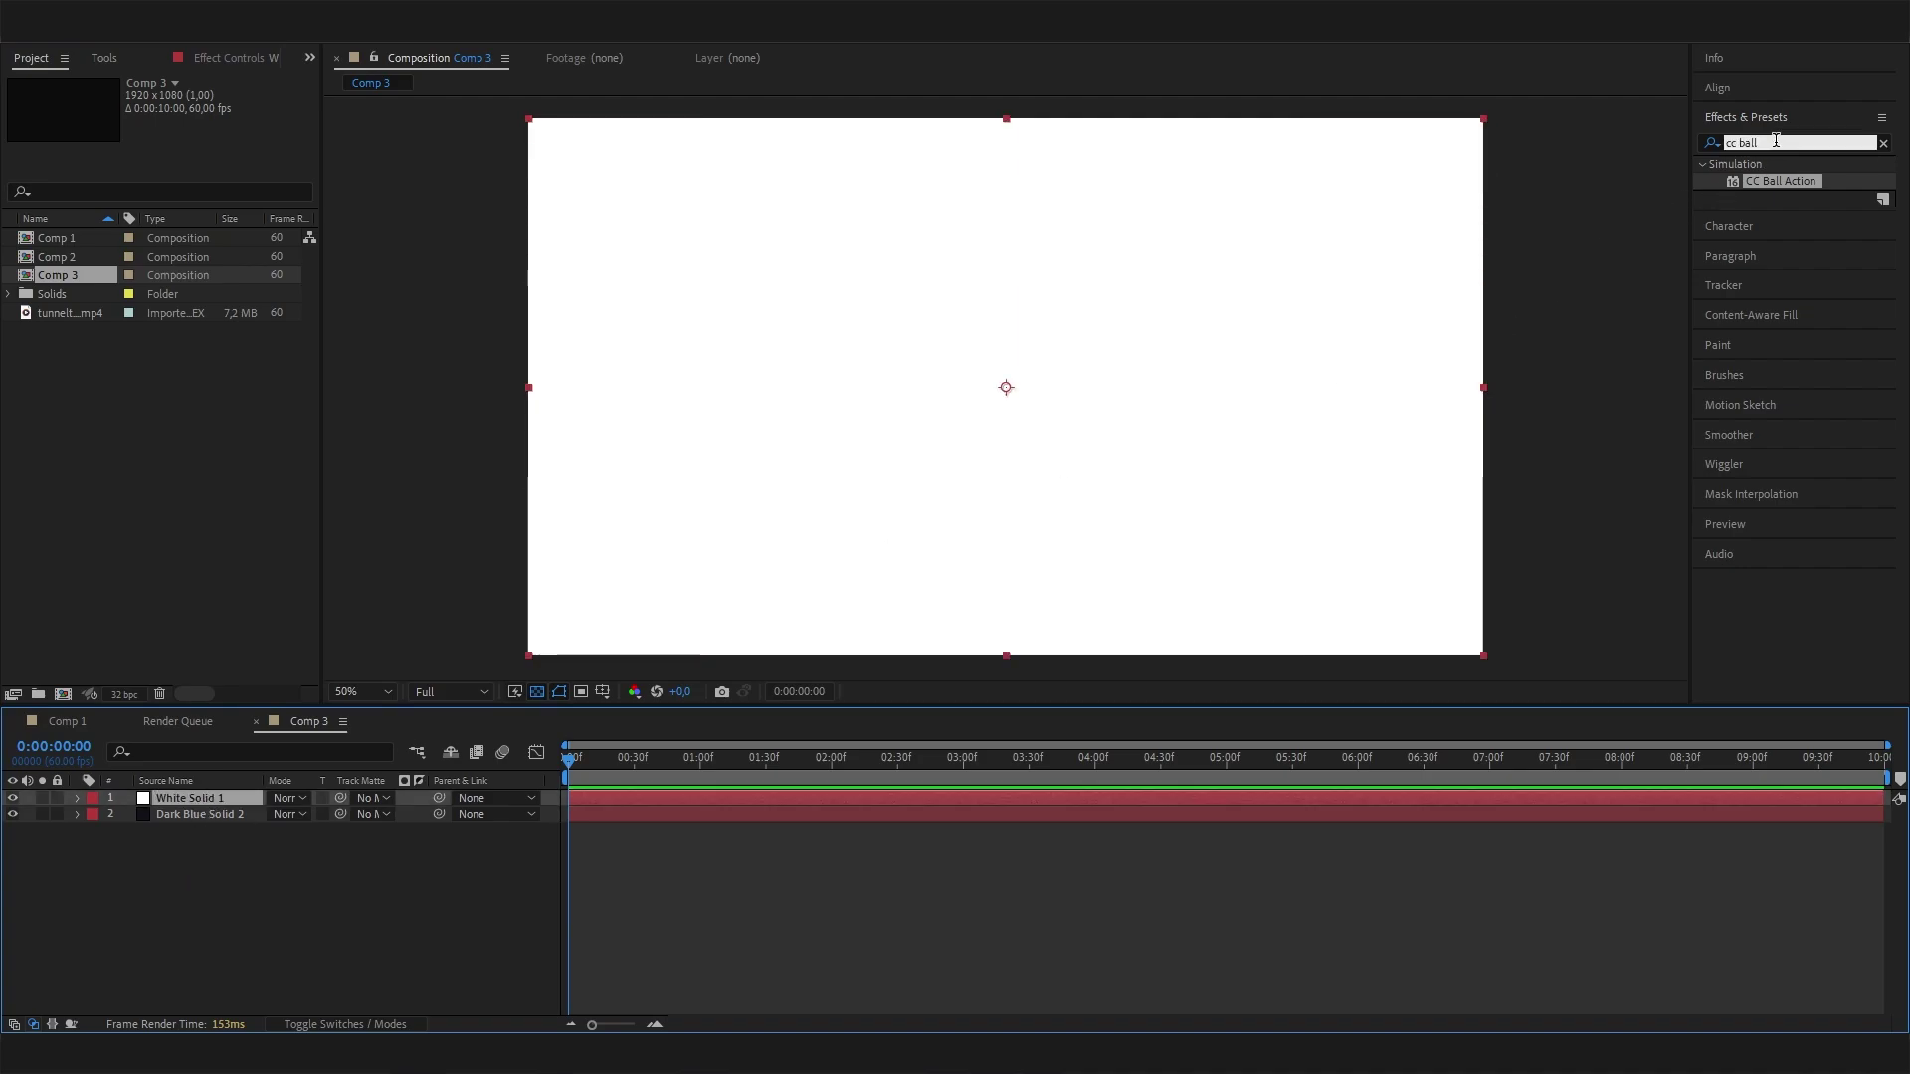
type("cc ball")
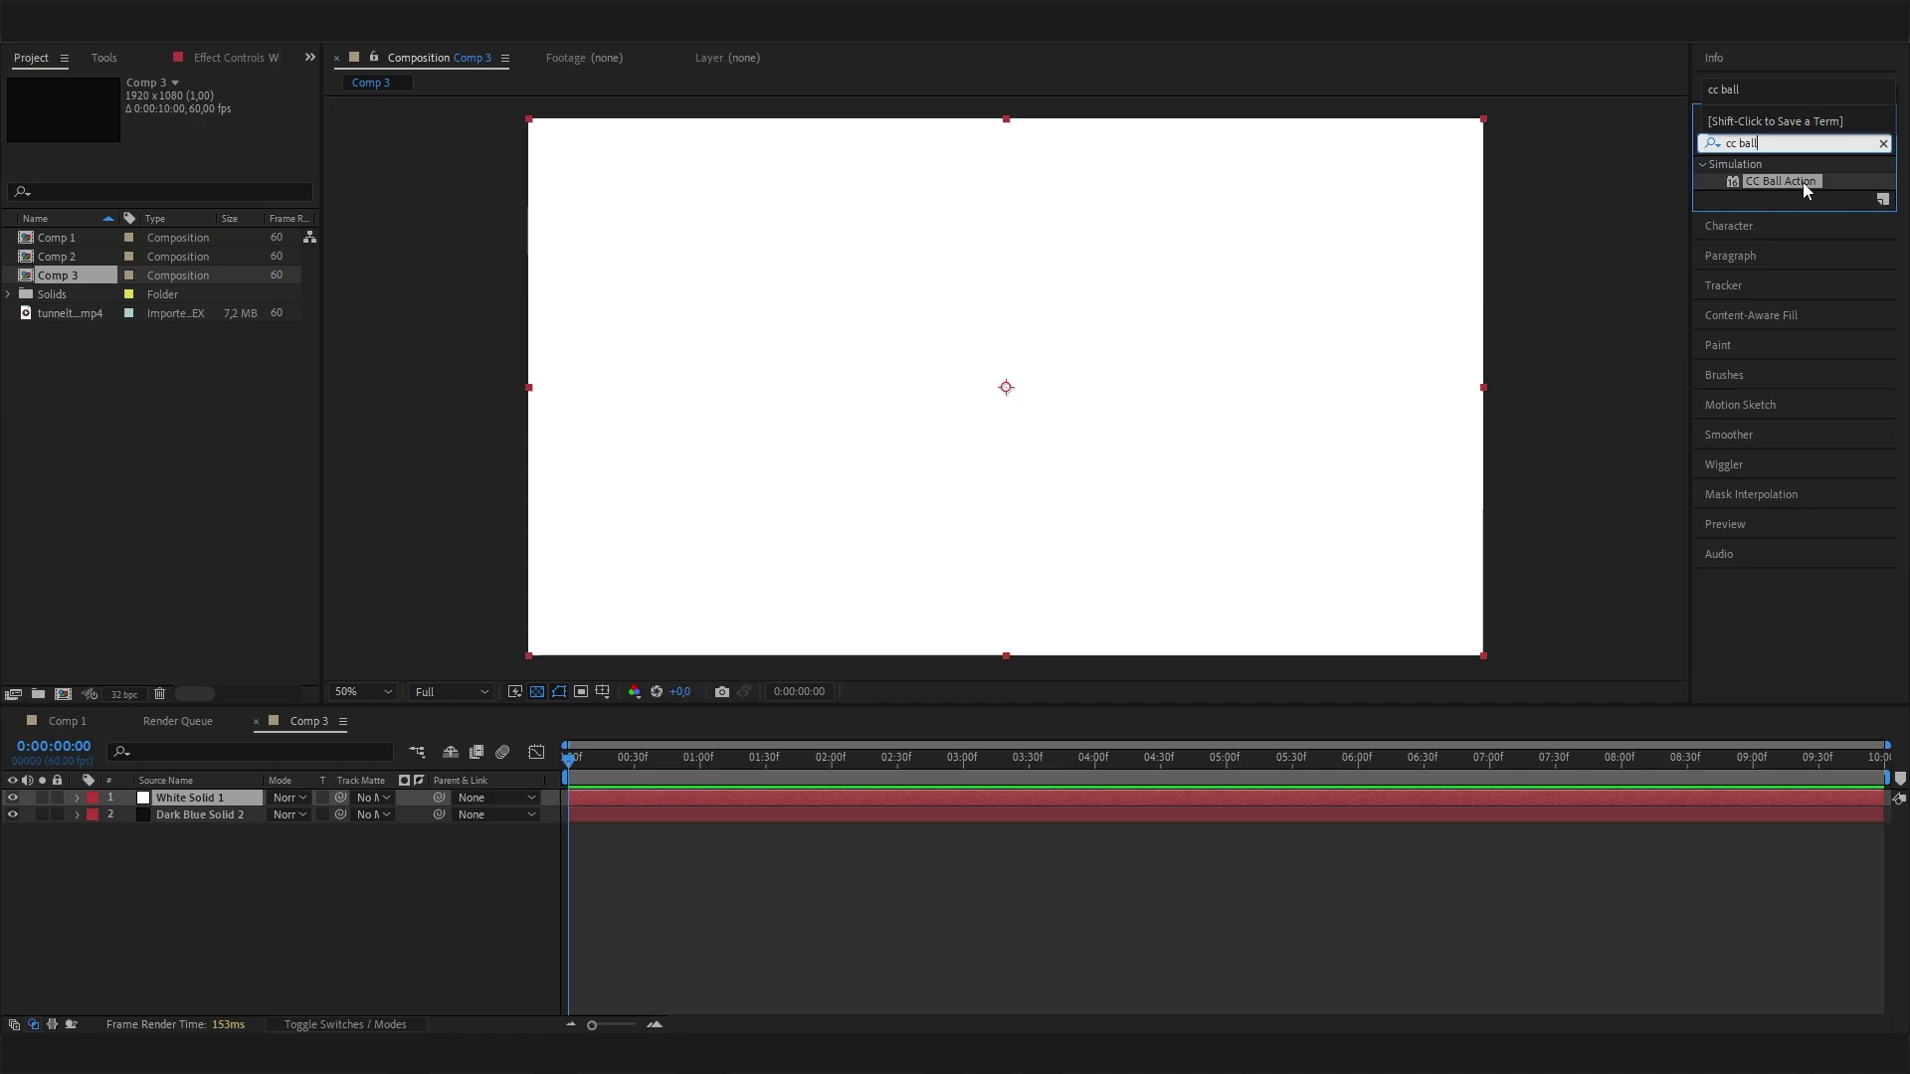
left_click_drag(1780, 181, 229, 797)
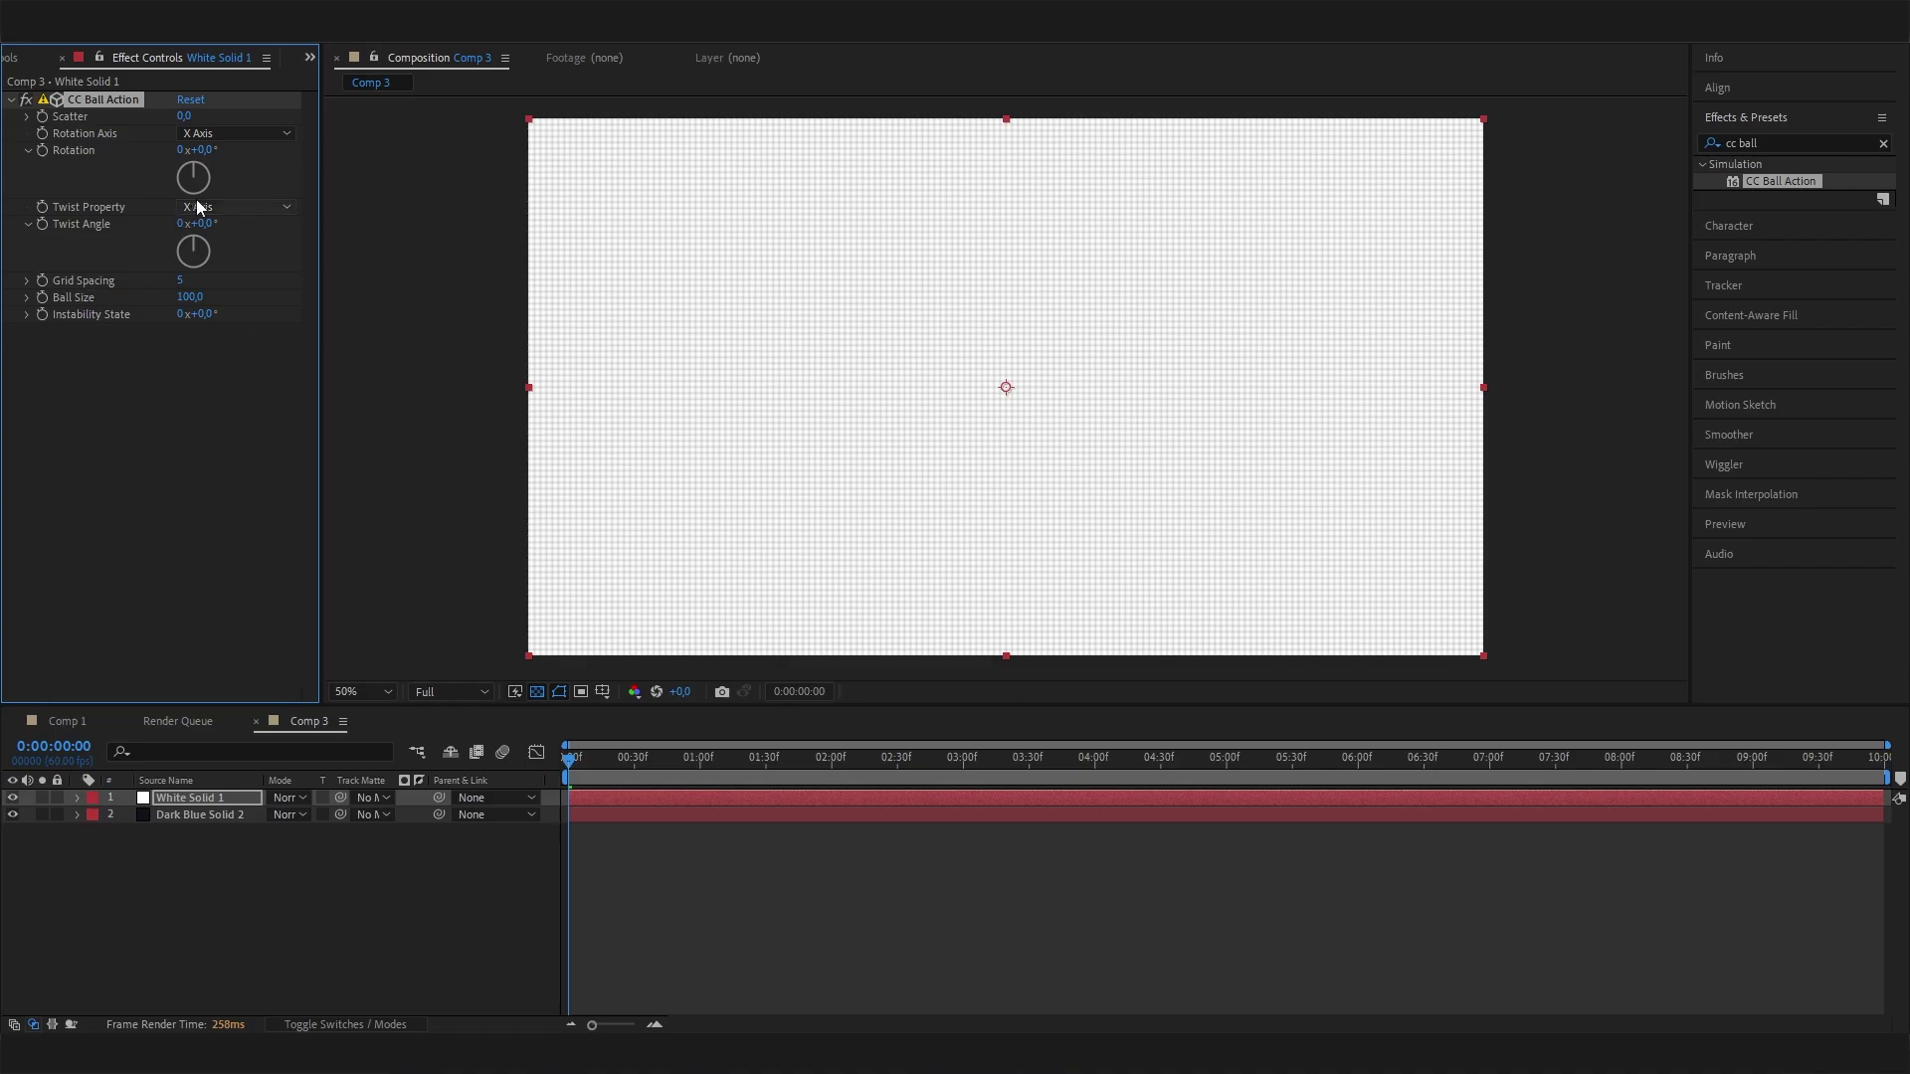
- Set CC Ball Action's Scatter to 7
left_click(183, 116)
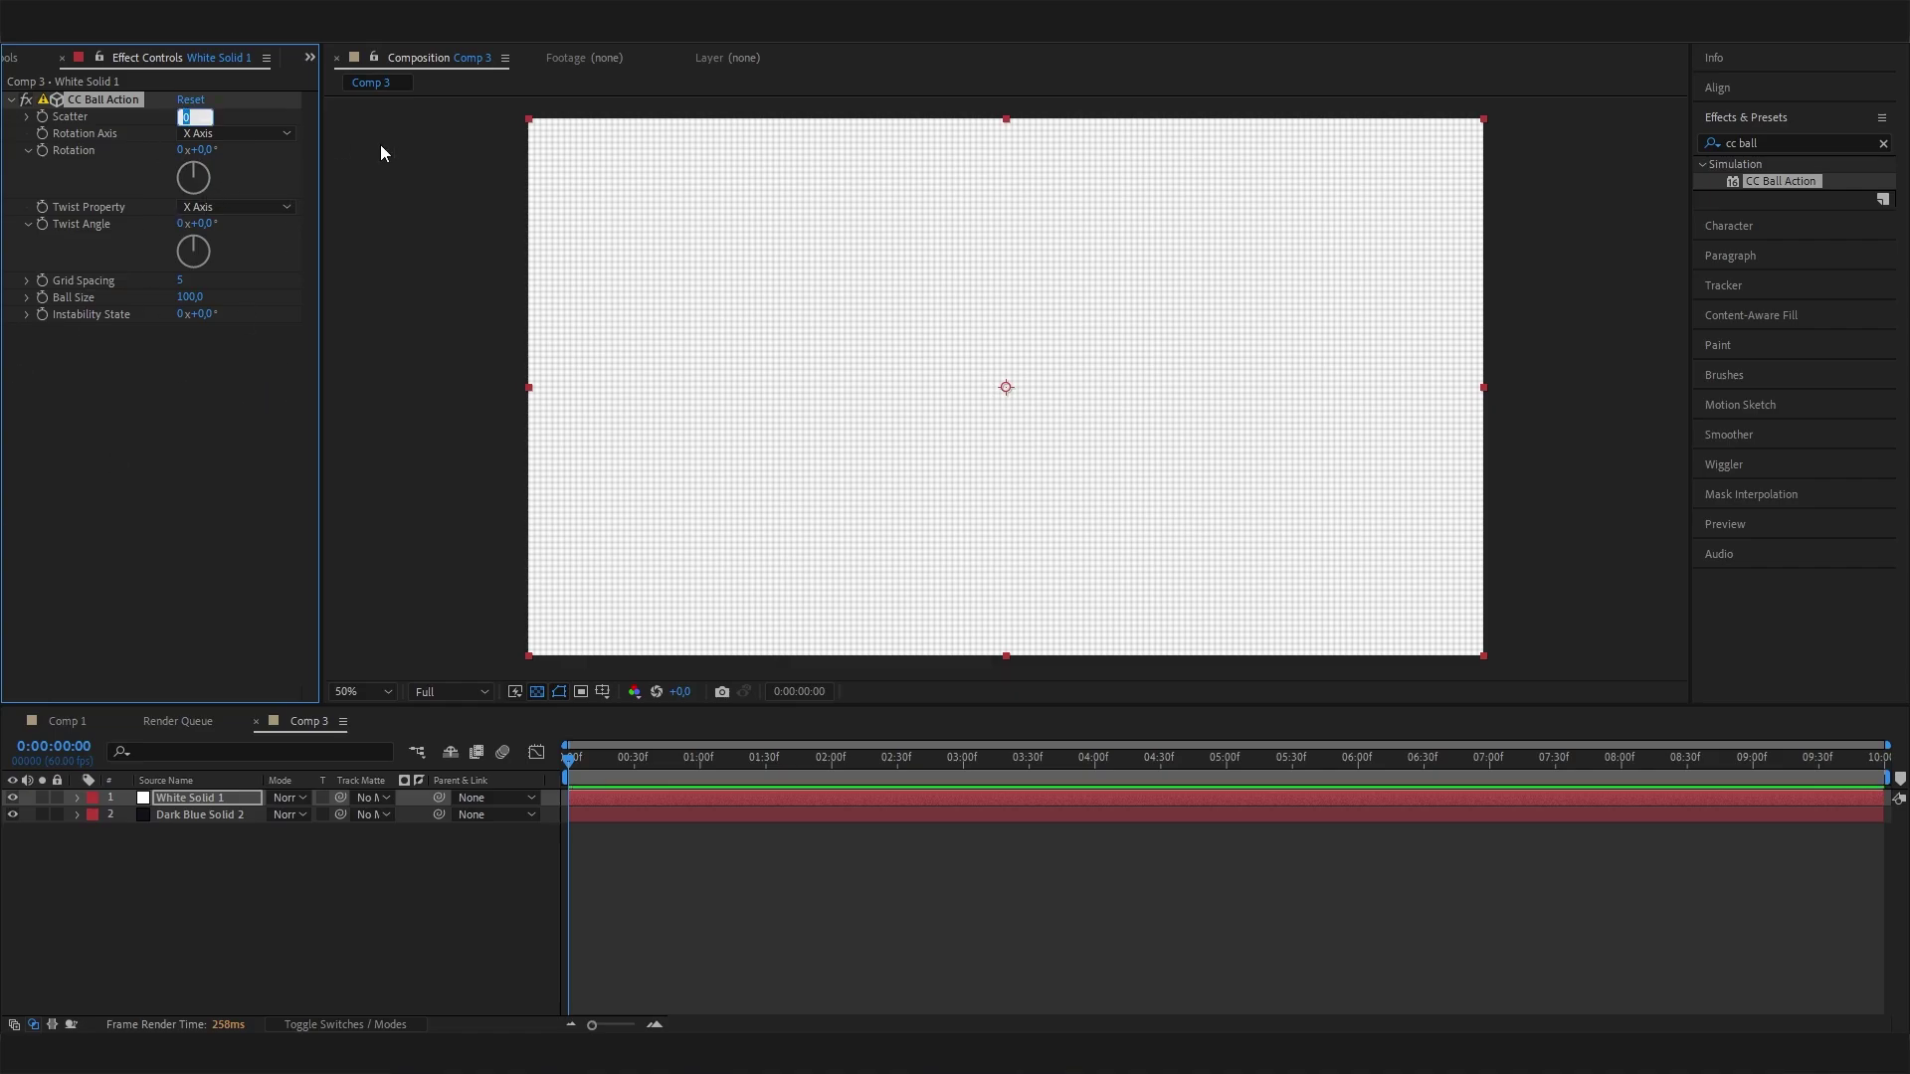
type("7")
key("Return")
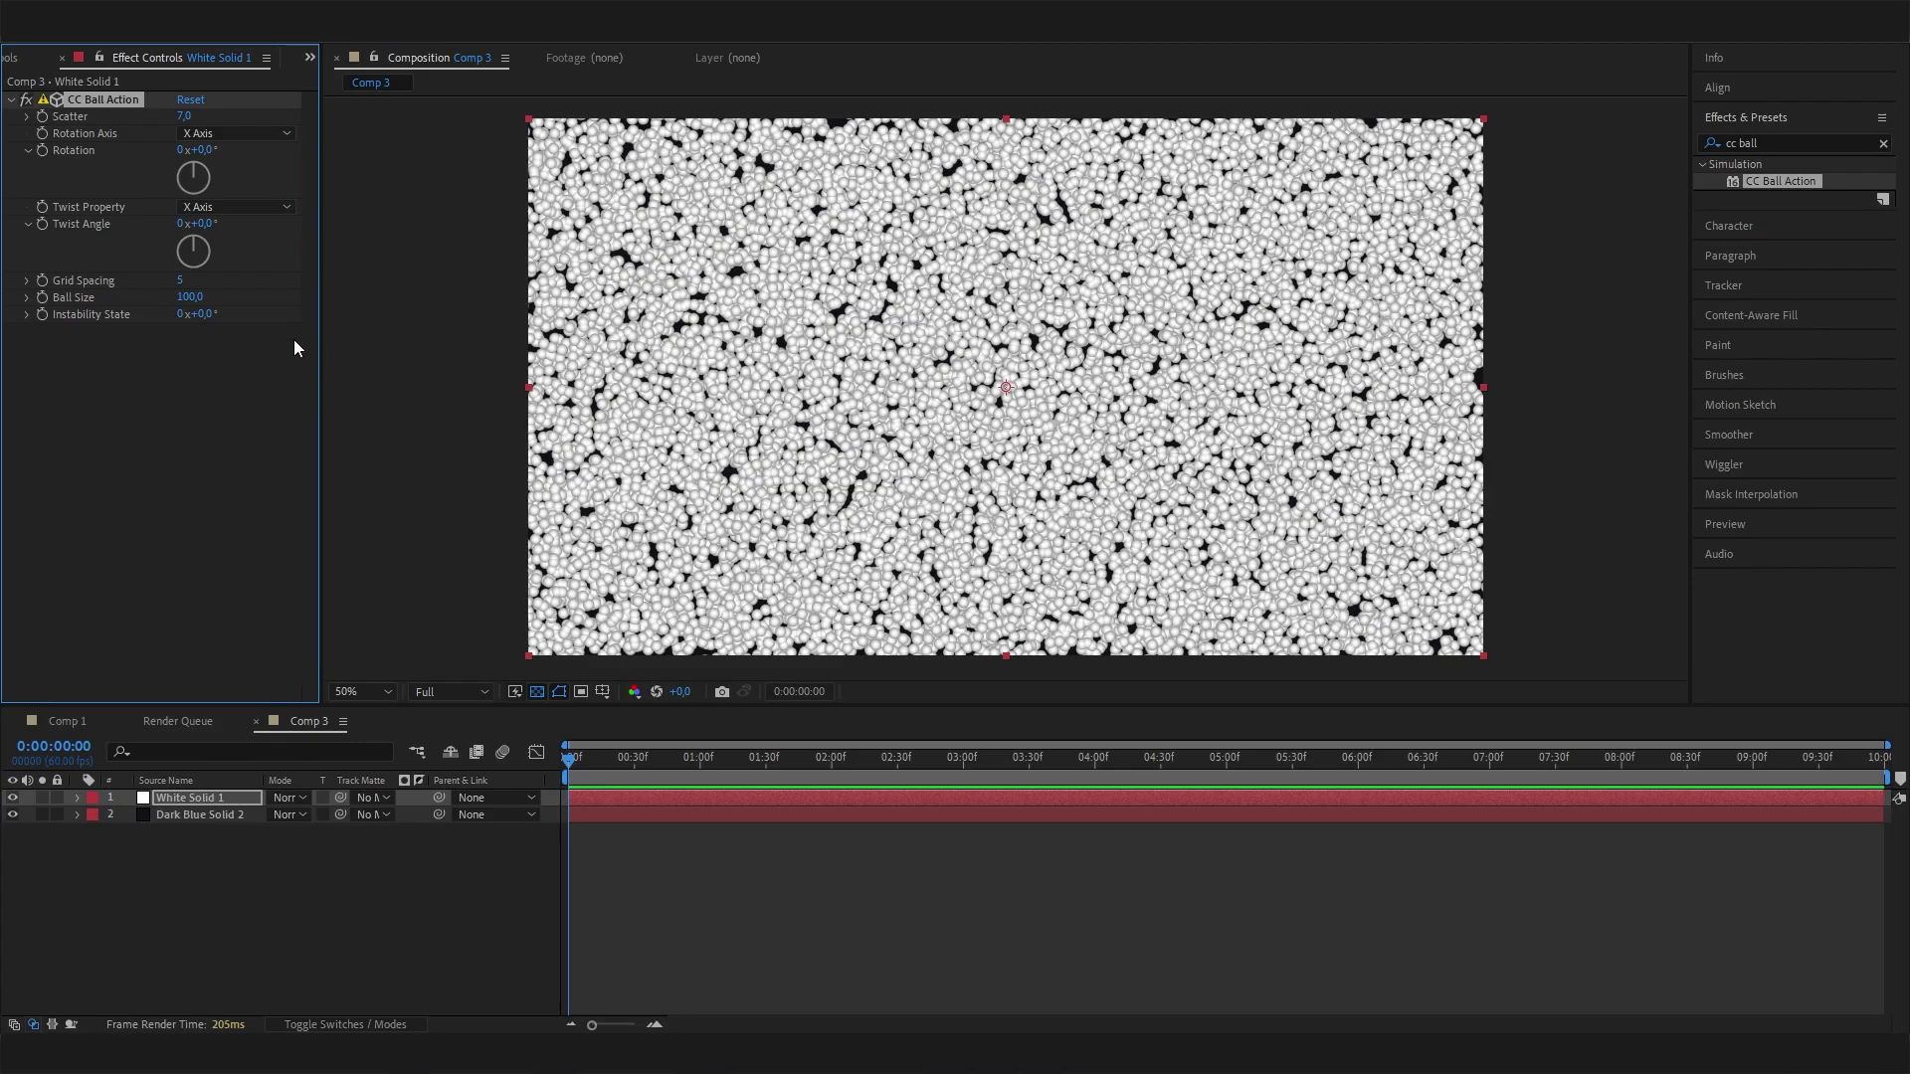
- Set CC Ball Action Grid Spacing to 3 and Ball Size to 12
left_click(183, 283)
type("3")
key("Return")
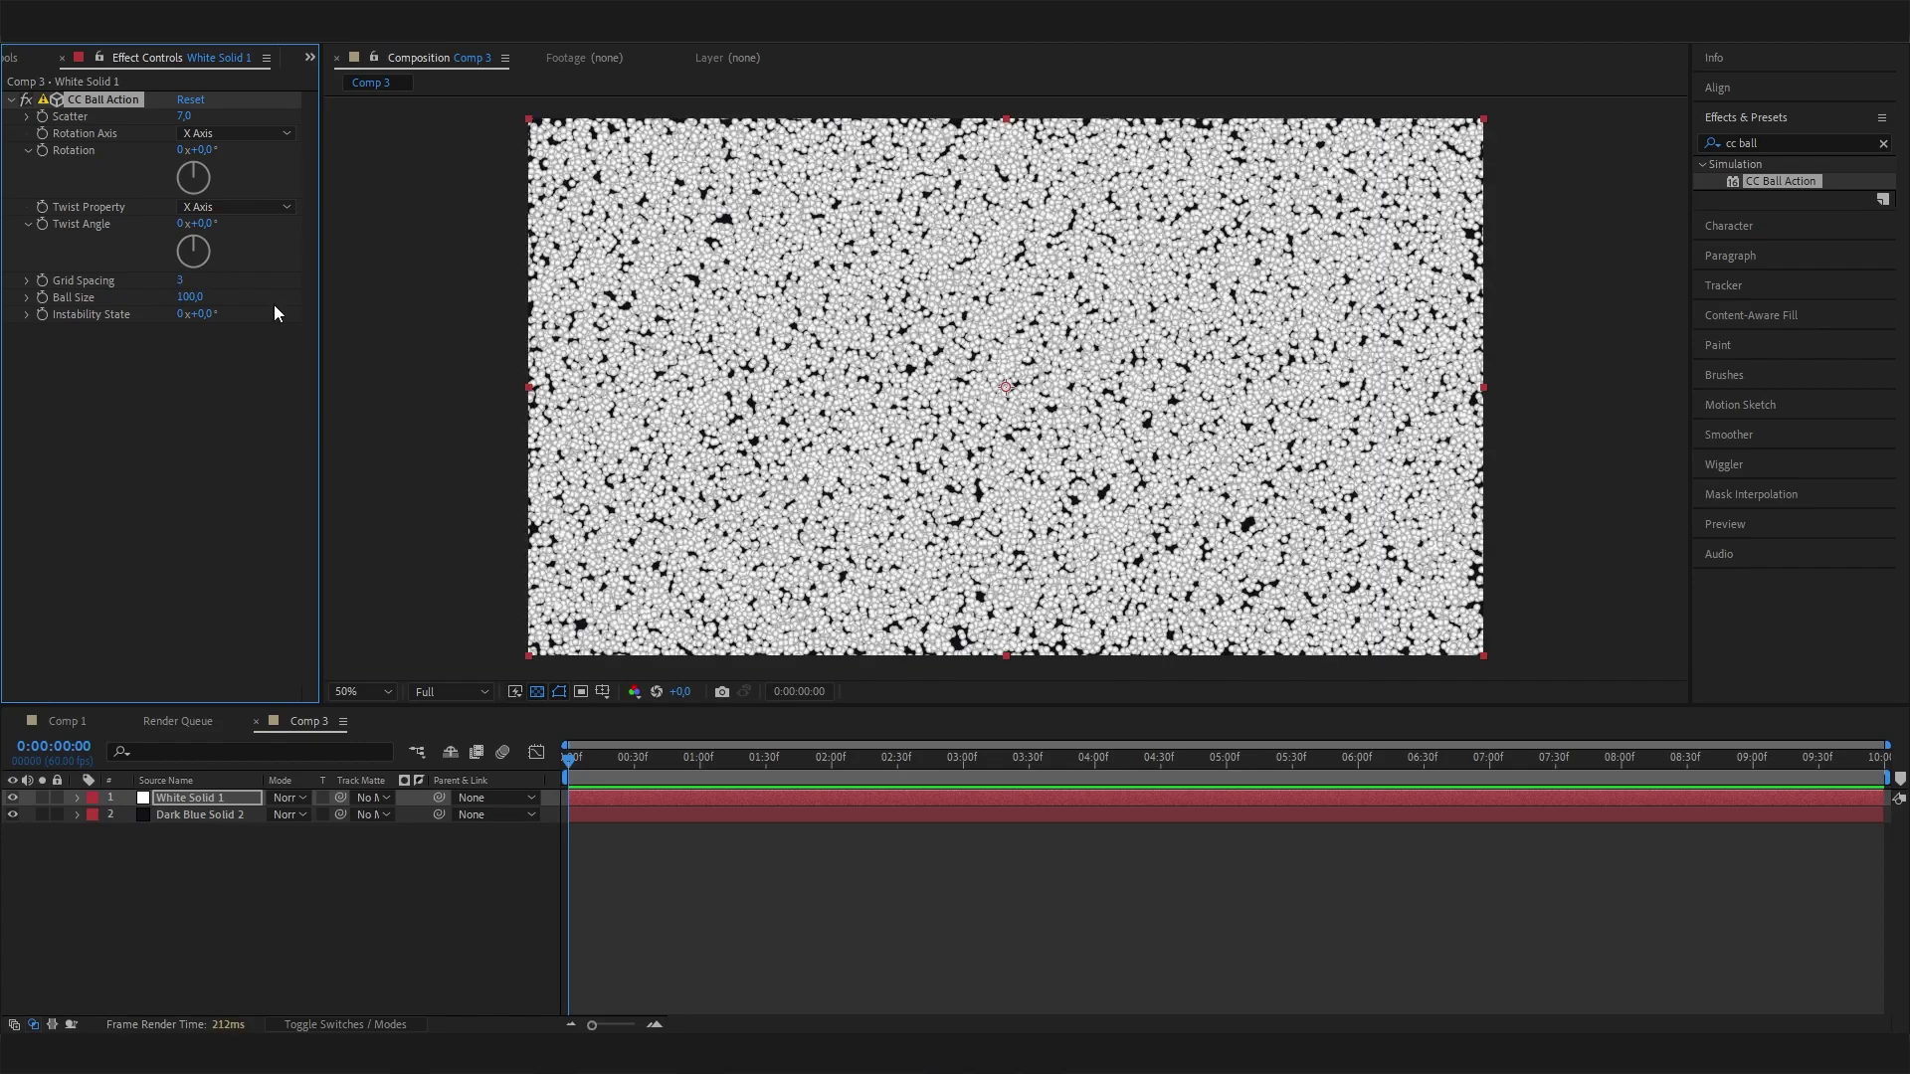
left_click(189, 297)
type("12")
key("Return")
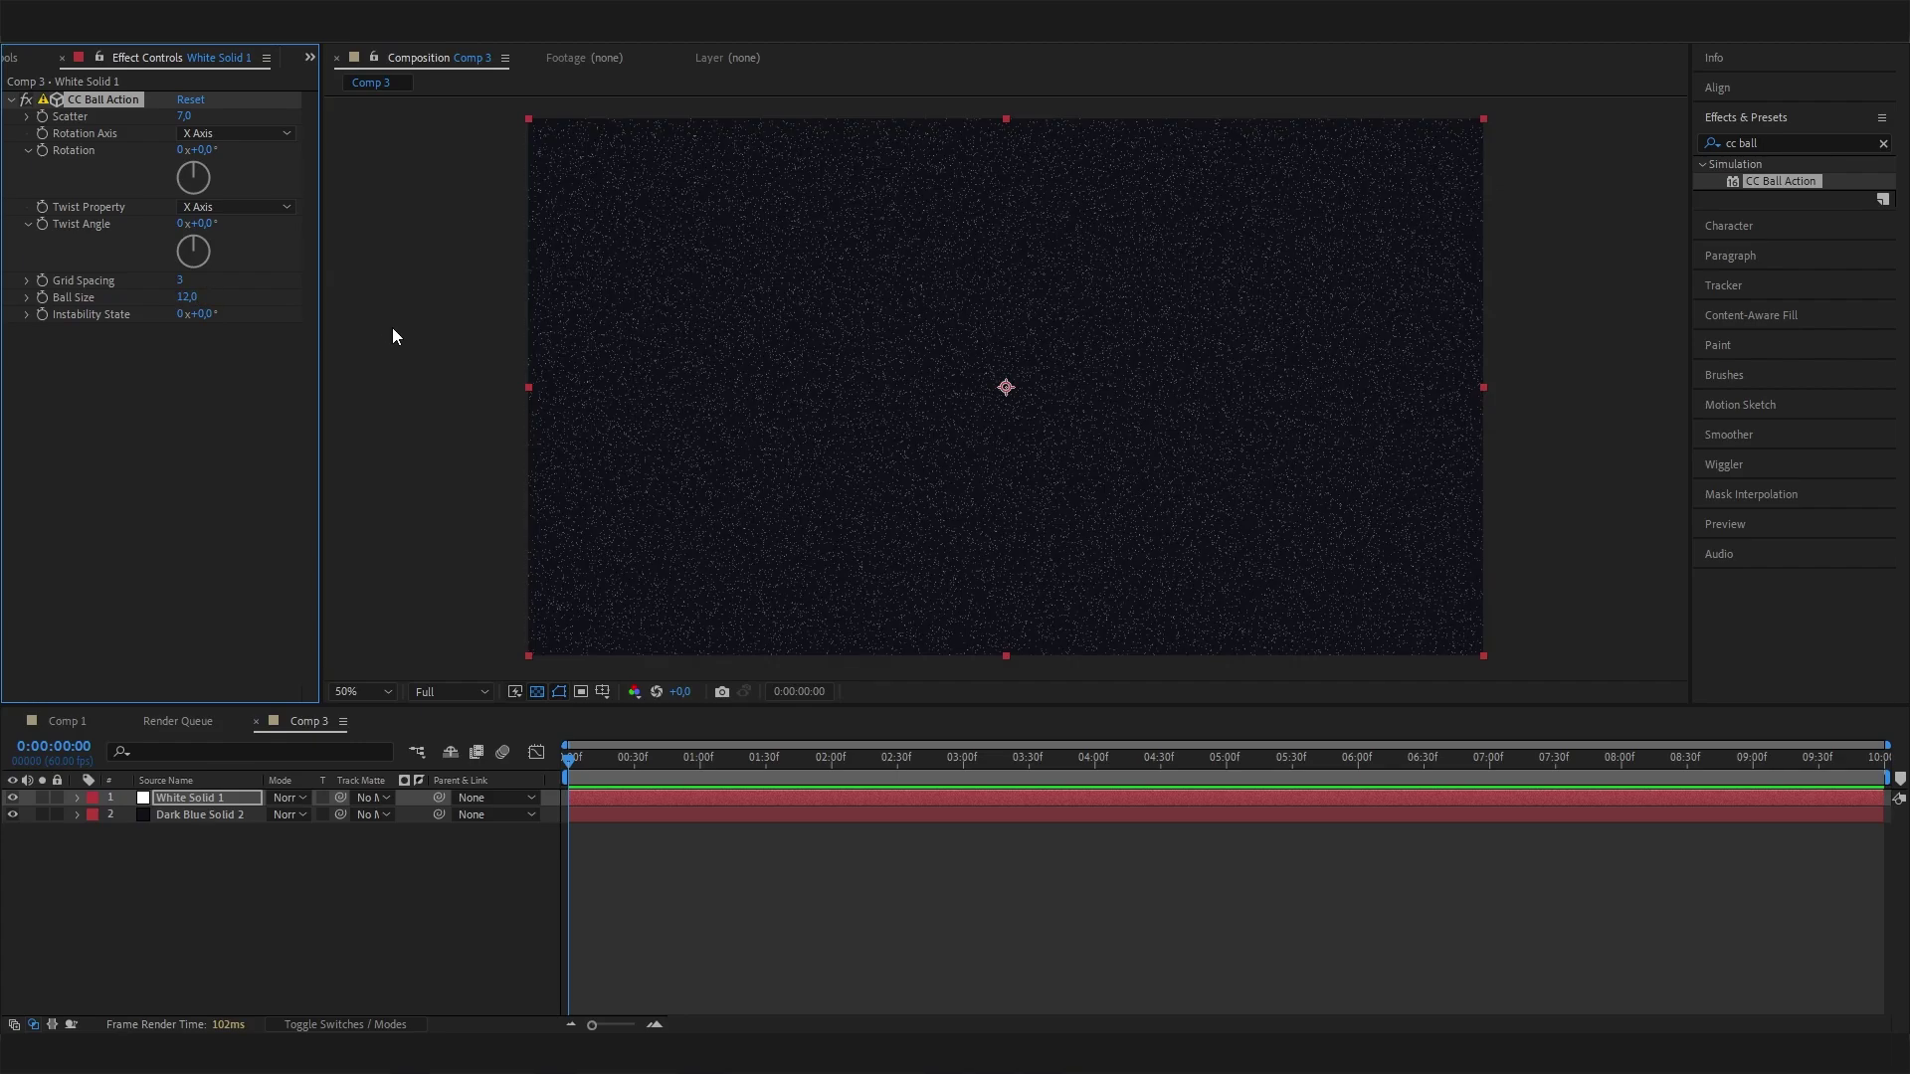
- Preview the dot field a few seconds in, return to start, and reselect White Solid 1
left_click_drag(746, 757, 945, 759)
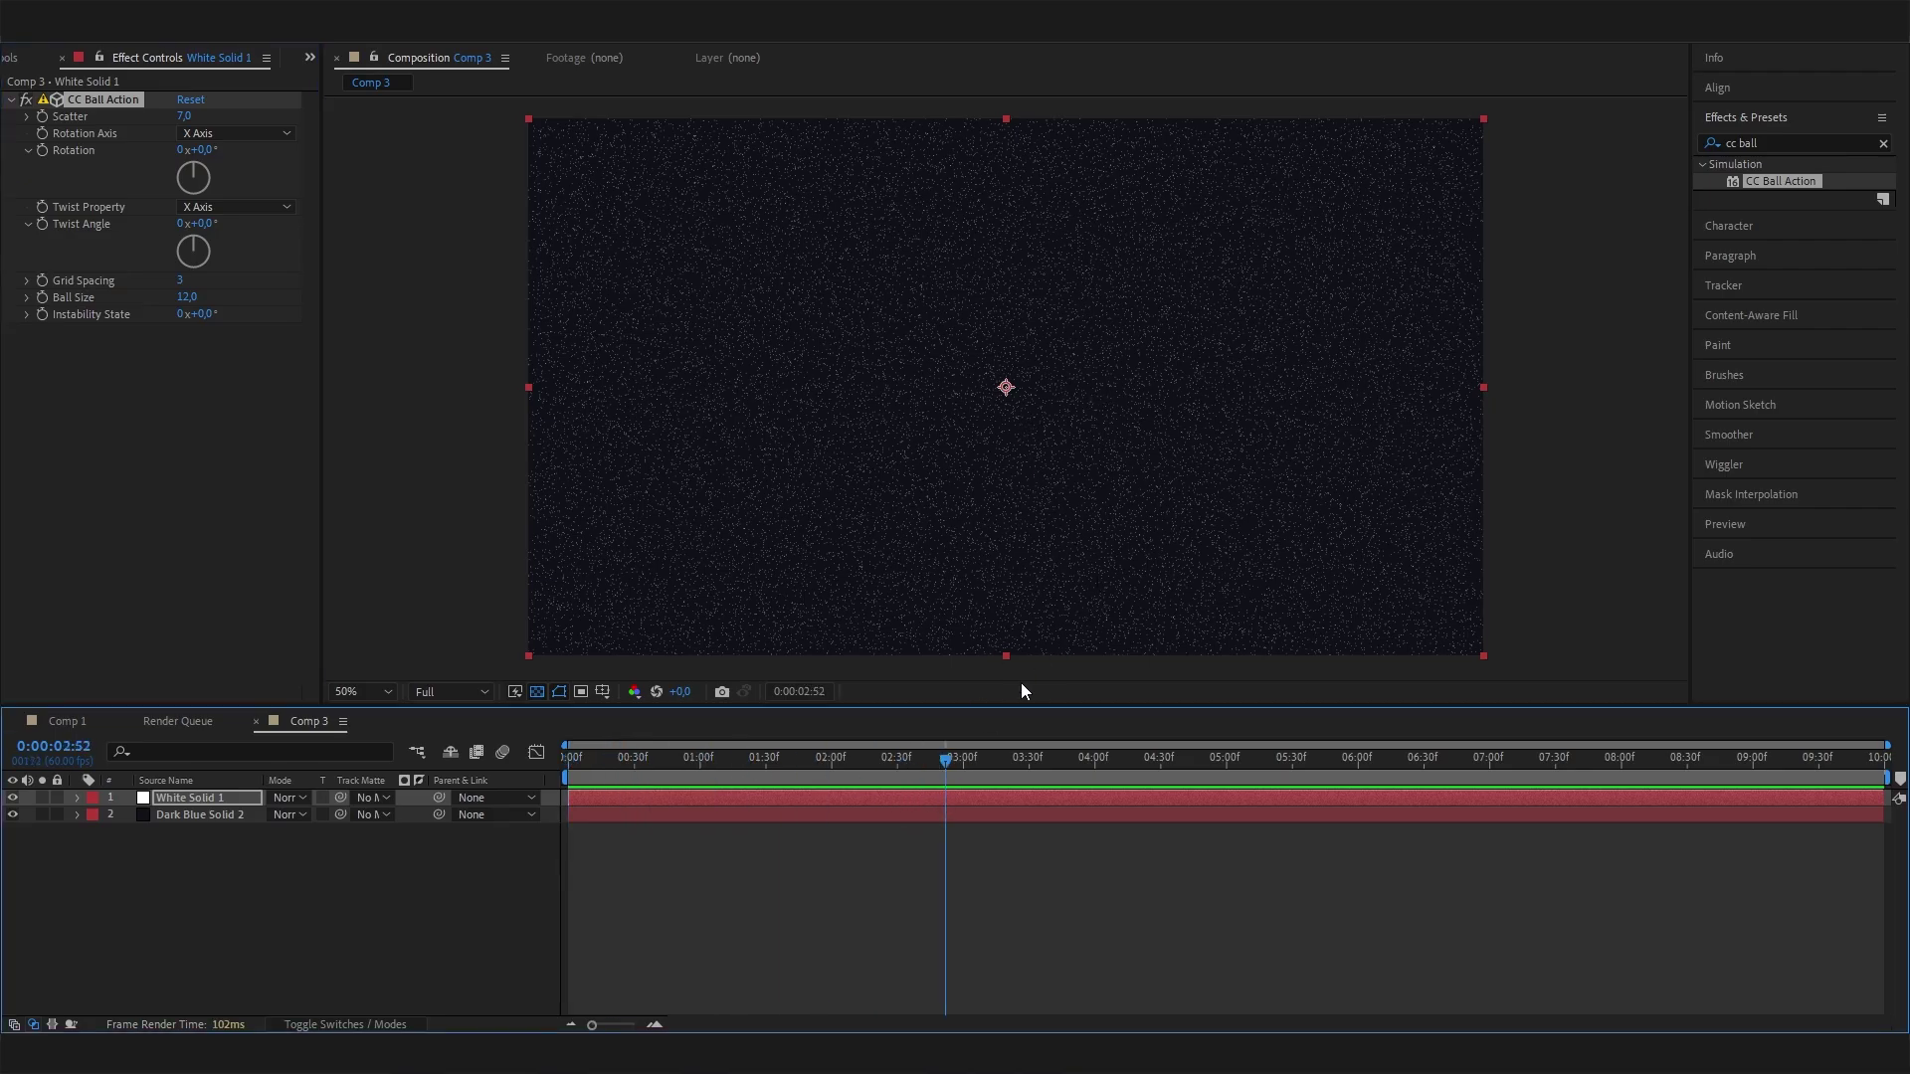
key("space")
key("Home")
left_click(243, 797)
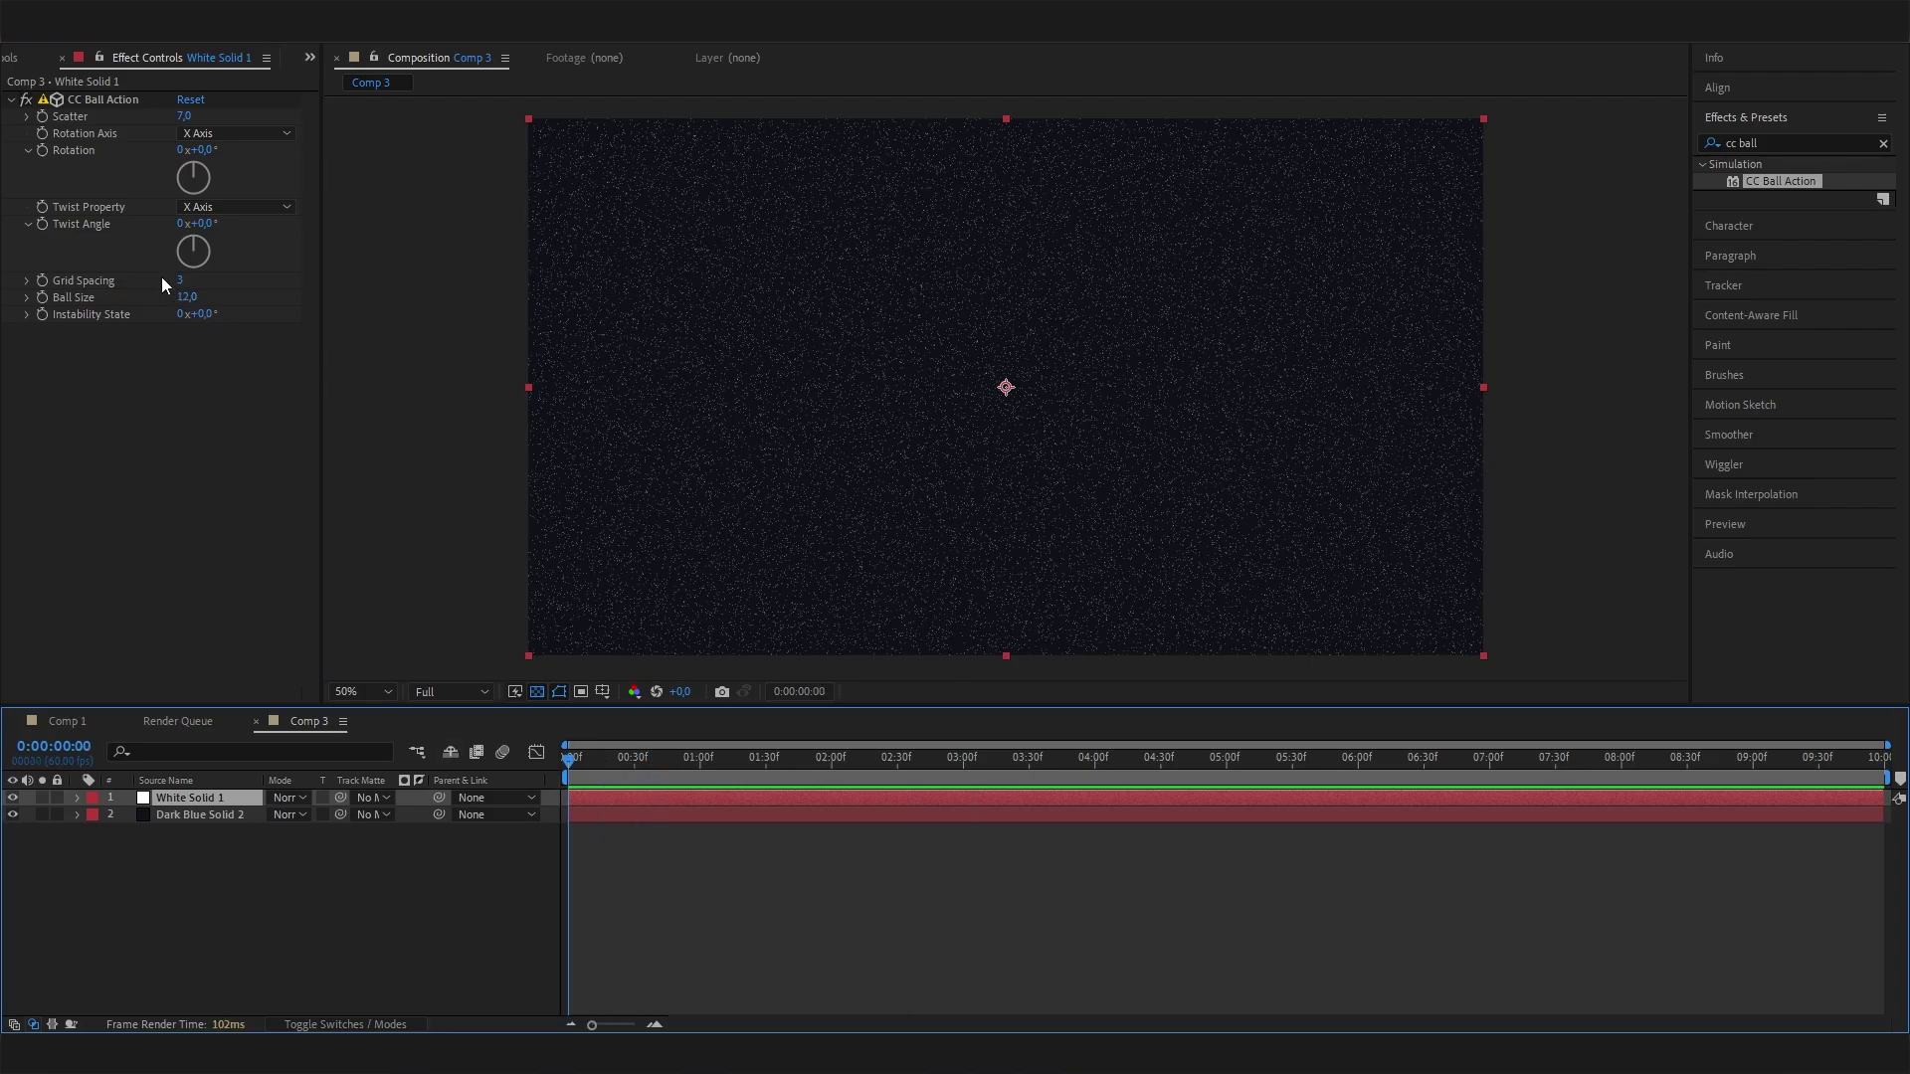
- Set CC Ball Action's Twist Angle to 240°, try 312°, then settle back on 240°
left_click(202, 224)
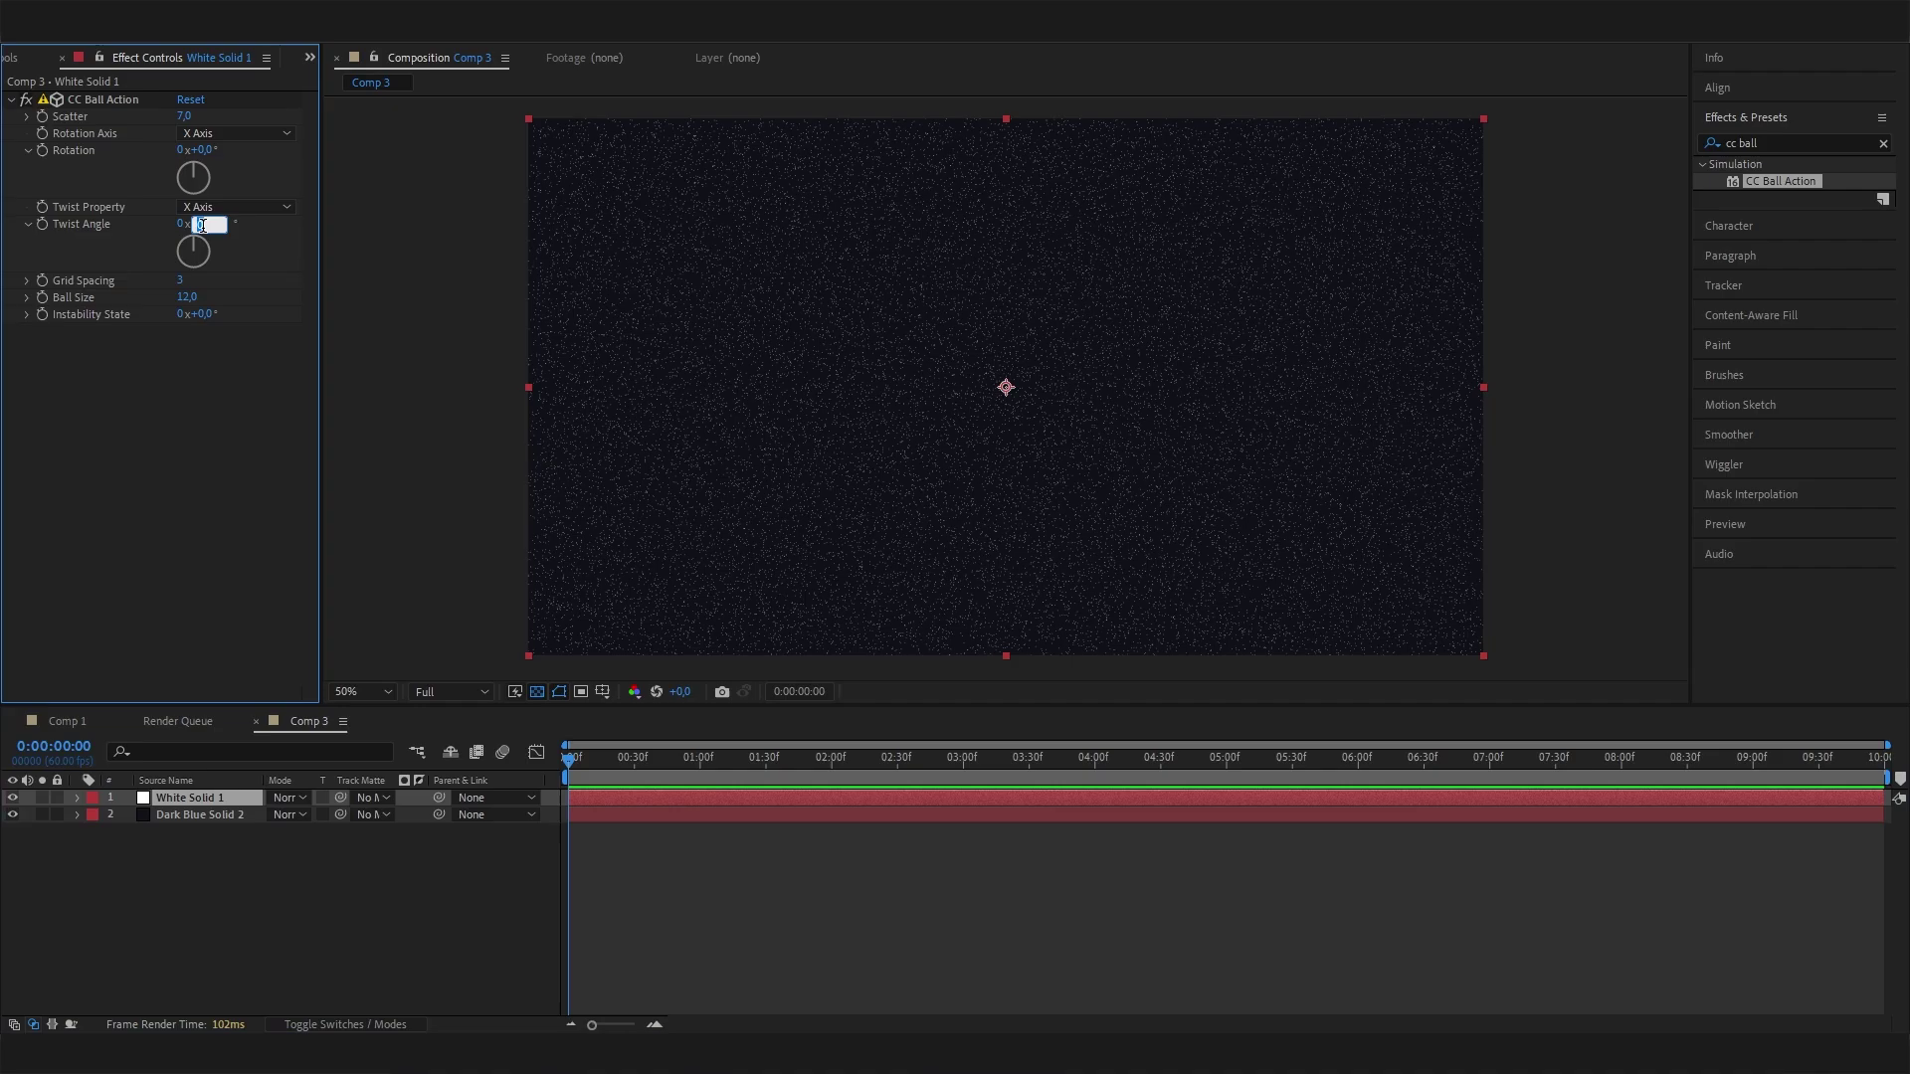
type("240")
key("Return")
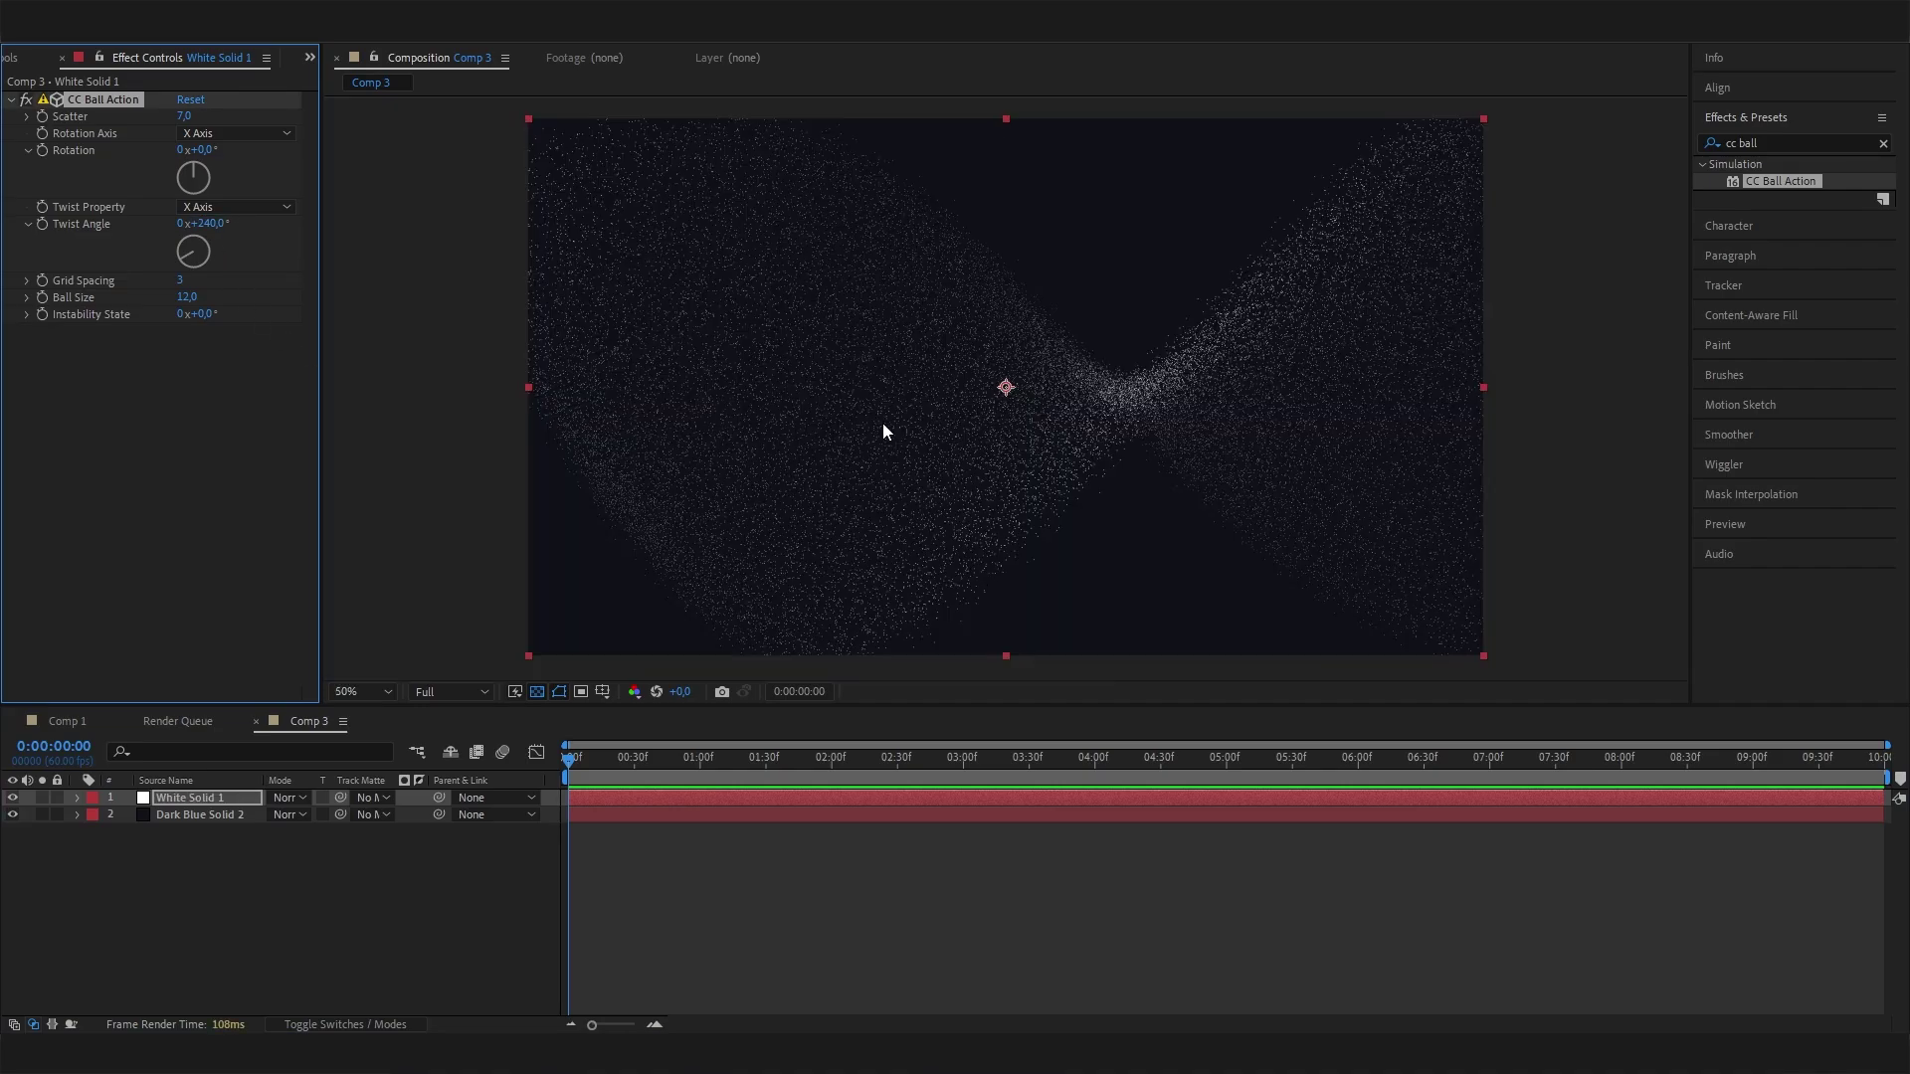
left_click(939, 749)
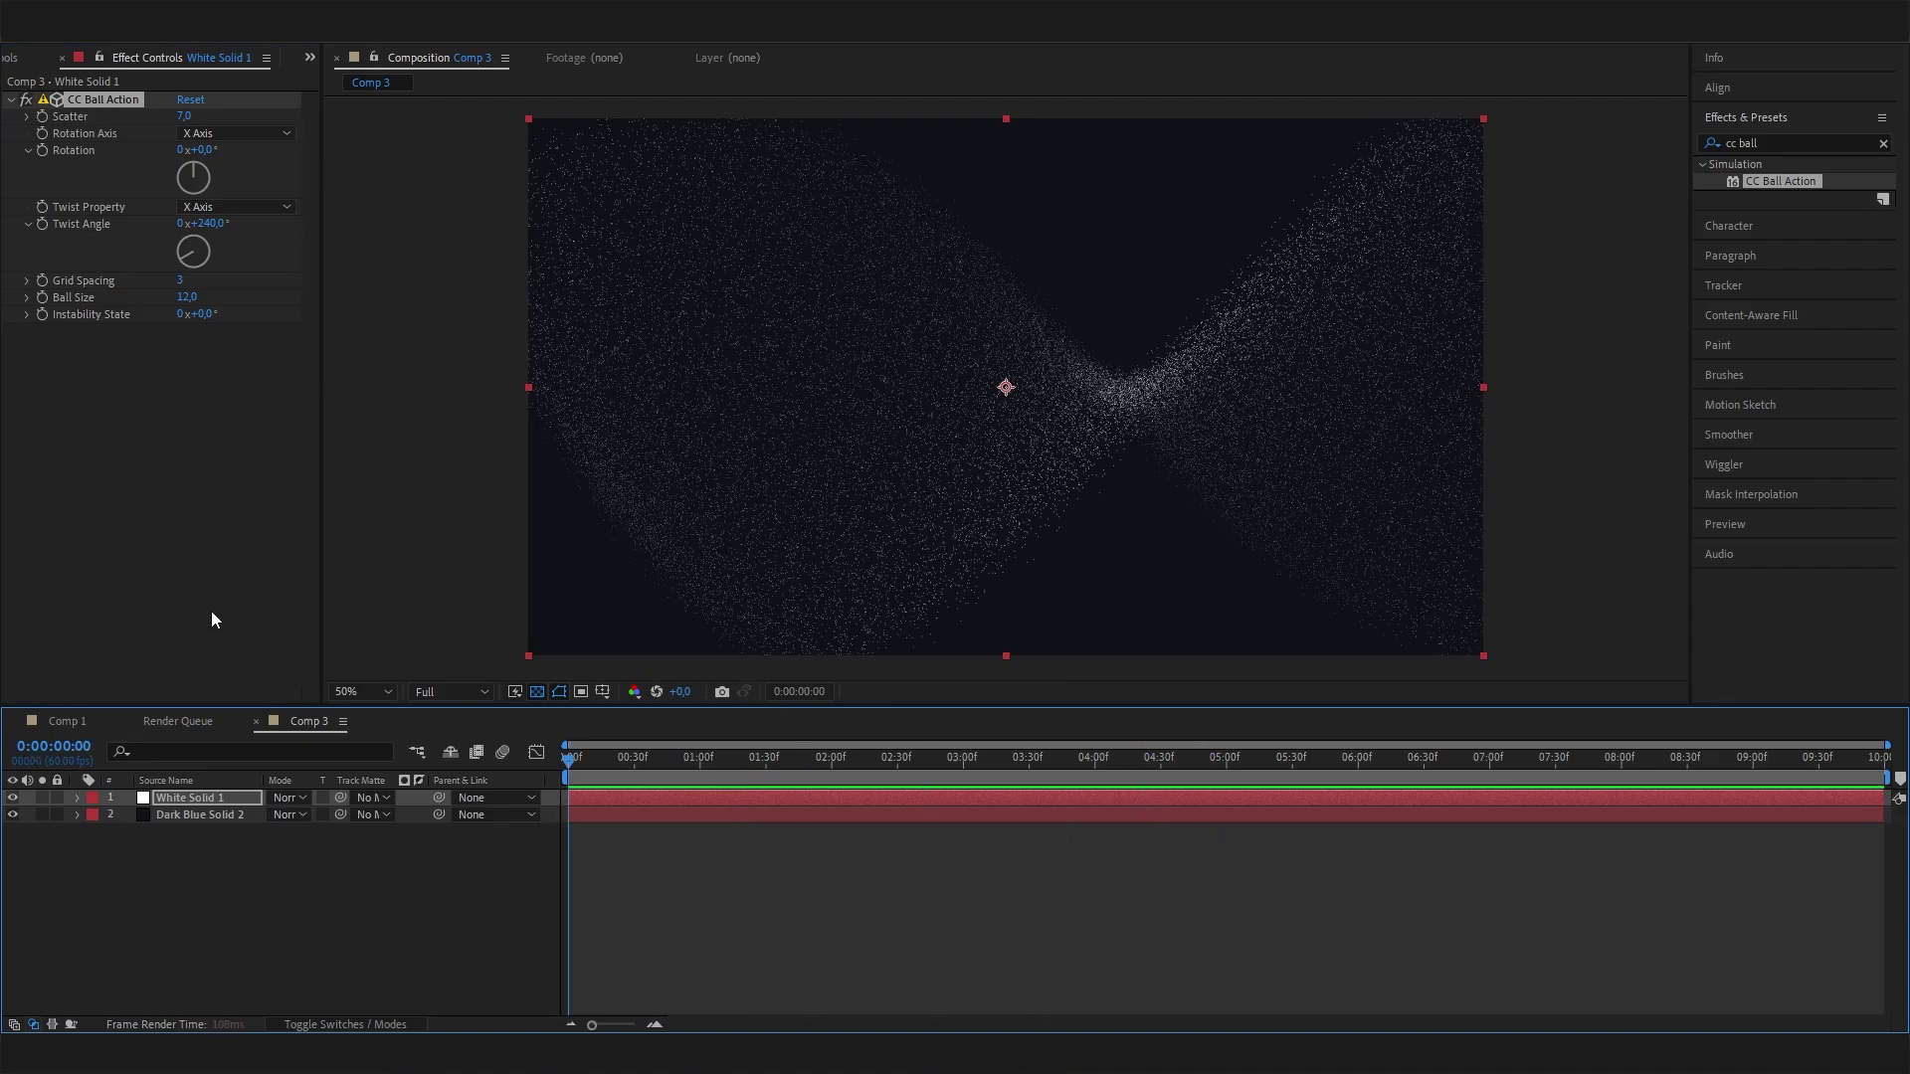
left_click_drag(182, 263, 41, 175)
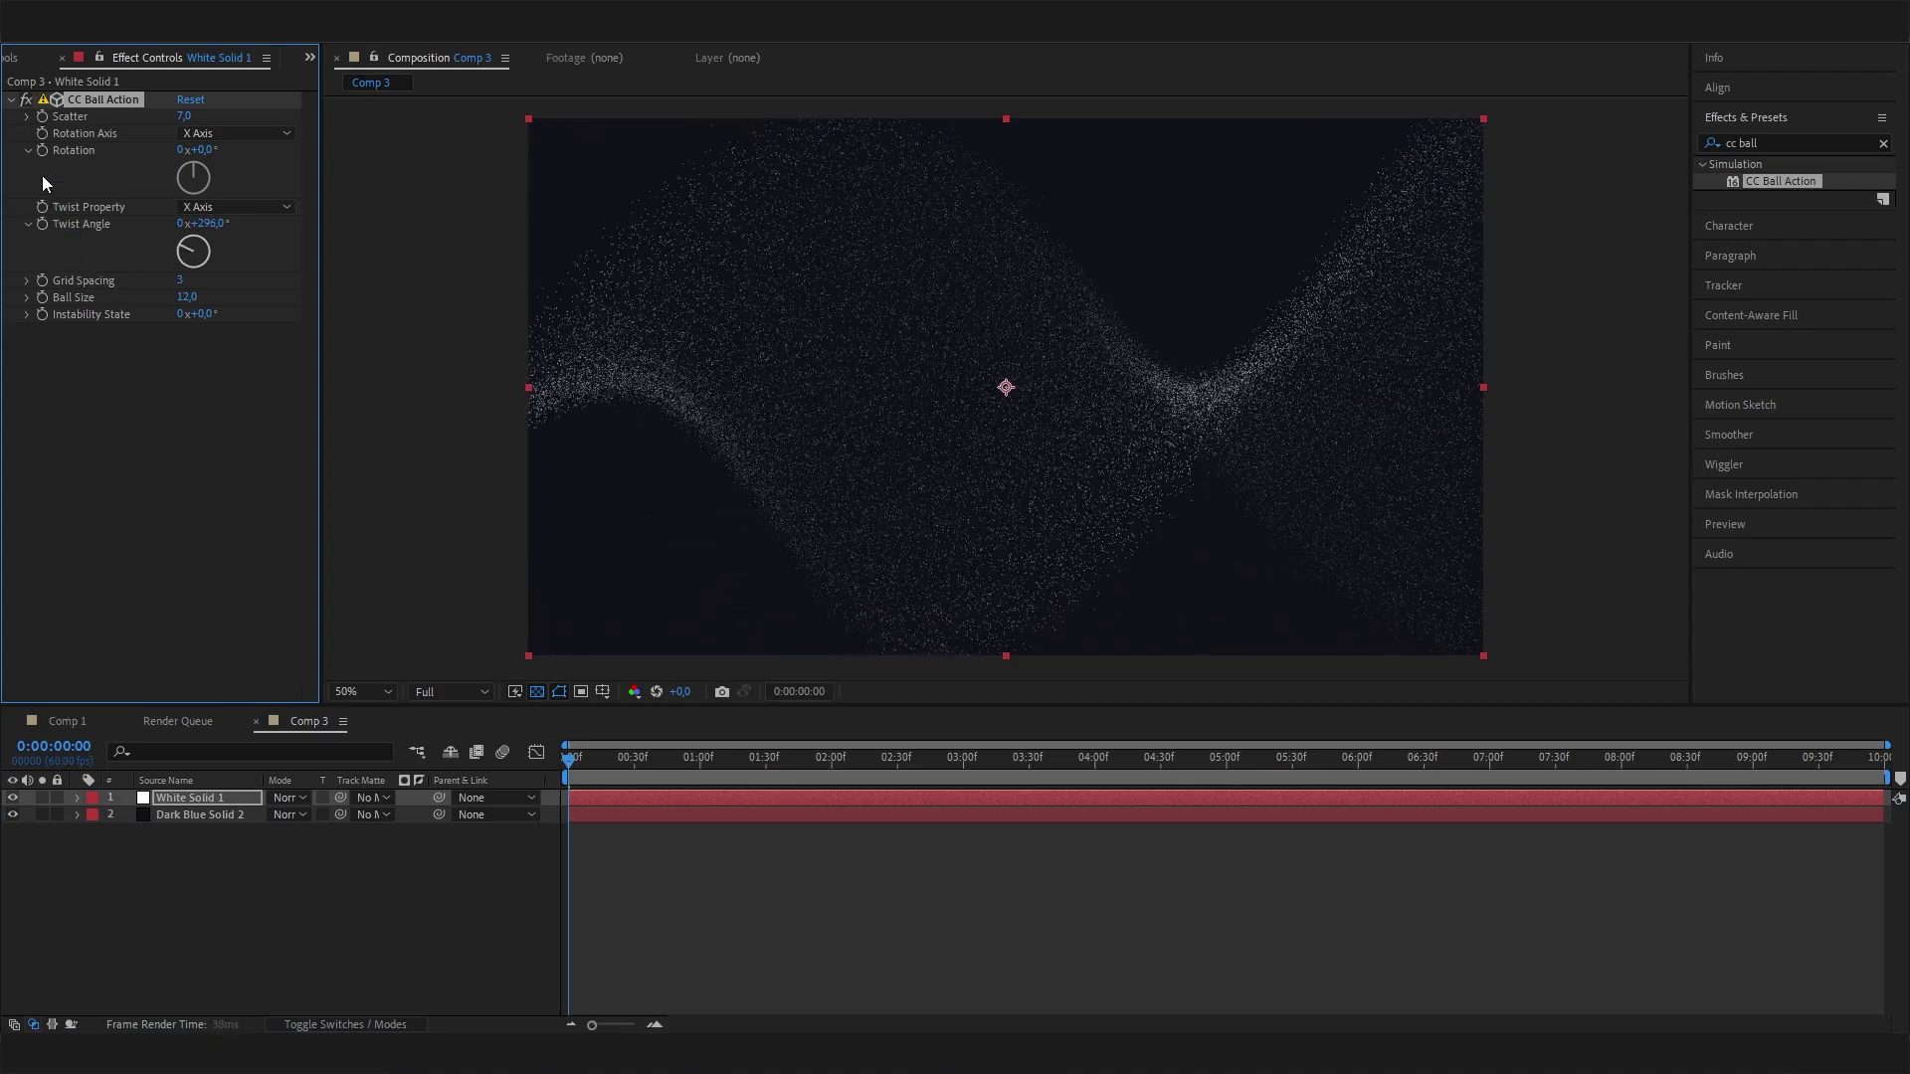
left_click(212, 222)
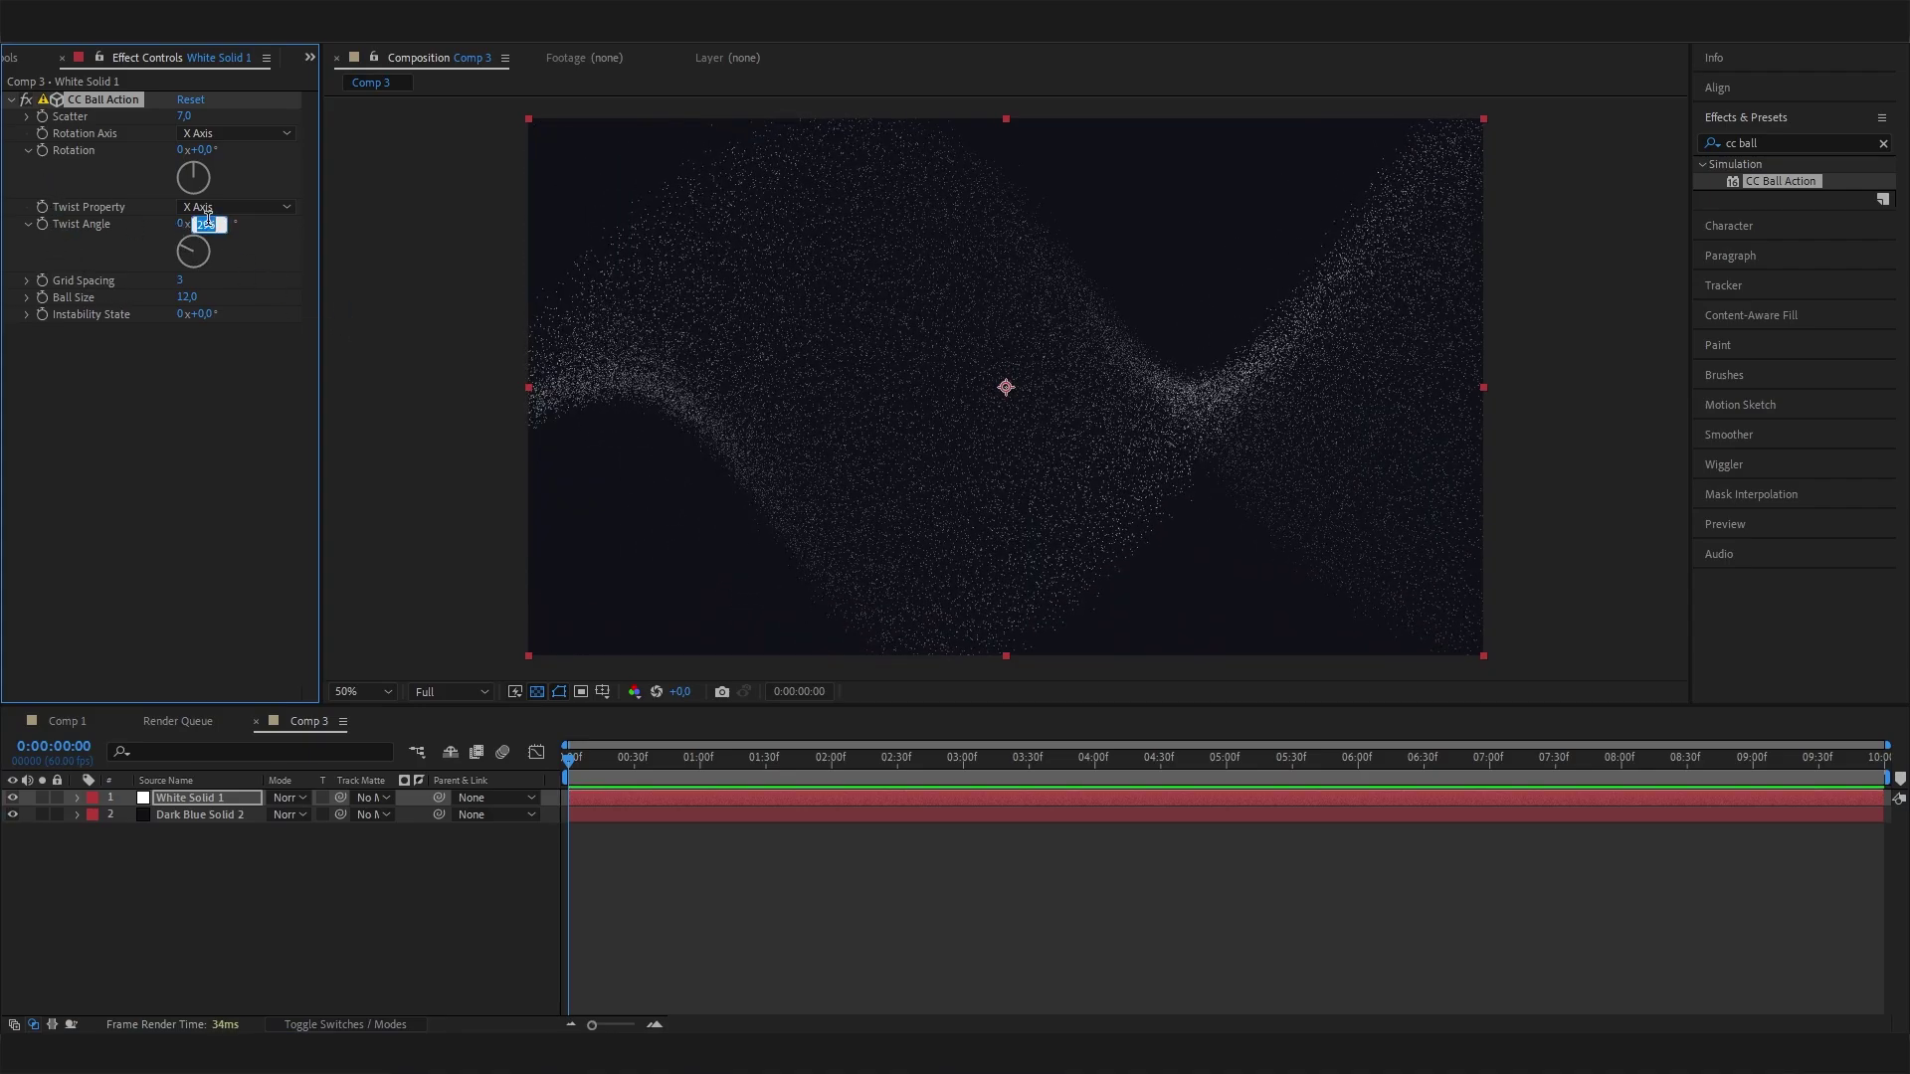
type("240")
key("Return")
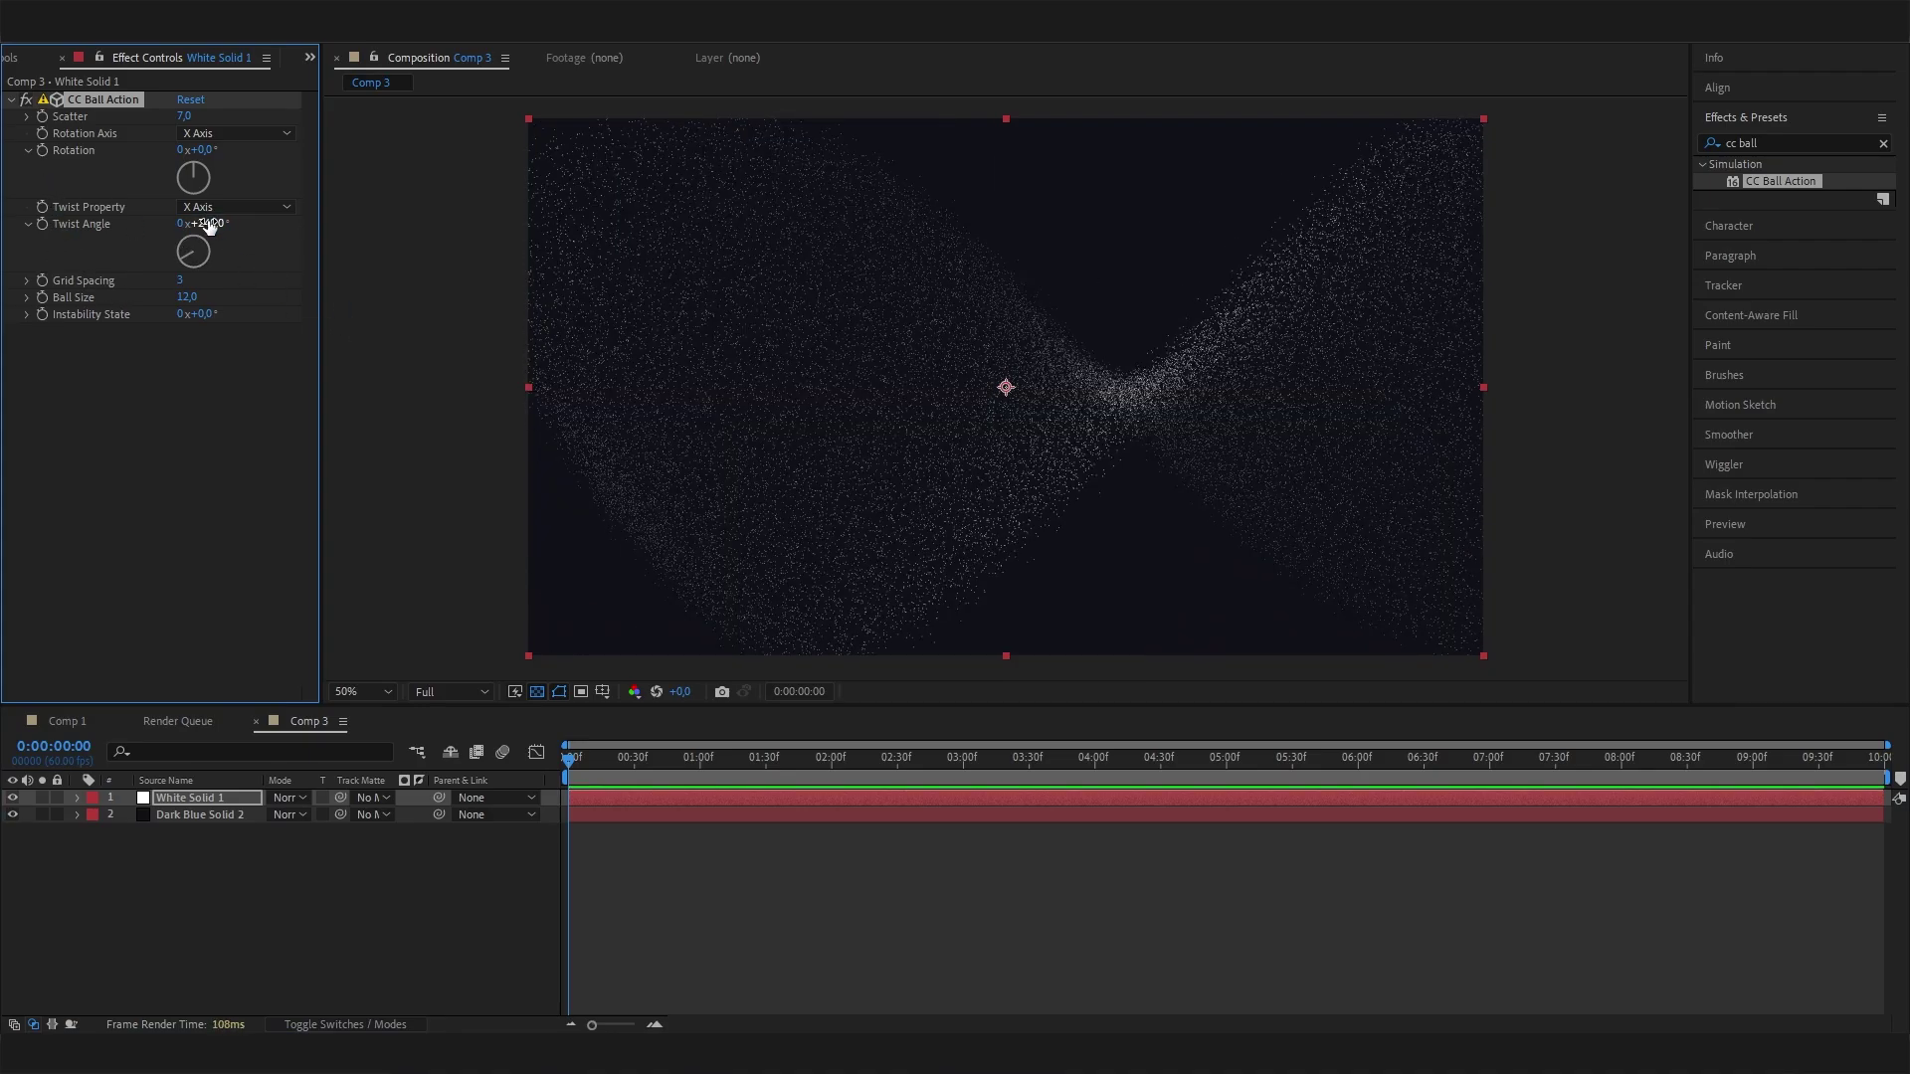
- Play a short preview of the twisted wave and stop it at the start
left_click(589, 774)
key("space")
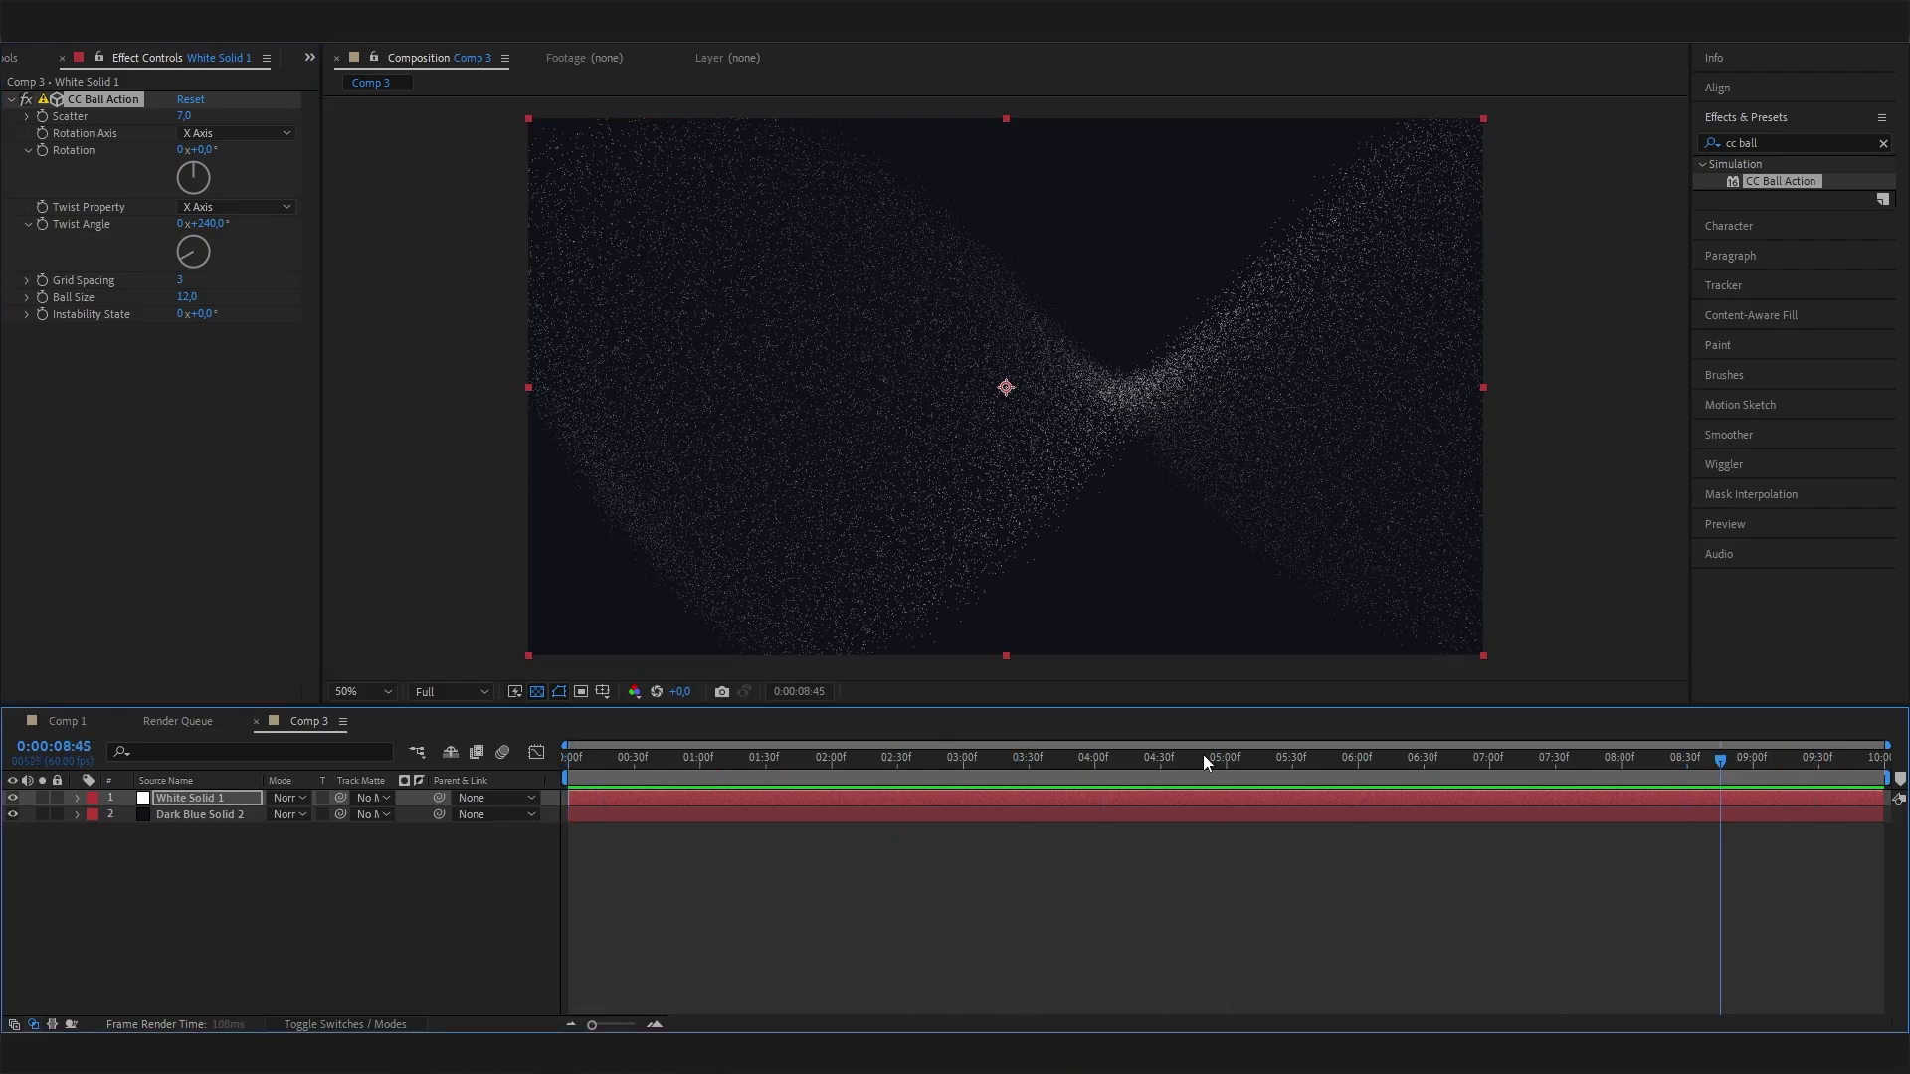
key("space")
- Return to 0:00:00:00 and set a starting Rotation keyframe on CC Ball Action
left_click(778, 758)
left_click(1226, 758)
key("Home")
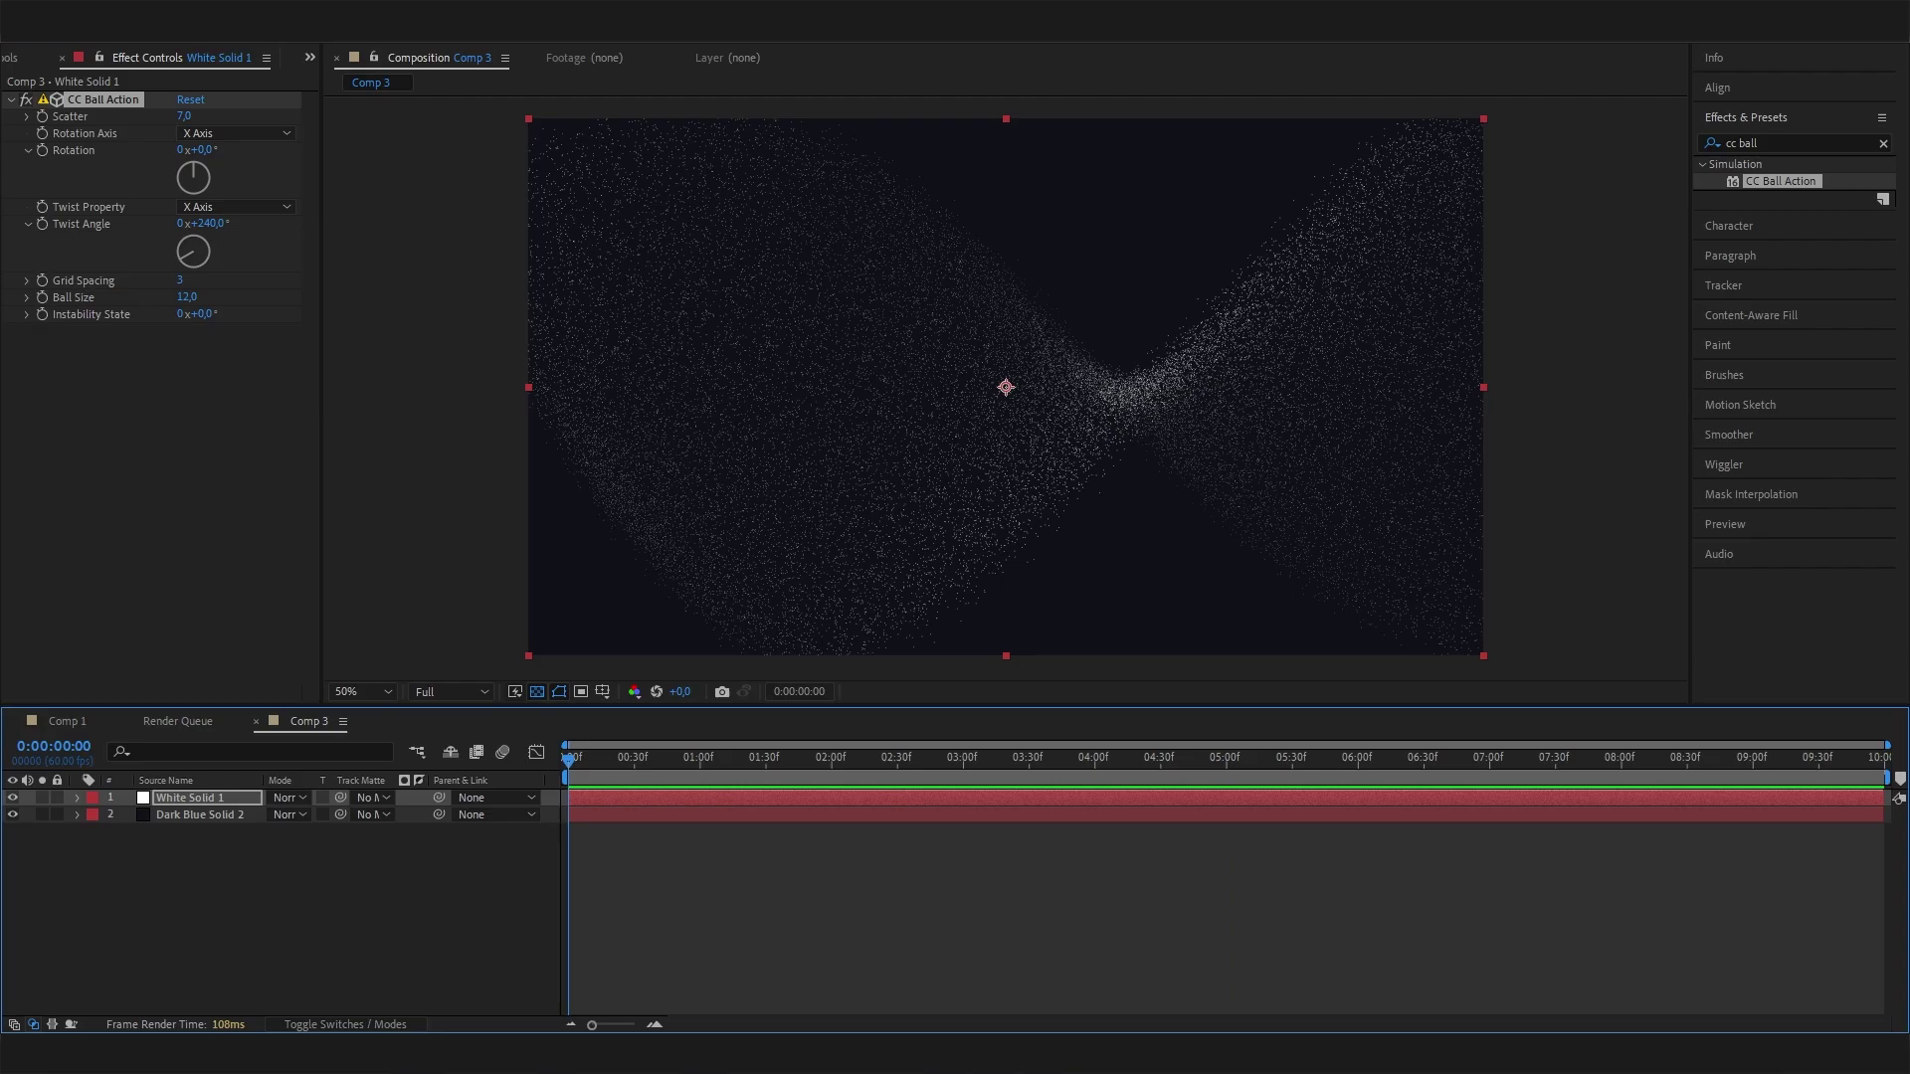
left_click(100, 151)
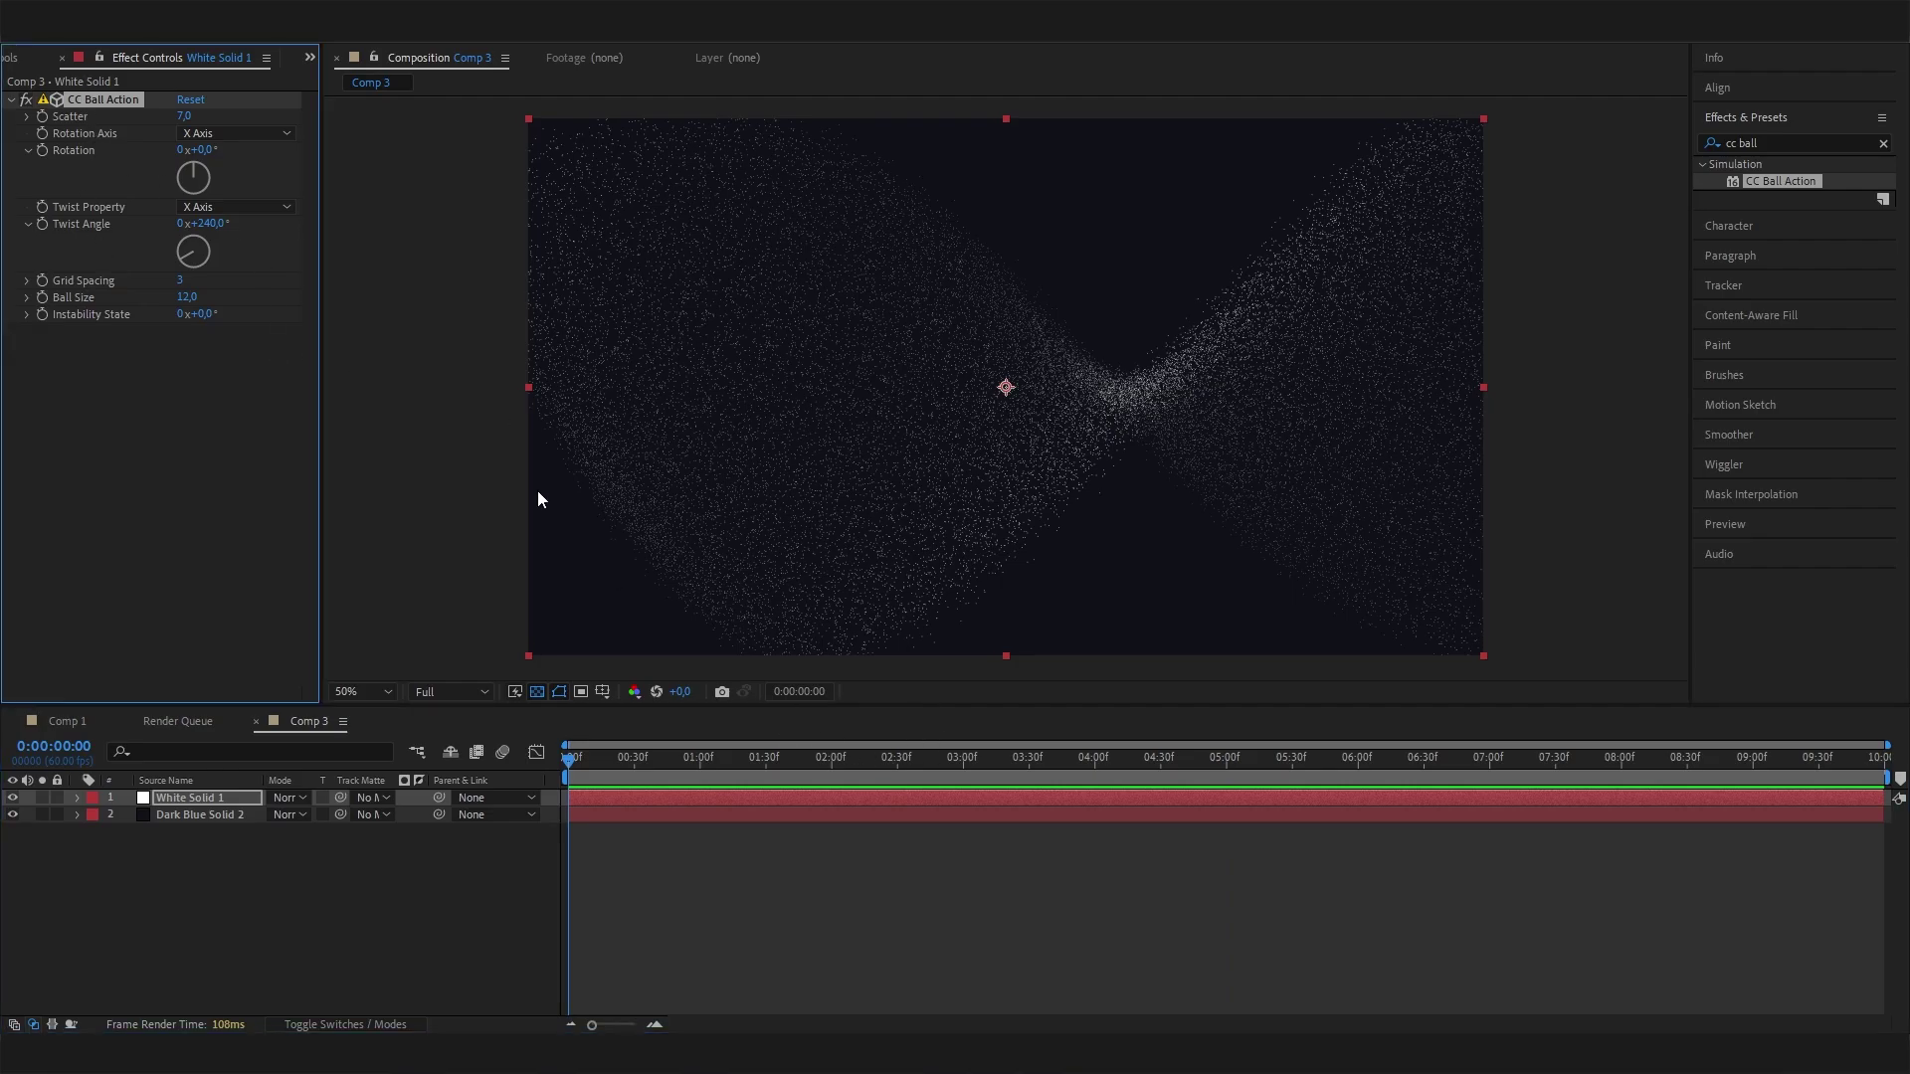
left_click(585, 778)
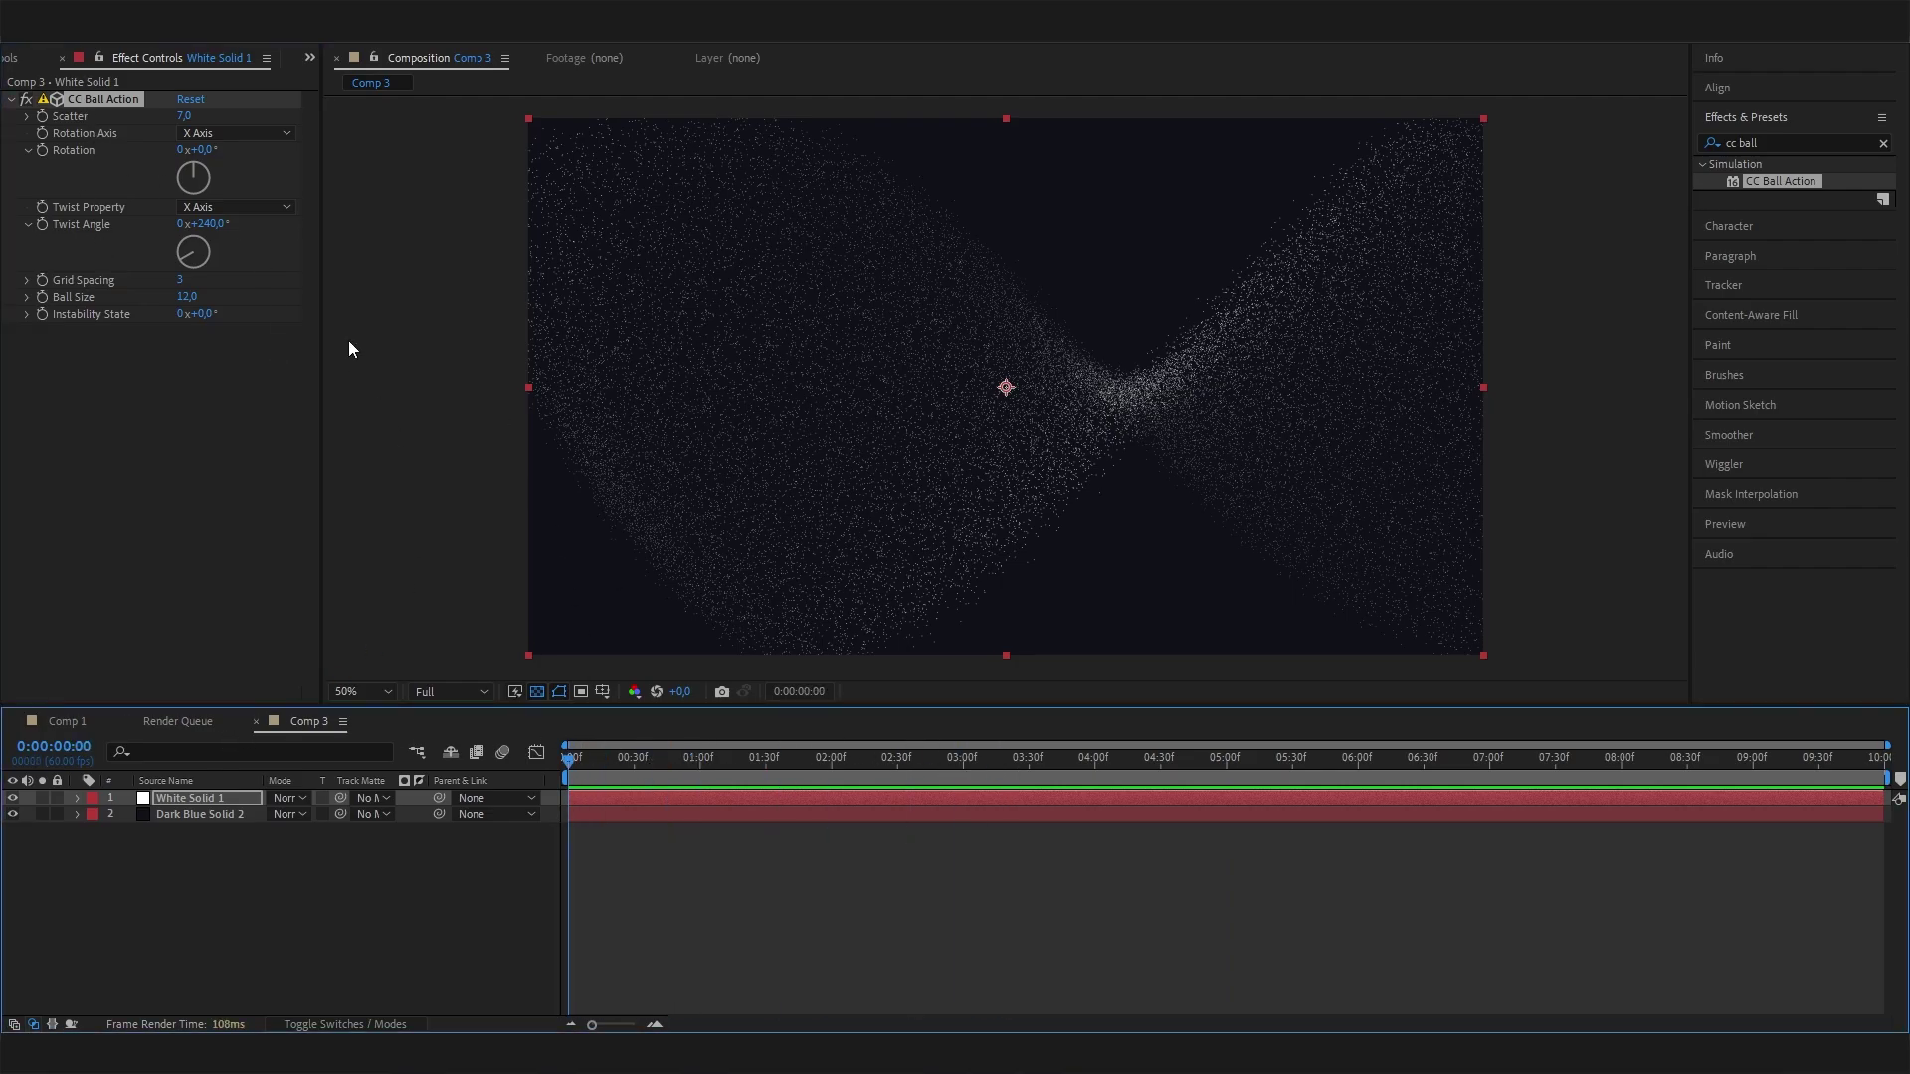
left_click(42, 151)
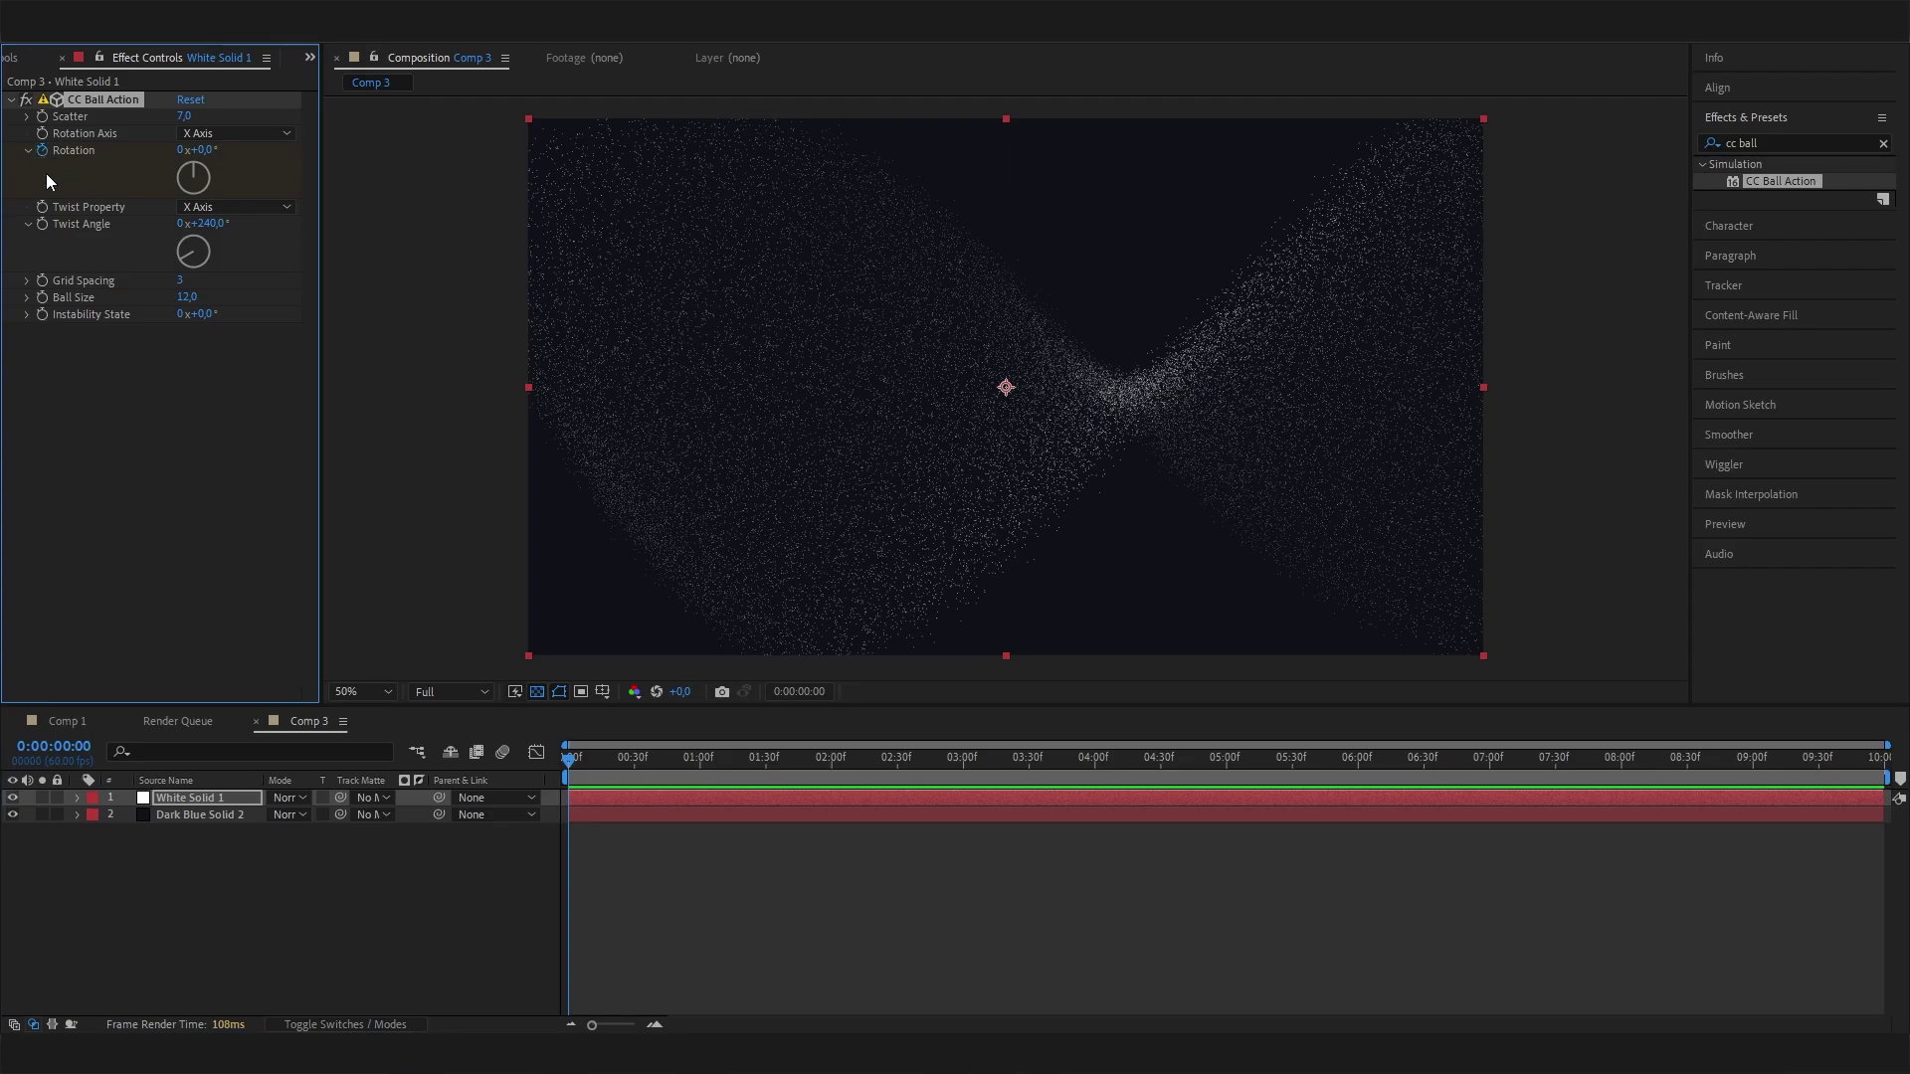
- At the last frame, turn Rotation to 3x+358°, then scrub through to check the roll
left_click(1834, 775)
key("End")
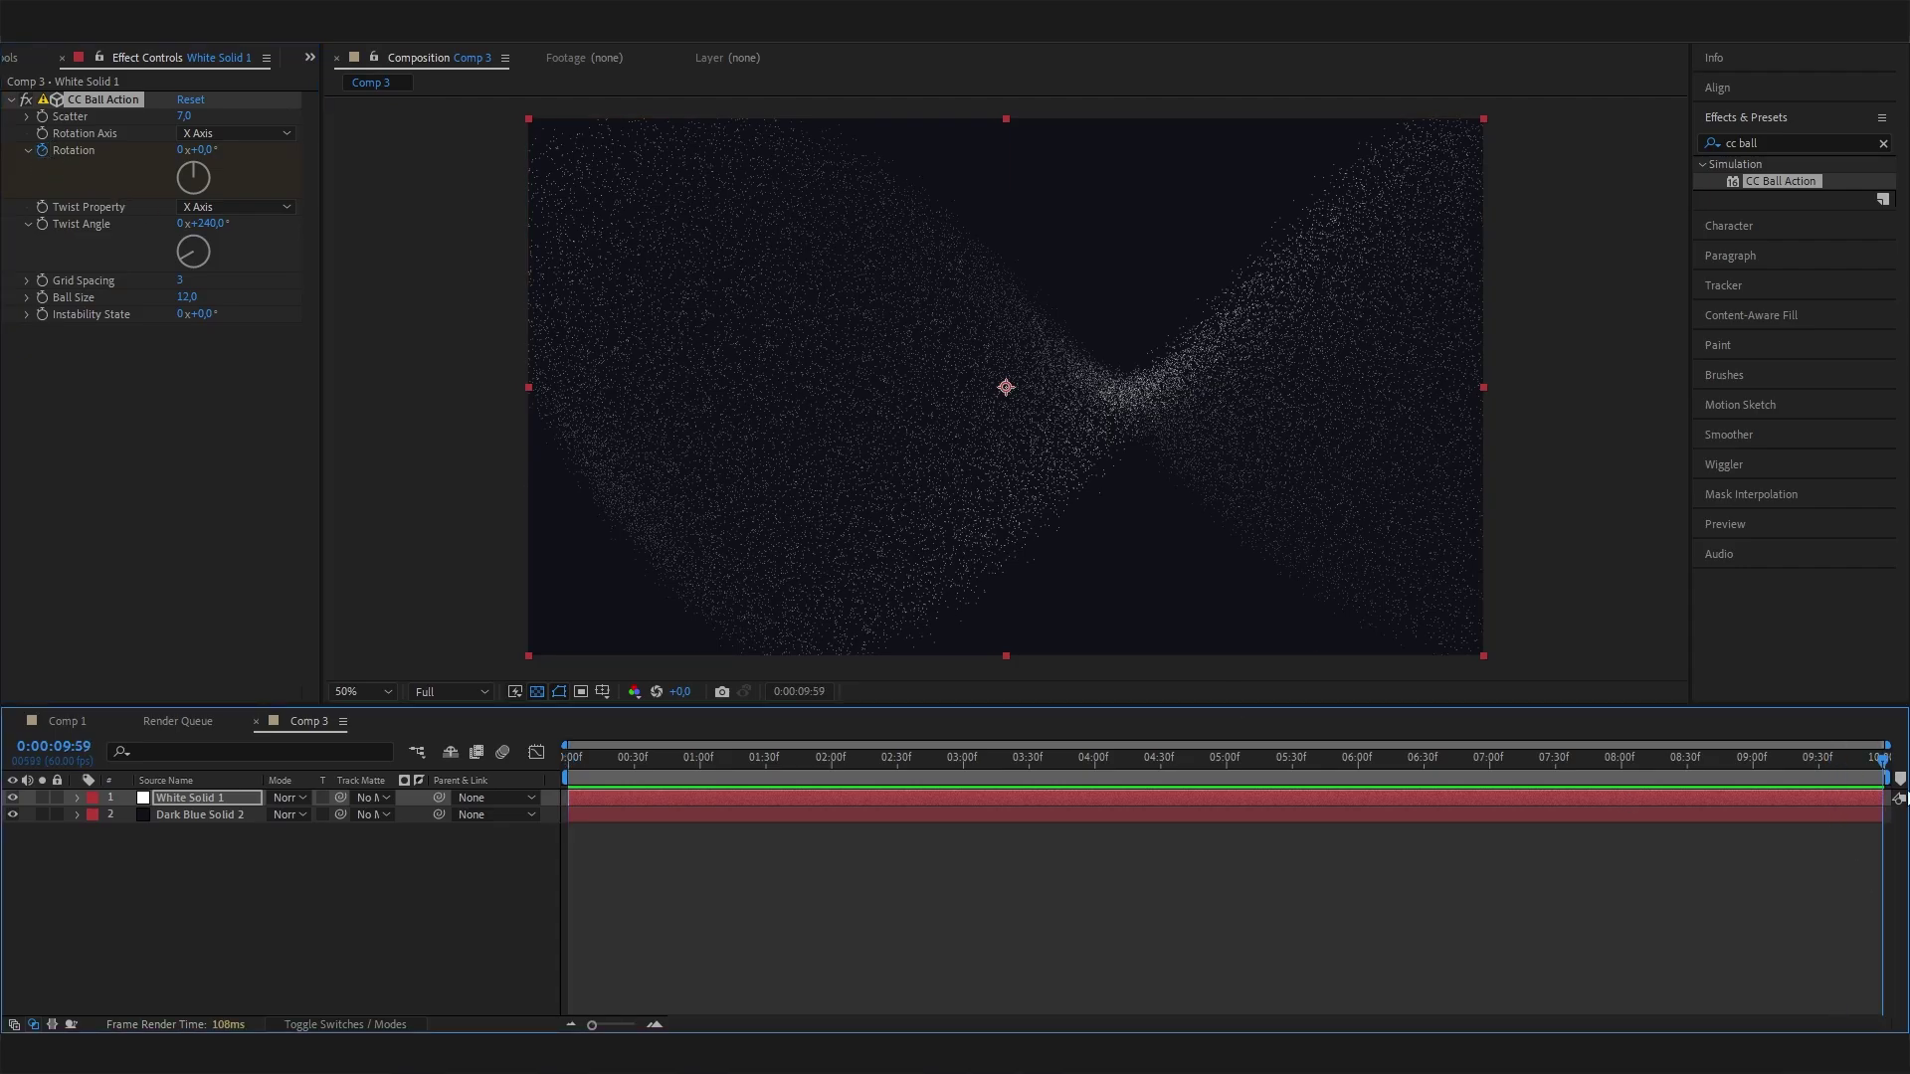
left_click_drag(199, 175, 193, 79)
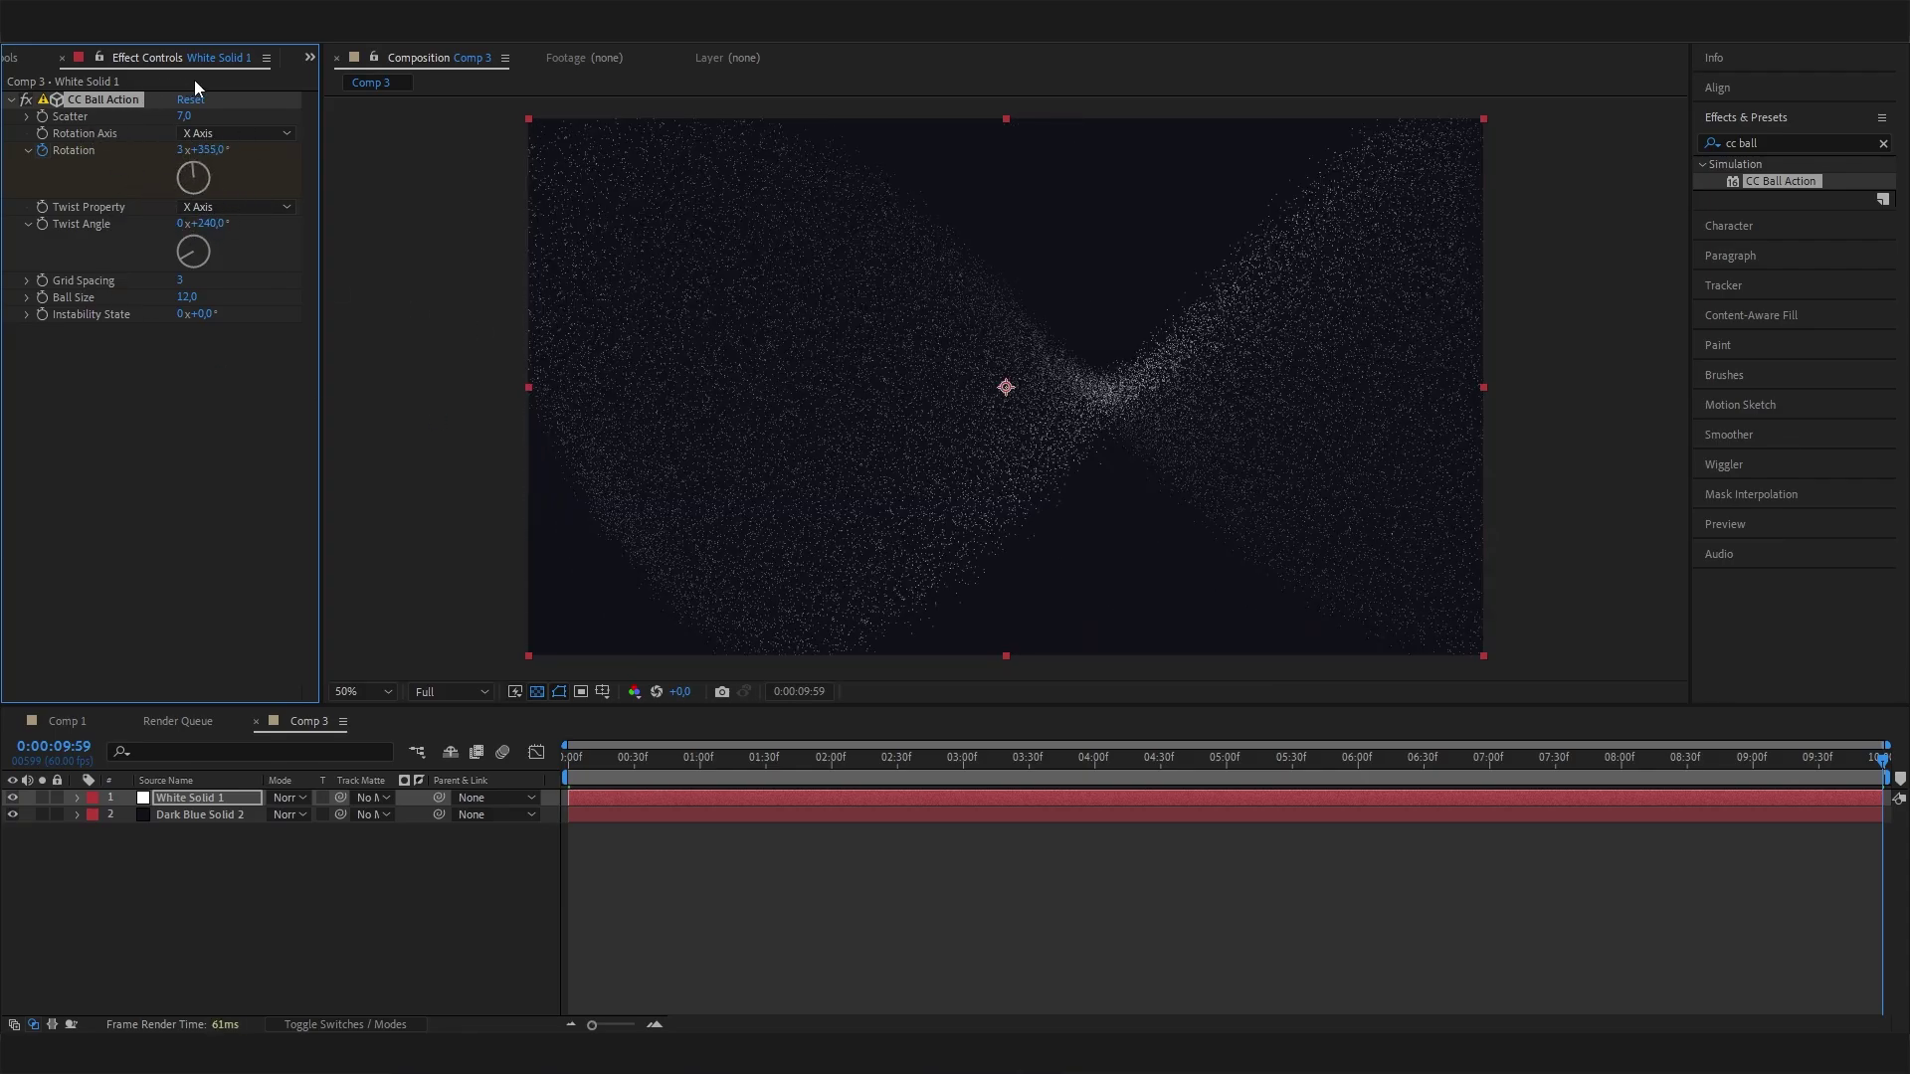
left_click(855, 849)
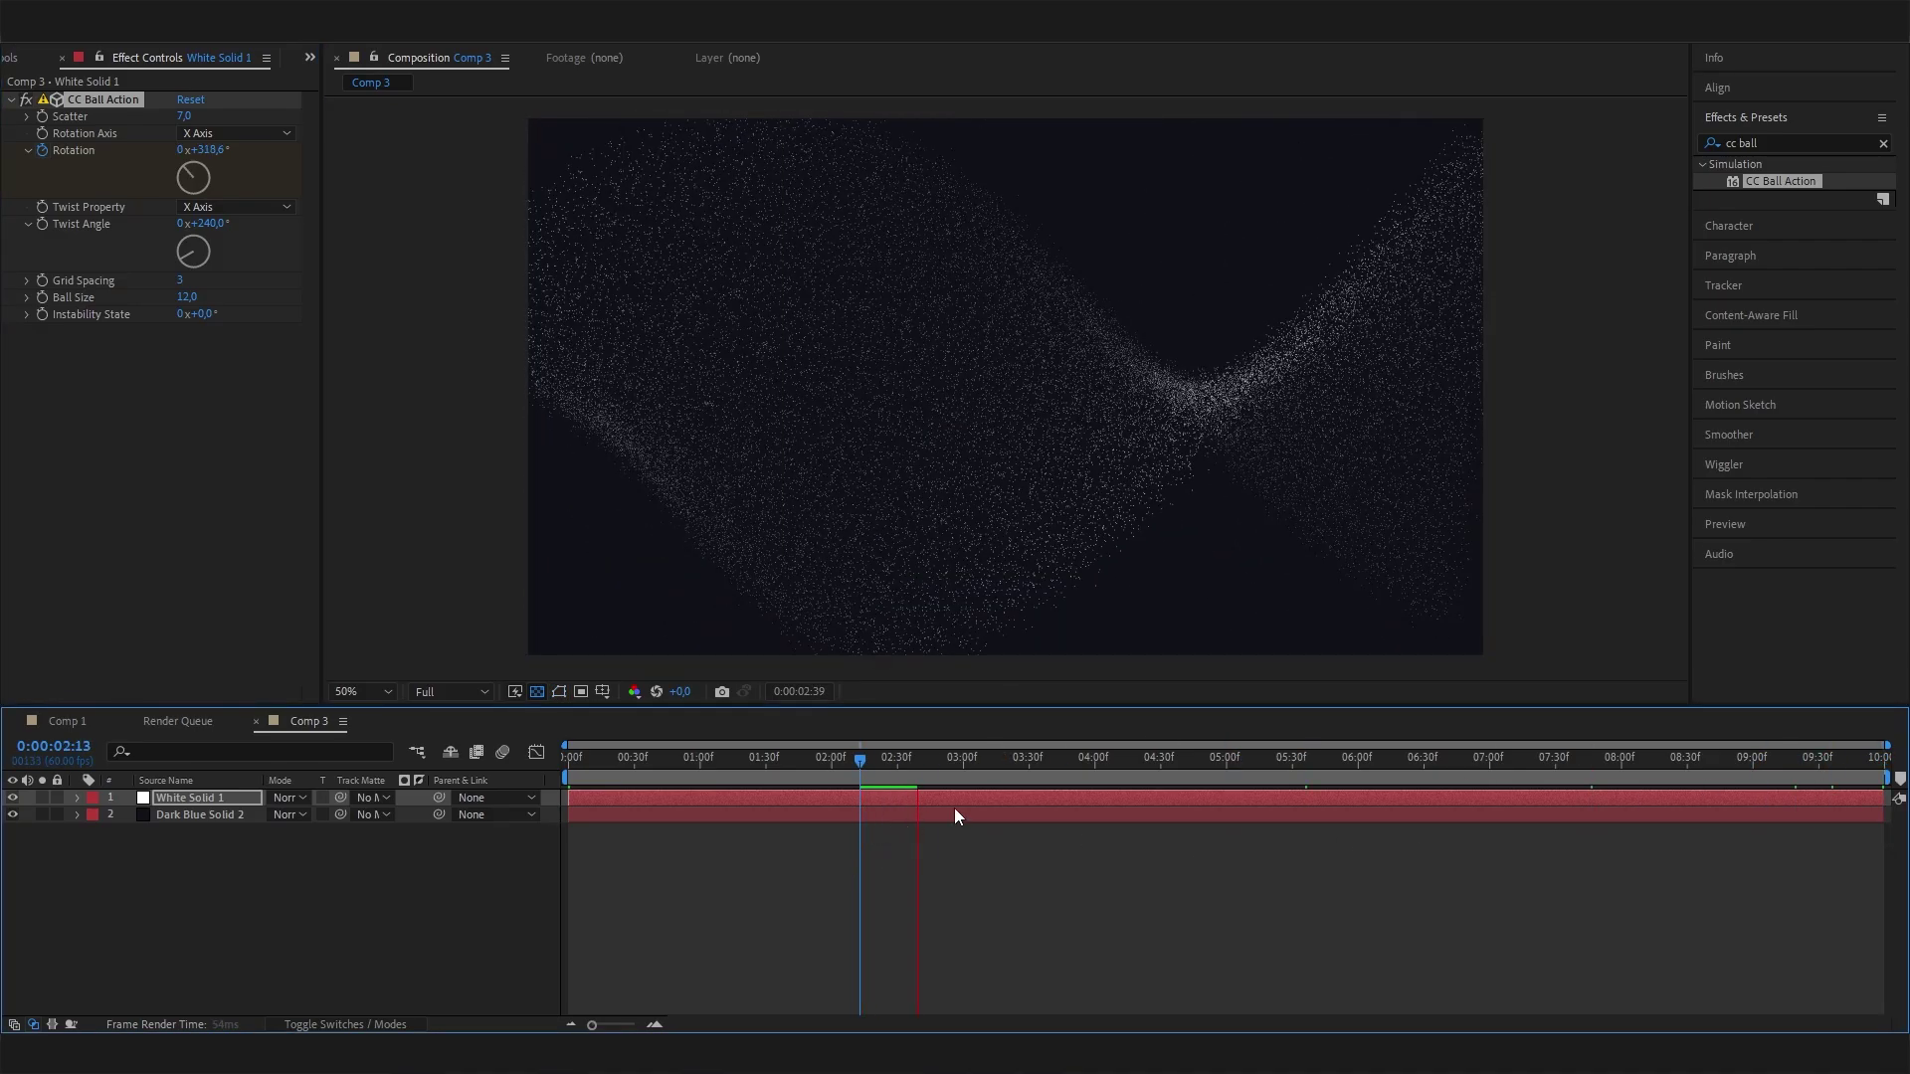
key("space")
left_click_drag(981, 756, 1148, 780)
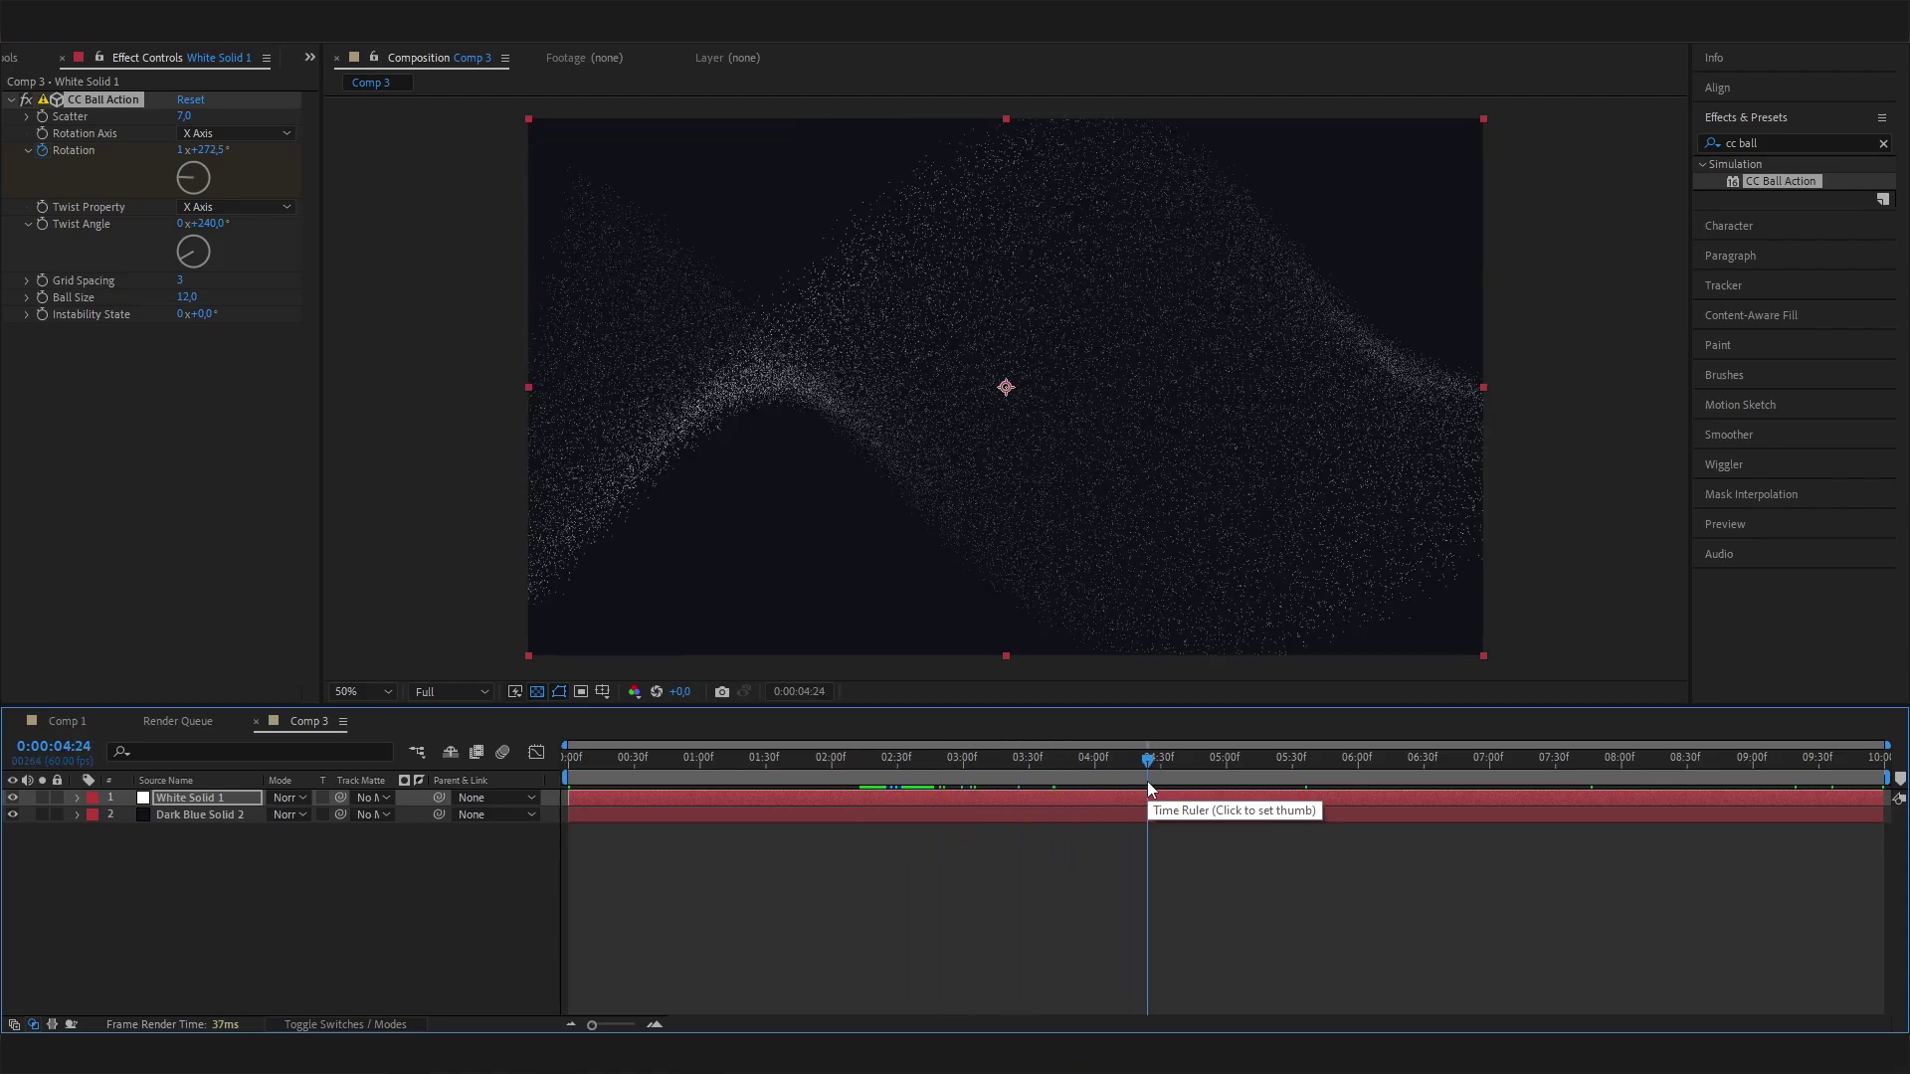
key("slash")
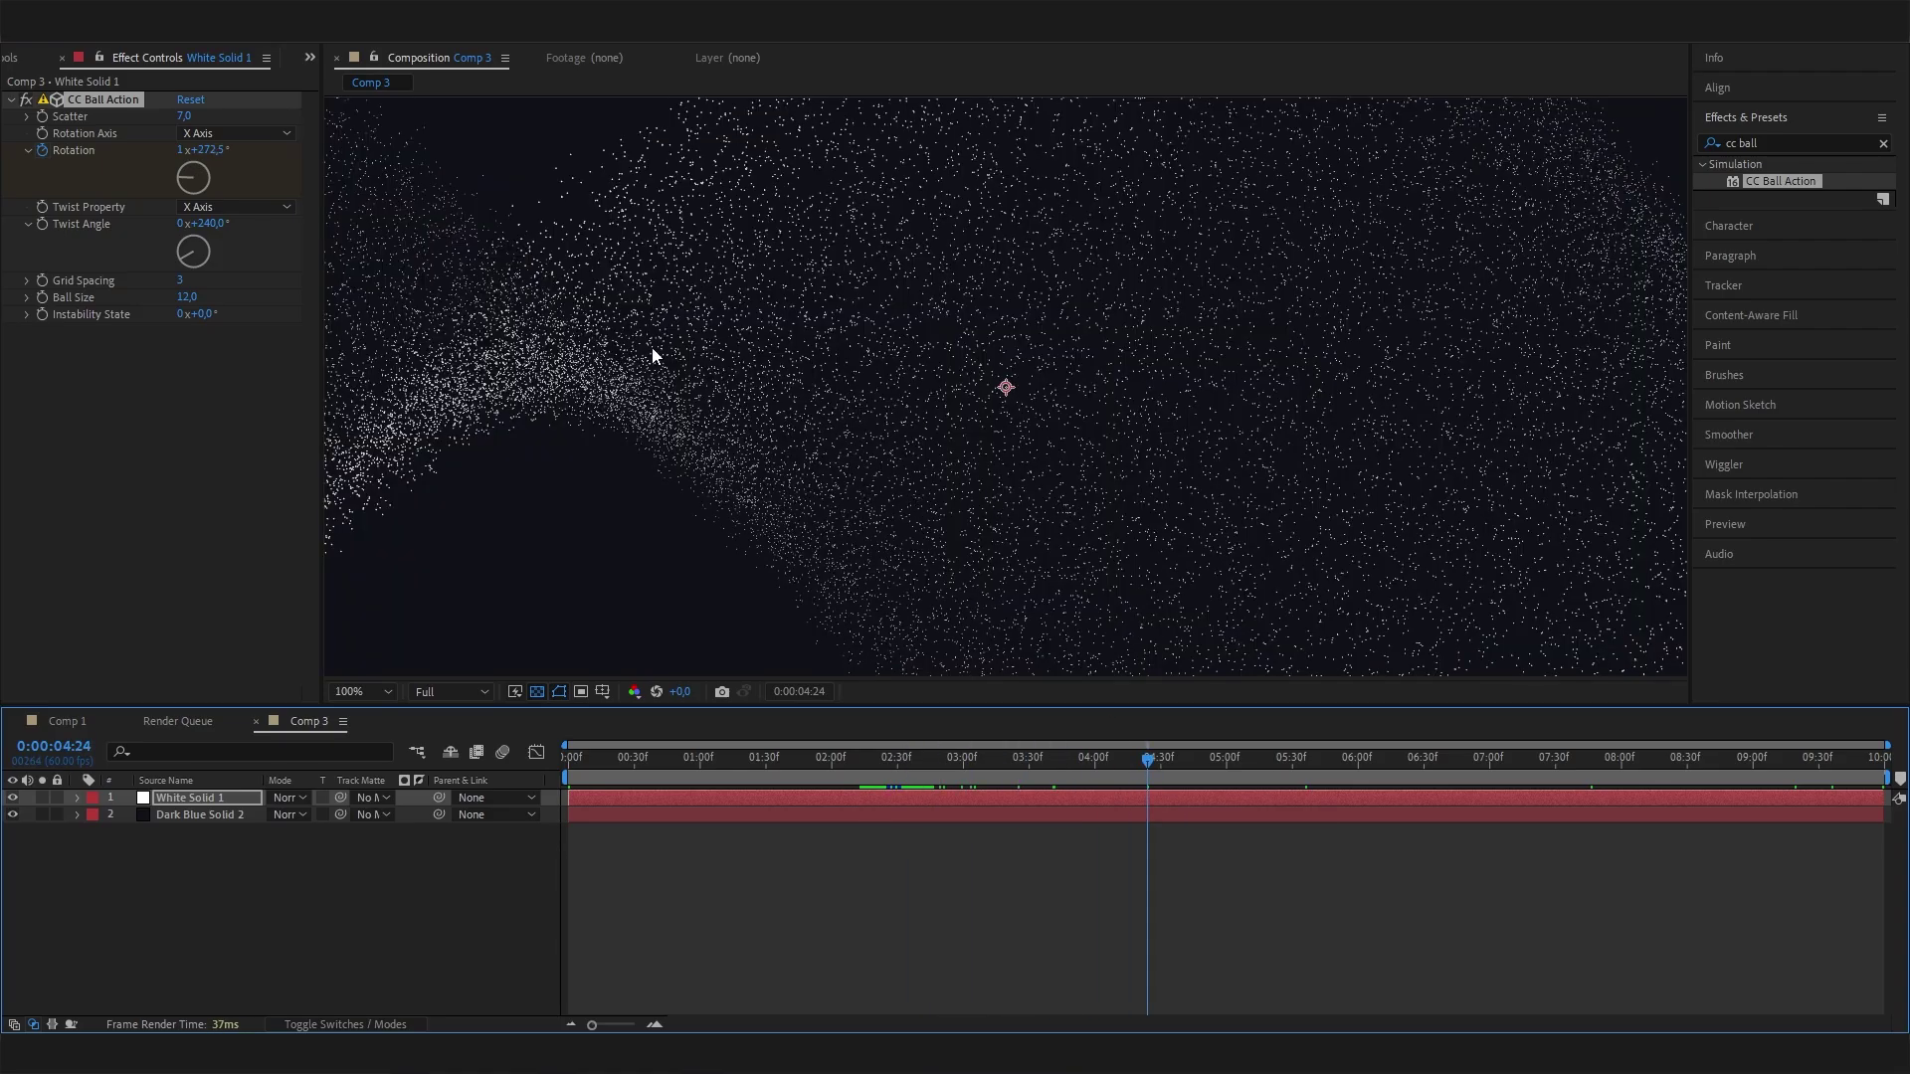
key("comma")
key("comma")
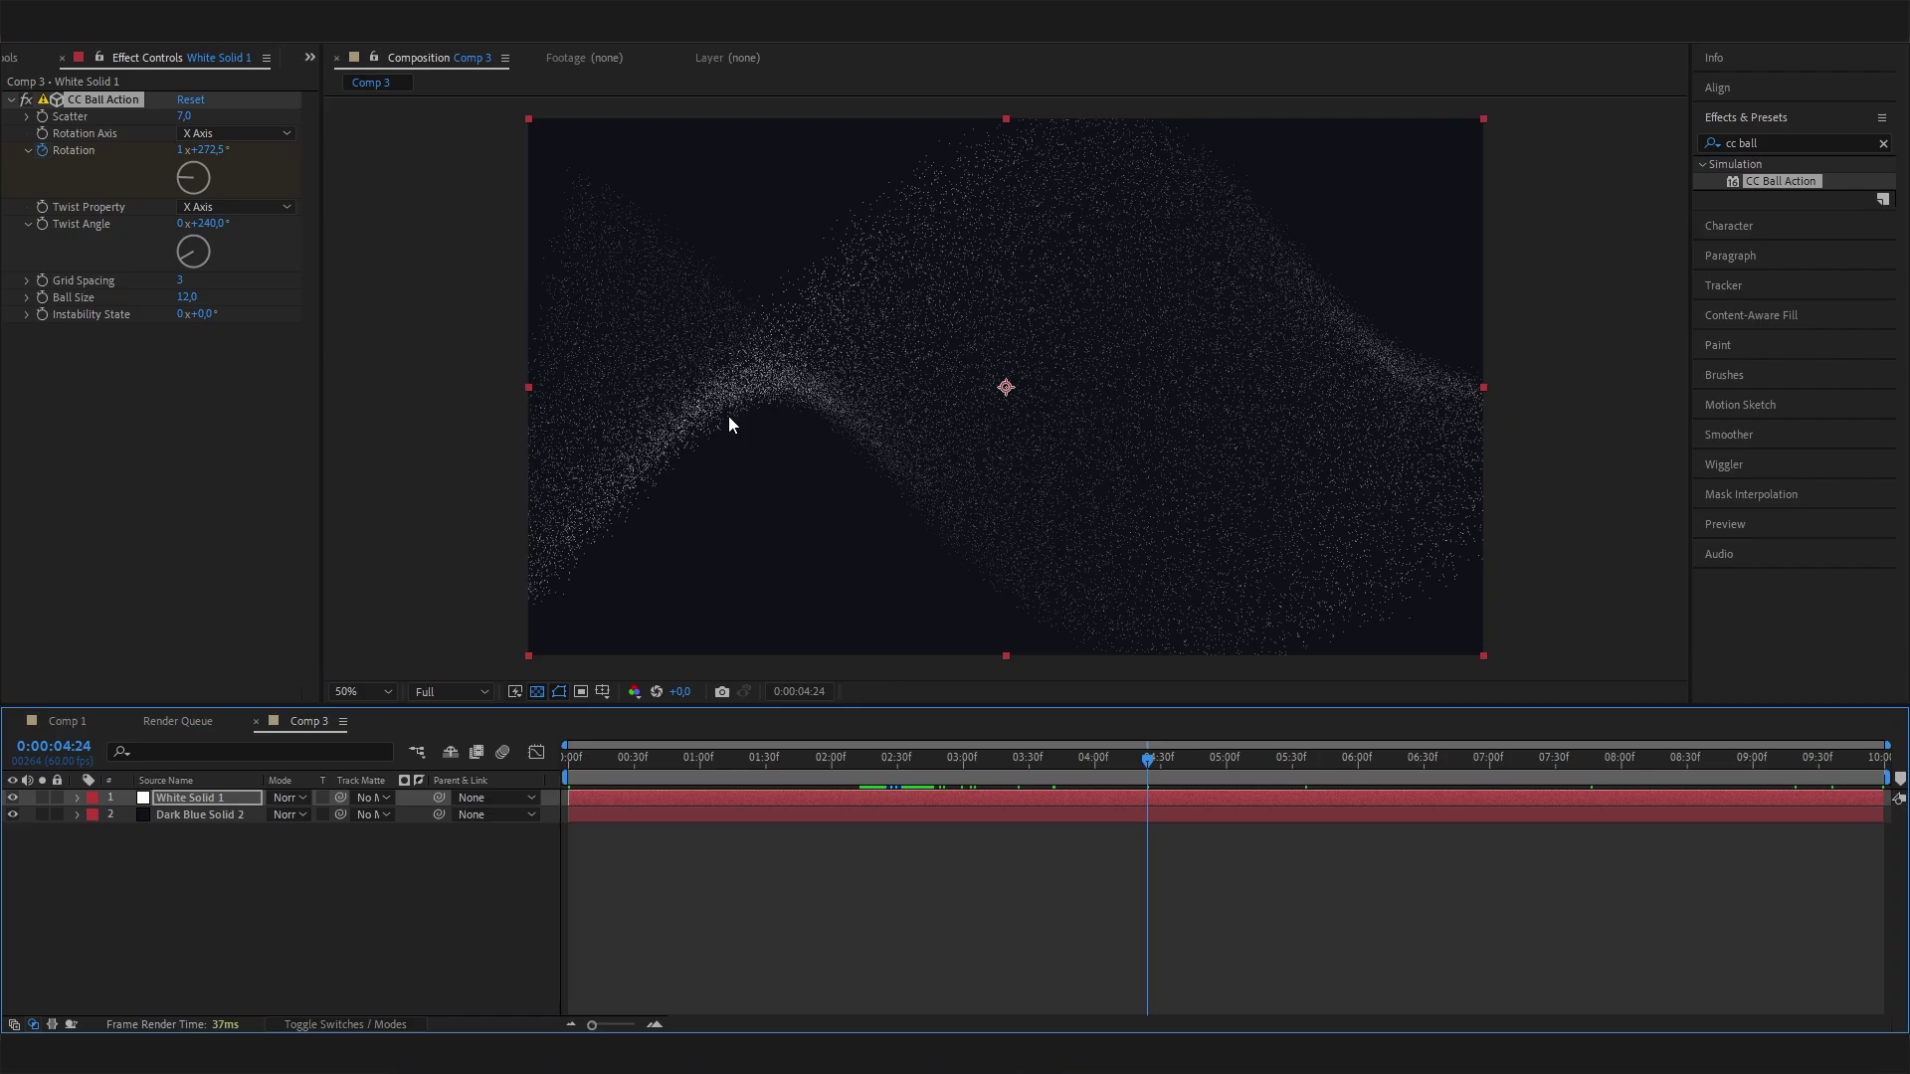
left_click(88, 724)
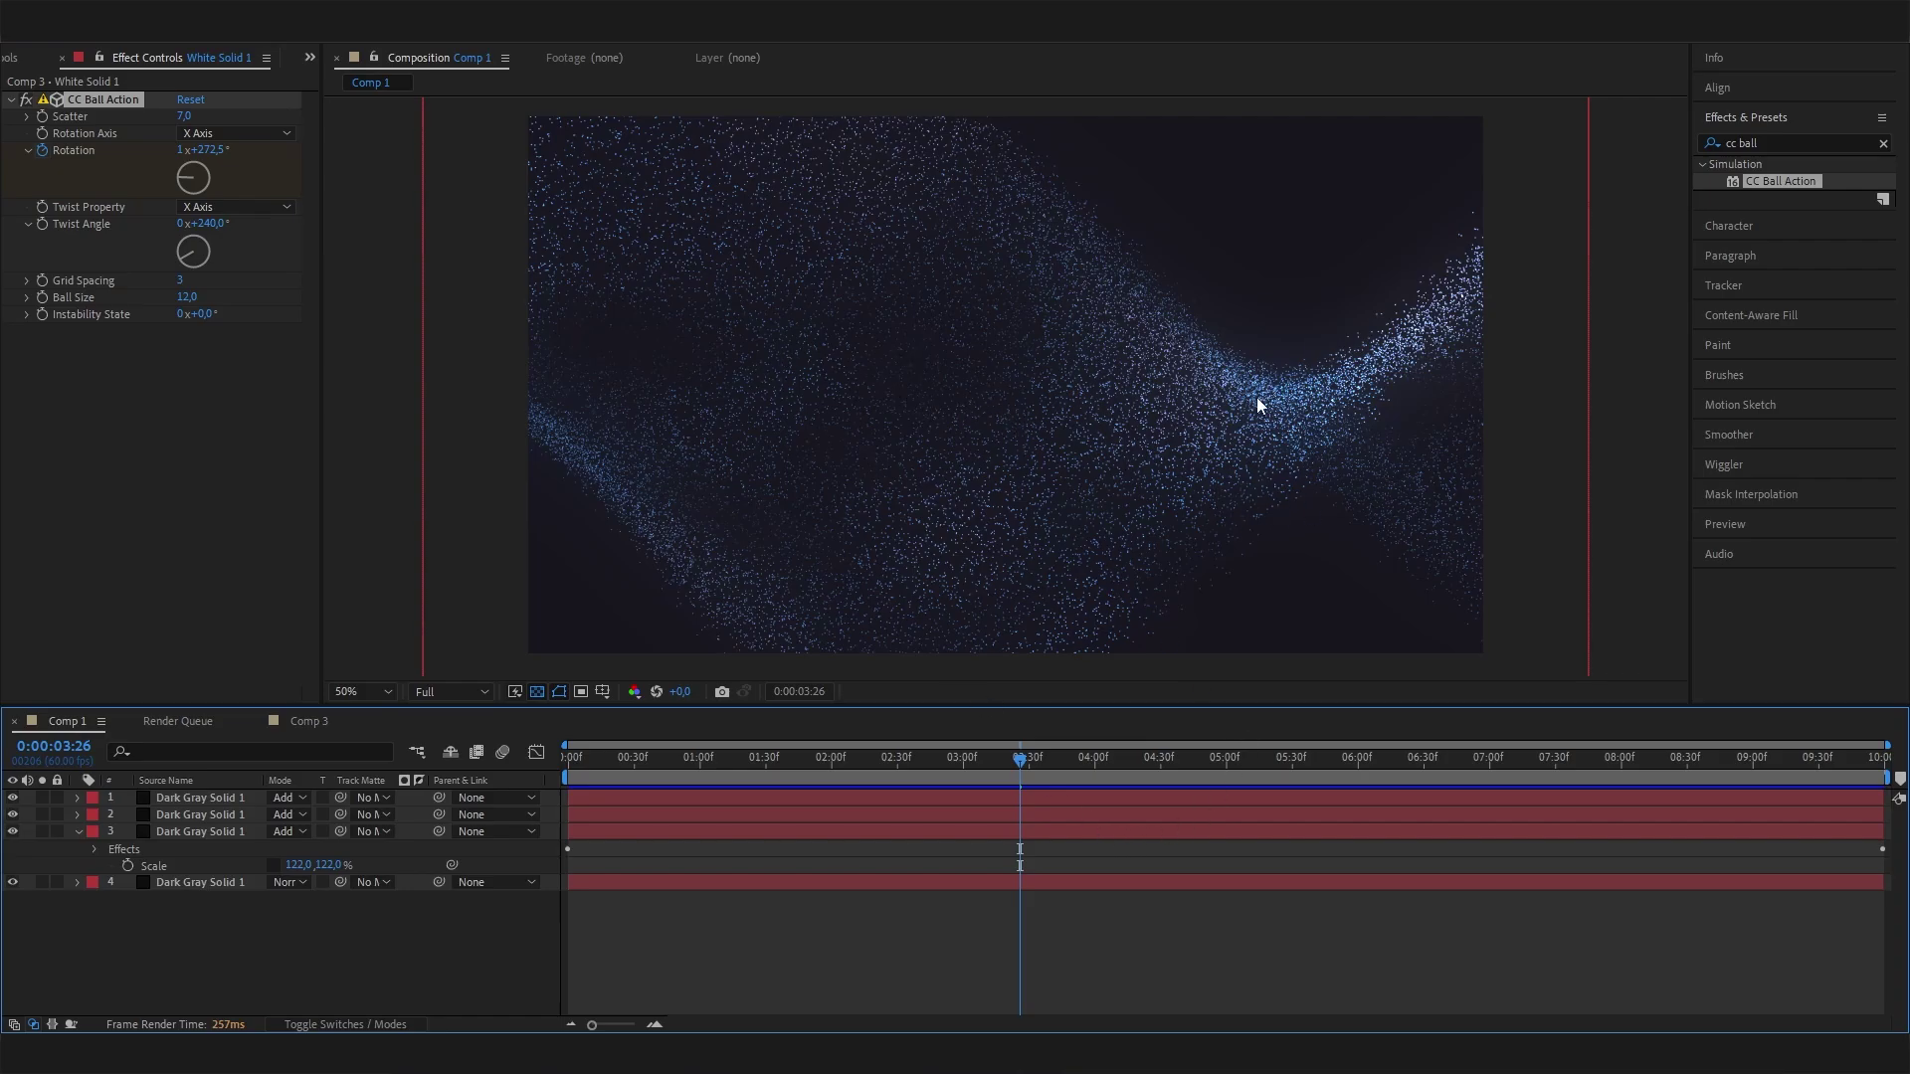
left_click_drag(1043, 762, 1564, 759)
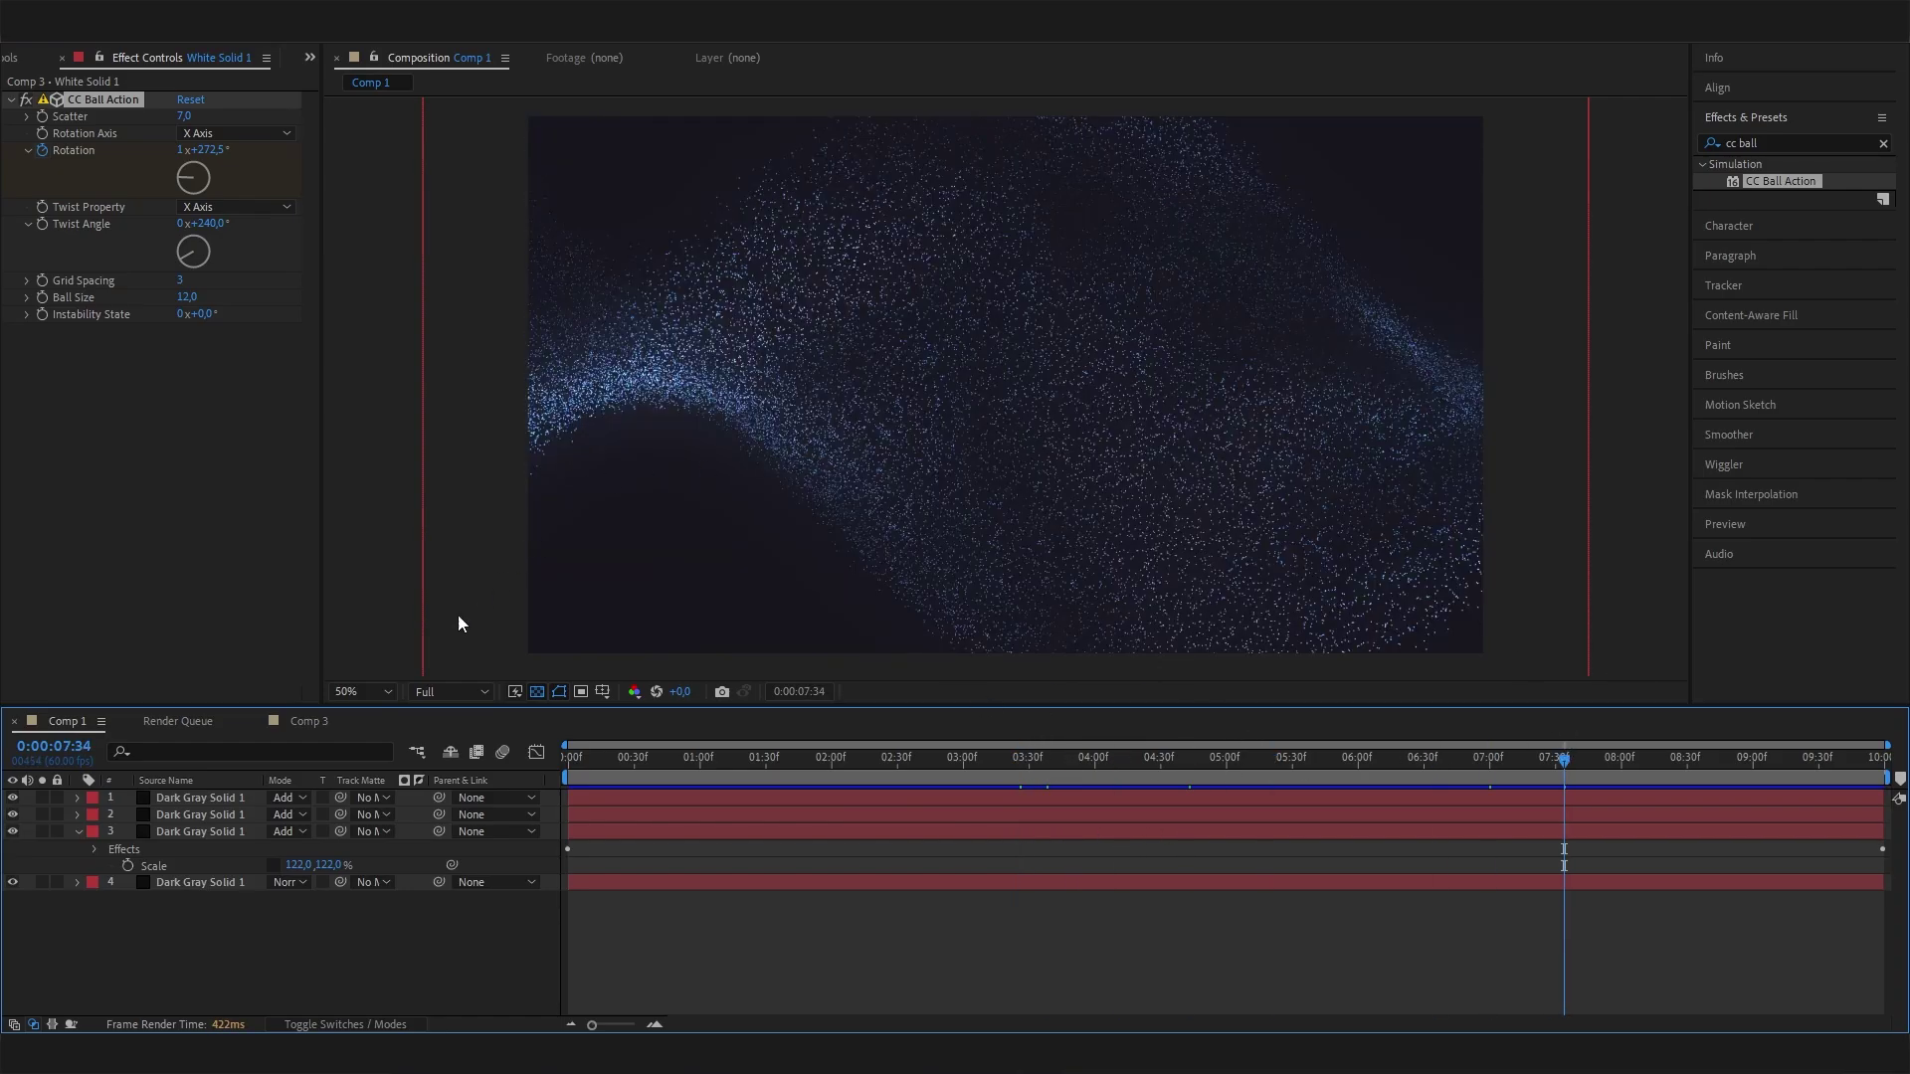
left_click(310, 722)
mouse_move(883, 757)
left_mouse_down()
mouse_move(794, 776)
mouse_move(852, 778)
left_mouse_up()
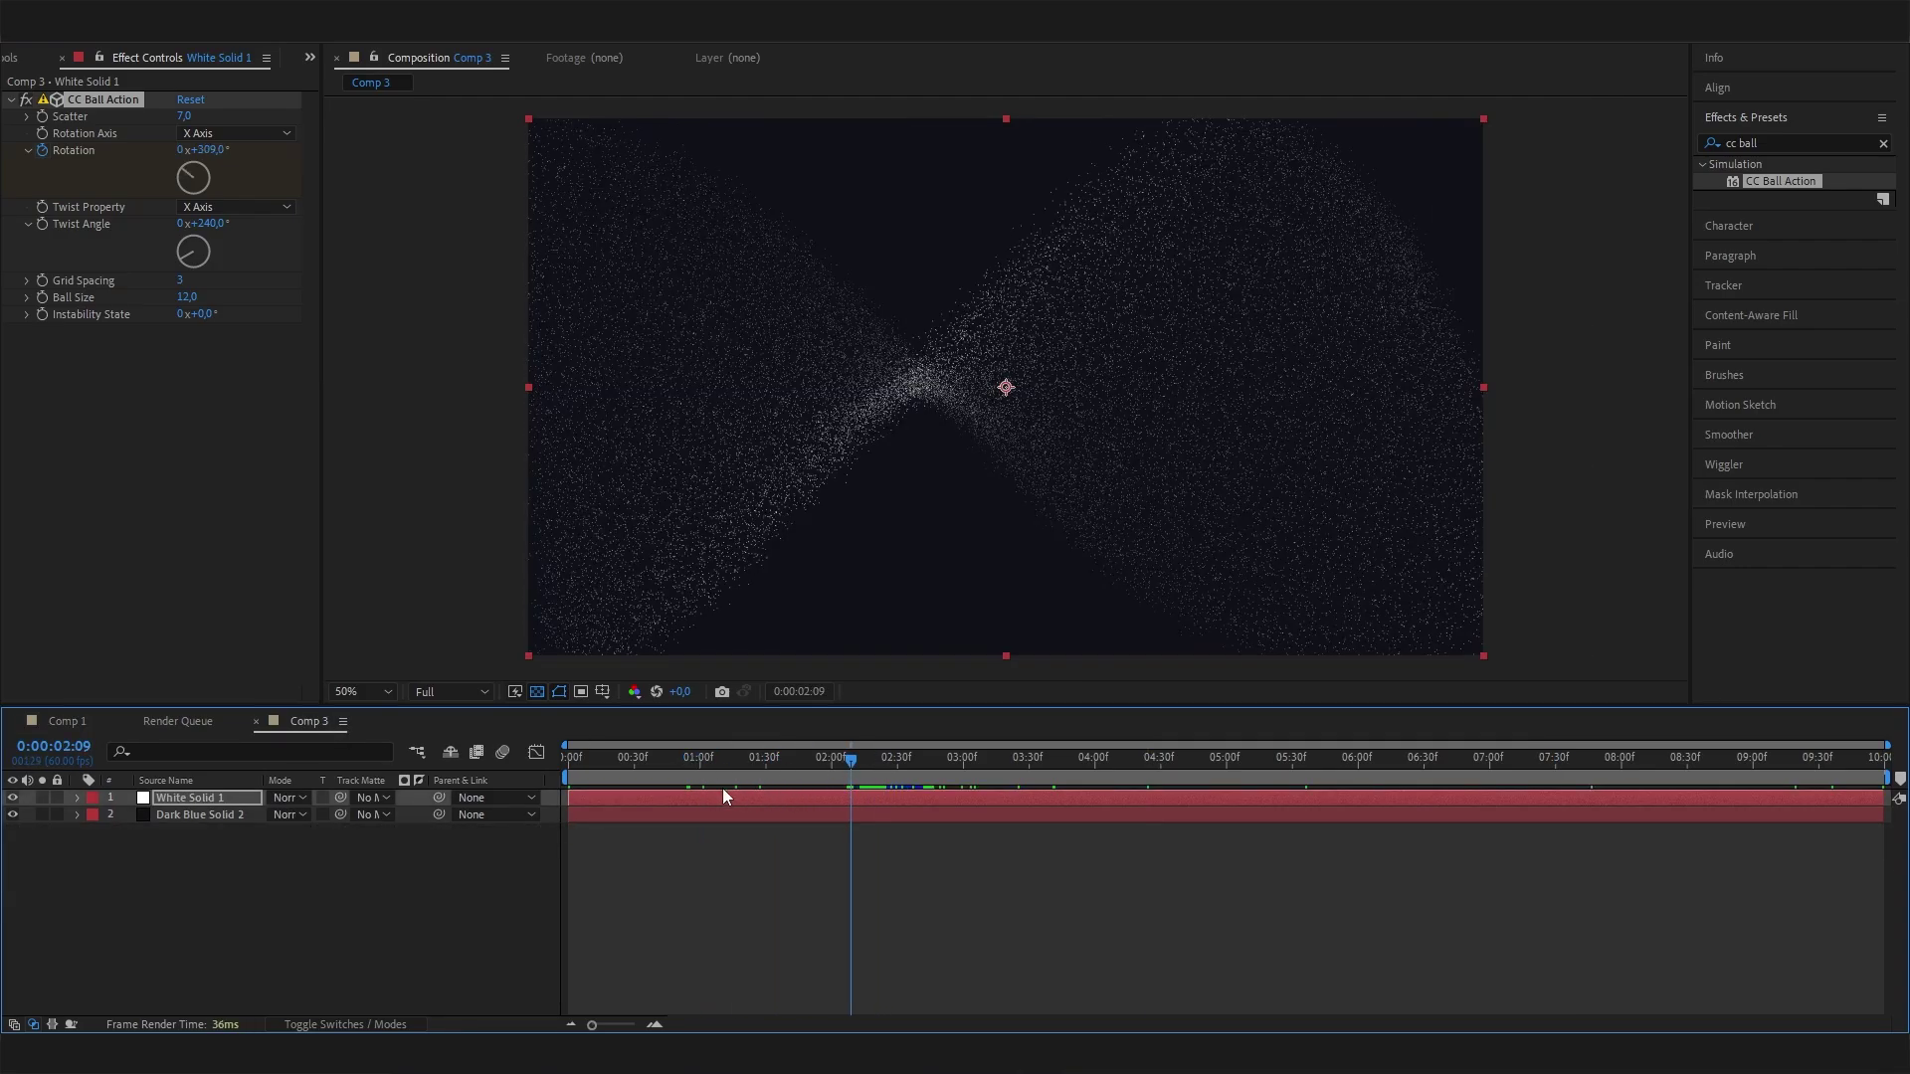
- Apply Fractal Noise from the 'fract' search and move it above CC Ball Action
key("ctrl+5")
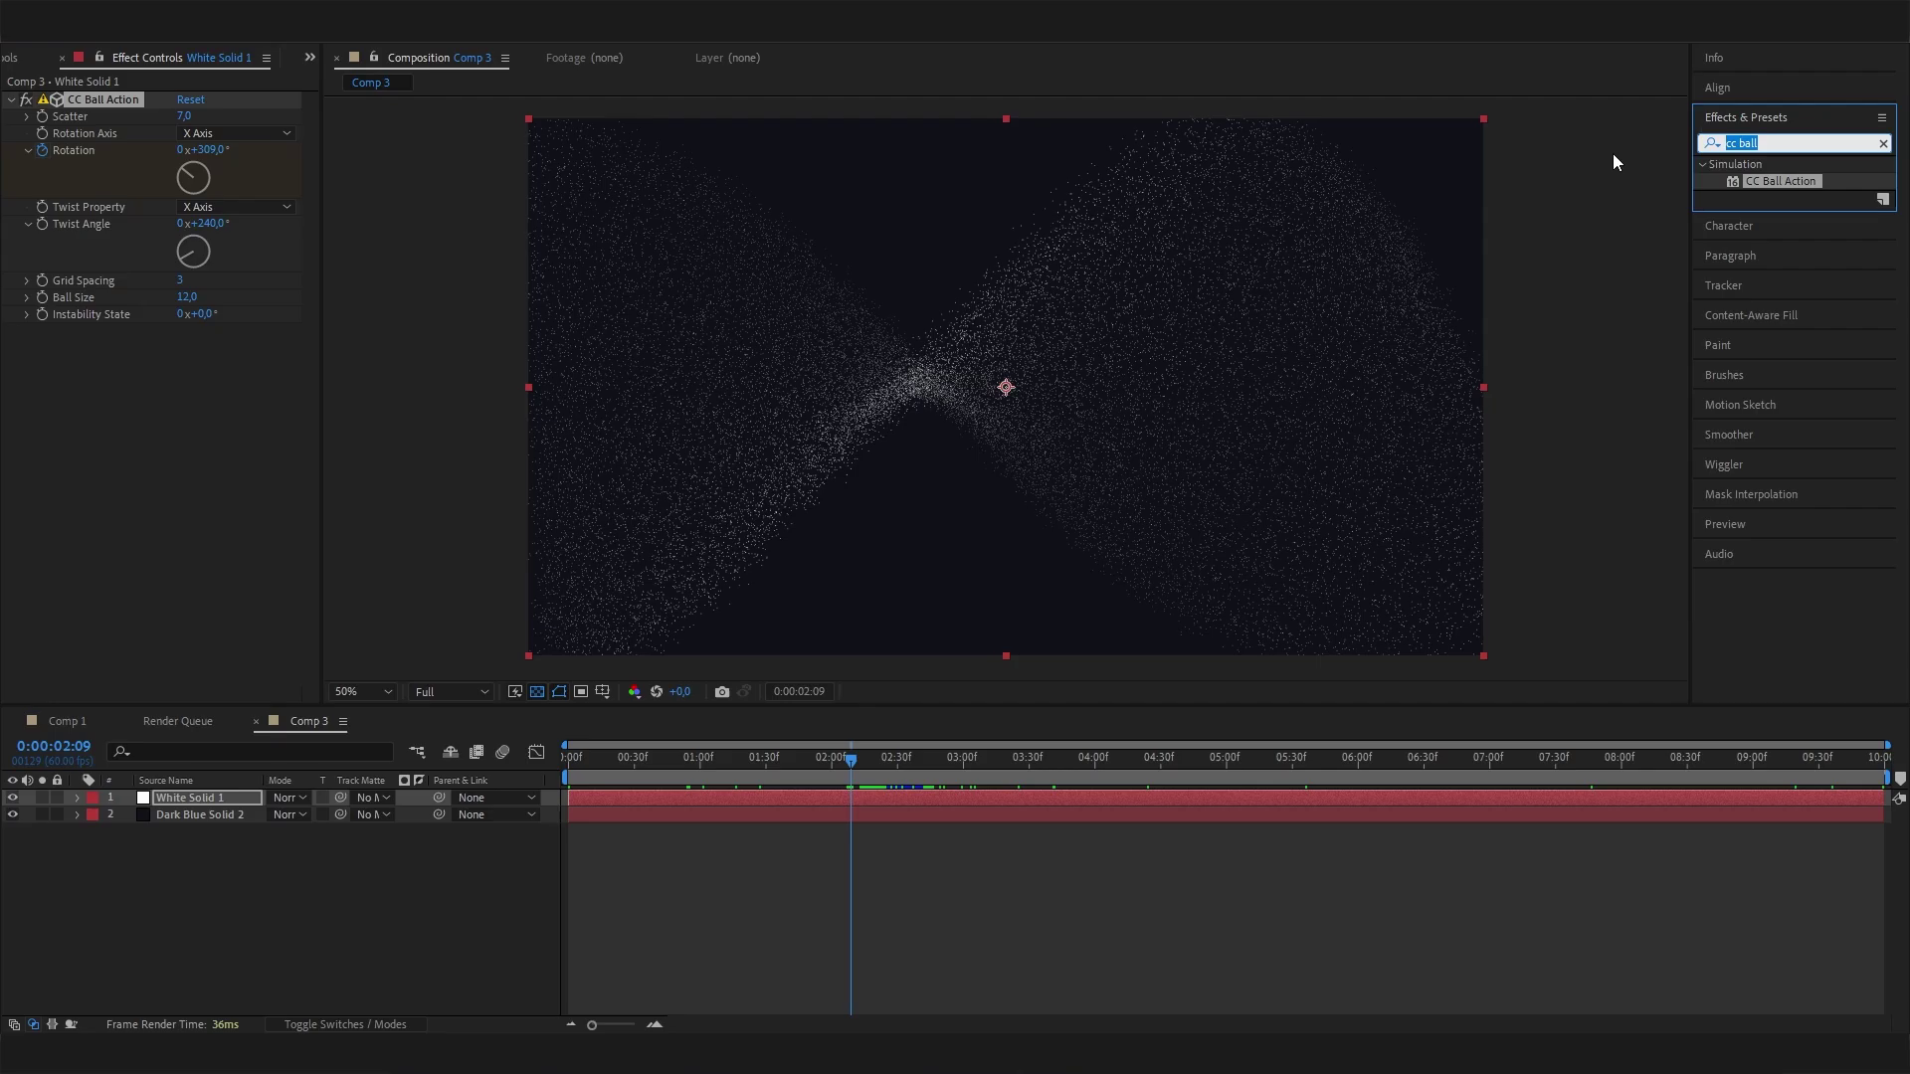
type("fract")
left_click_drag(1796, 334, 179, 516)
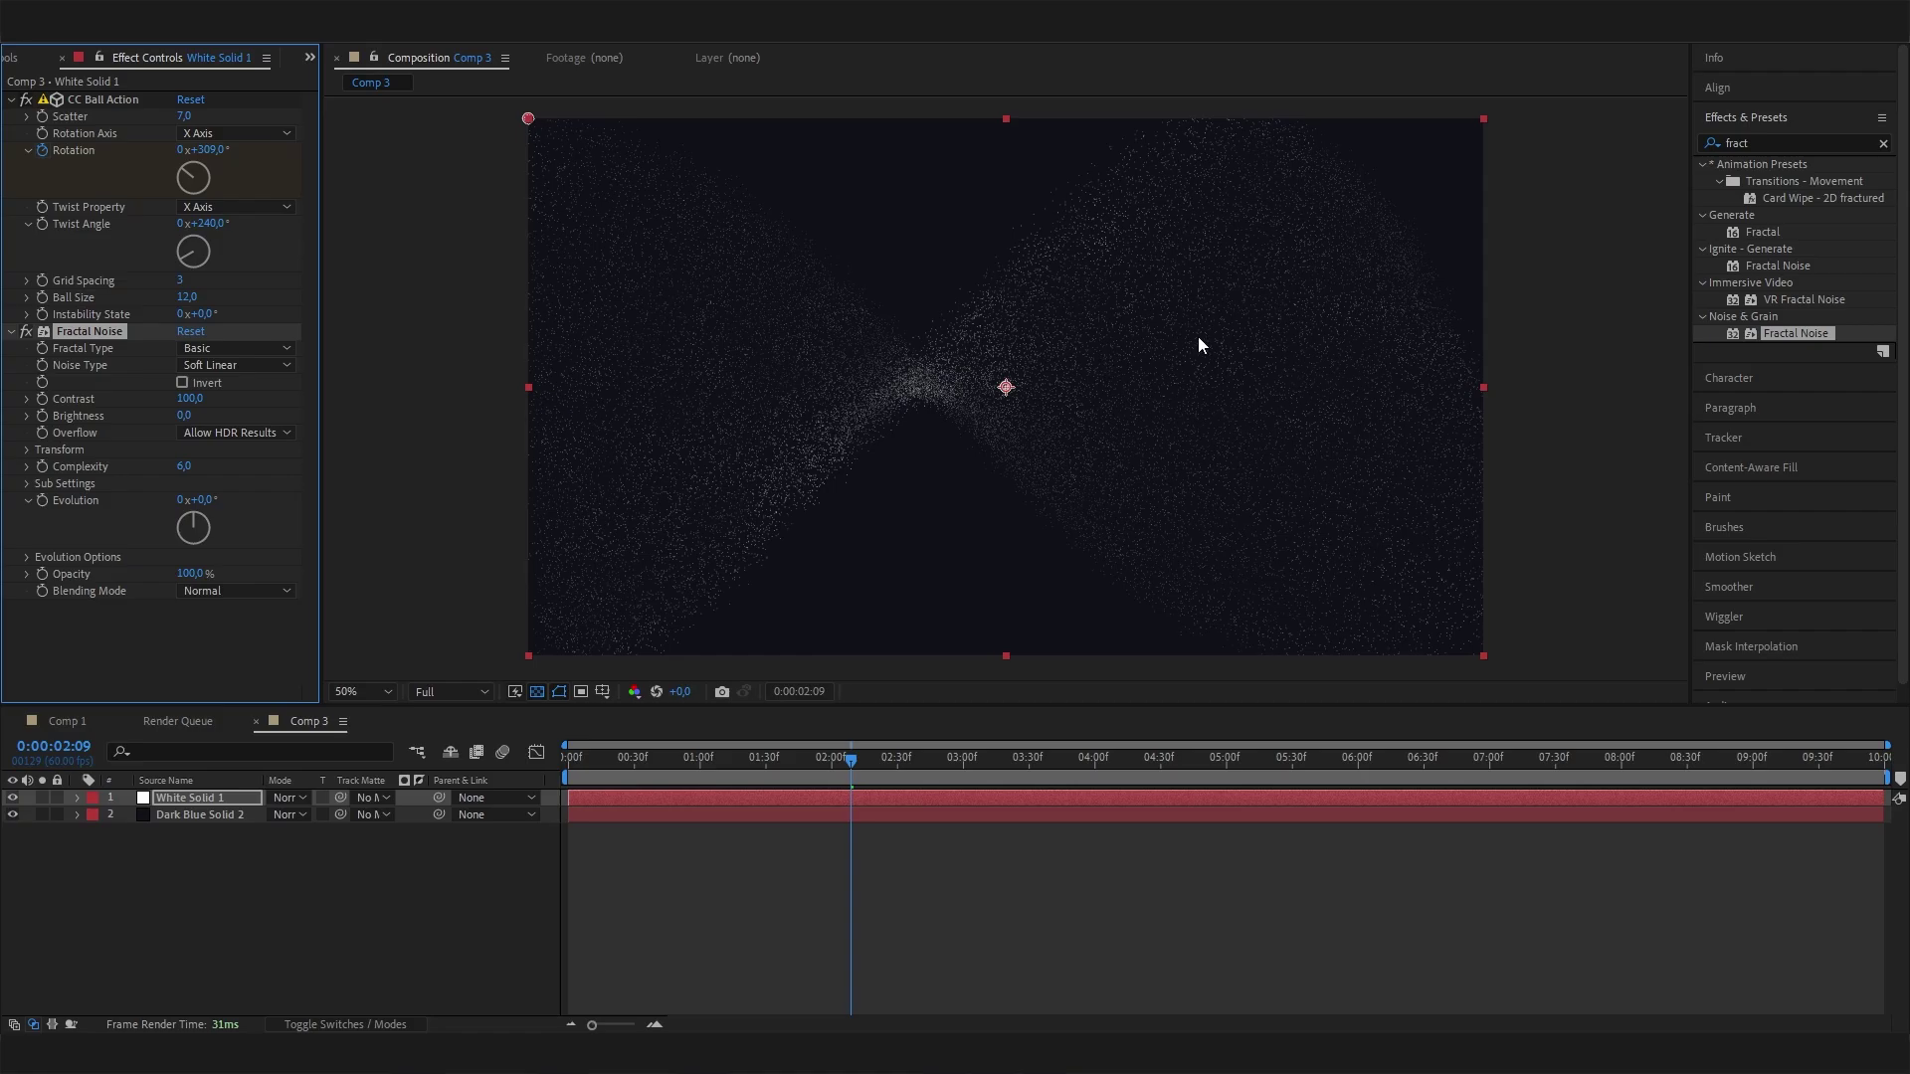
left_click_drag(930, 758, 822, 765)
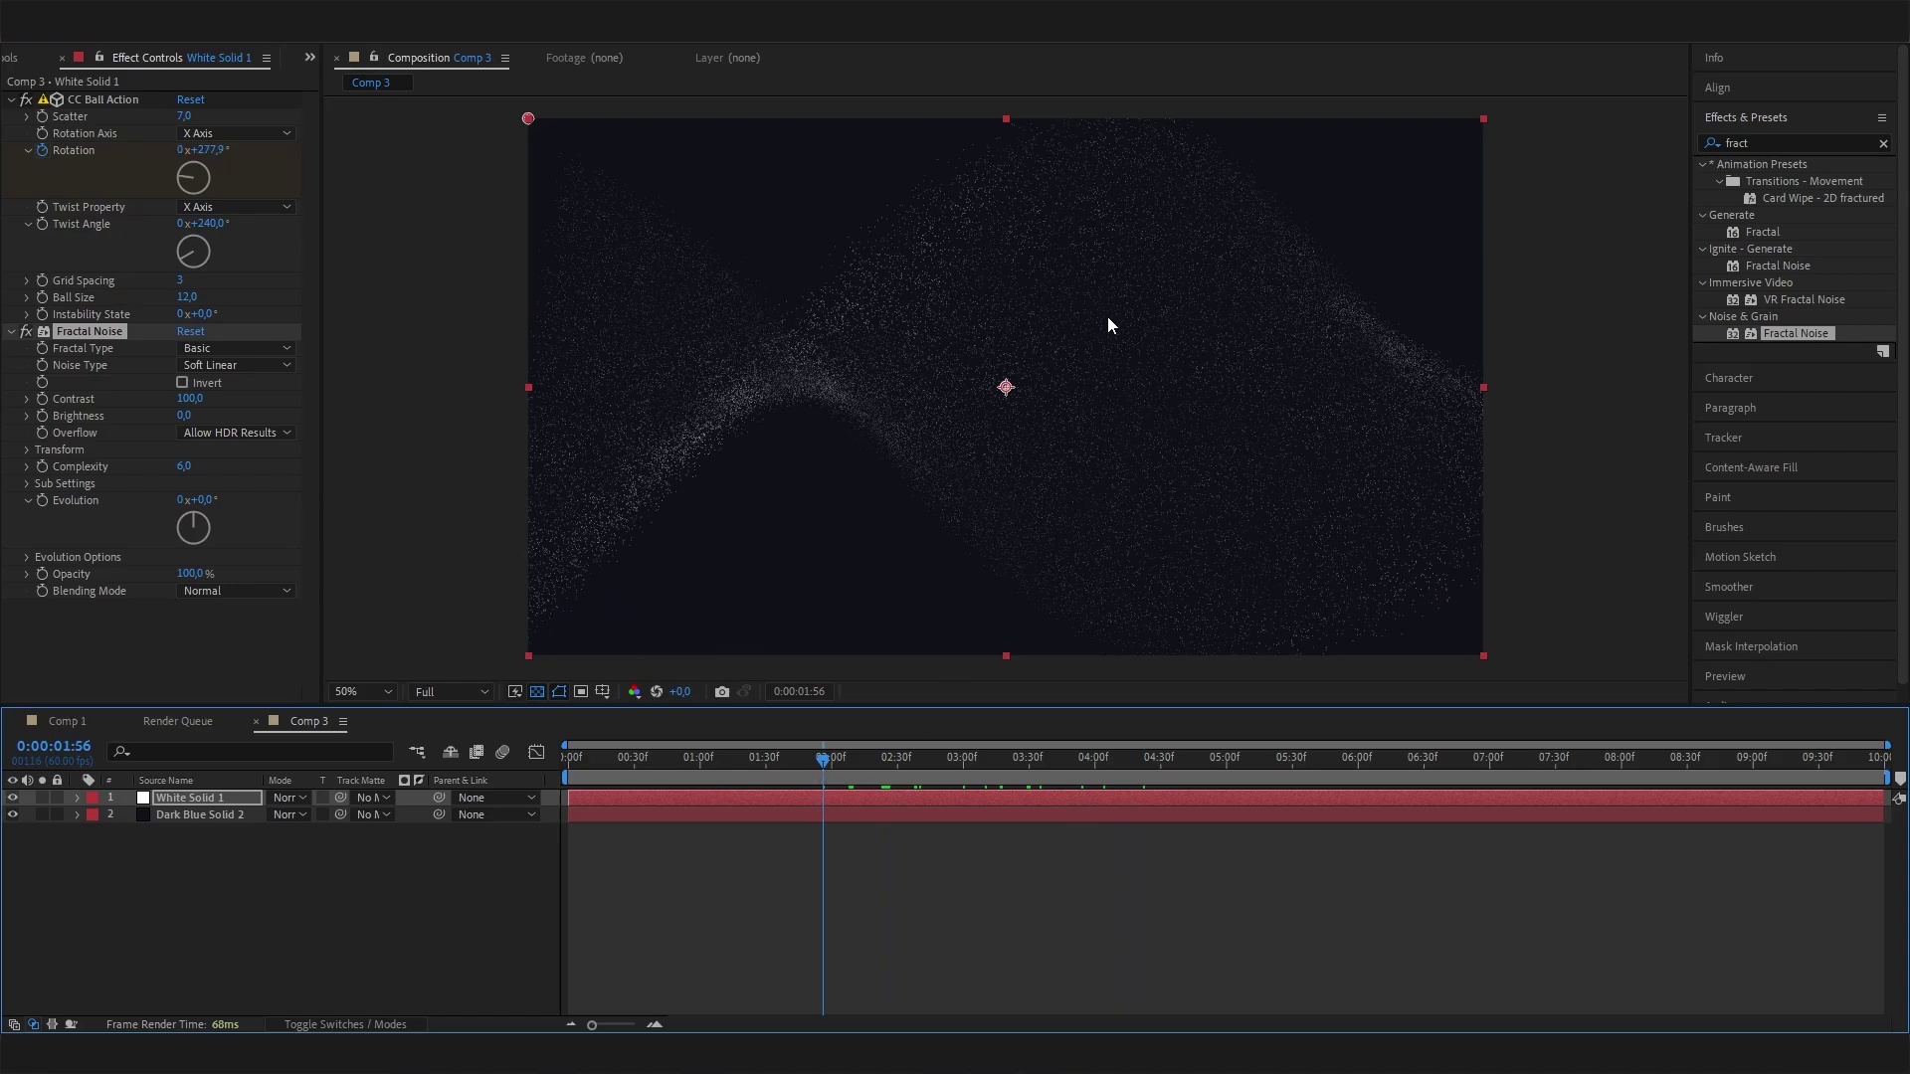
left_click_drag(70, 332, 82, 91)
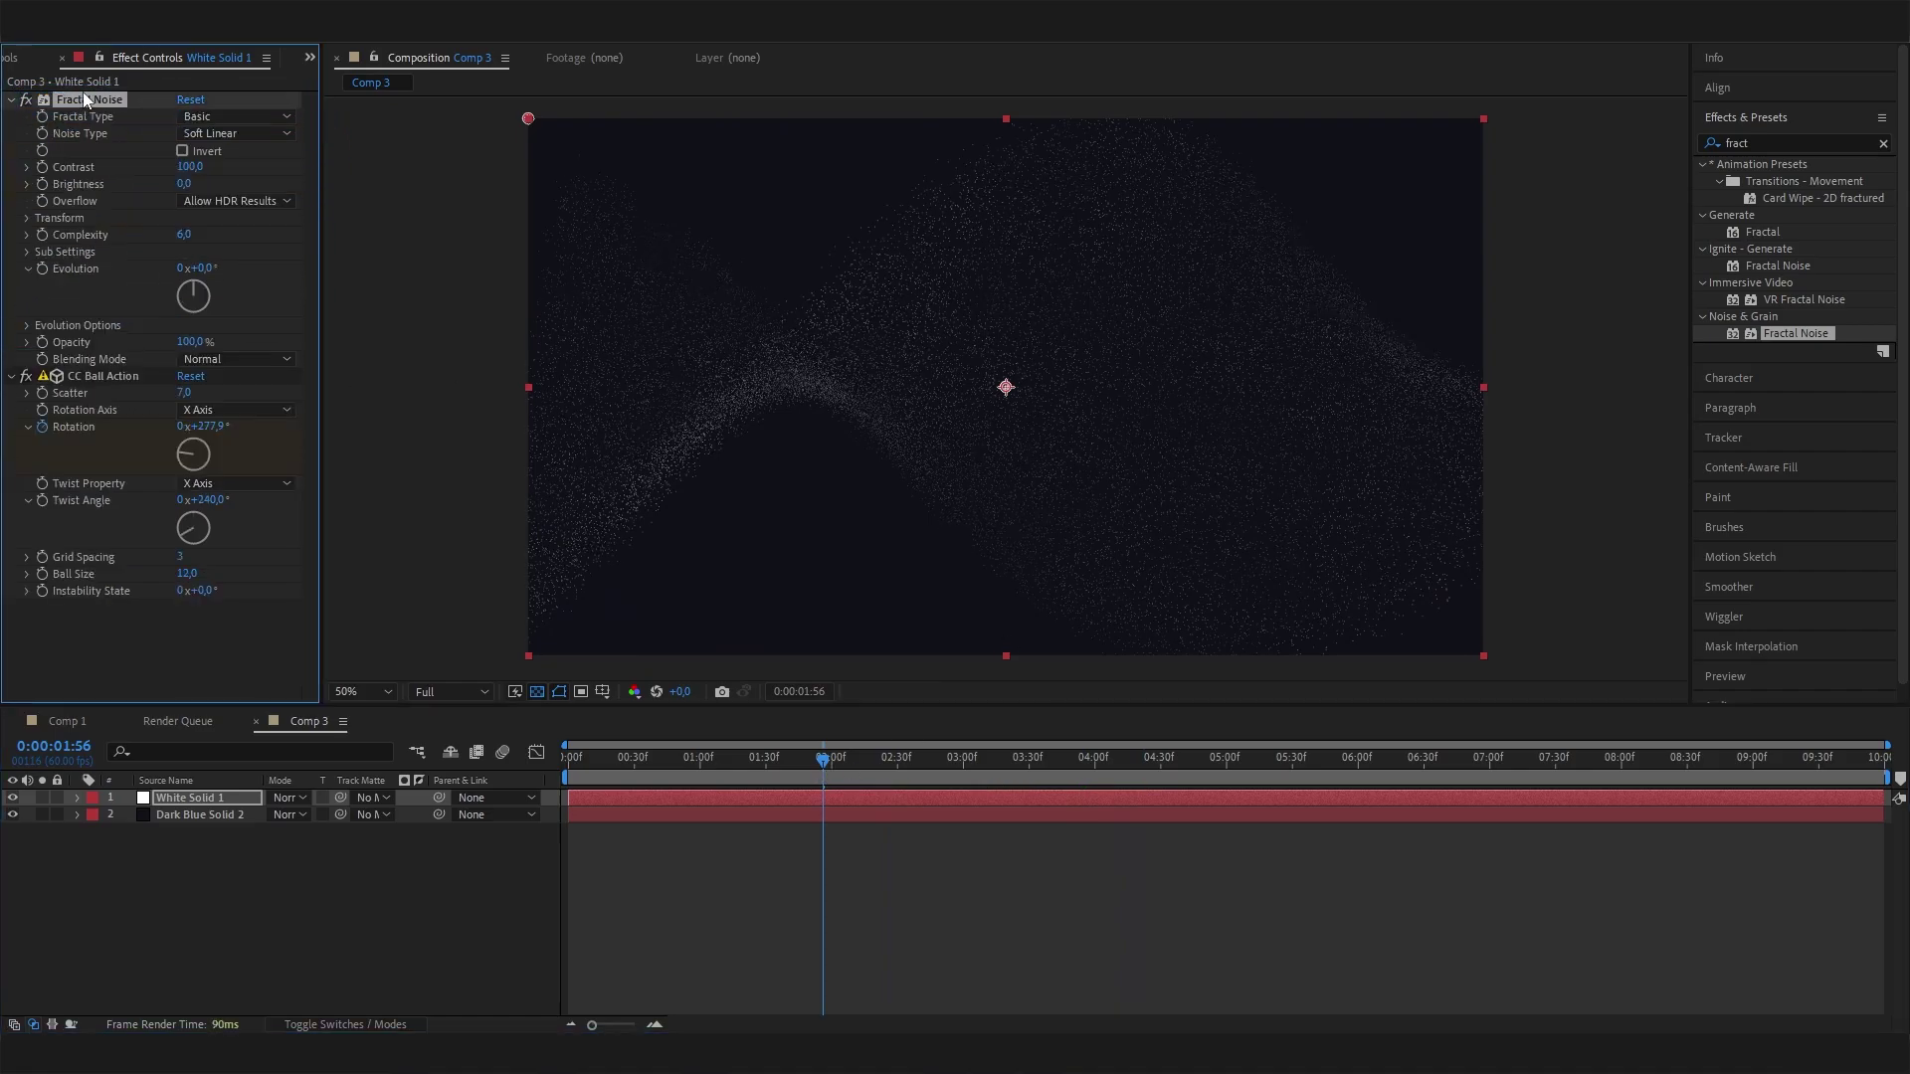
- Set Fractal Noise Contrast to 200
left_click_drag(826, 768, 881, 778)
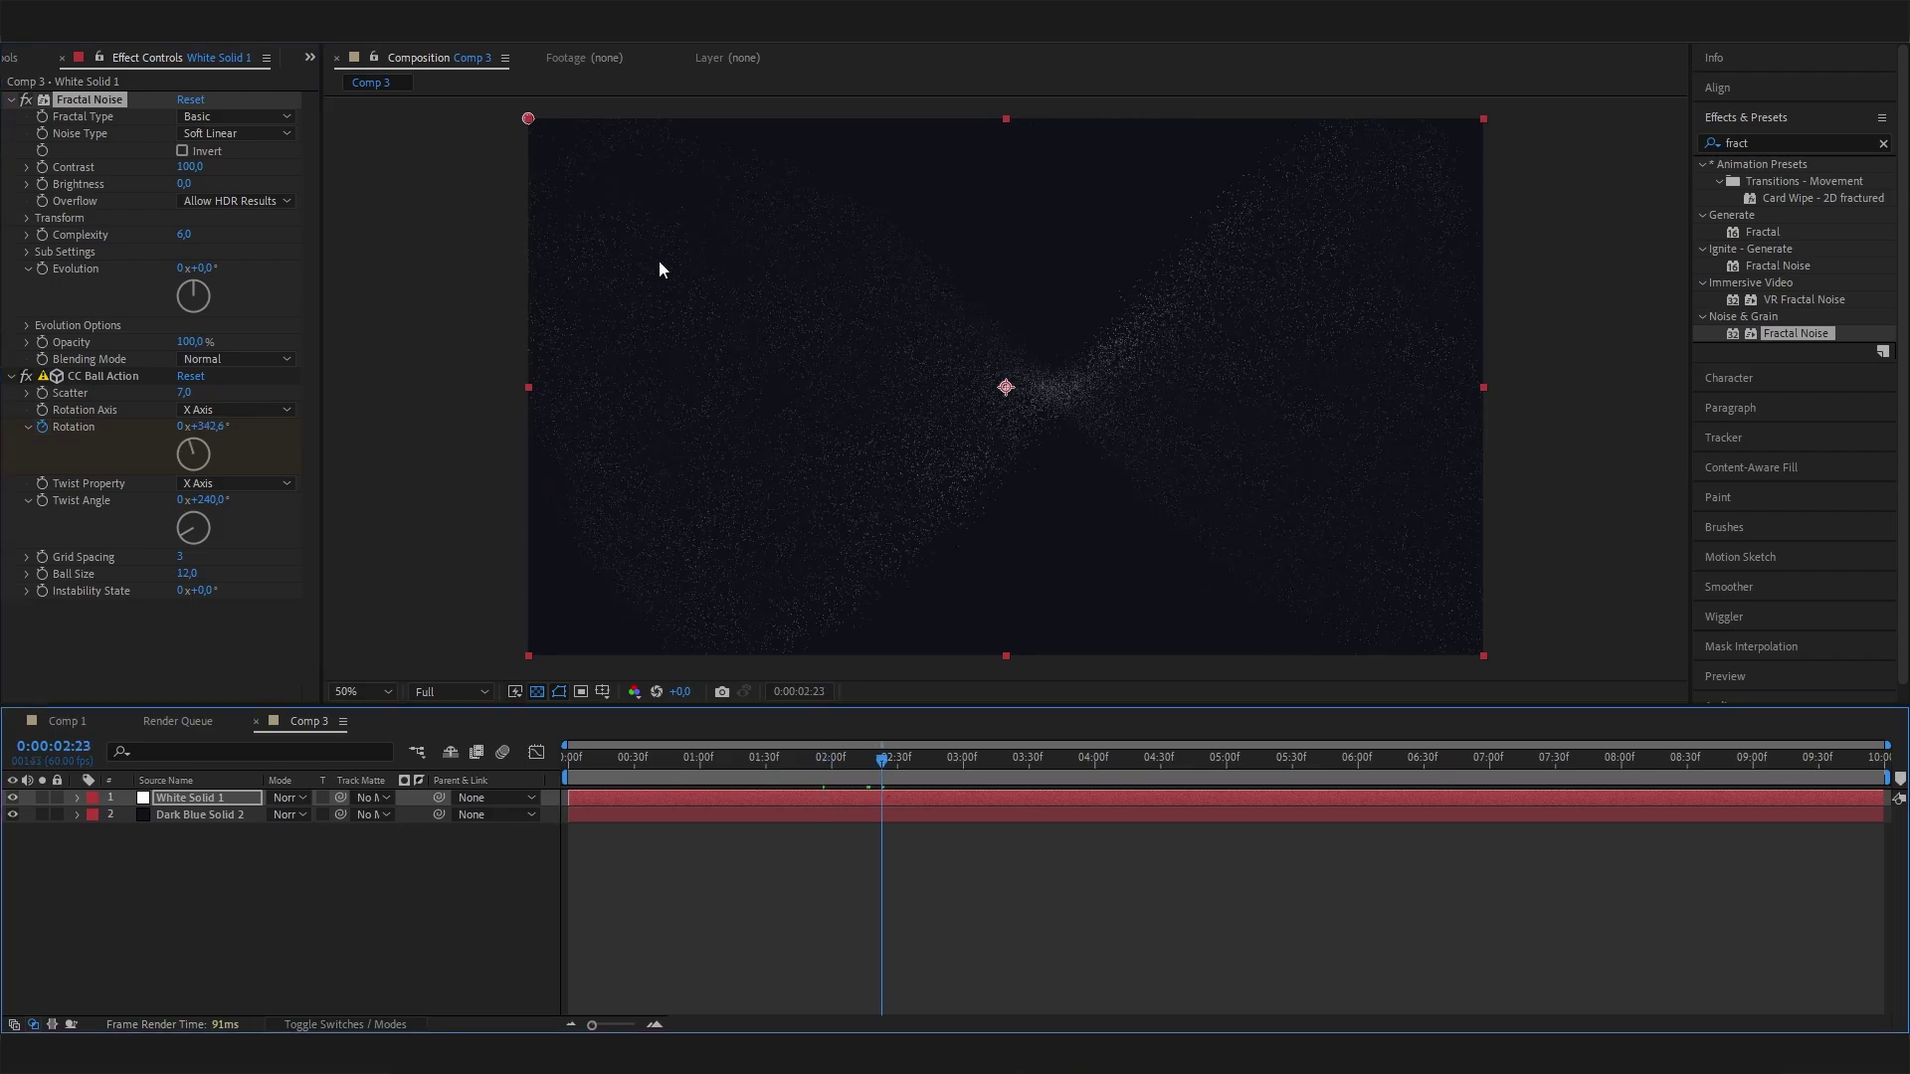
left_click(189, 166)
type("200")
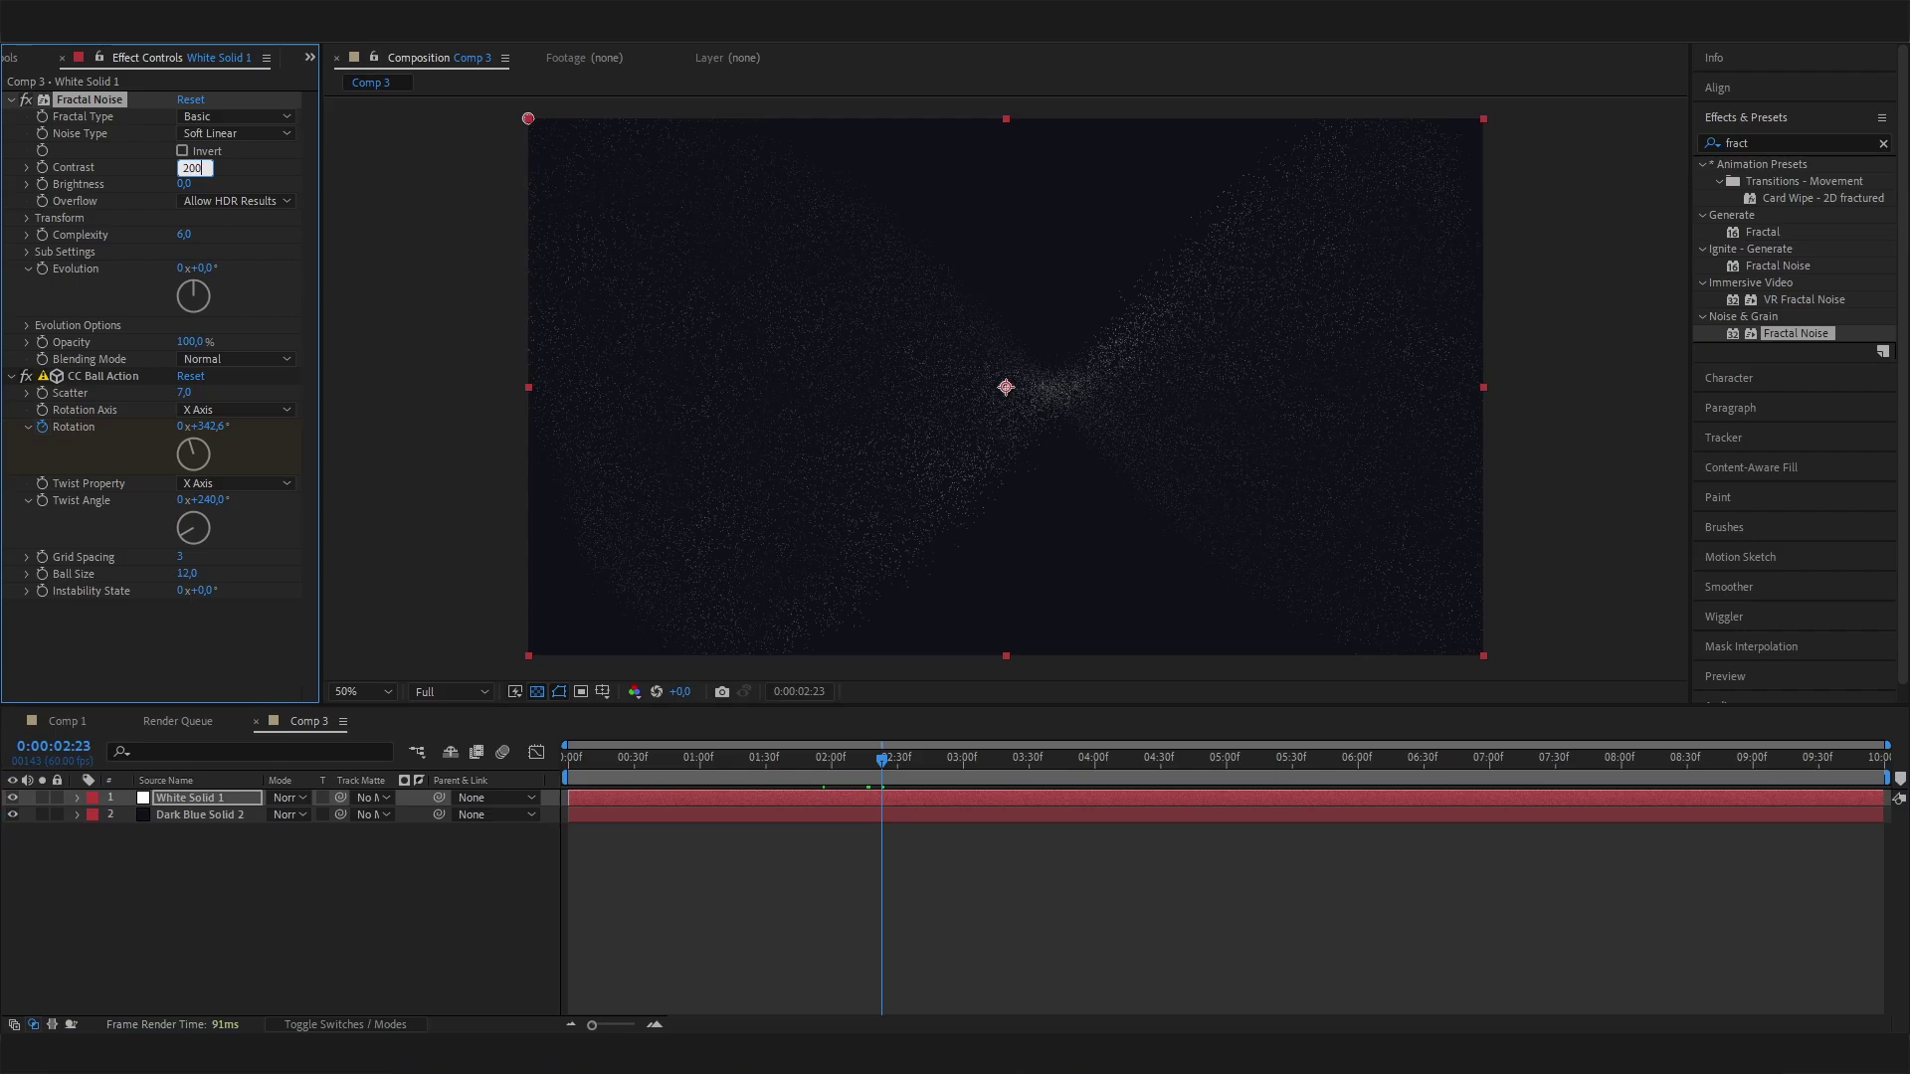
key("Return")
- Expand Fractal Noise Transform and raise Scale through 300 and 500 to 600
left_click(26, 218)
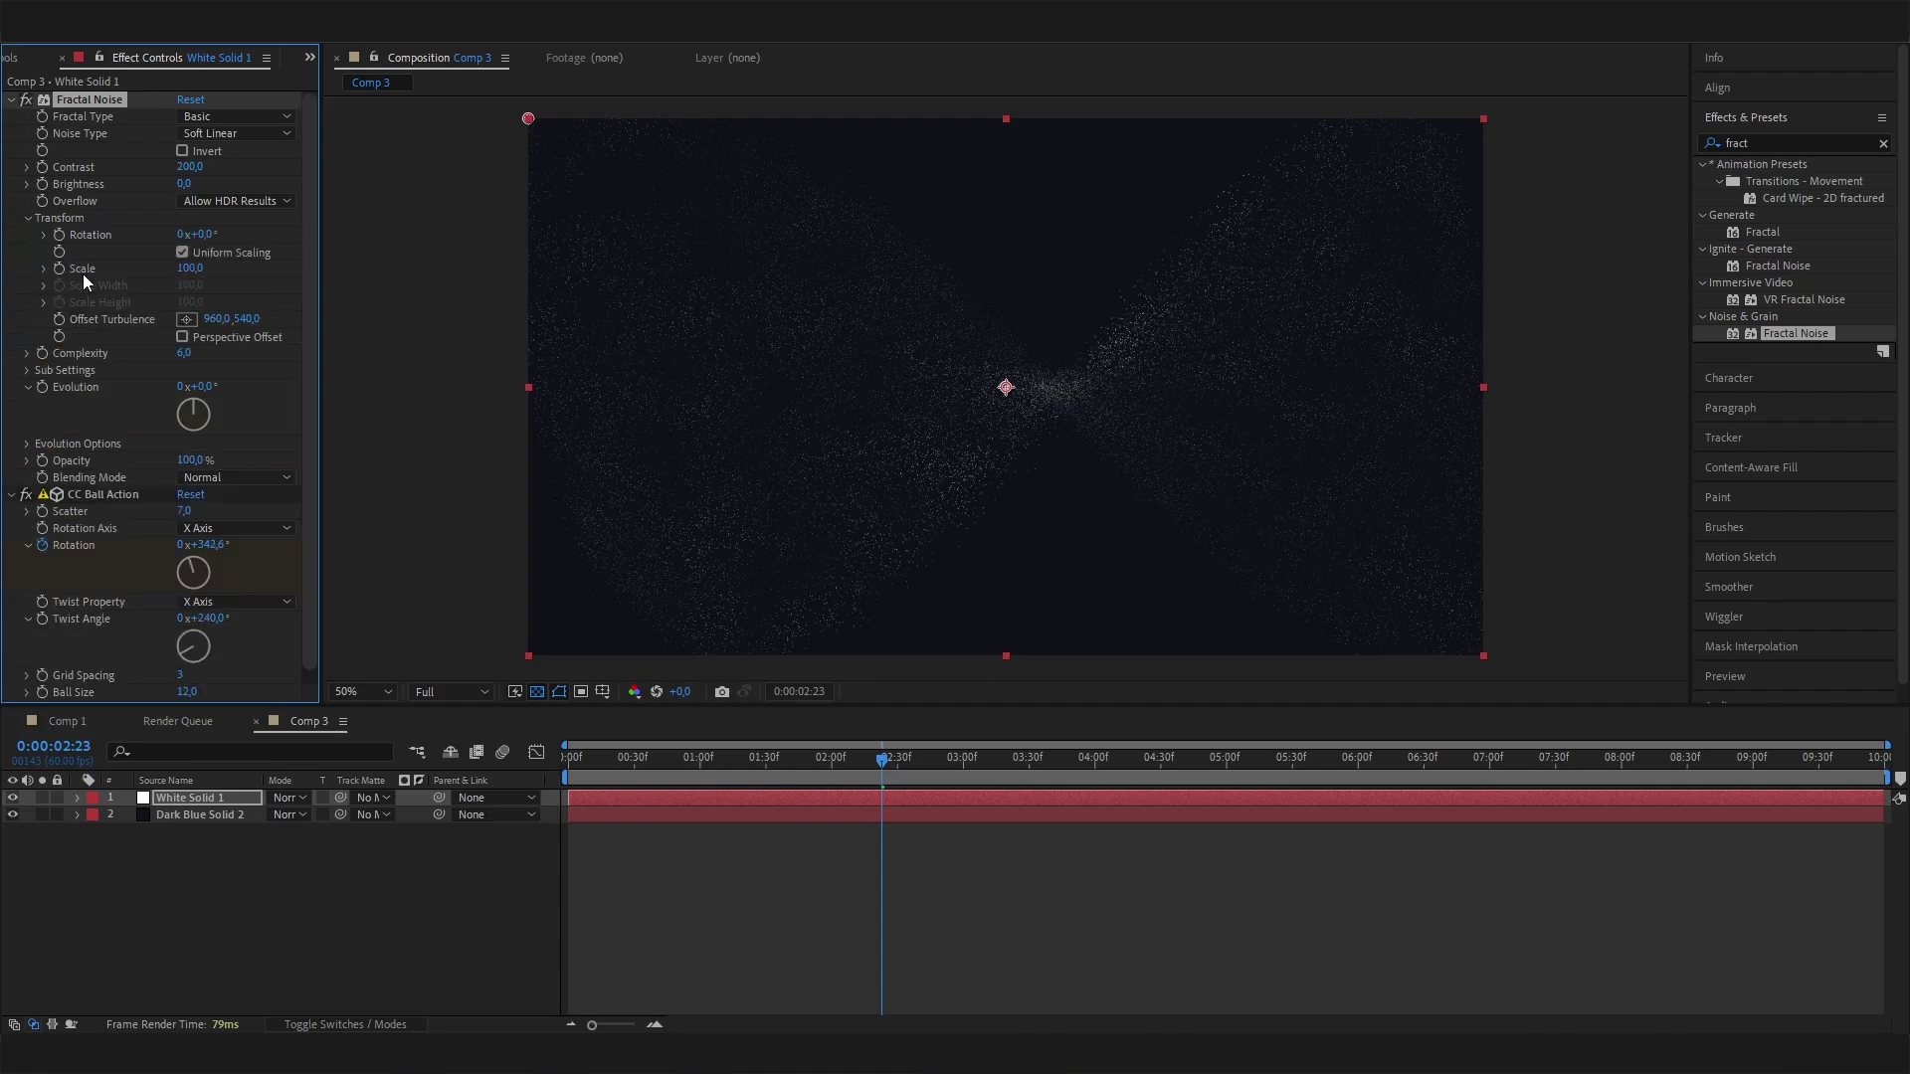
left_click(26, 218)
left_click(27, 218)
left_click(189, 268)
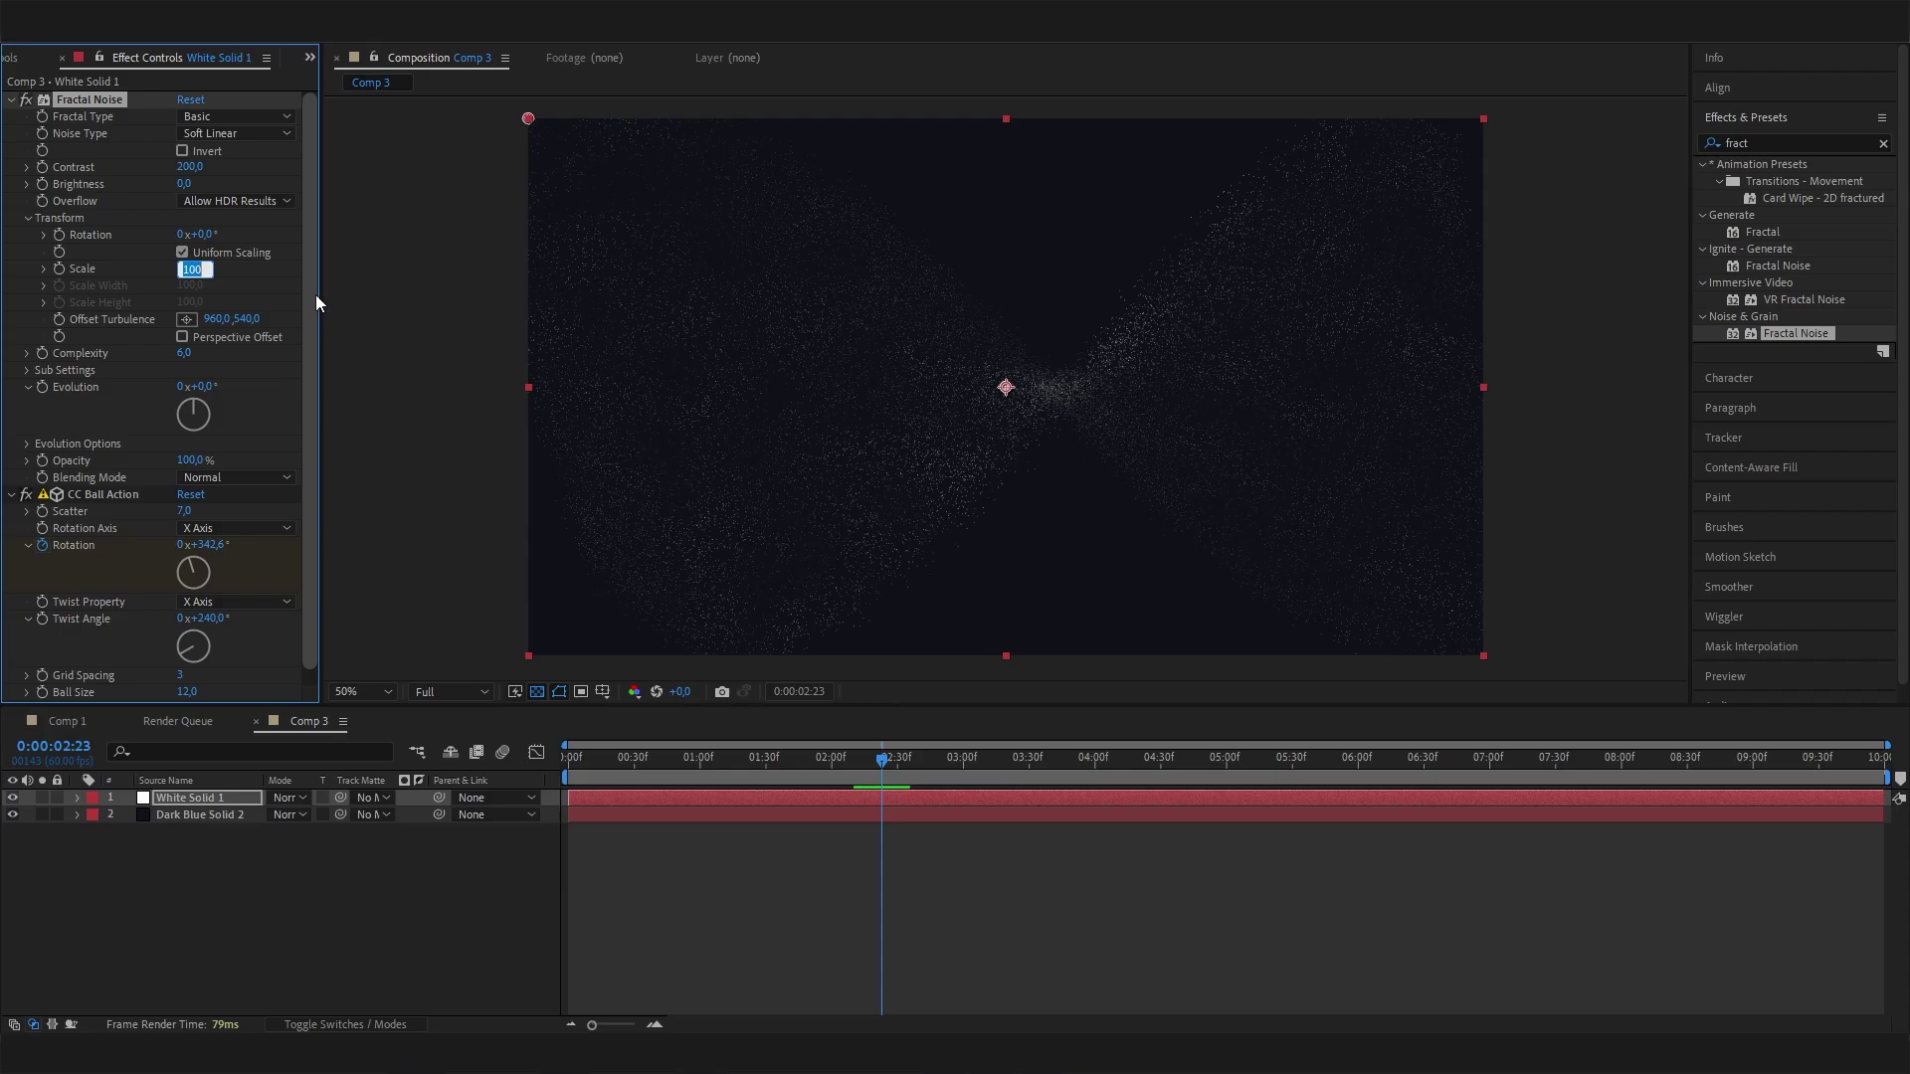
type("300")
key("Return")
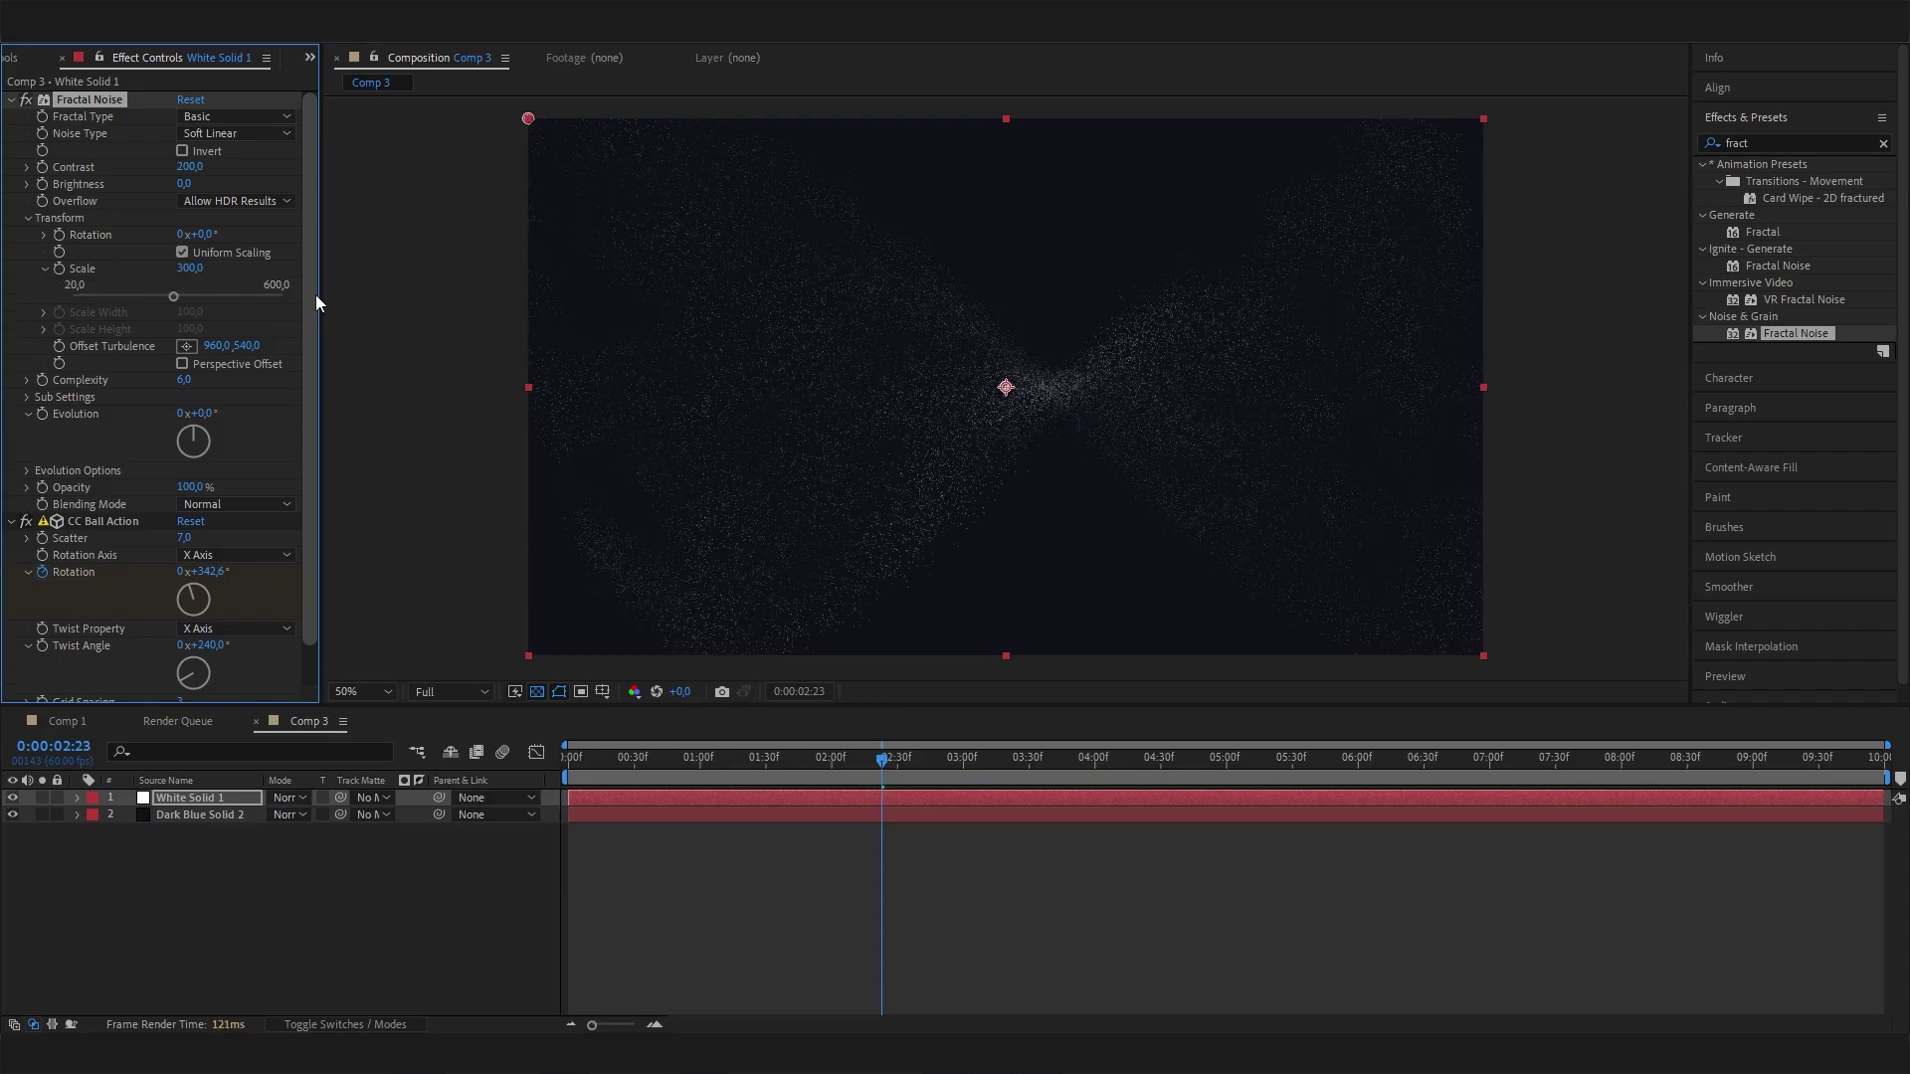
left_click(188, 267)
type("500")
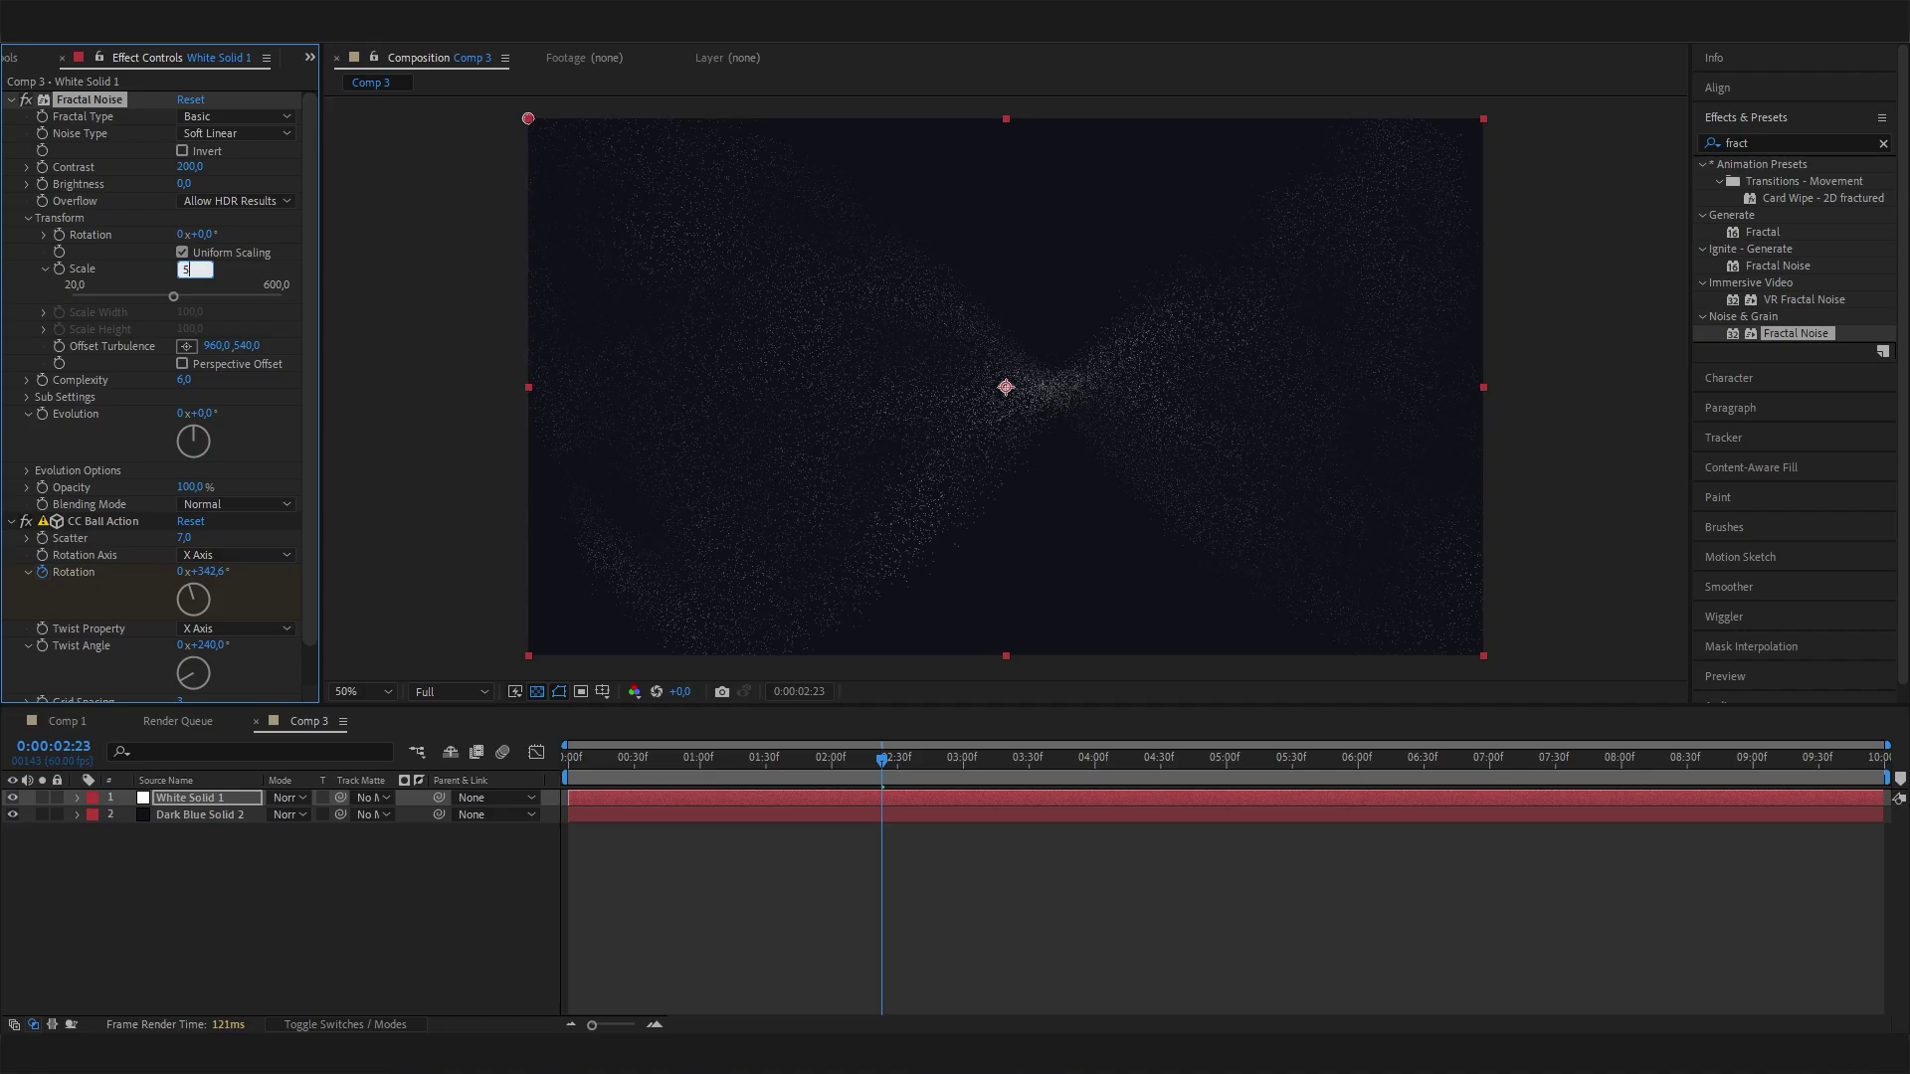
key("Return")
left_click(191, 268)
type("600")
key("Return")
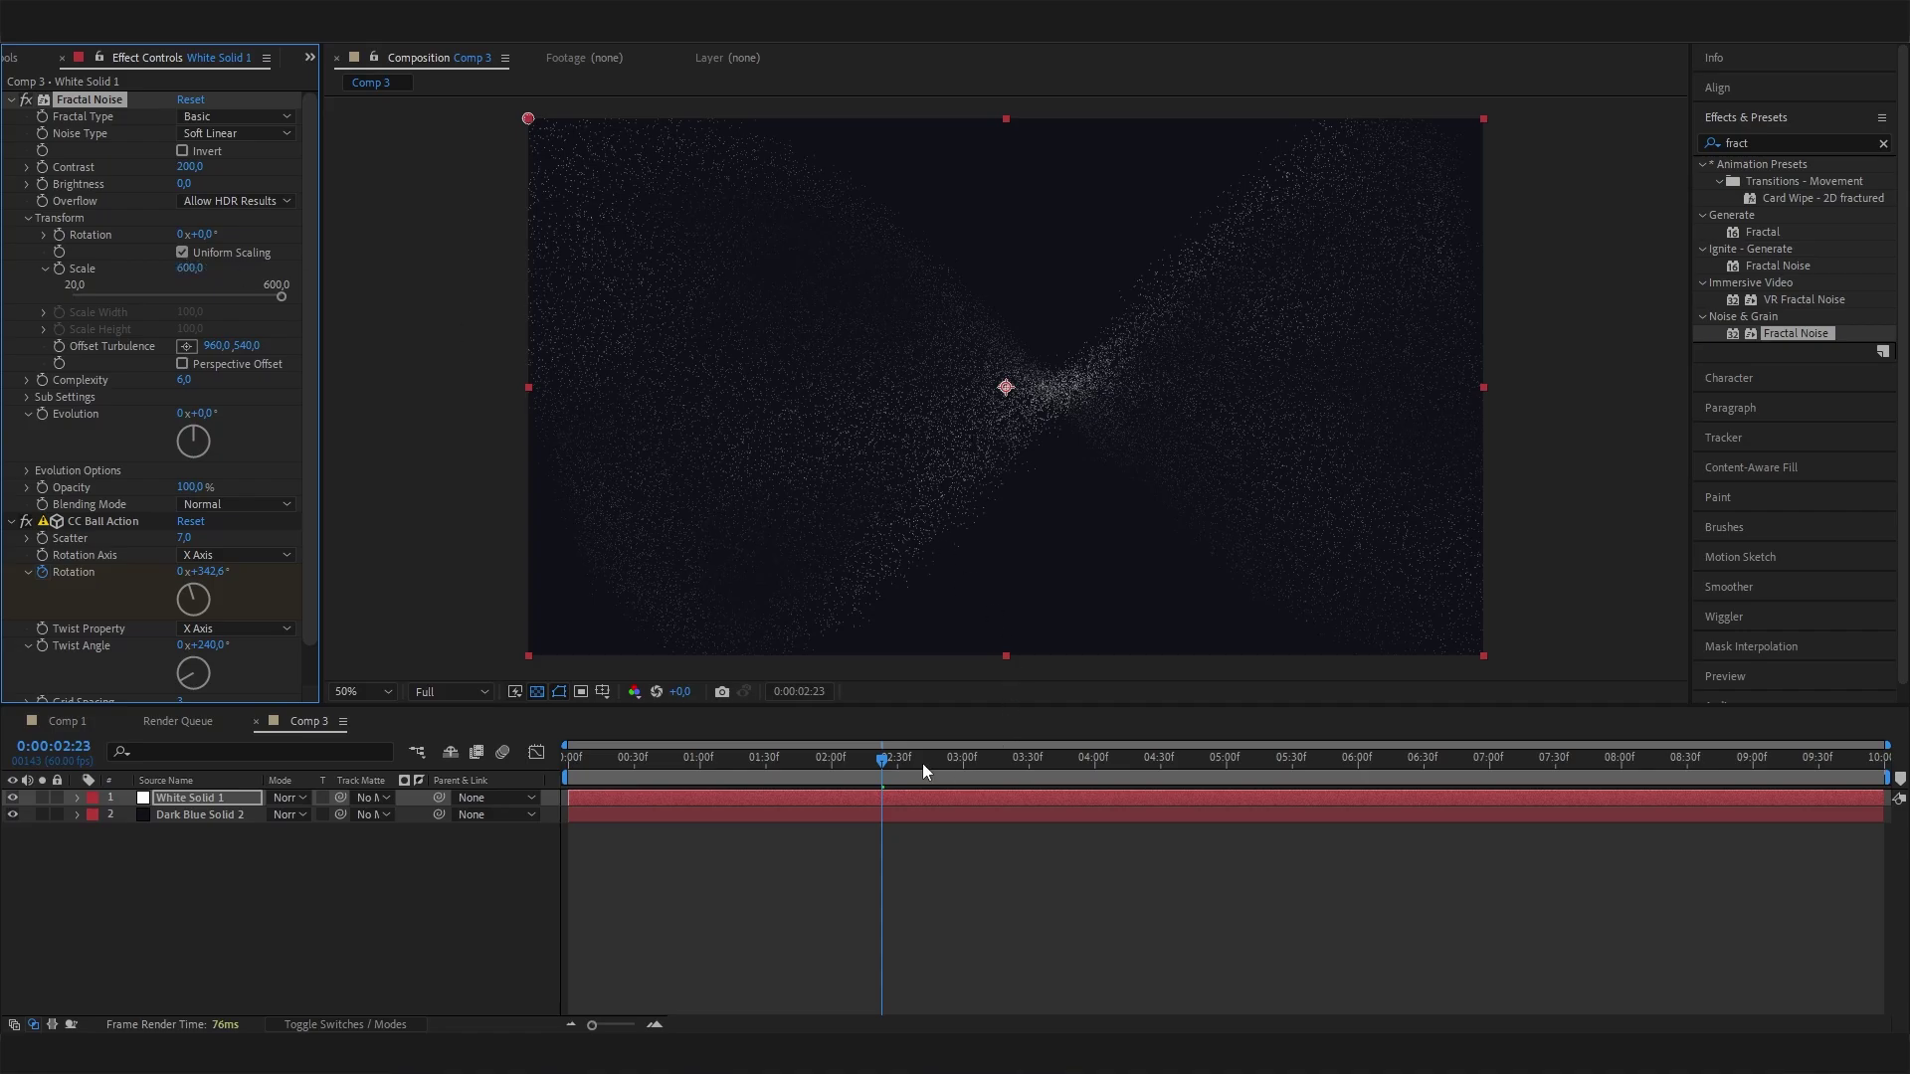
- Keyframe Fractal Noise Evolution from the start to 2x+133° at the comp's end
left_click_drag(922, 762, 403, 736)
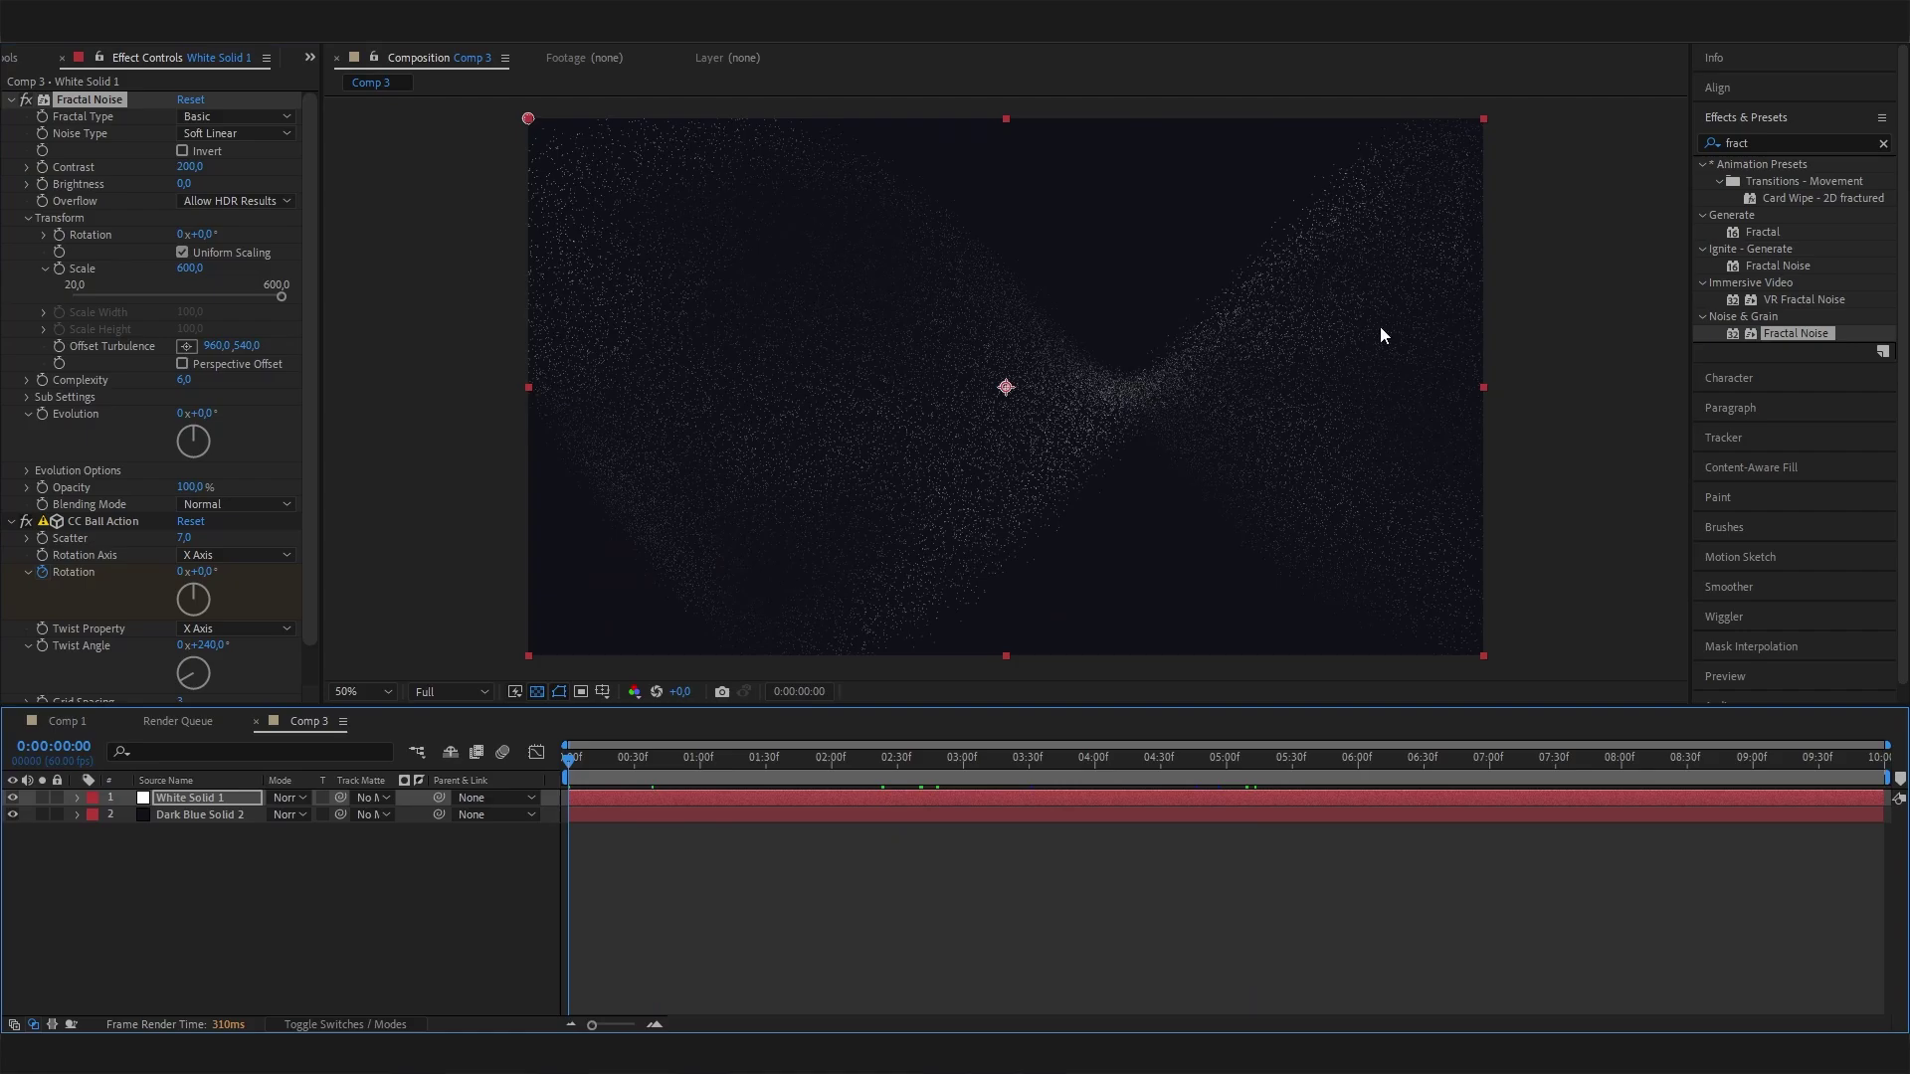
left_click_drag(835, 759, 568, 759)
left_click_drag(629, 760, 568, 760)
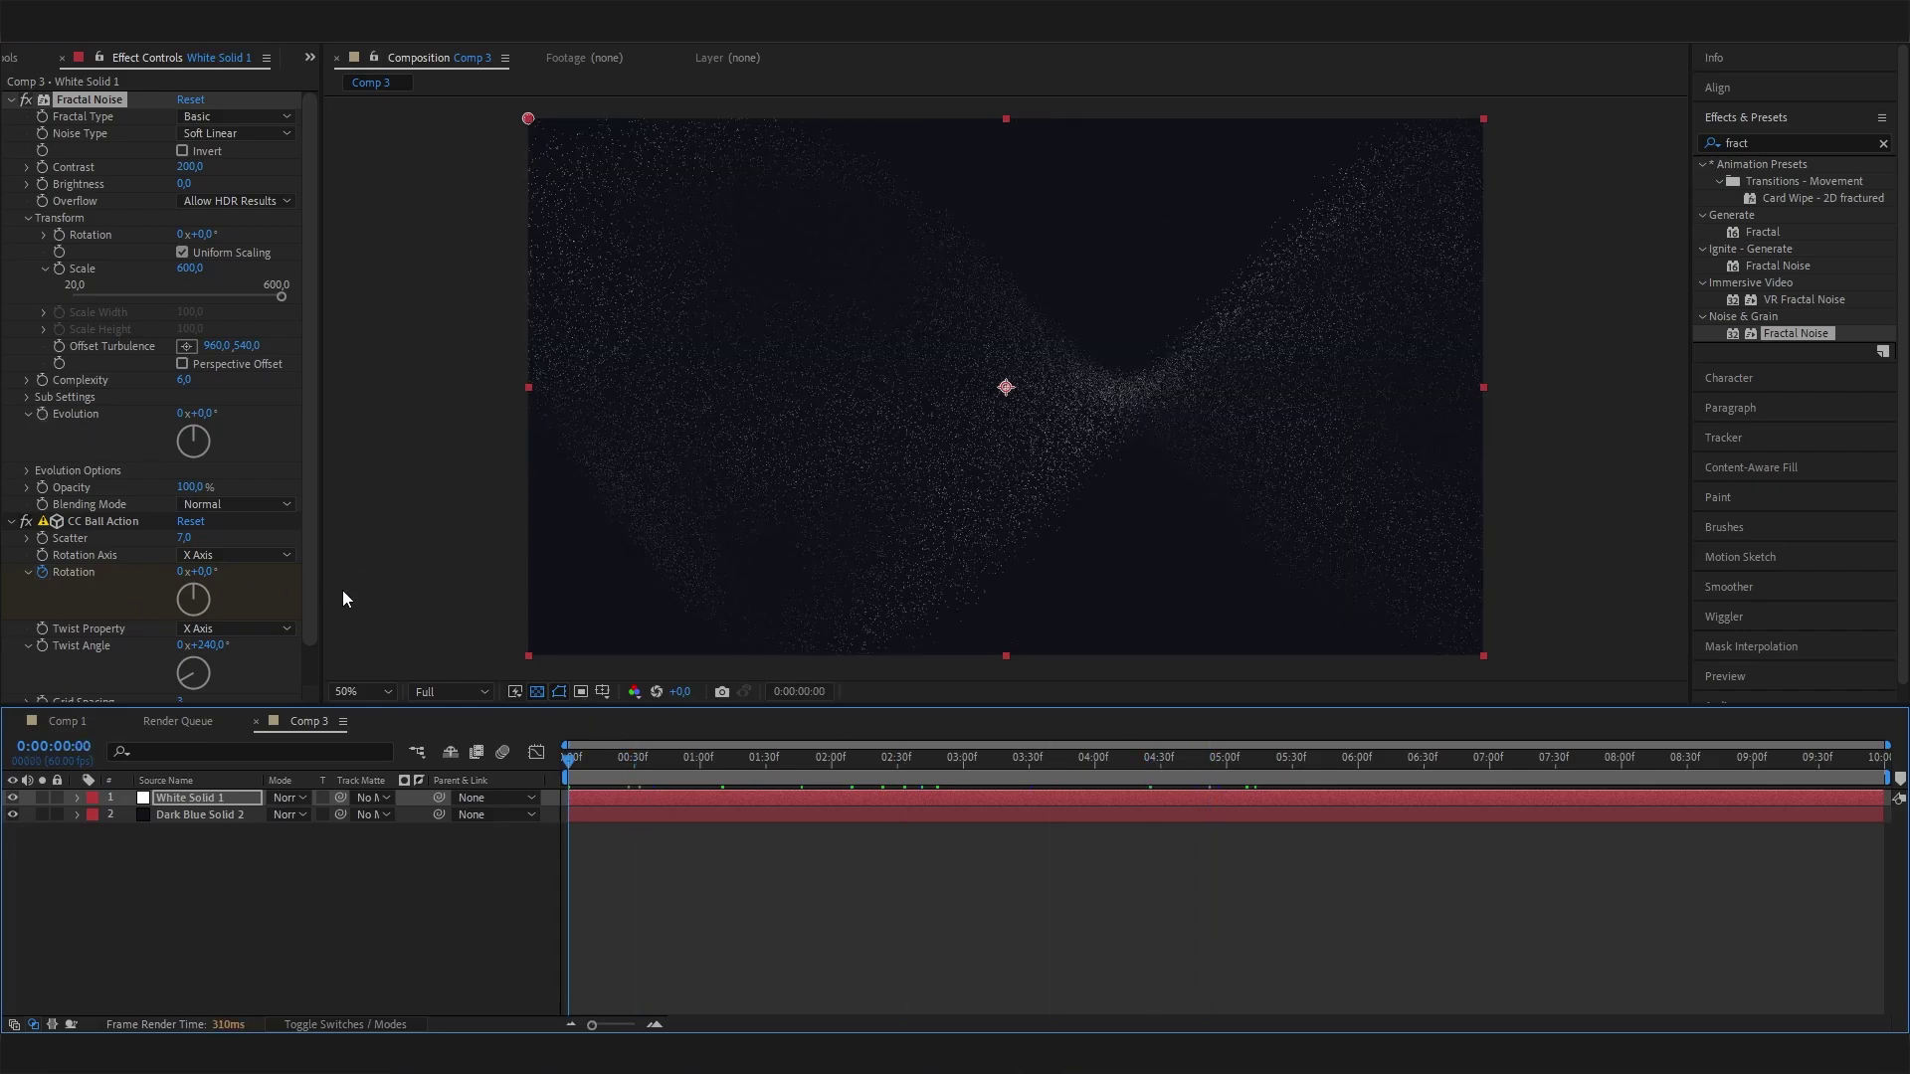
left_click(41, 412)
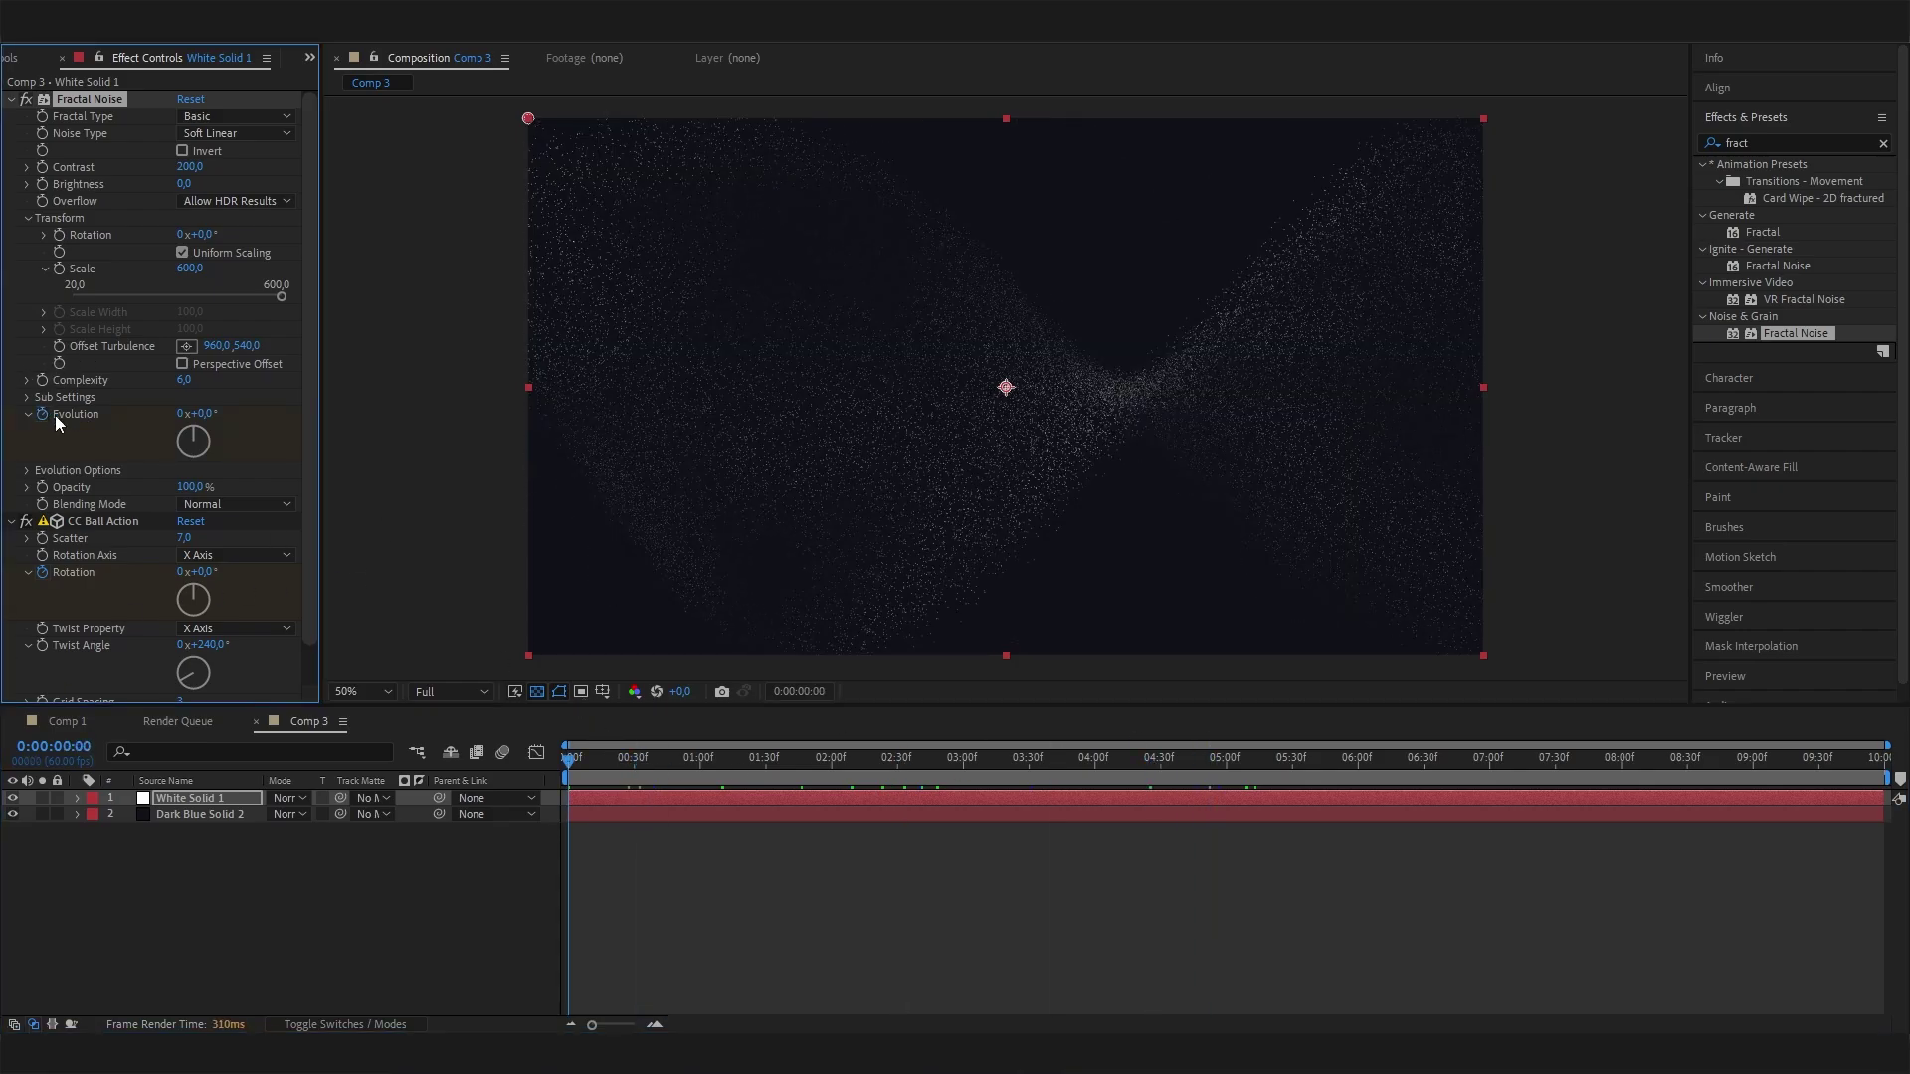
left_click(1848, 843)
key("End")
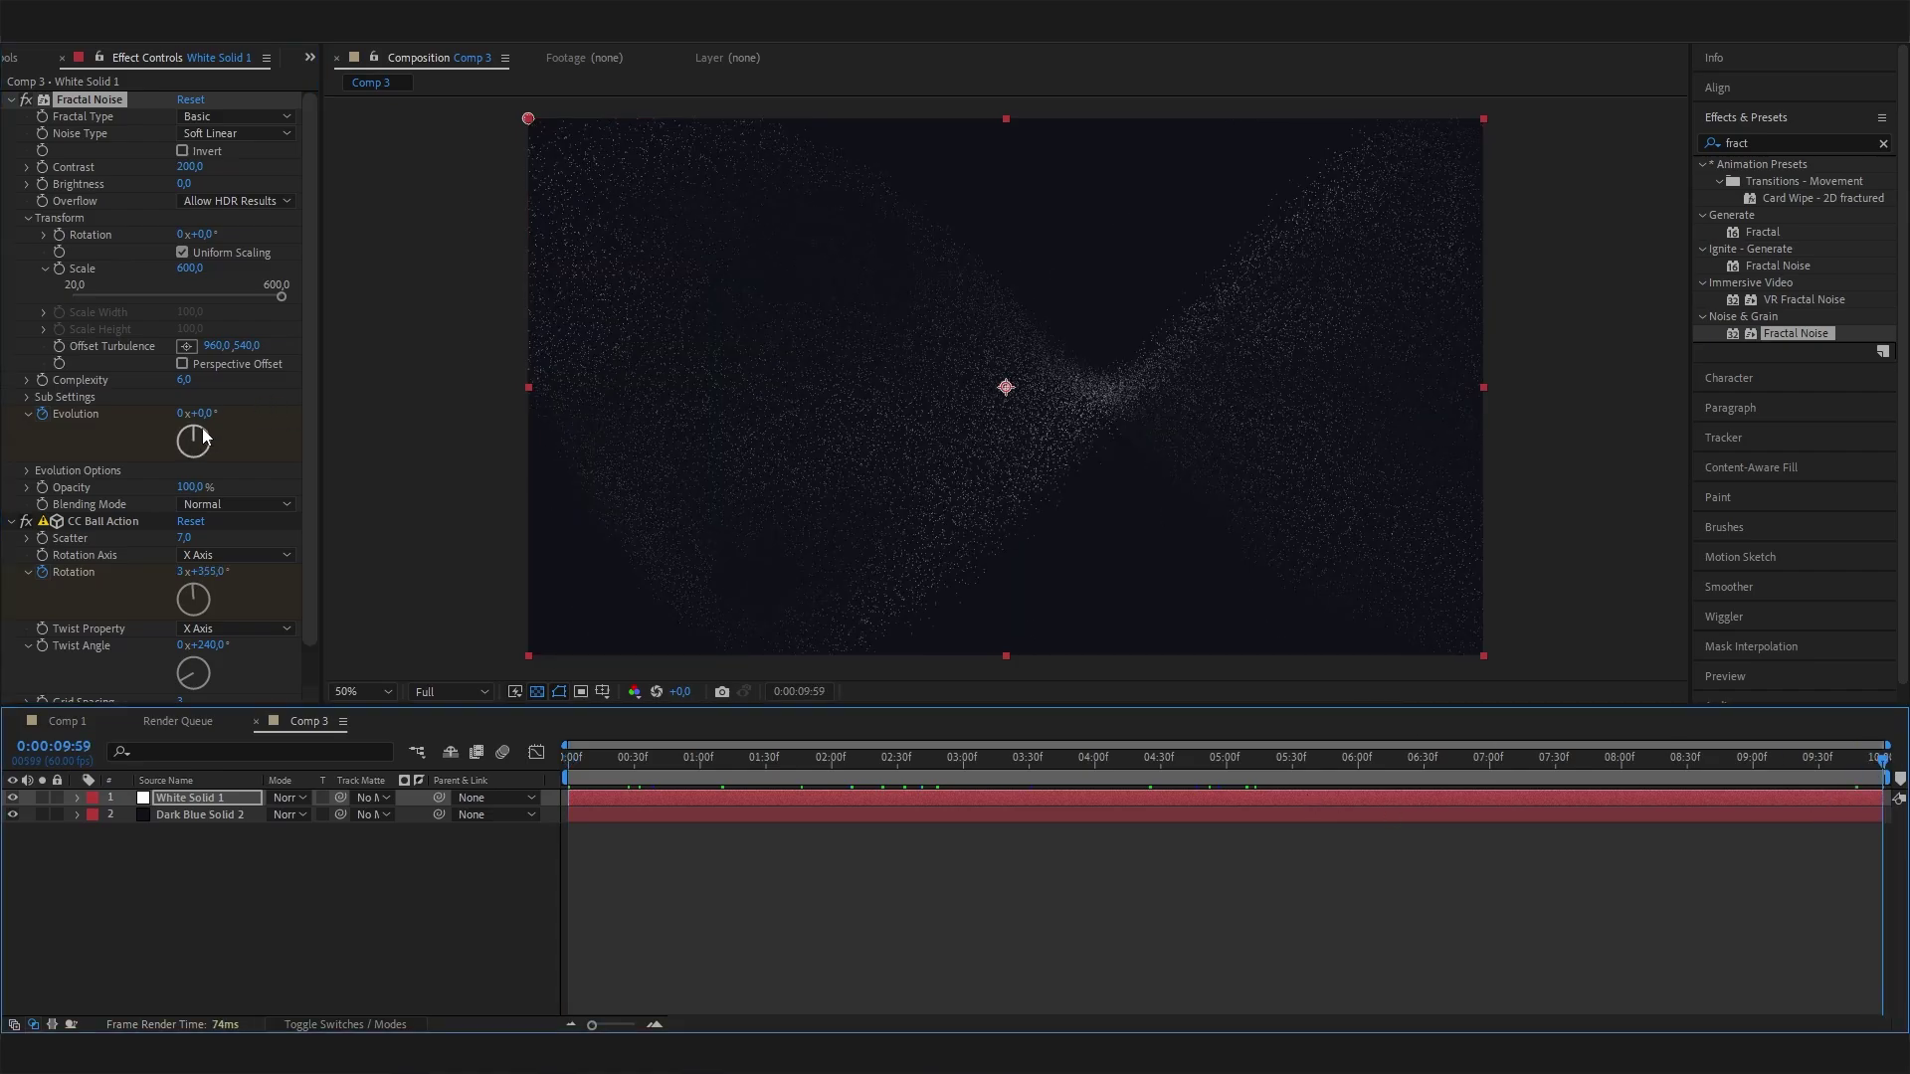
left_click_drag(203, 436, 833, 455)
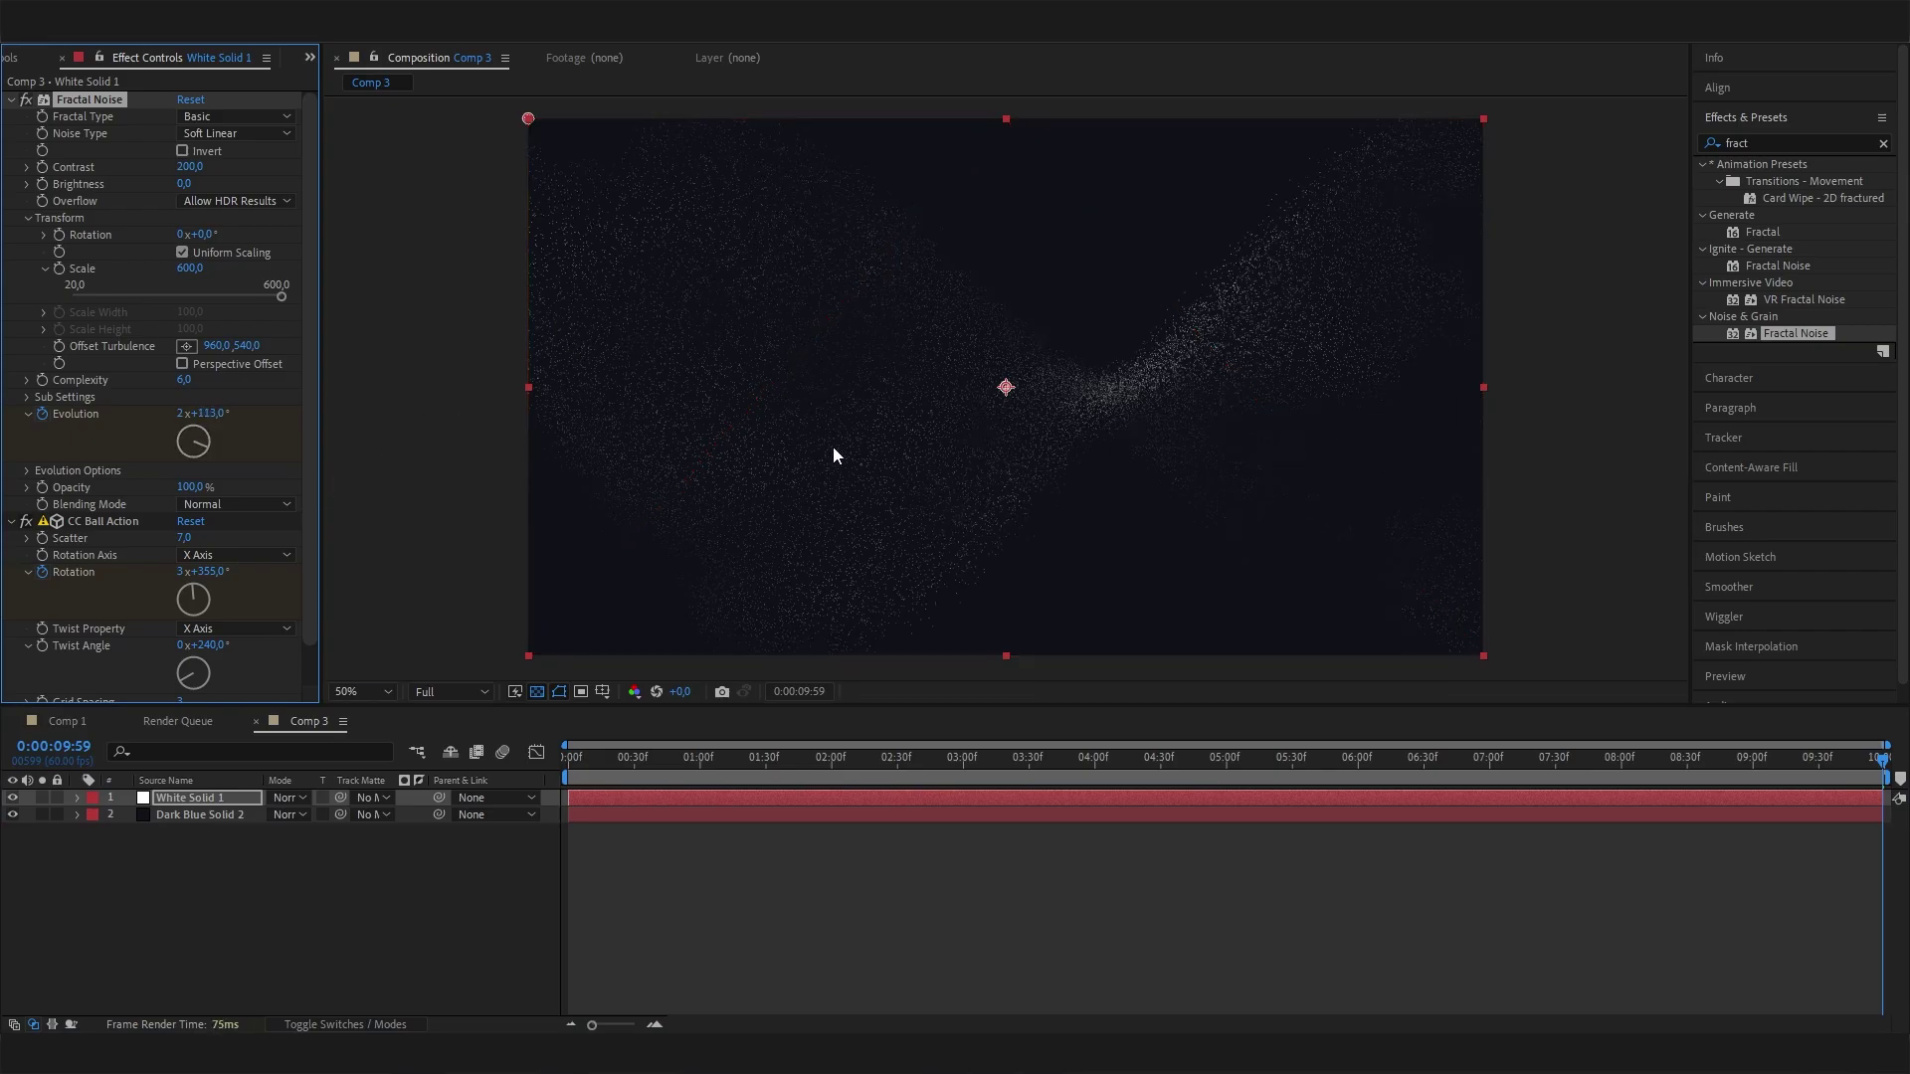
- Play a preview of the animation and park the time at 0:00:04:57
key("space")
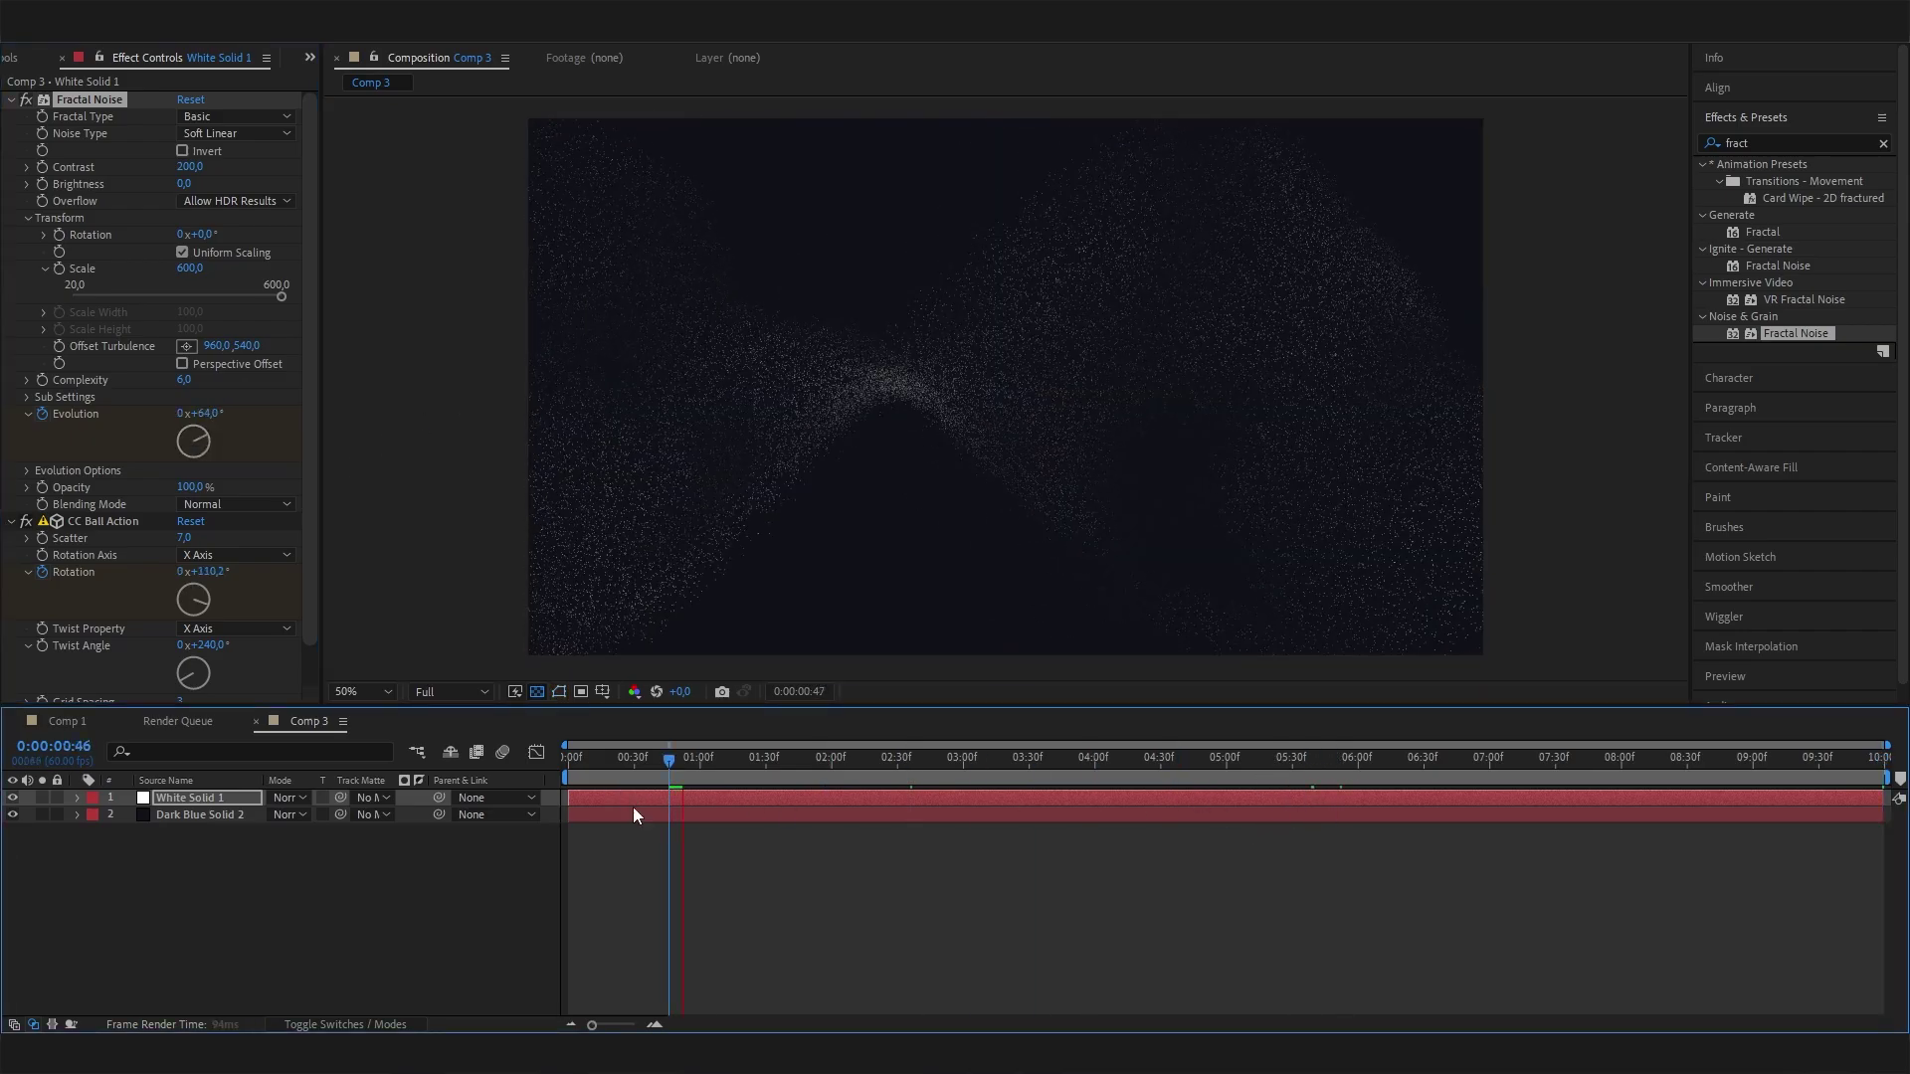
key("space")
left_click_drag(935, 778, 1220, 797)
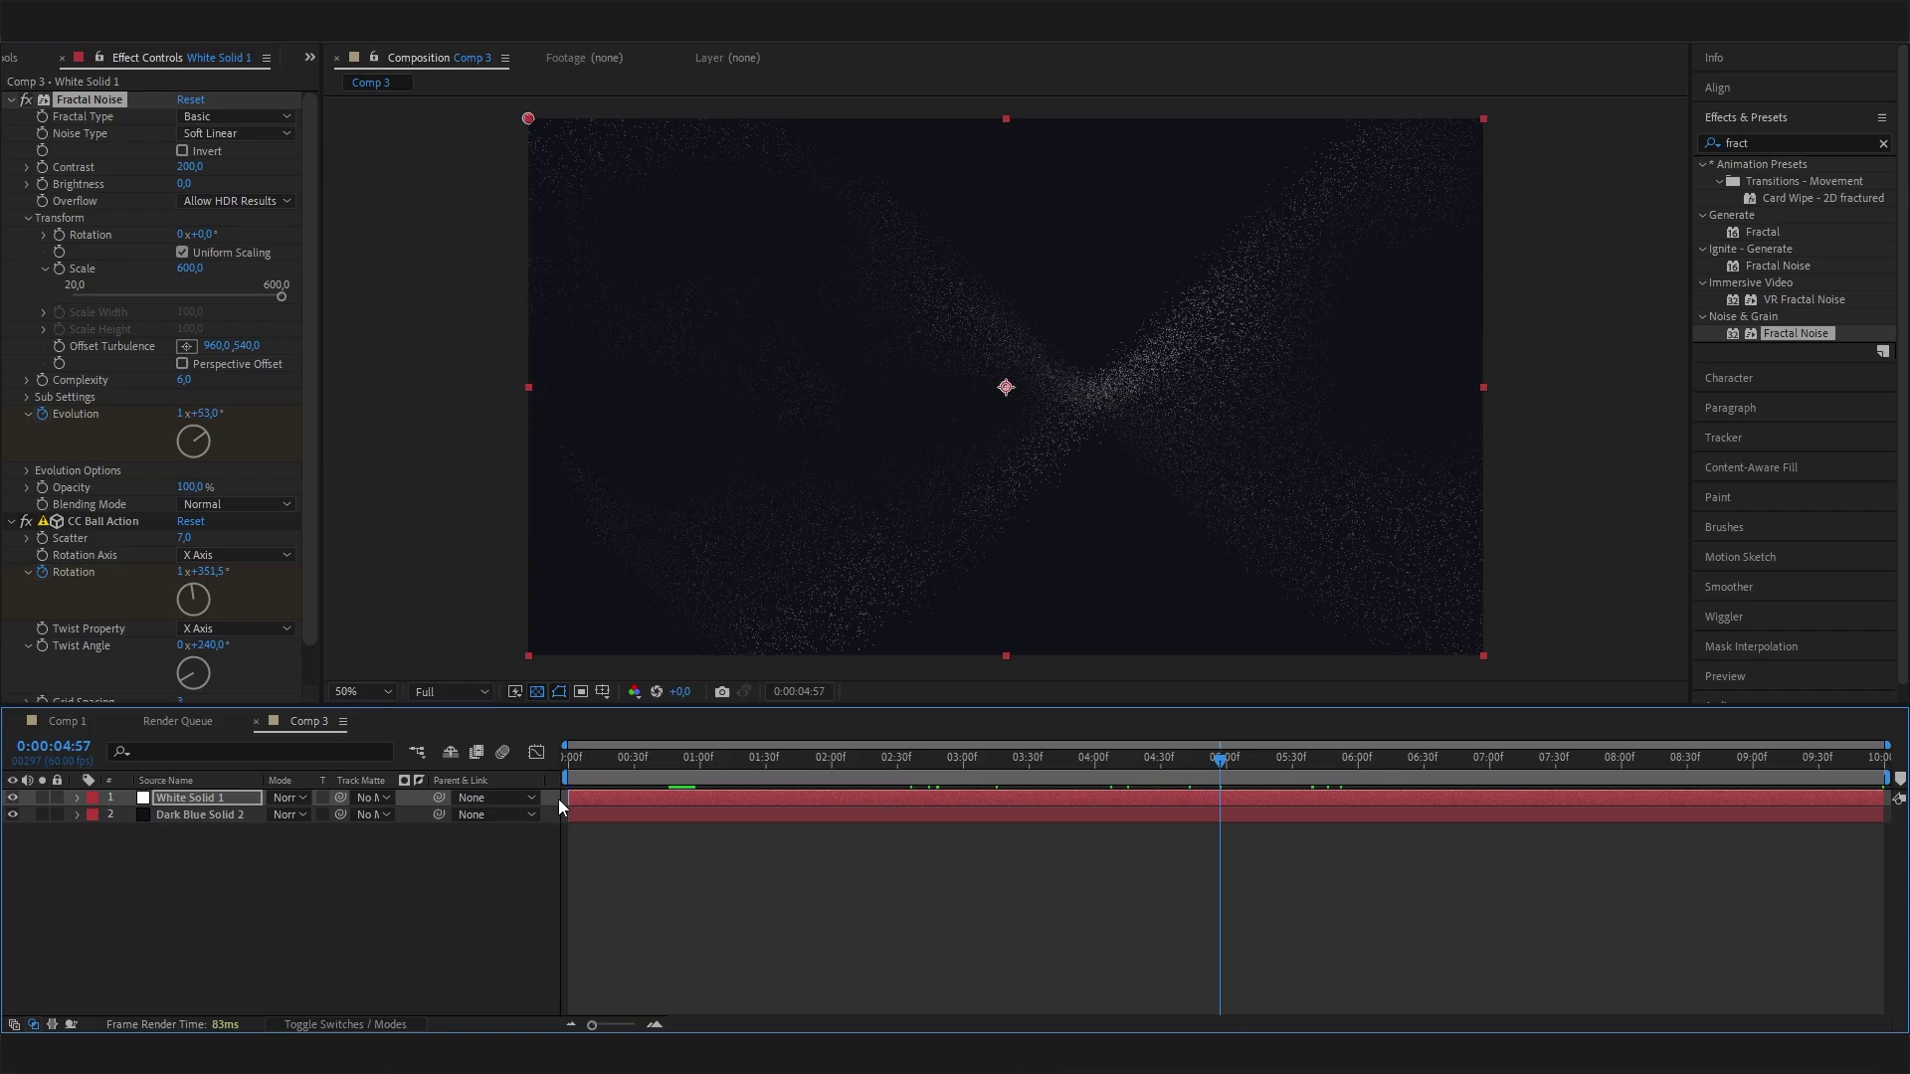
scroll(230, 643, "down", 1)
- Collapse Fractal Noise and CC Ball Action, then apply Tritone from the 'trit' search
scroll(100, 398, "up", 1)
left_click(14, 107)
left_click(11, 100)
left_click(10, 117)
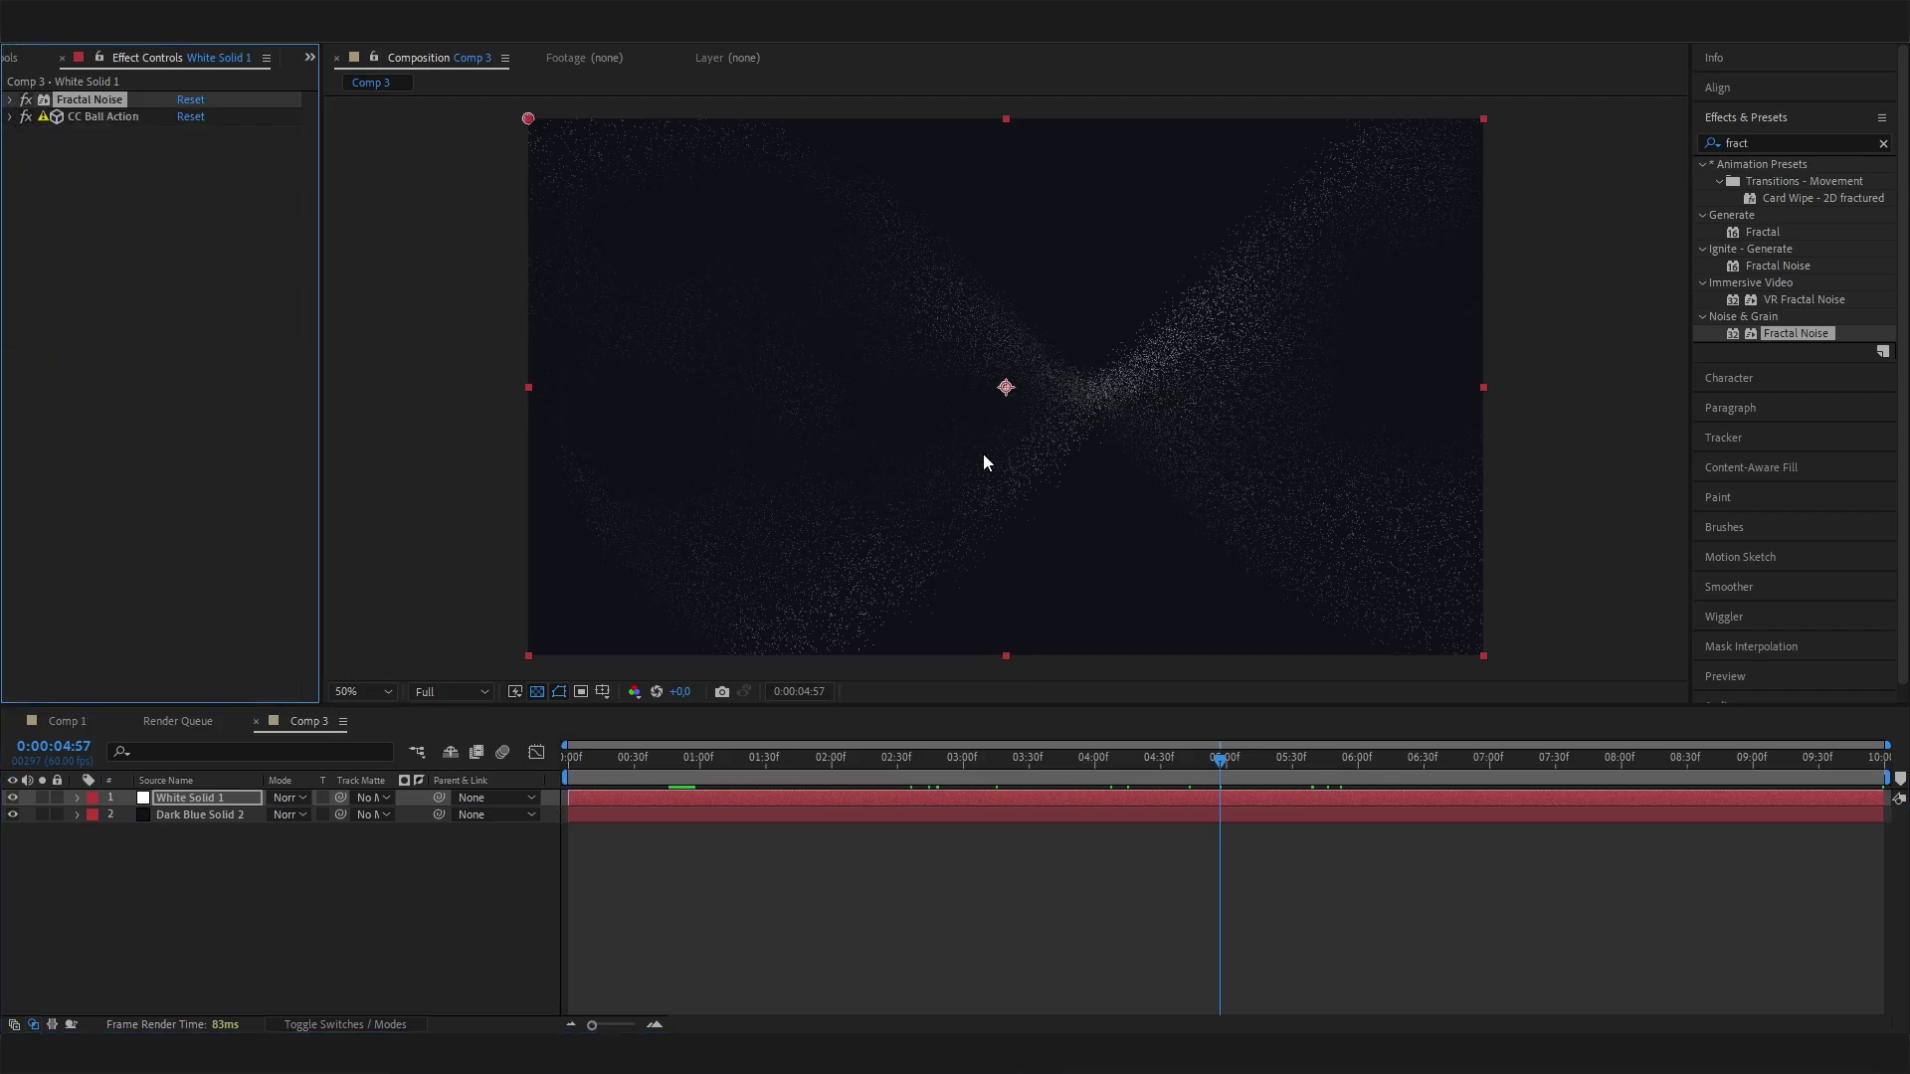
left_click(1778, 139)
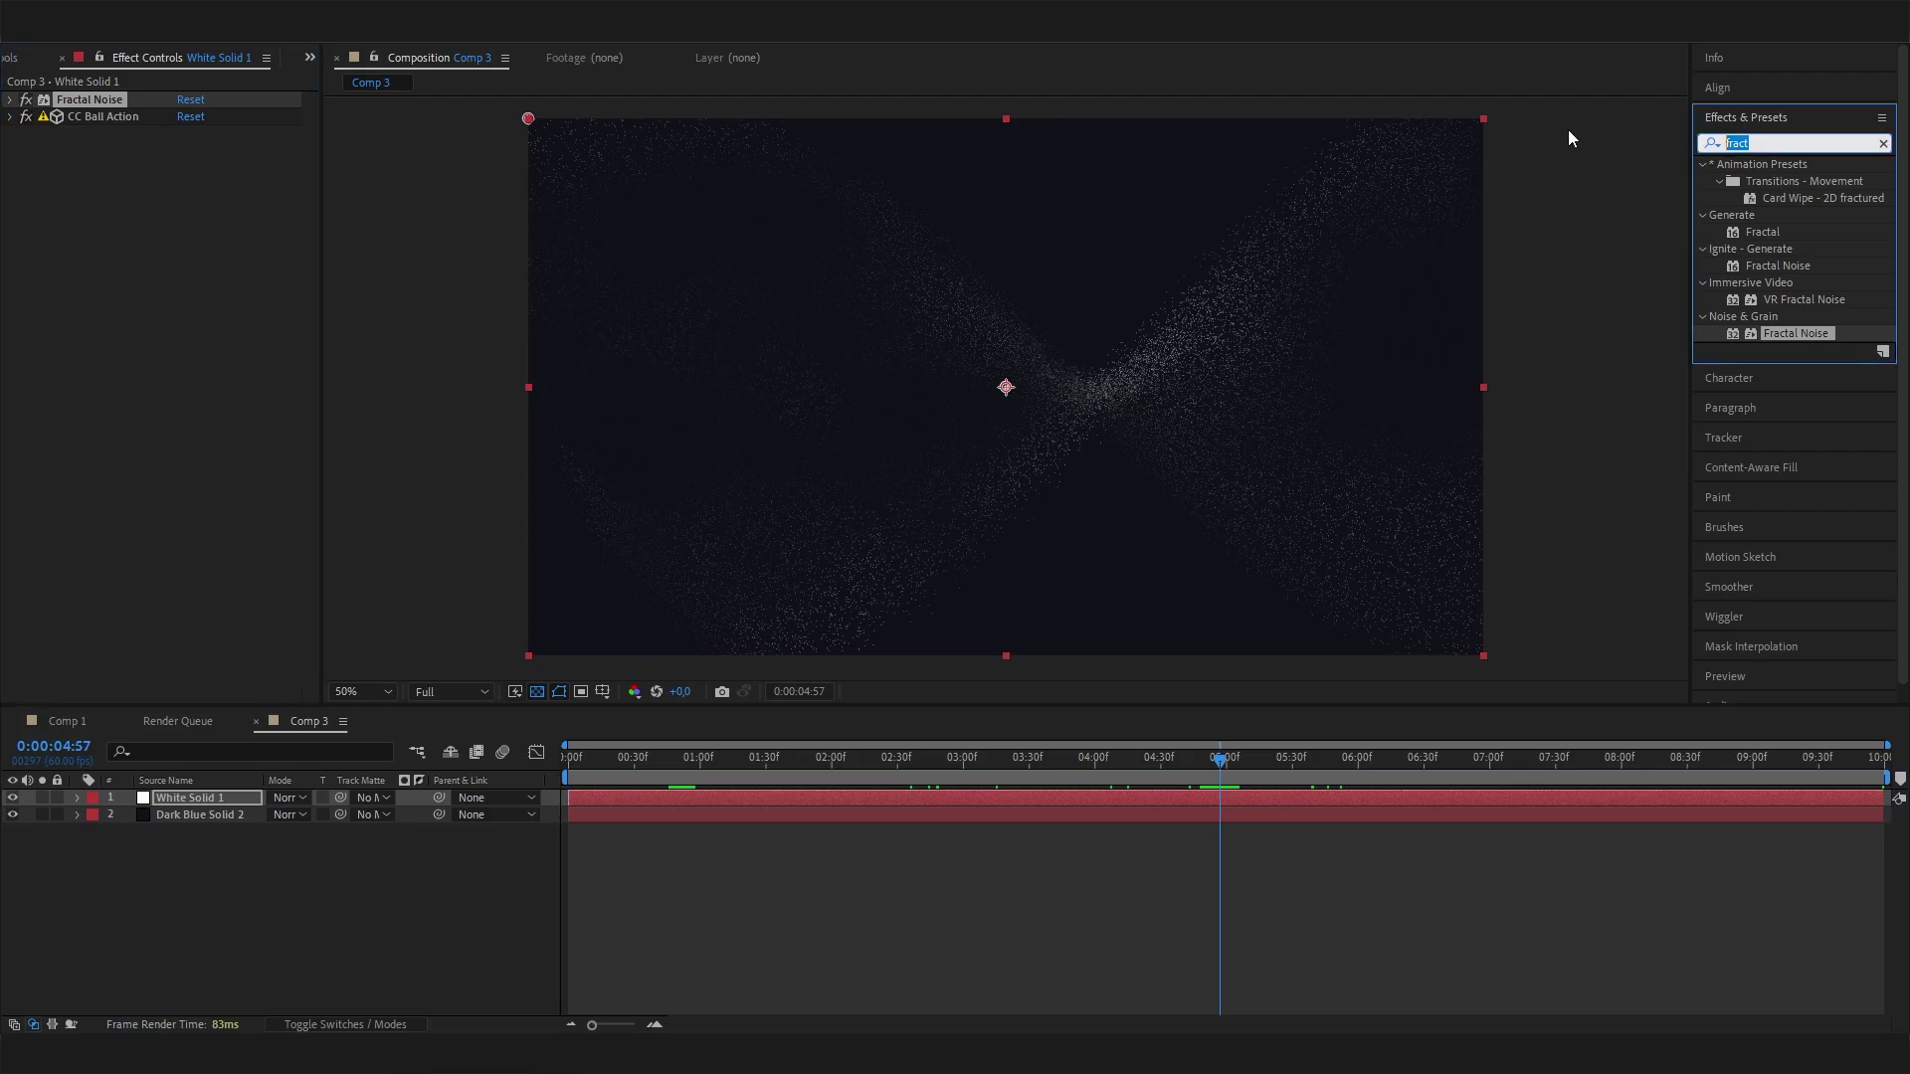
type("trit")
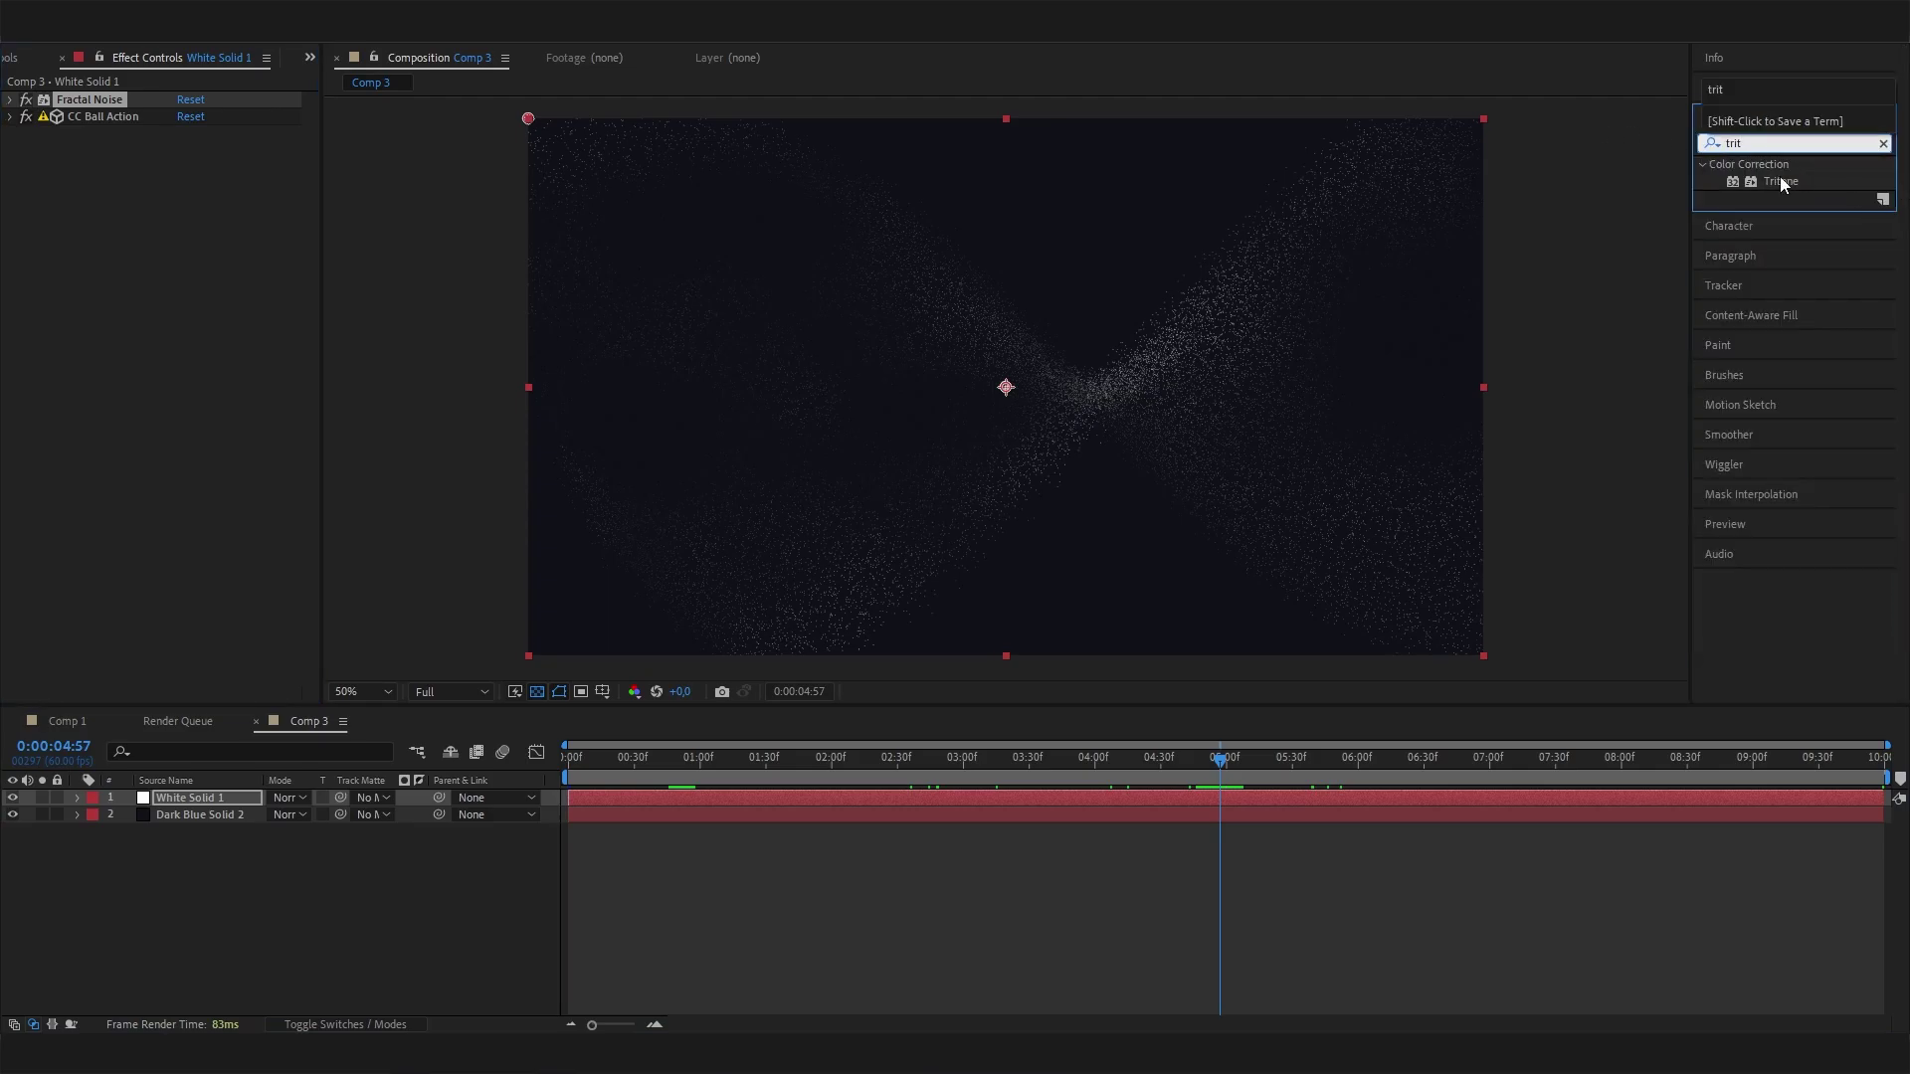
double_click(1780, 181)
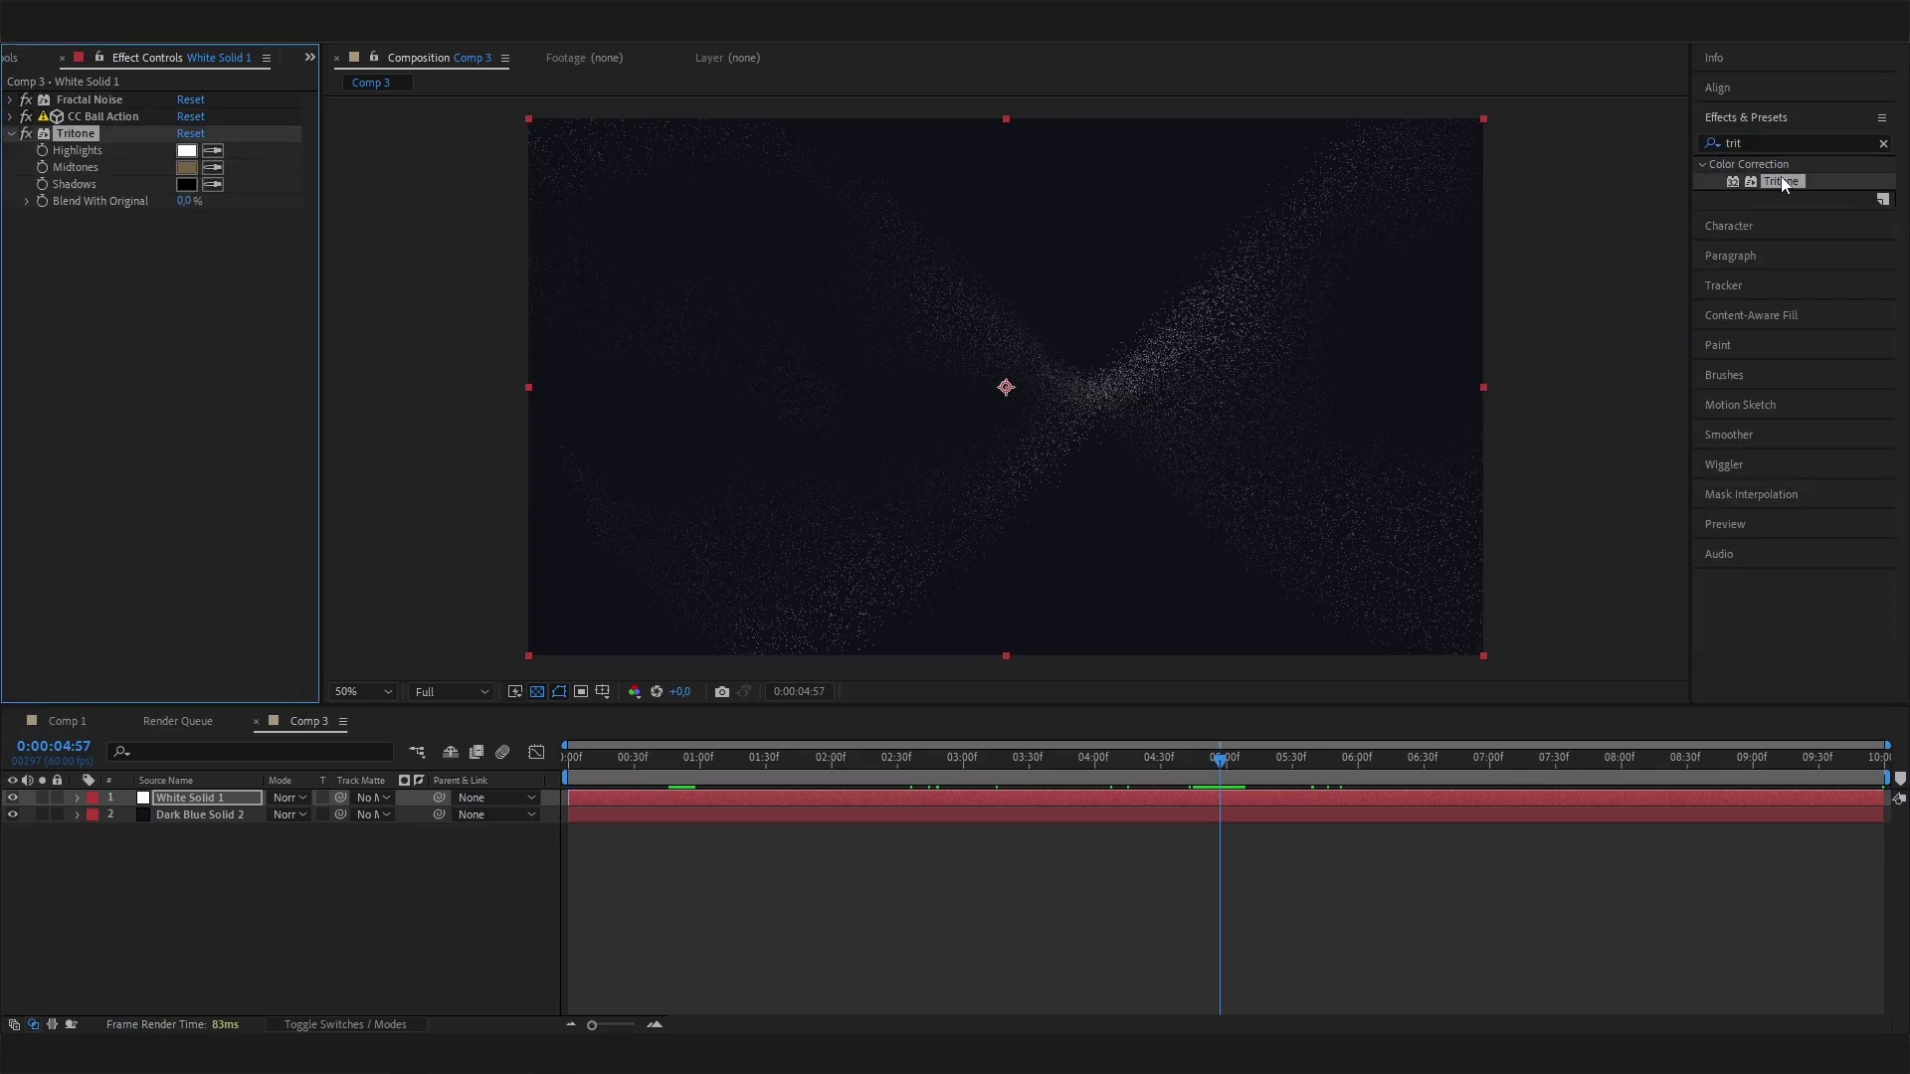
- Set Tritone's Midtones to a bright, saturated blue
left_click(182, 168)
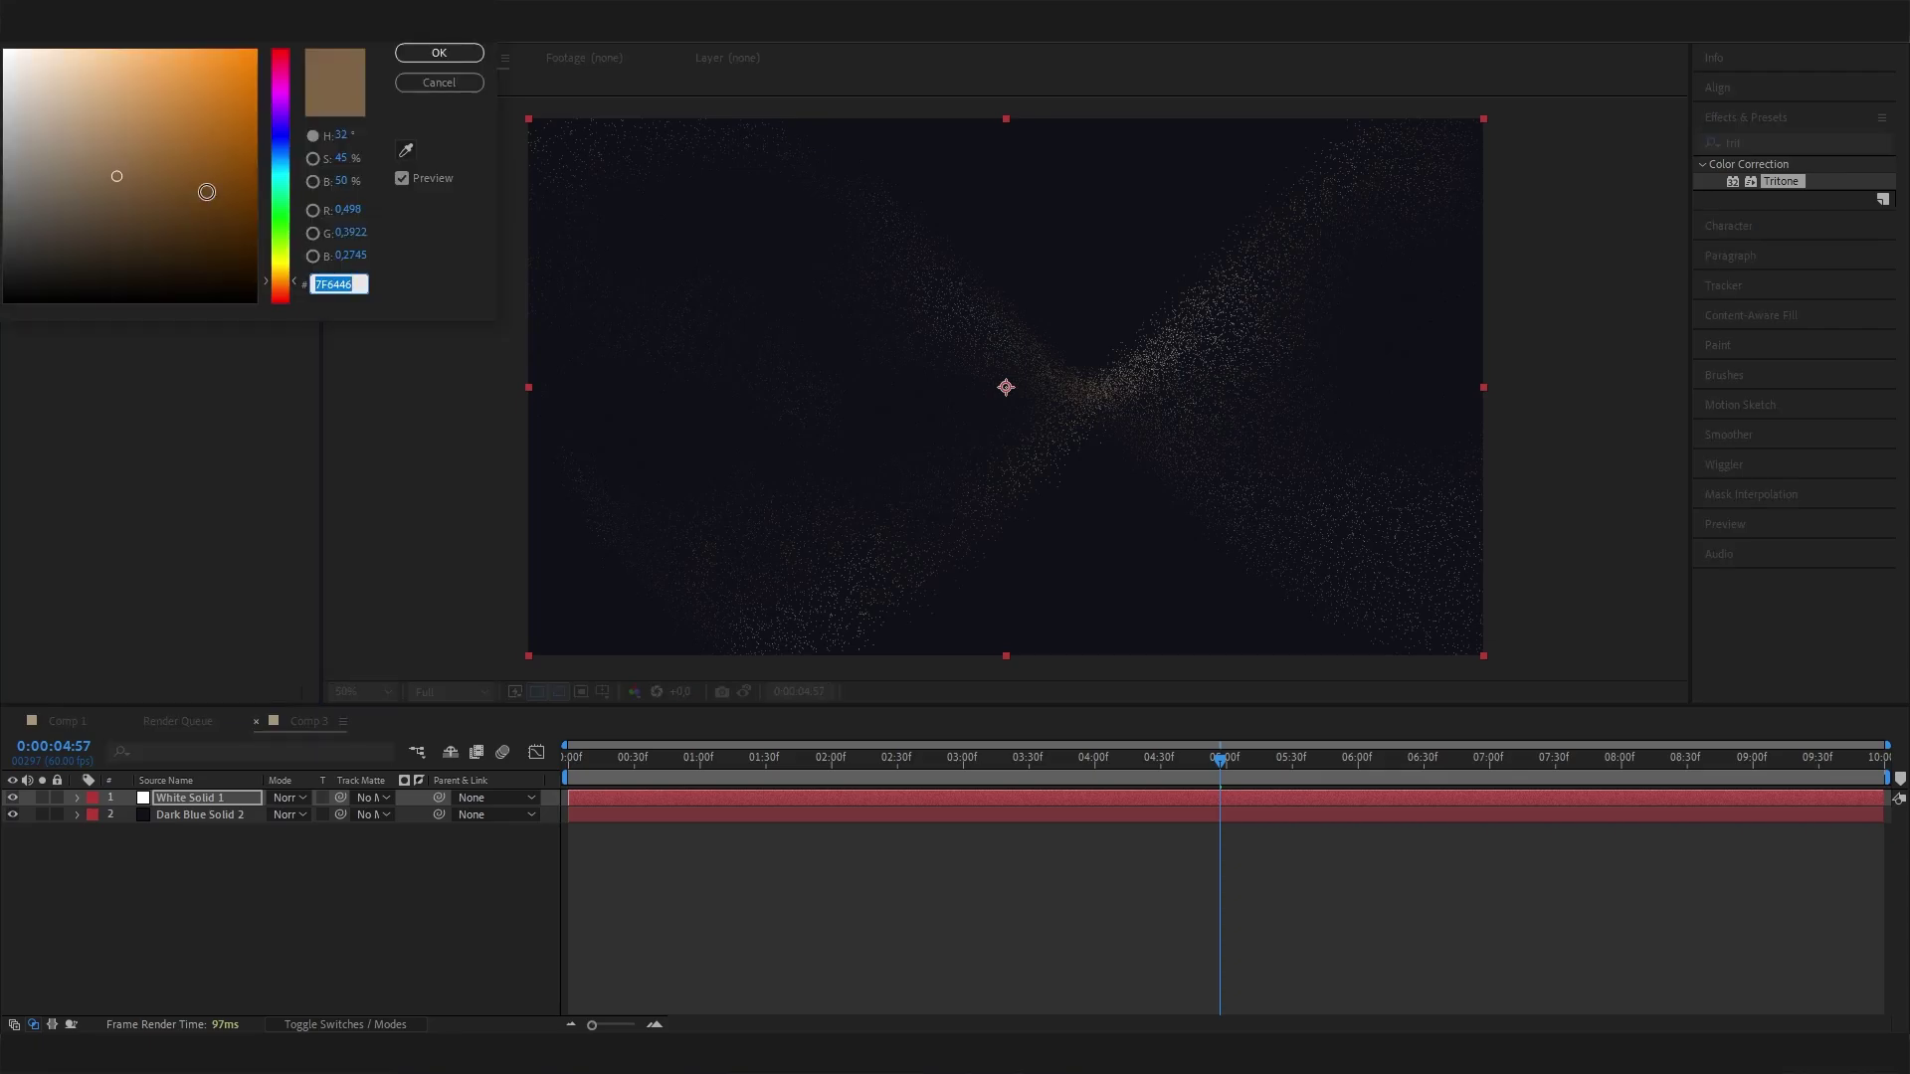
left_click(280, 149)
left_click_drag(201, 114, 185, 48)
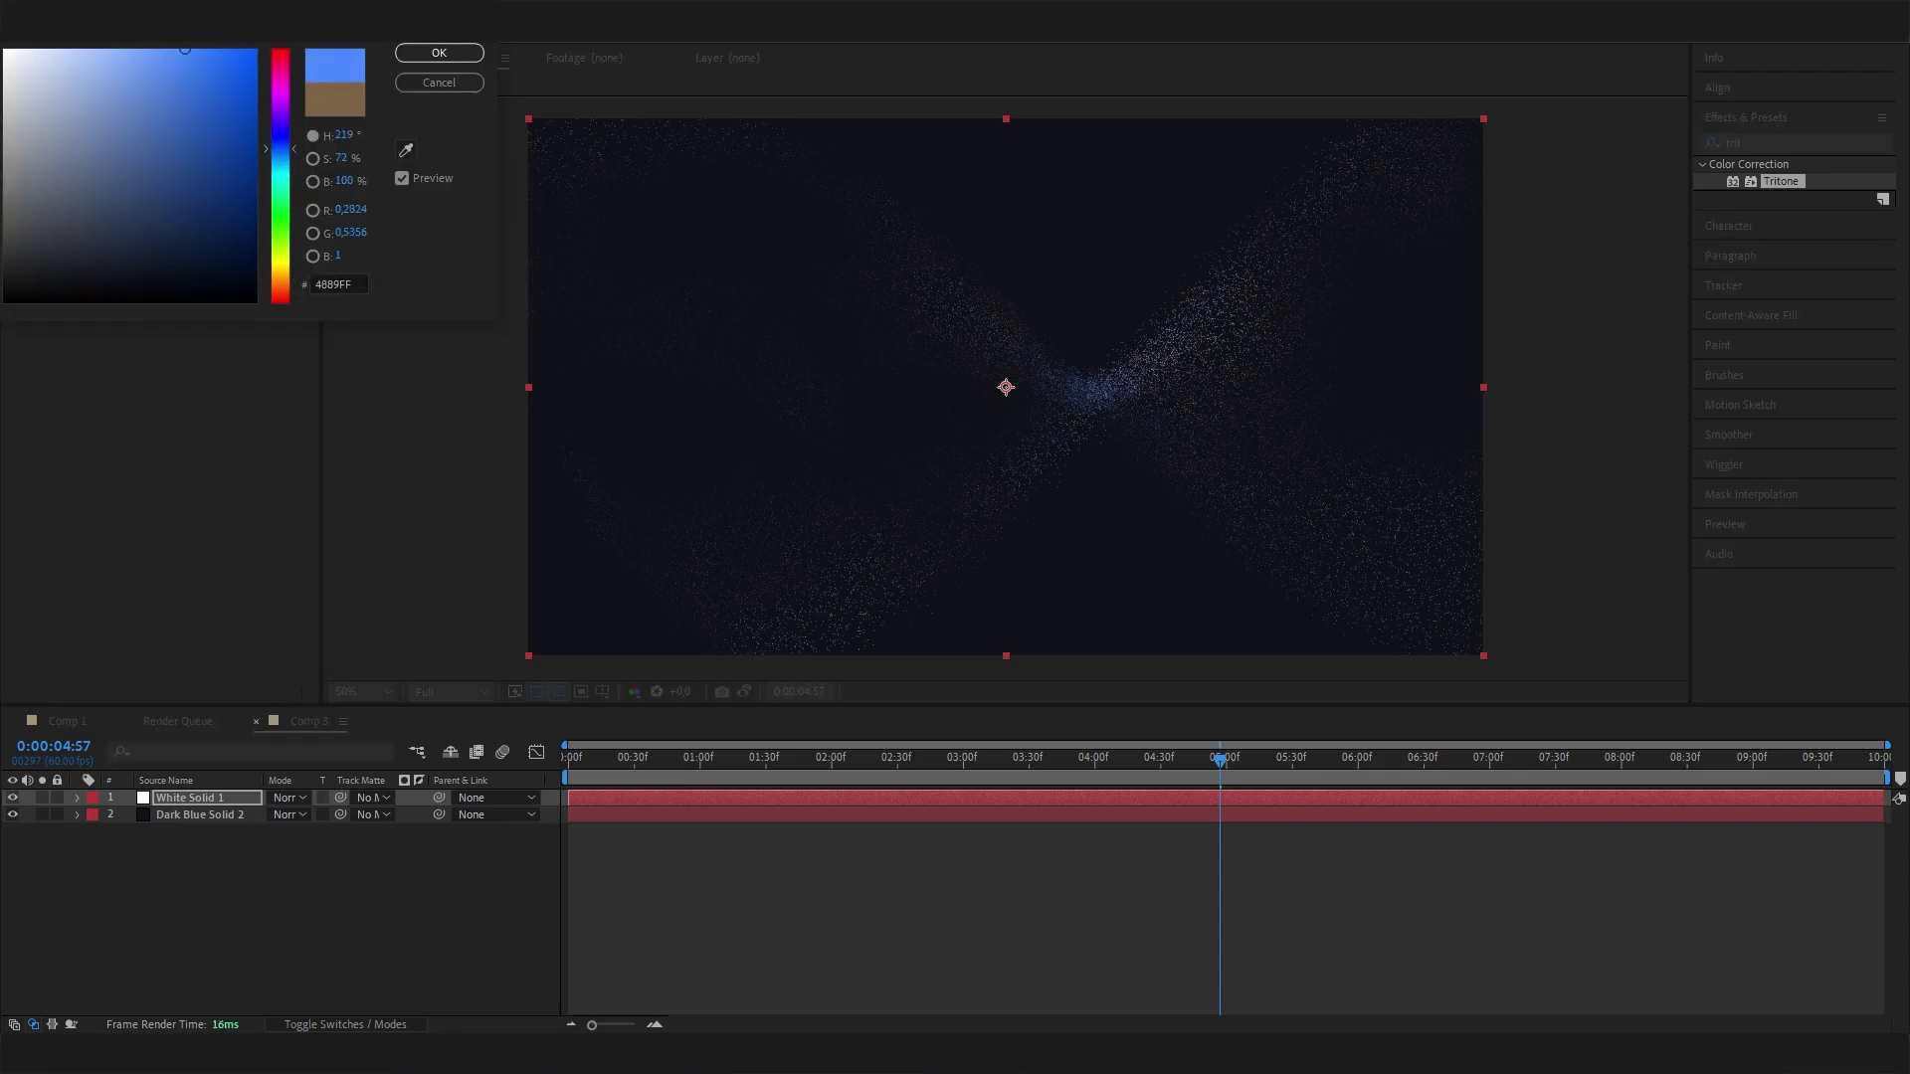
left_click(439, 54)
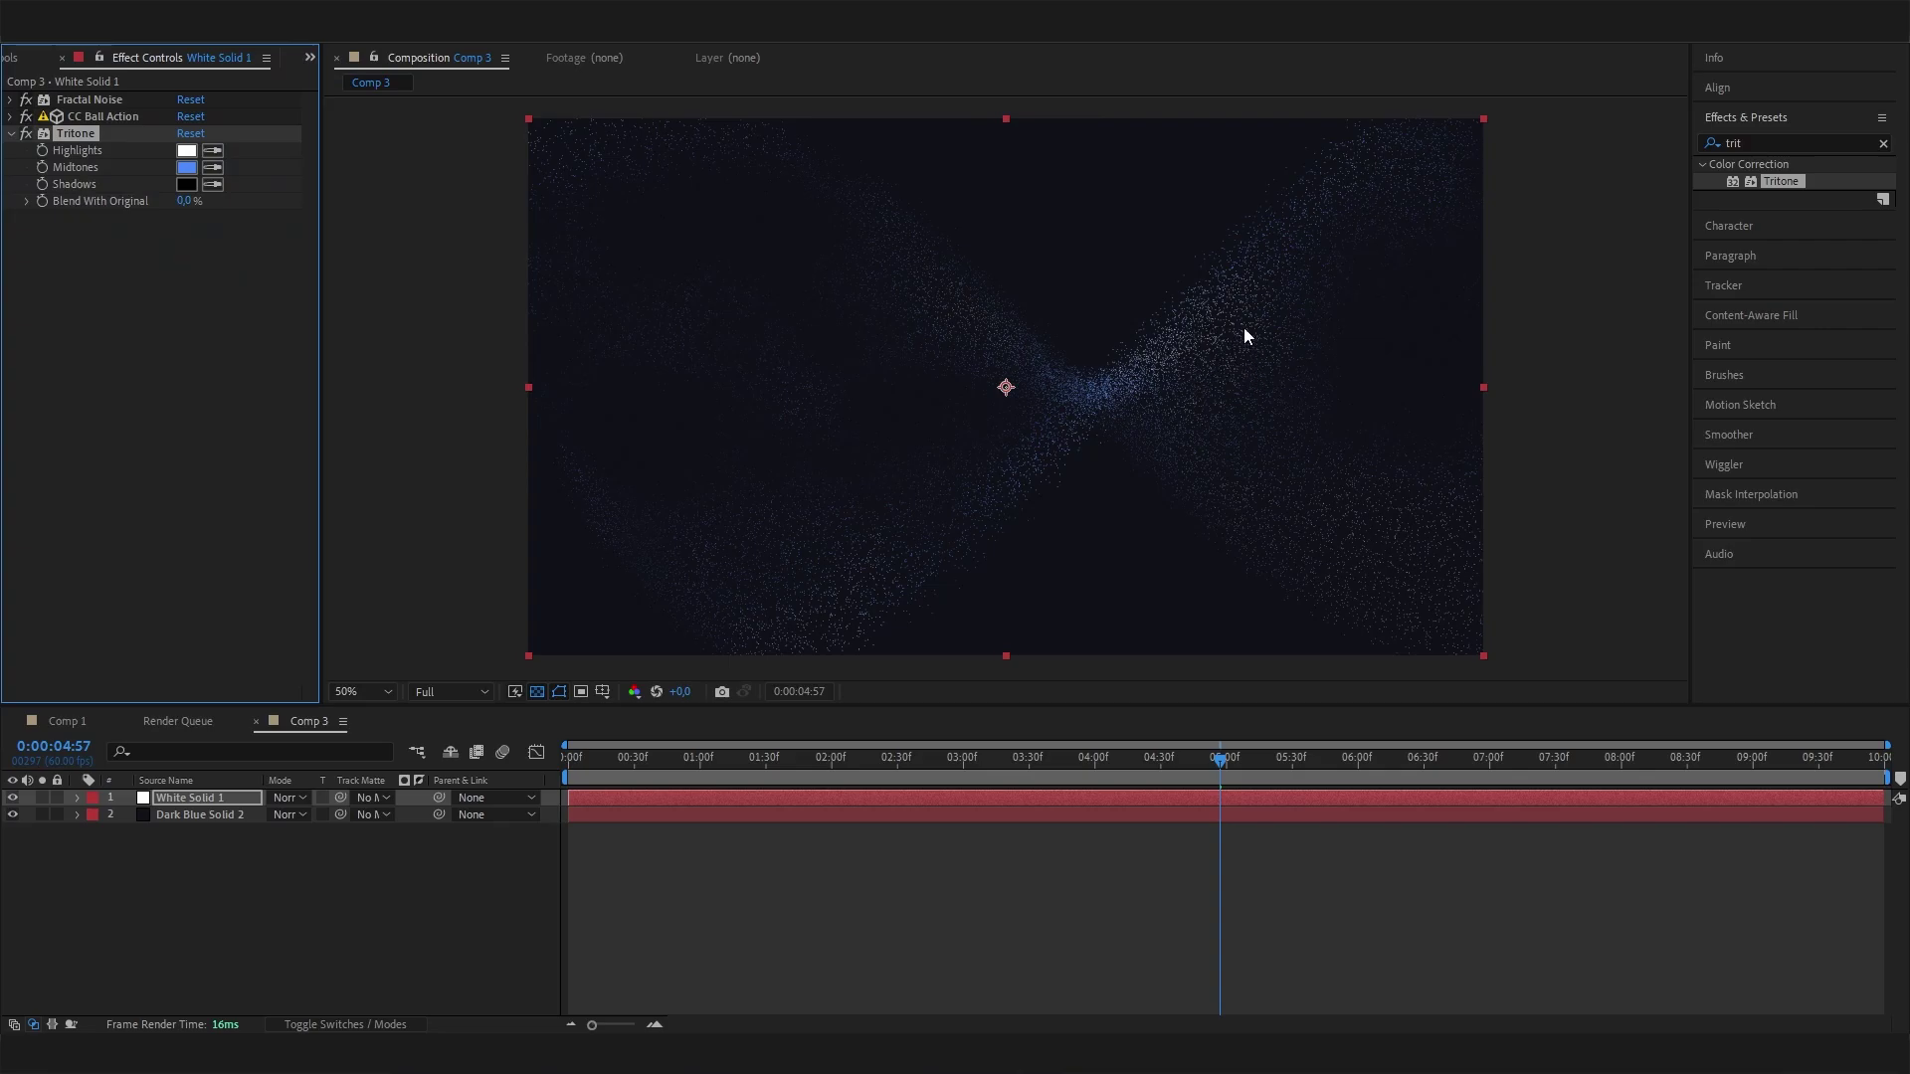
- Set Tritone's Highlights to pale blue AAE0FA at full brightness
left_click(186, 150)
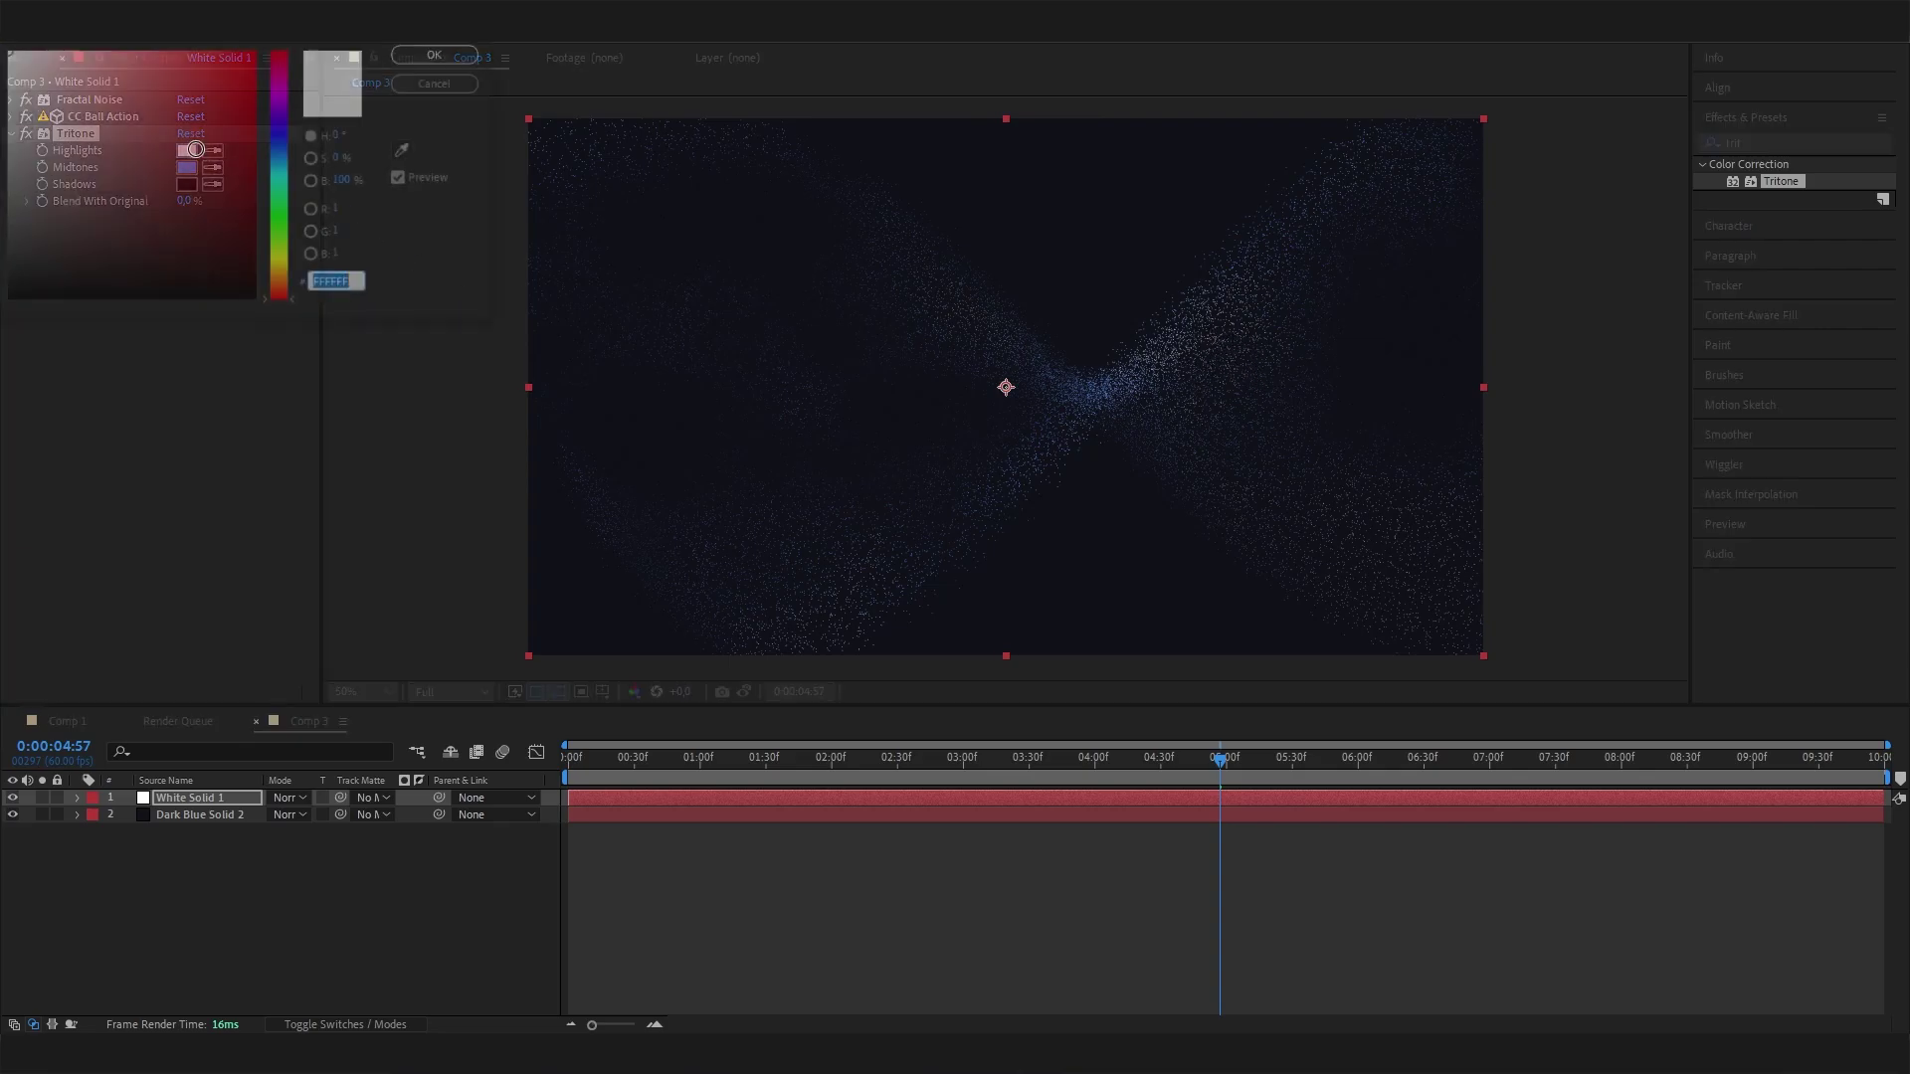
left_click(280, 162)
left_click(99, 64)
left_click_drag(99, 64, 84, 54)
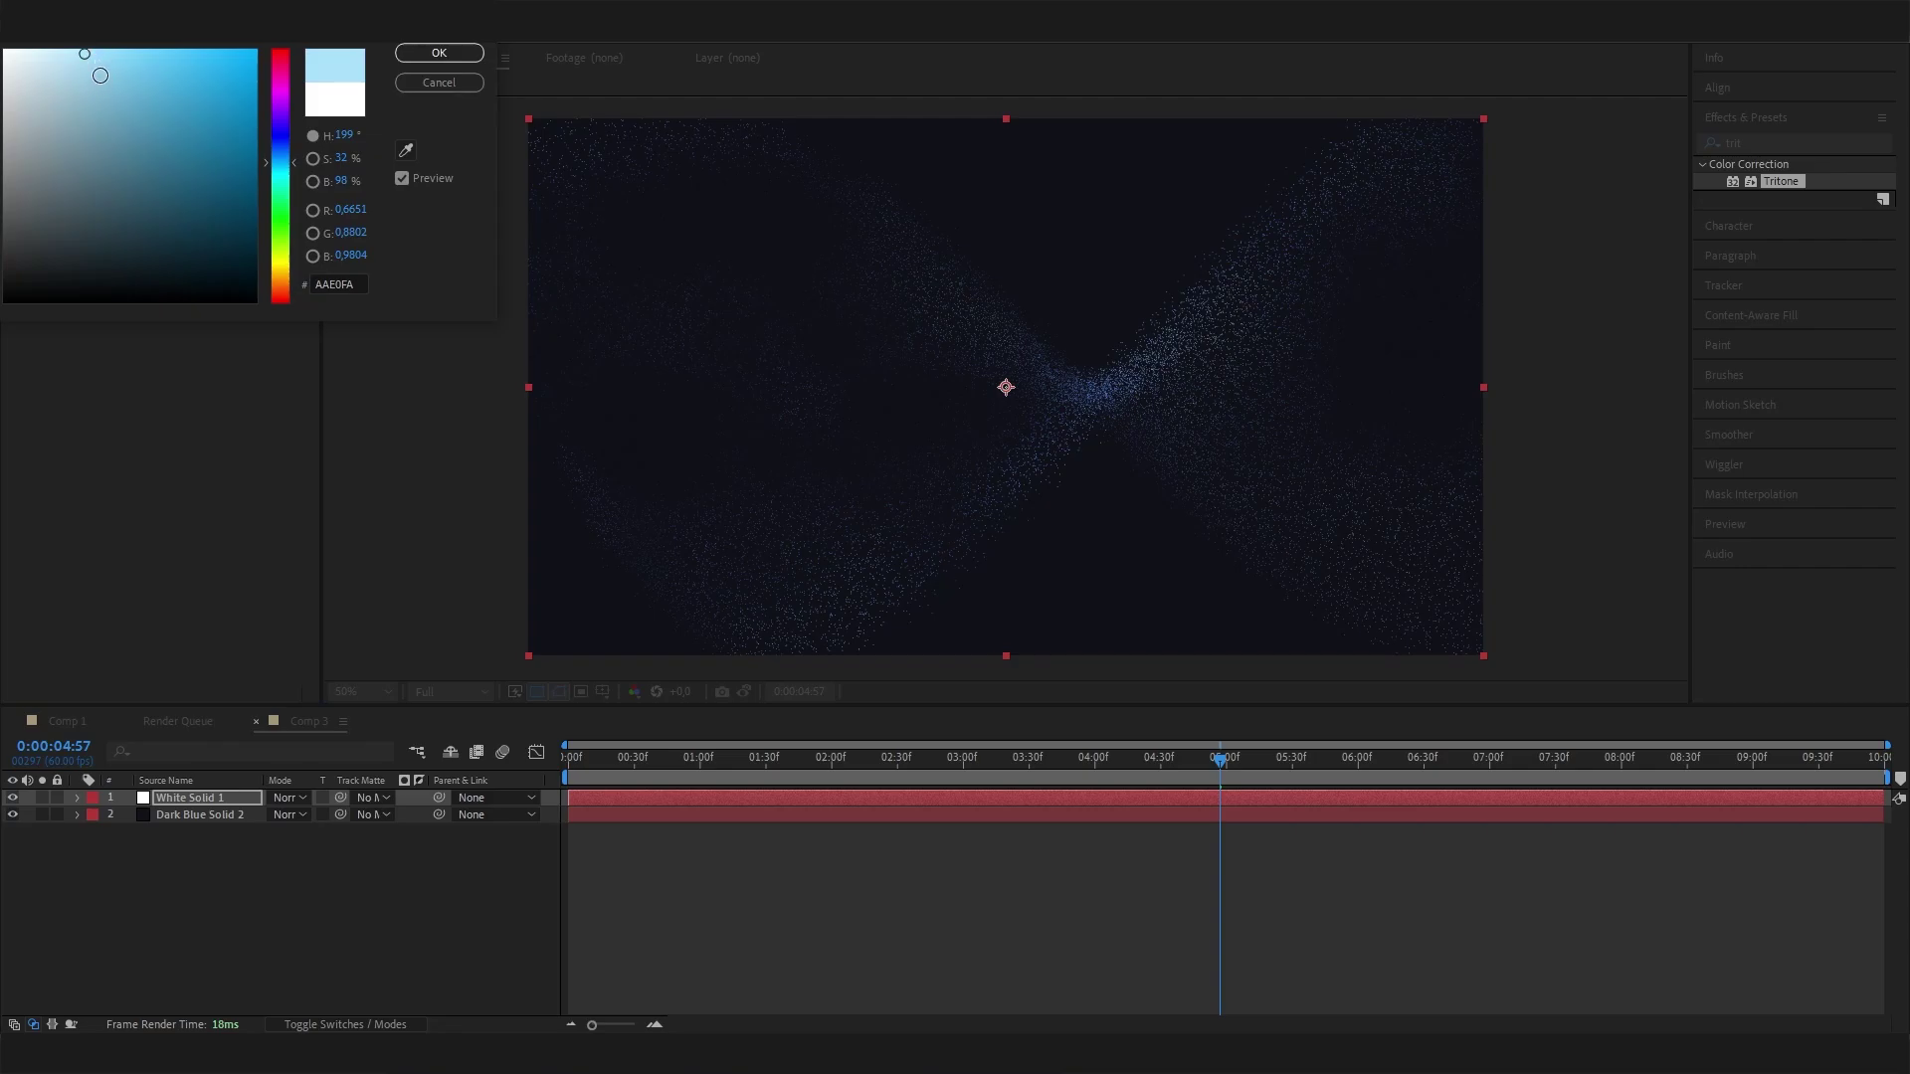
left_click(85, 47)
left_click(440, 55)
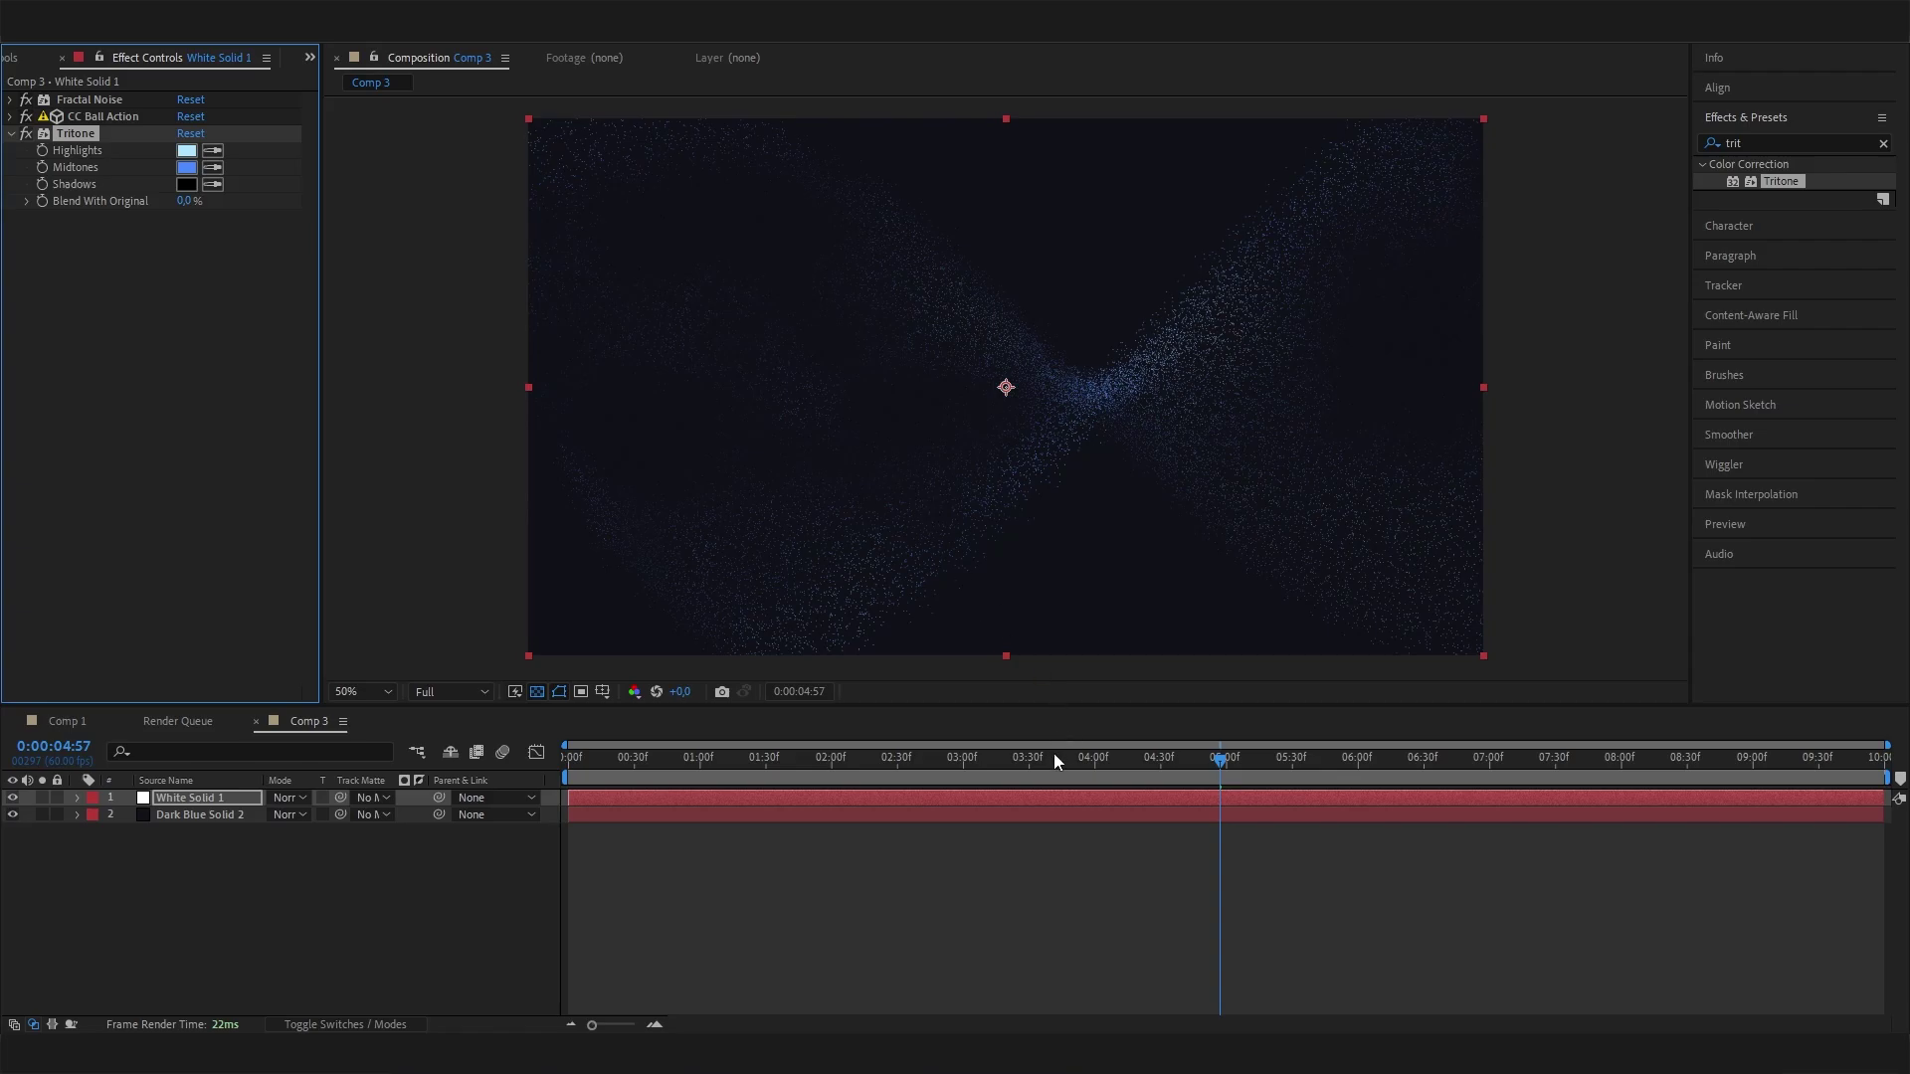
- At 0:00:02:10, lighten the Tritone Midtones to 88B2FF and deselect the layer
left_click_drag(1054, 756, 854, 753)
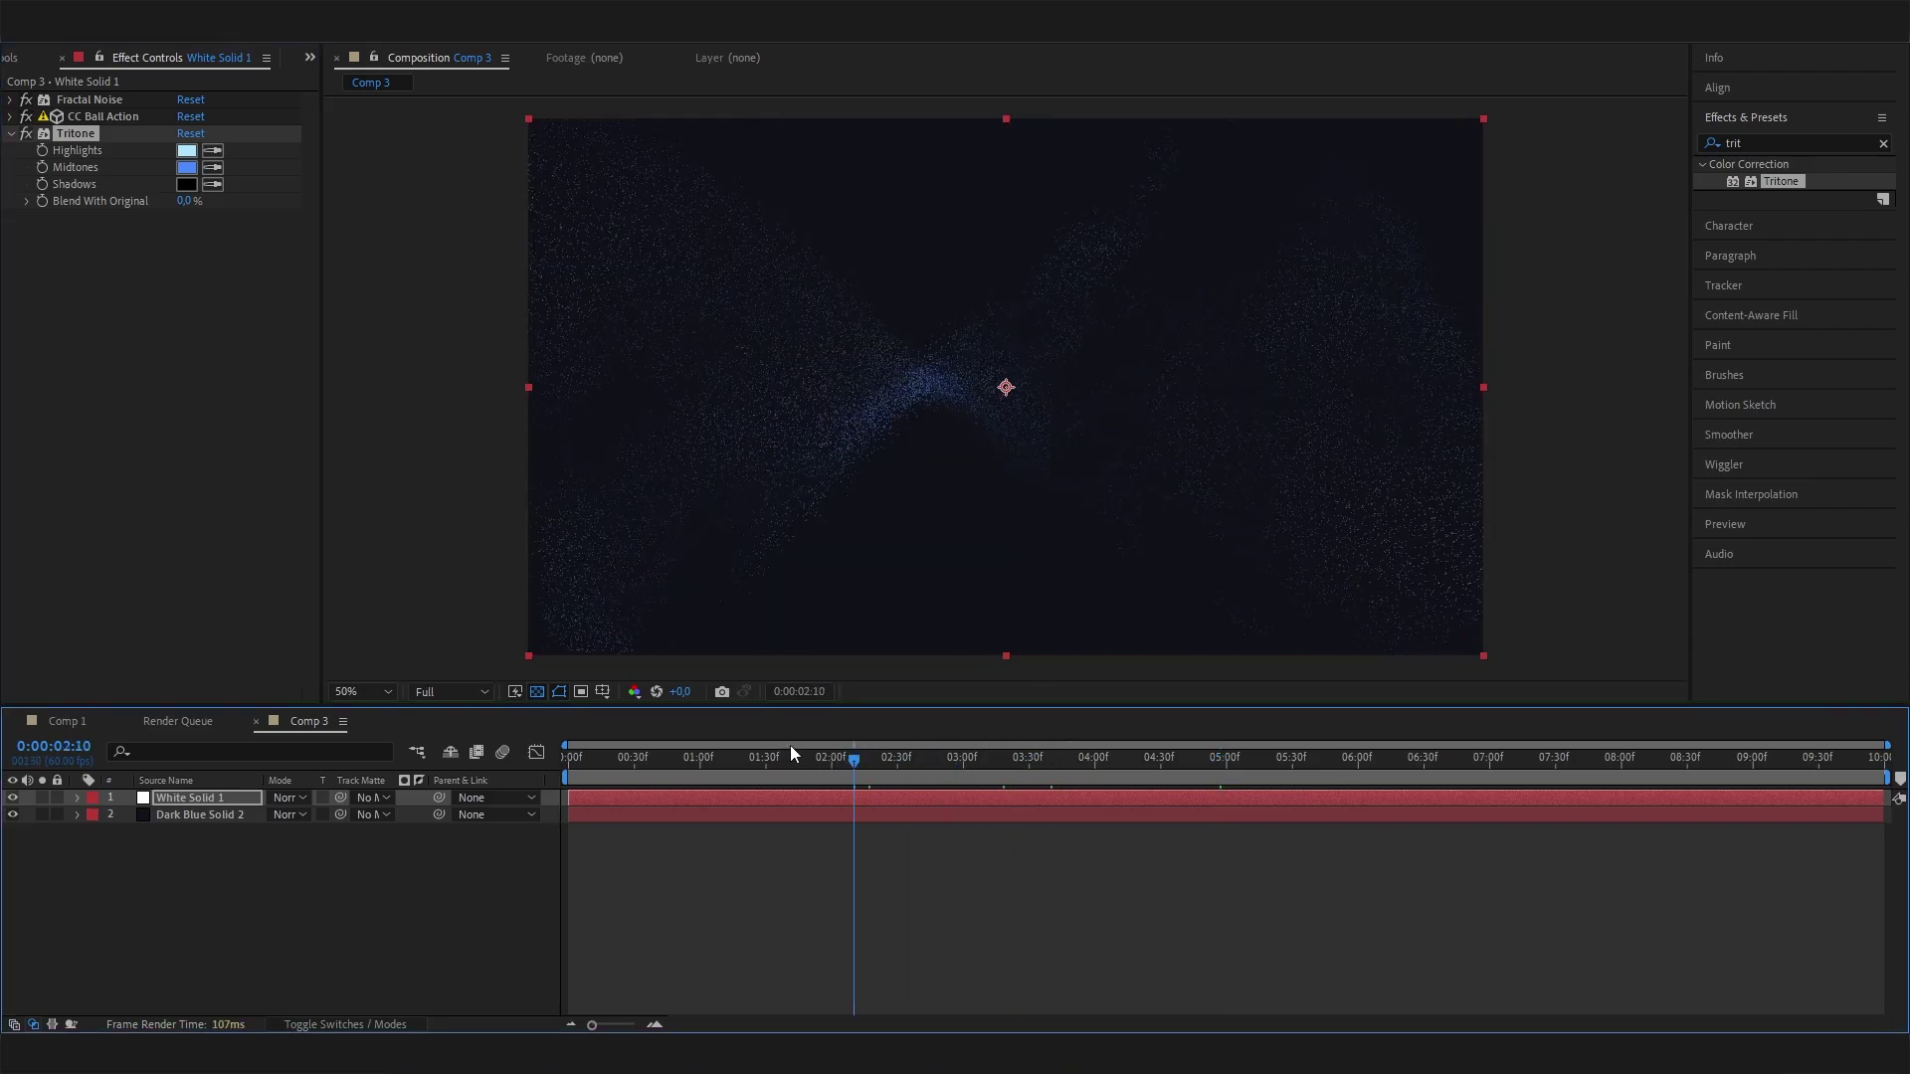
left_click(186, 167)
left_click_drag(117, 48, 122, 47)
left_click(479, 55)
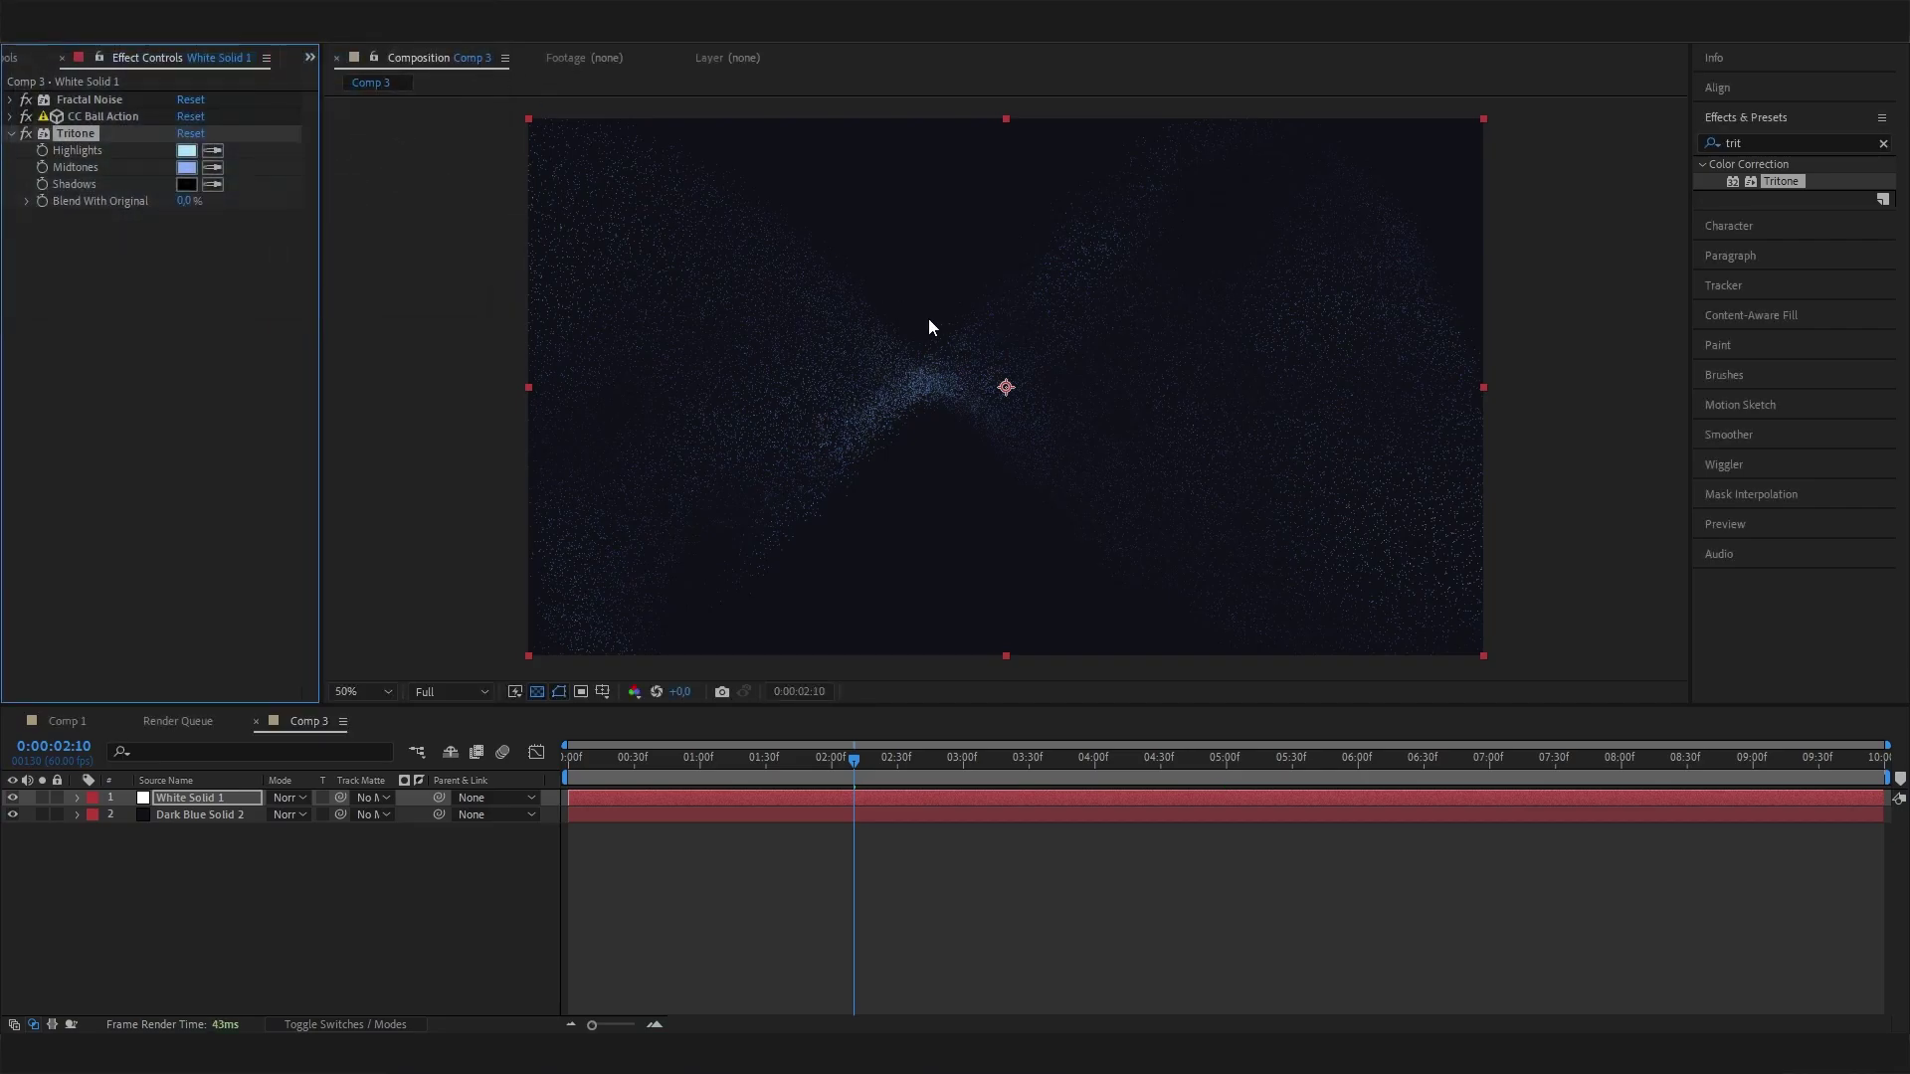
left_click(953, 770)
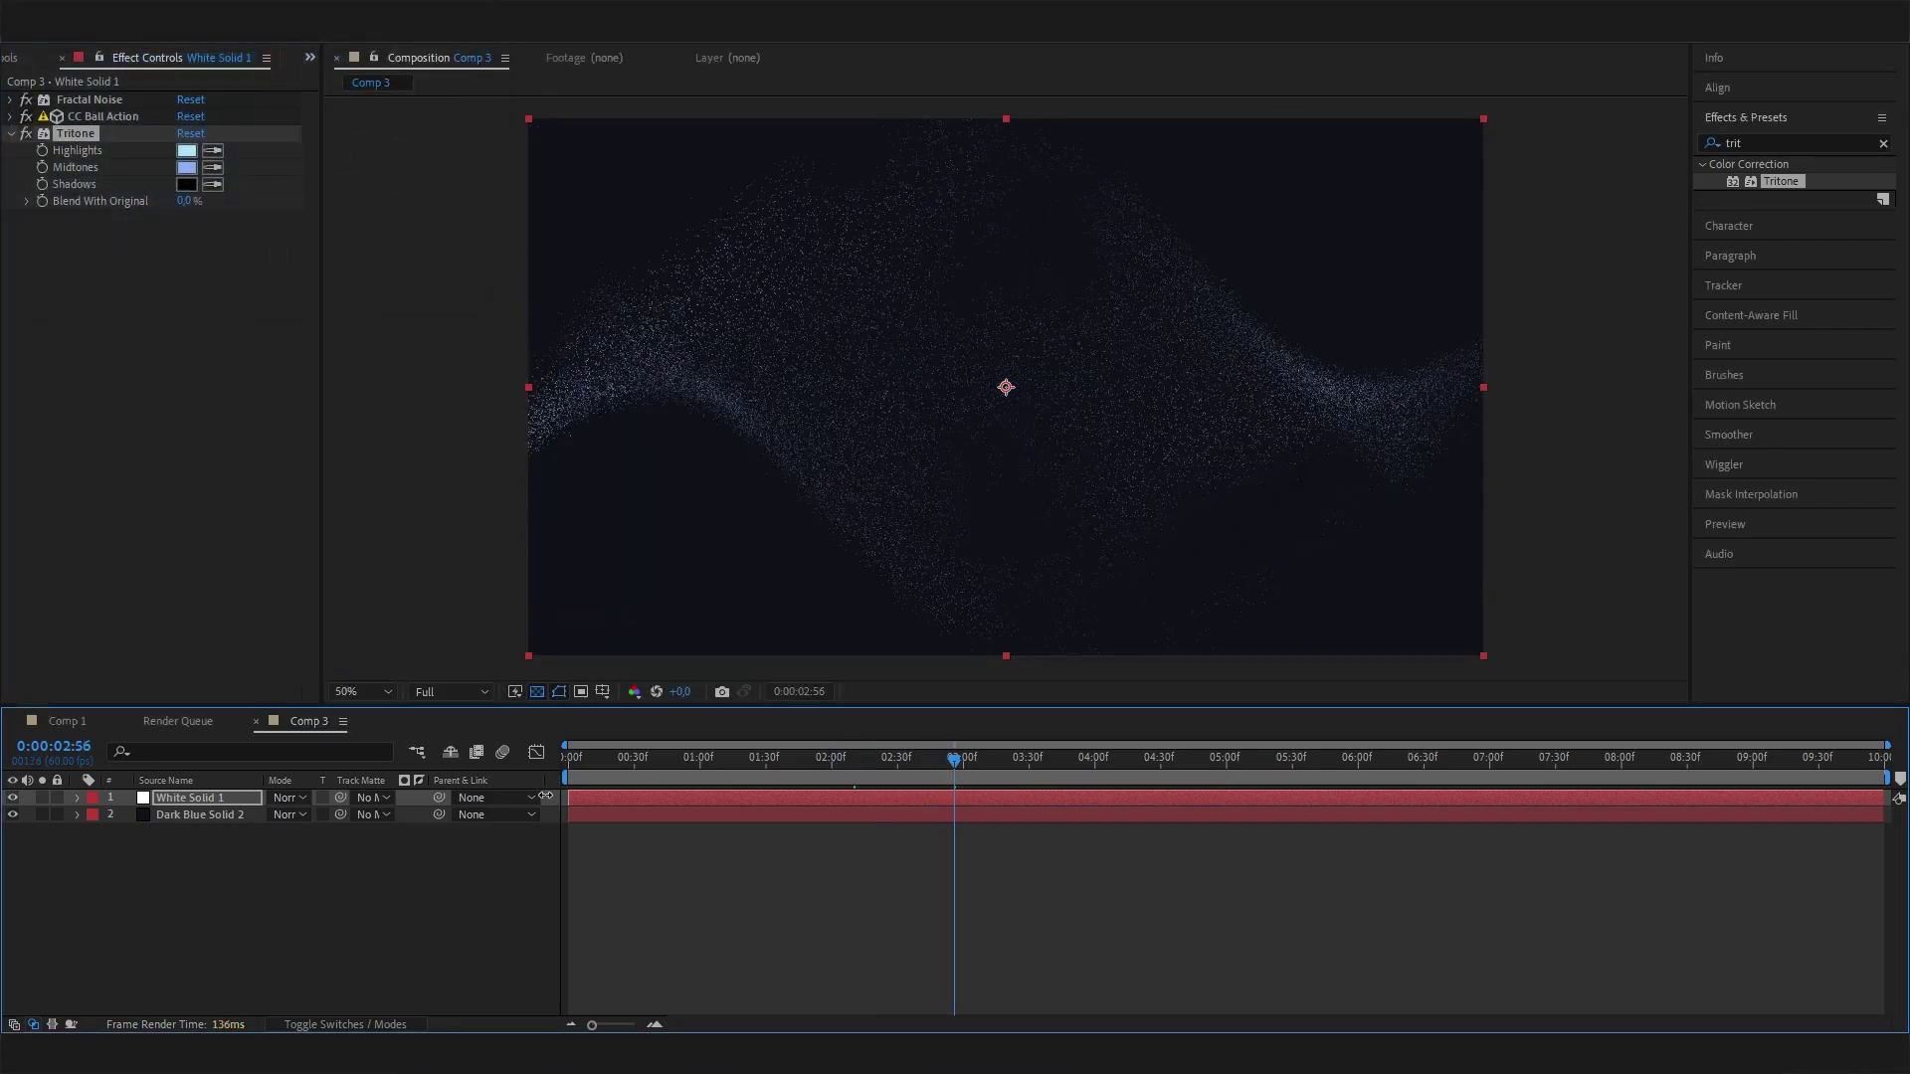
- Advance the time, then duplicate White Solid 1 once with Ctrl+D
key("F2")
left_click(206, 796)
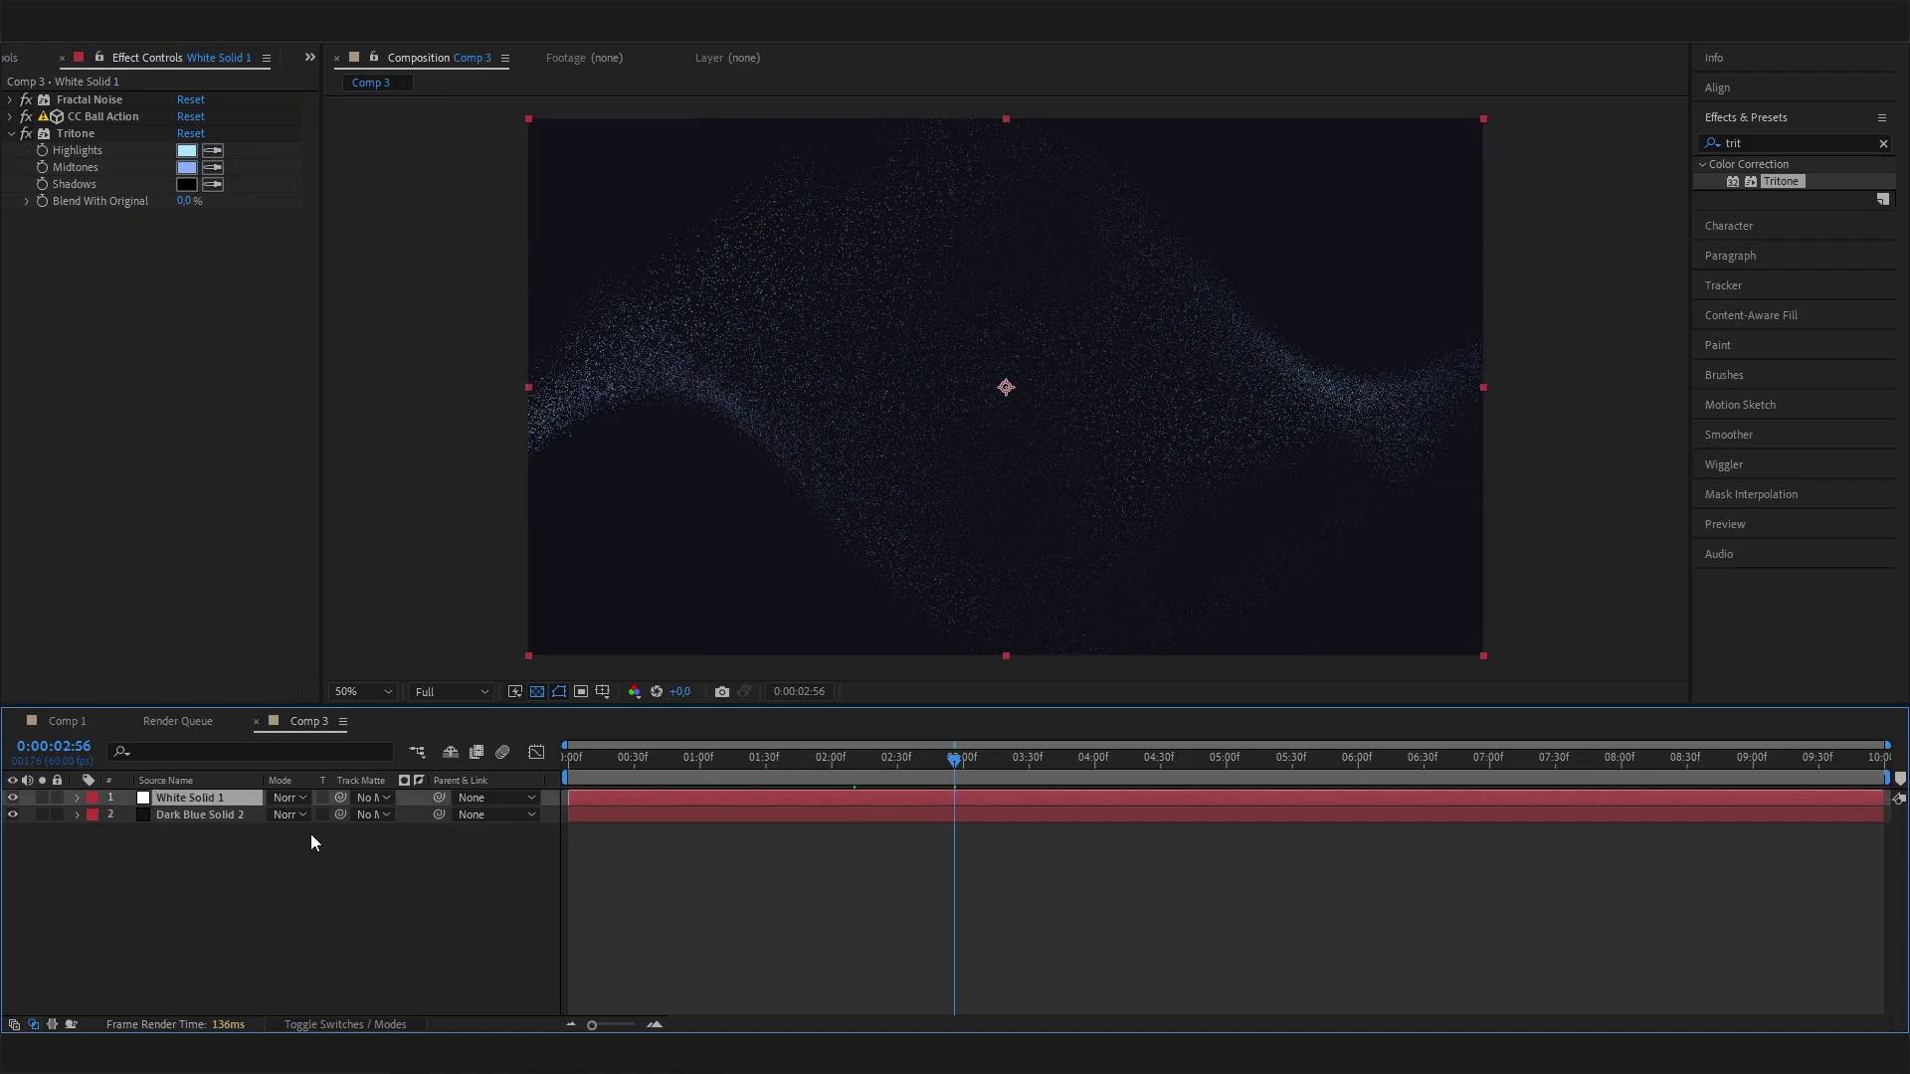
key("ctrl+d")
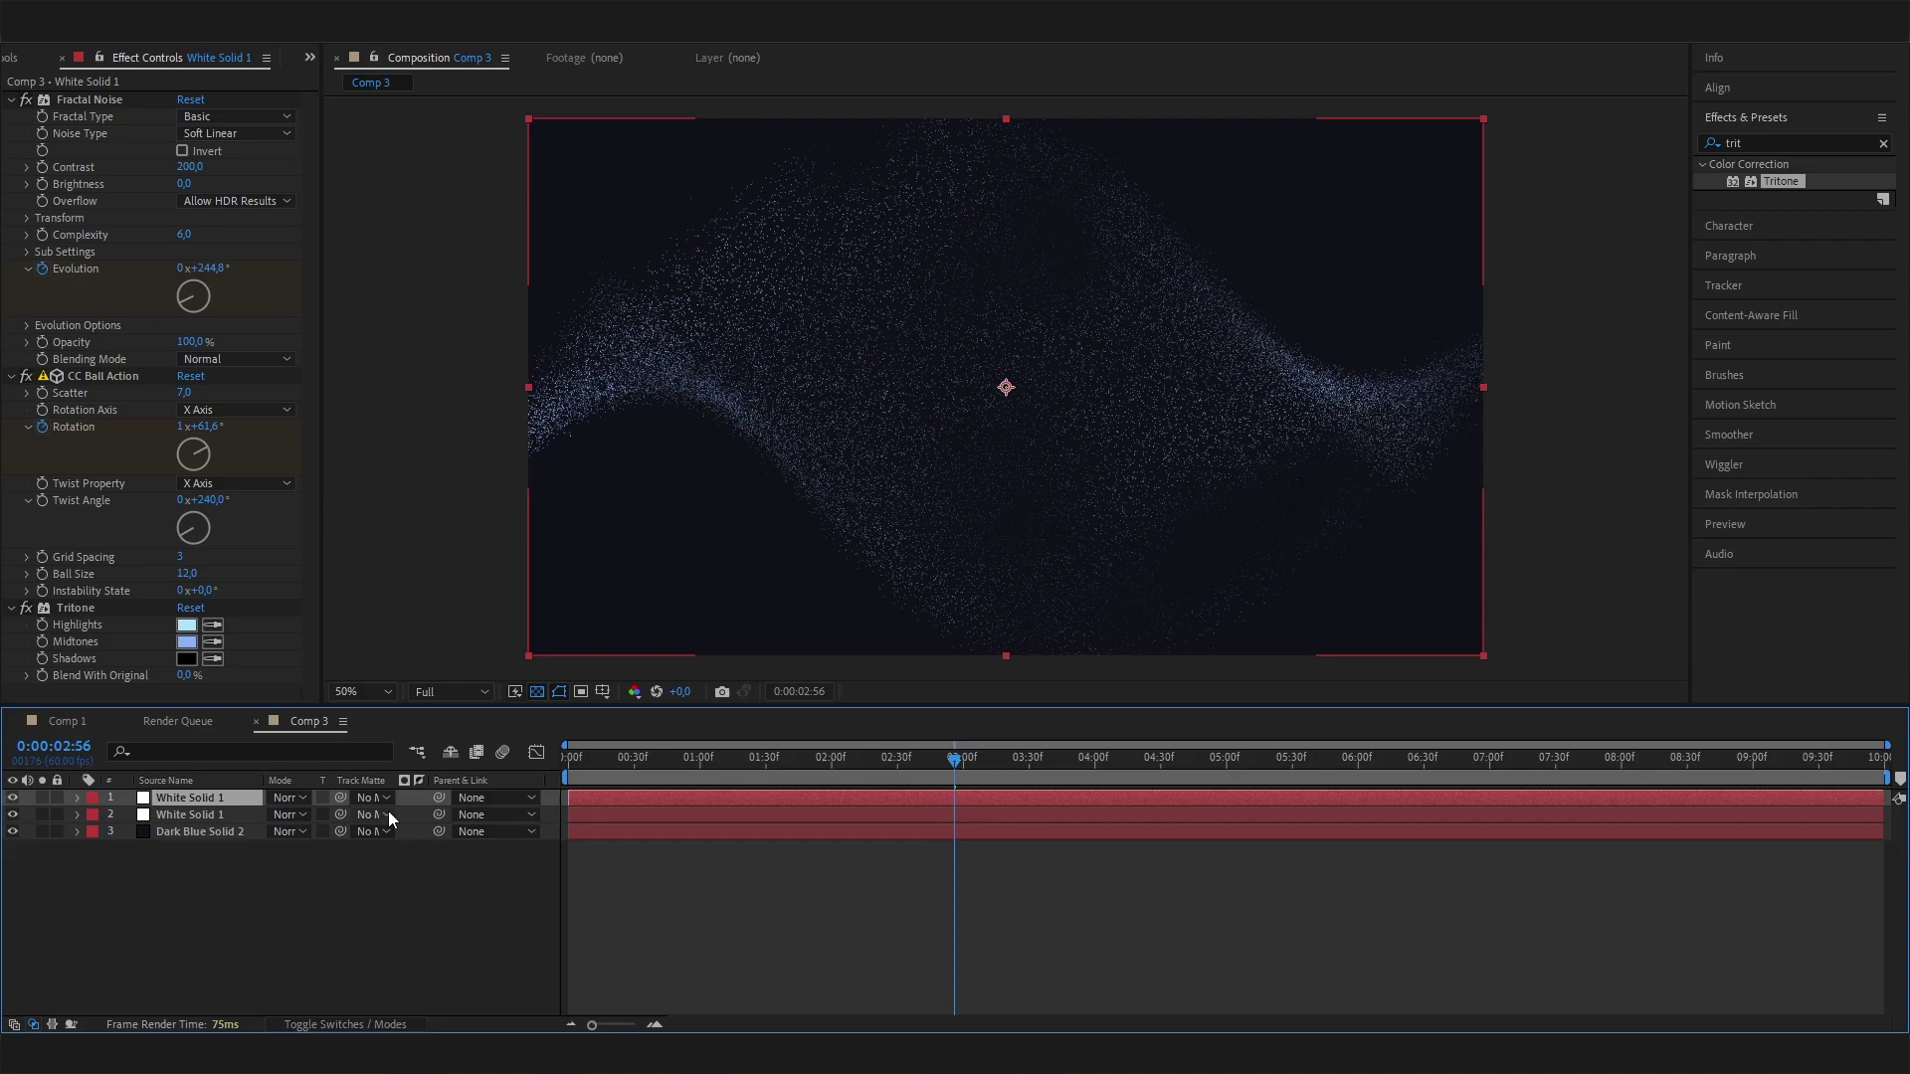
- Duplicate the second White Solid 1 layer again to make a third copy
left_click(1114, 761)
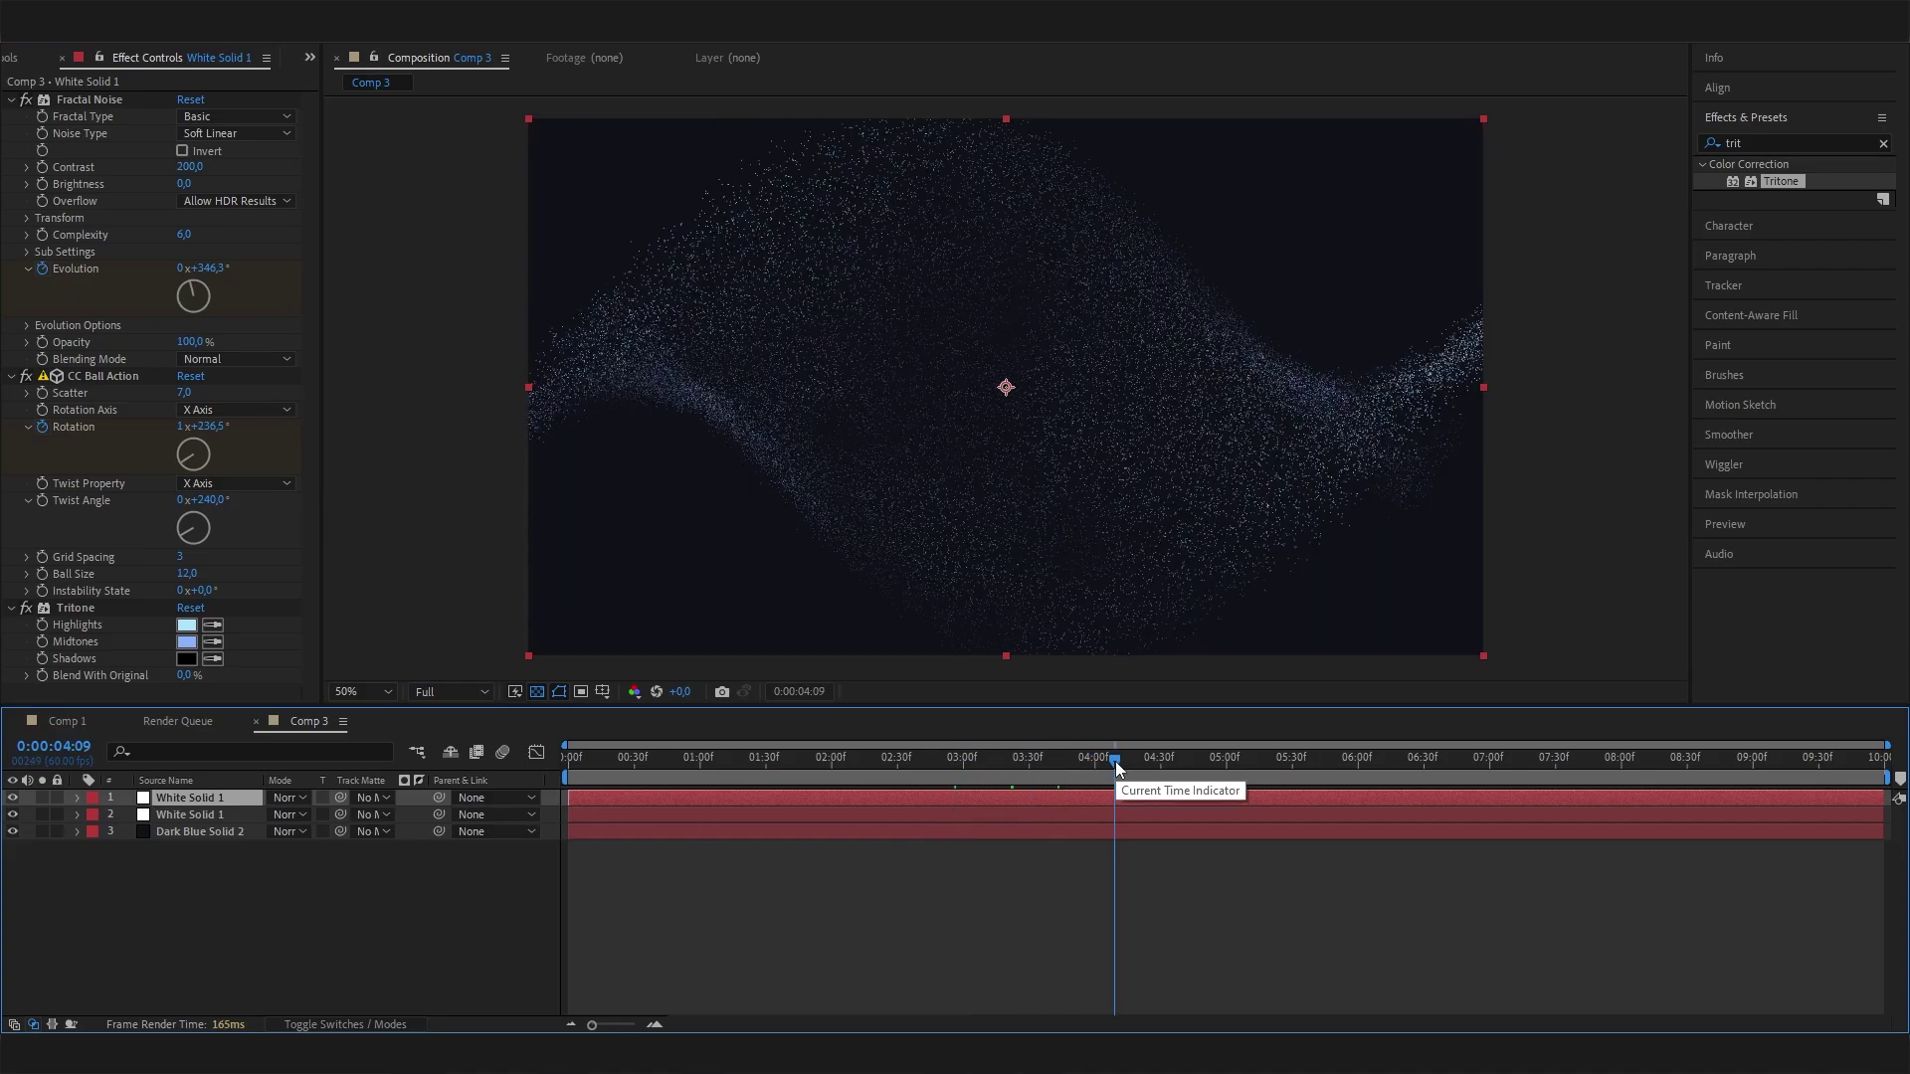
left_click(1315, 772)
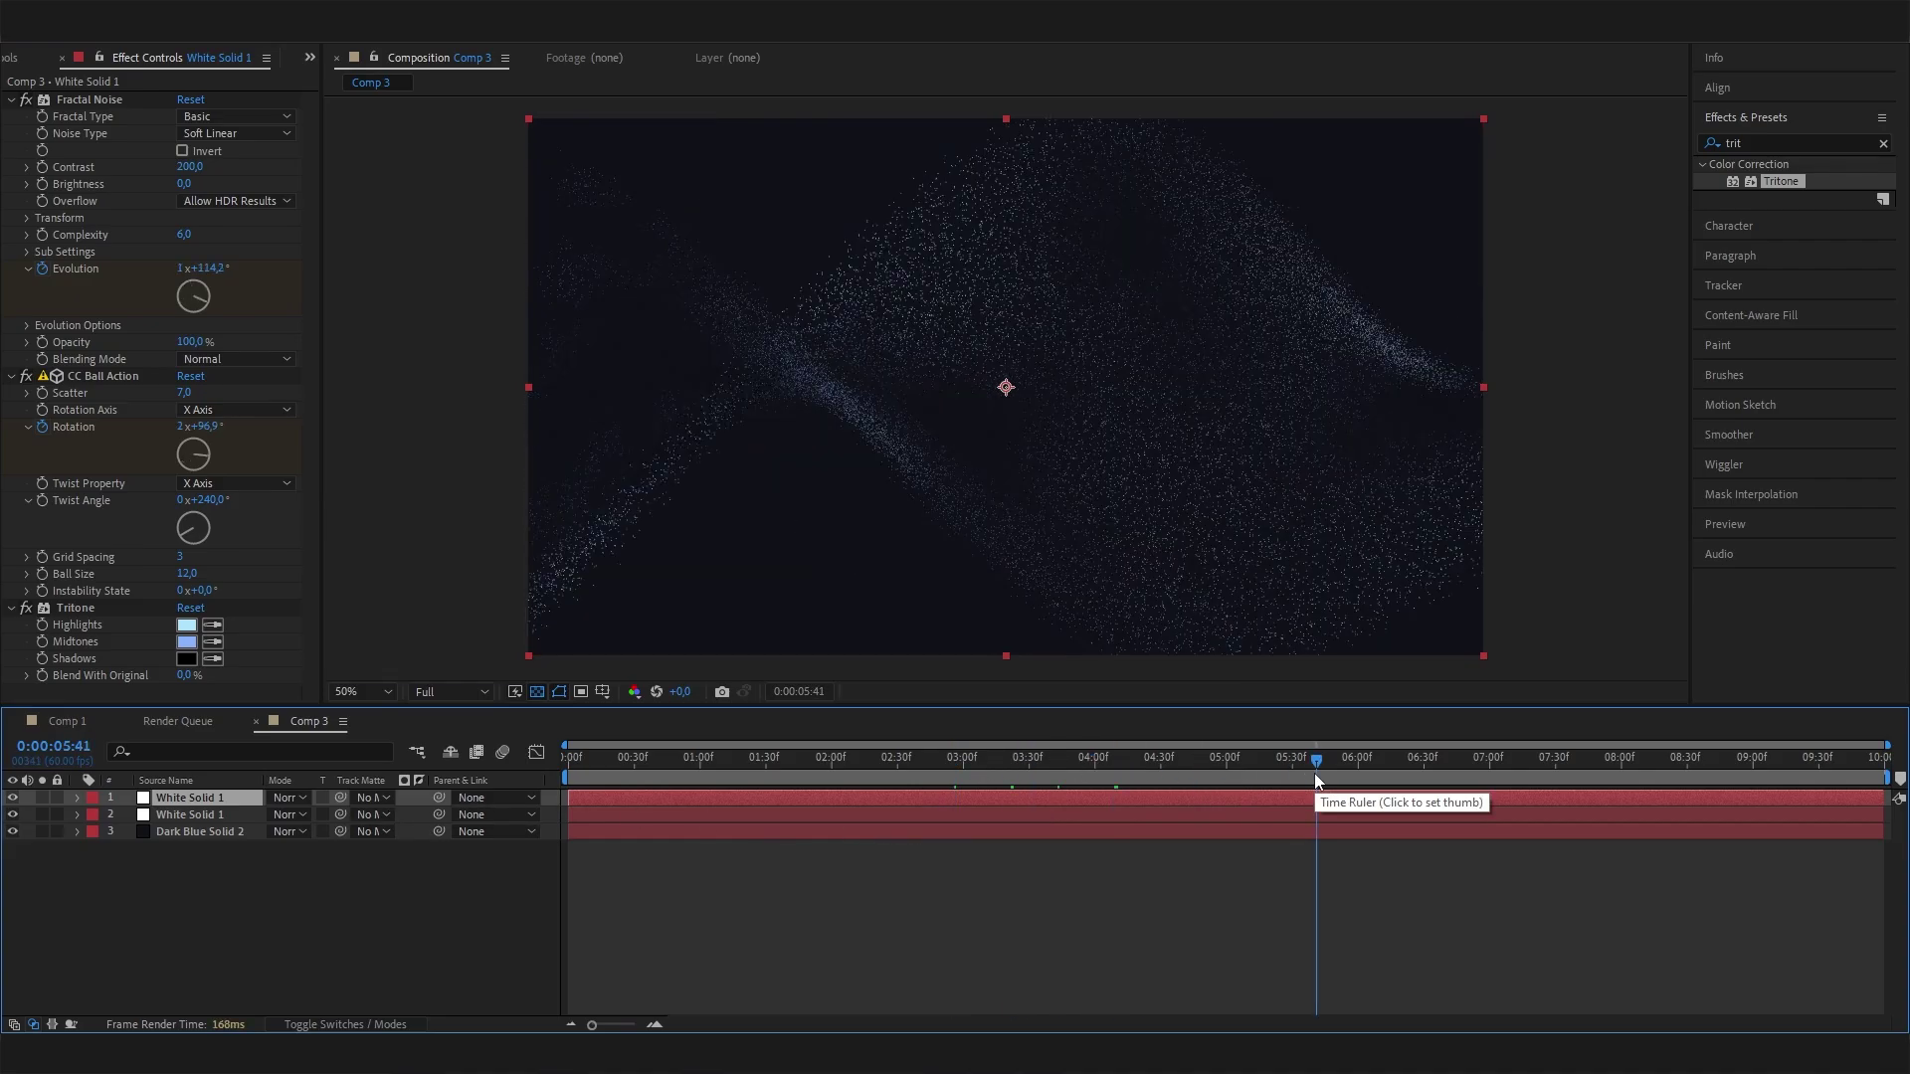
left_click(185, 868)
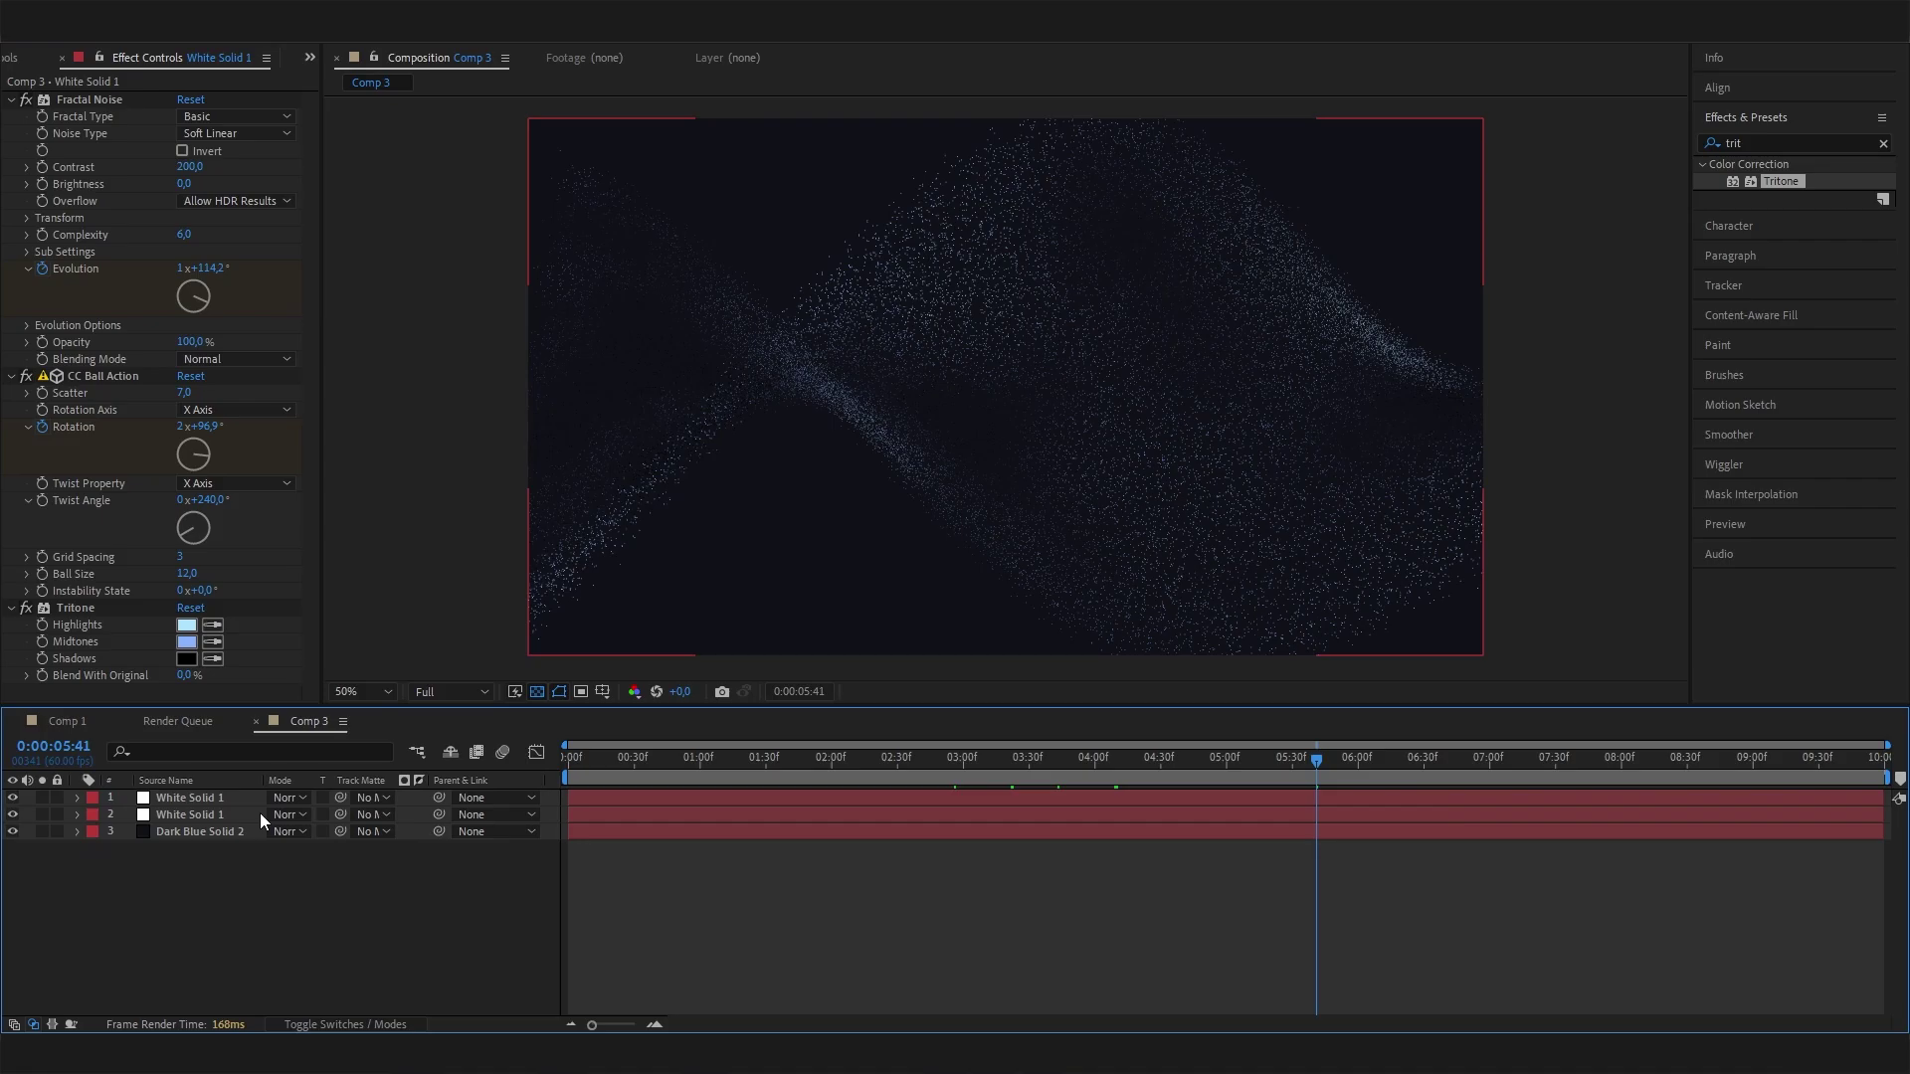
left_click(204, 812)
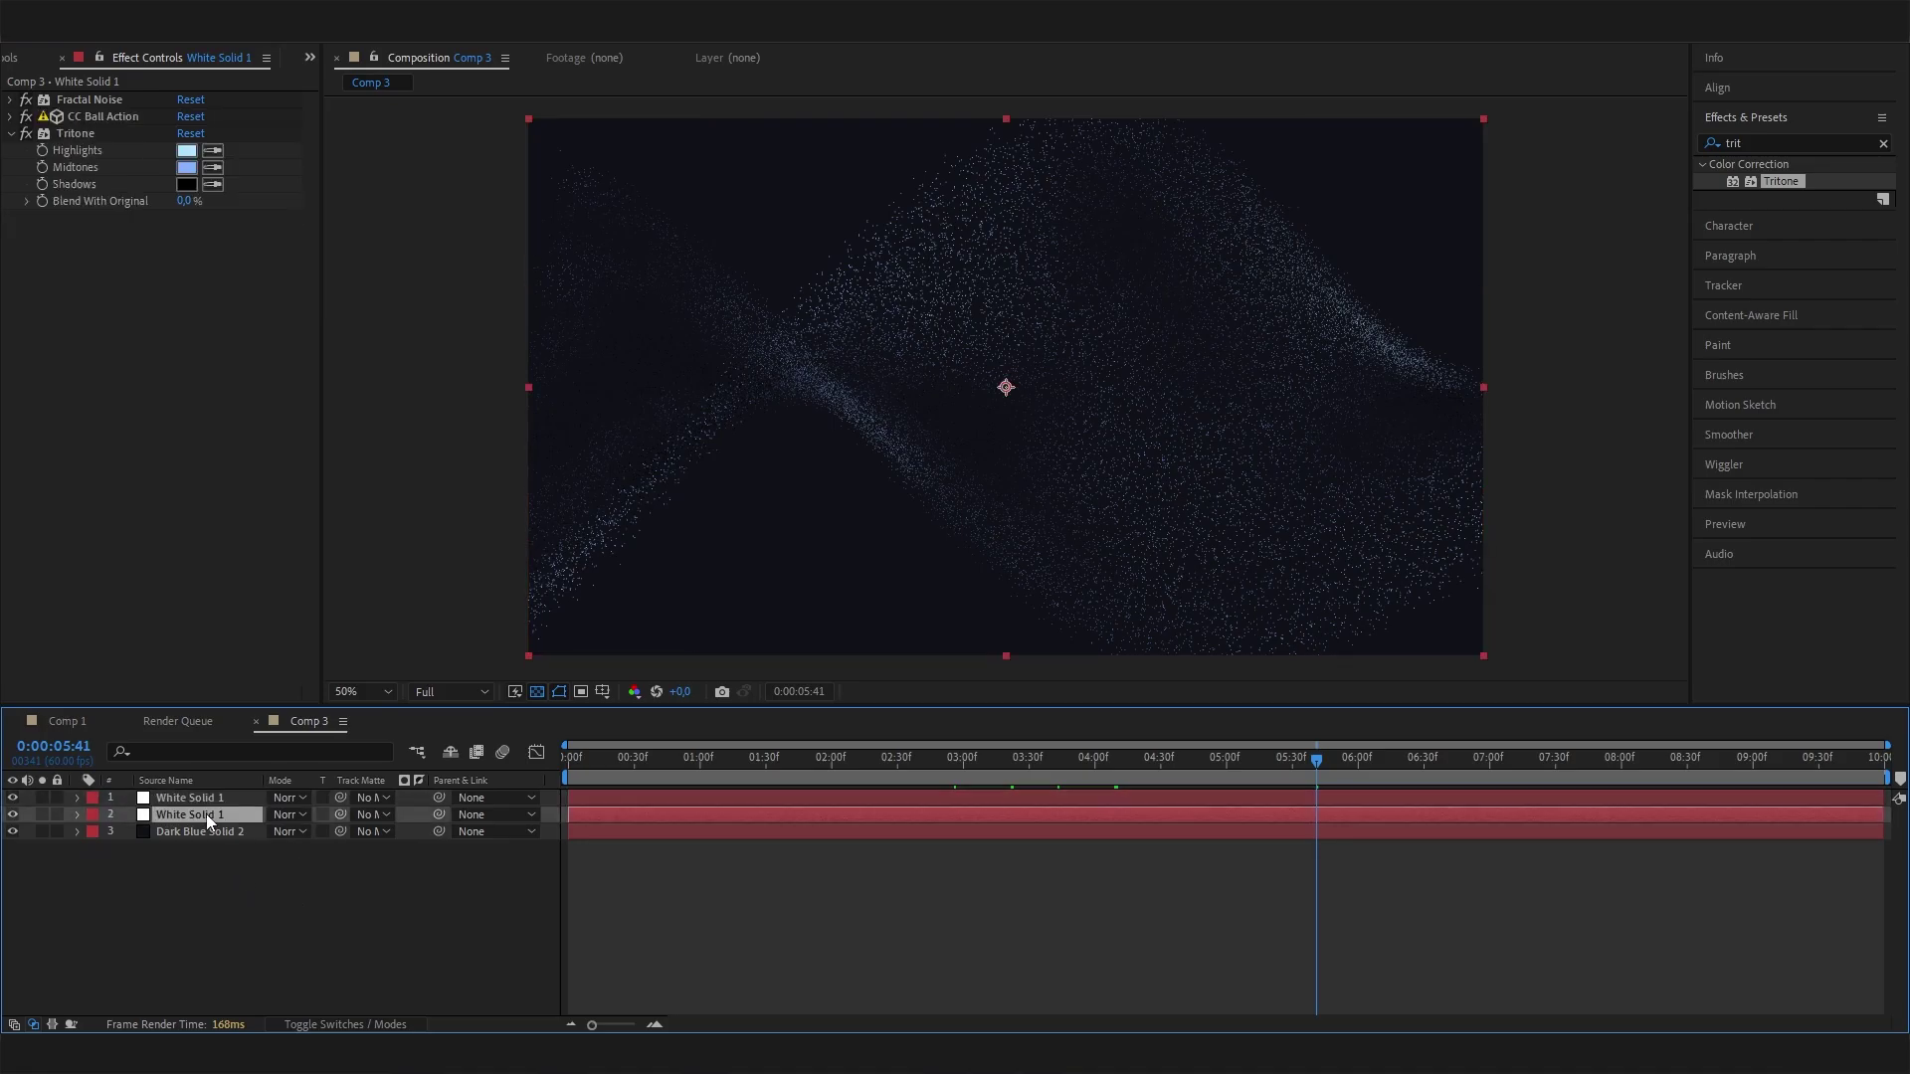
key("ctrl+d")
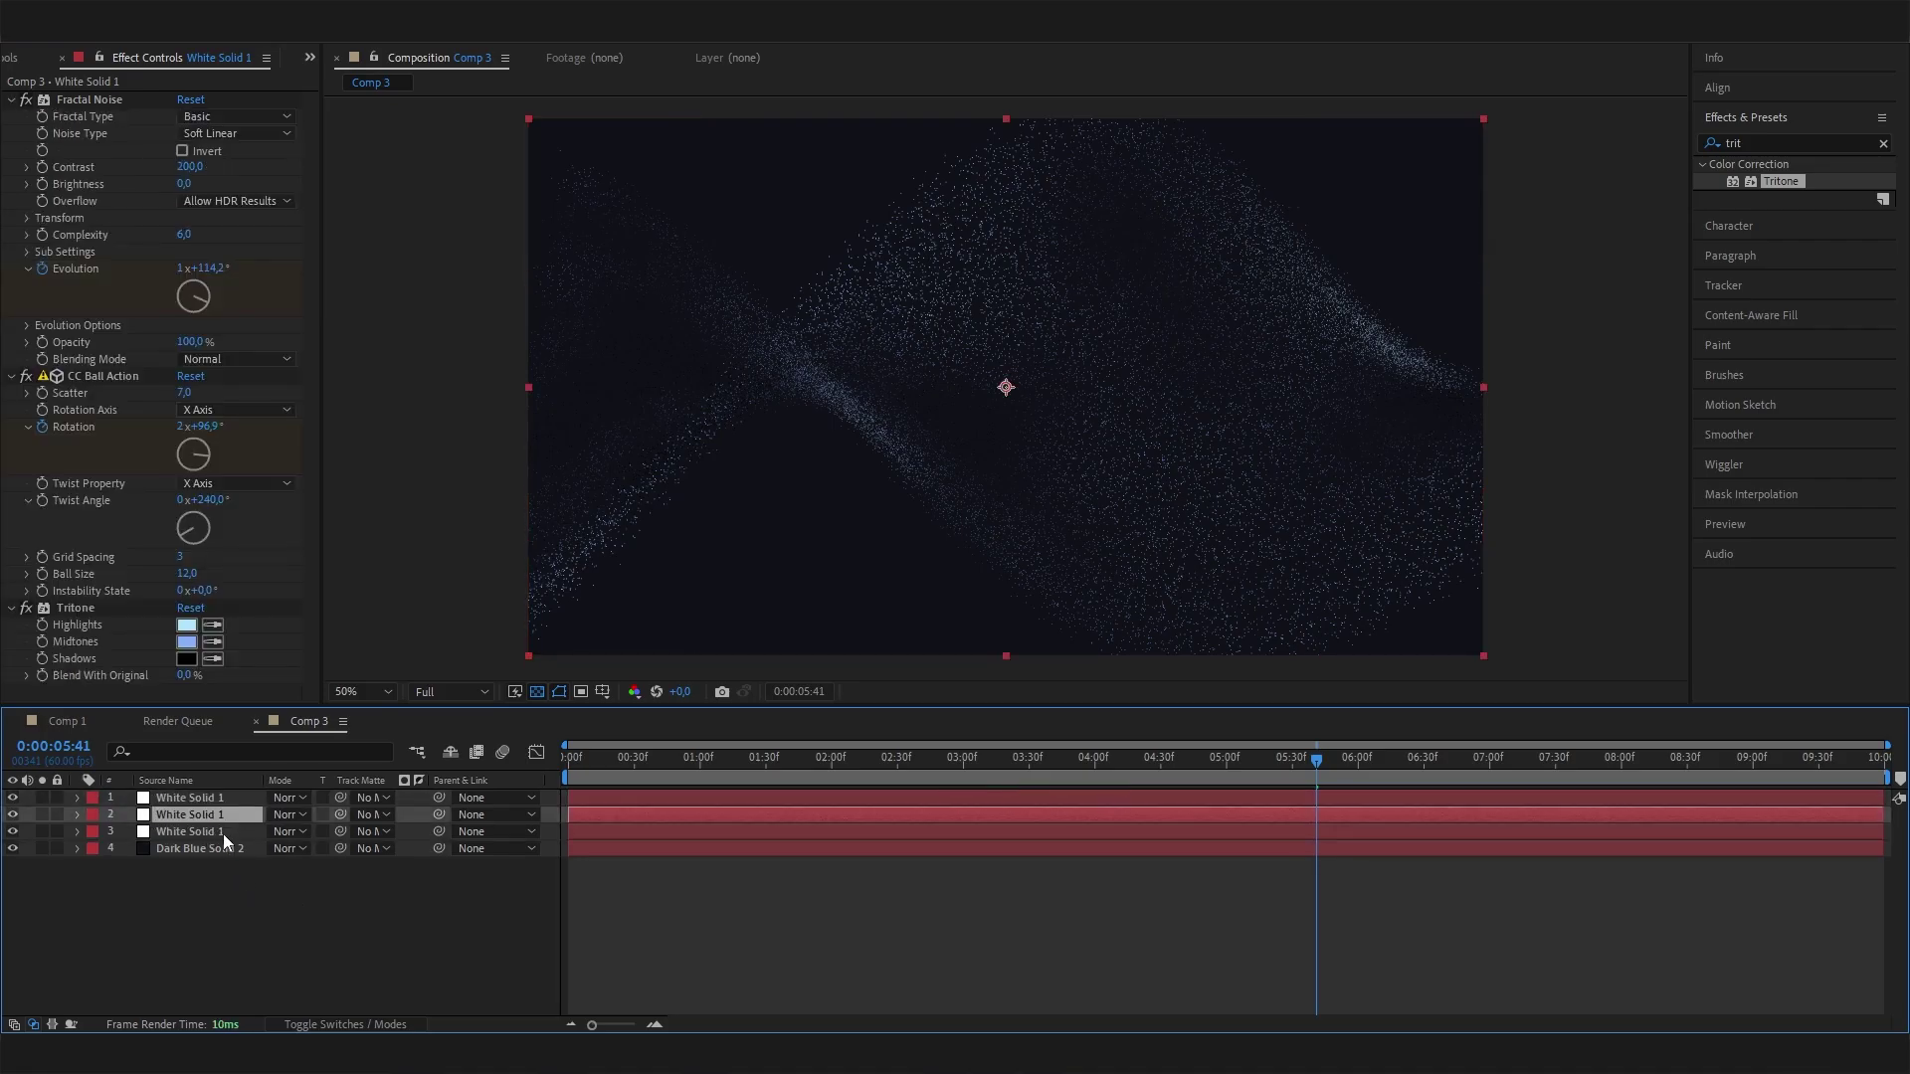
left_click(223, 833)
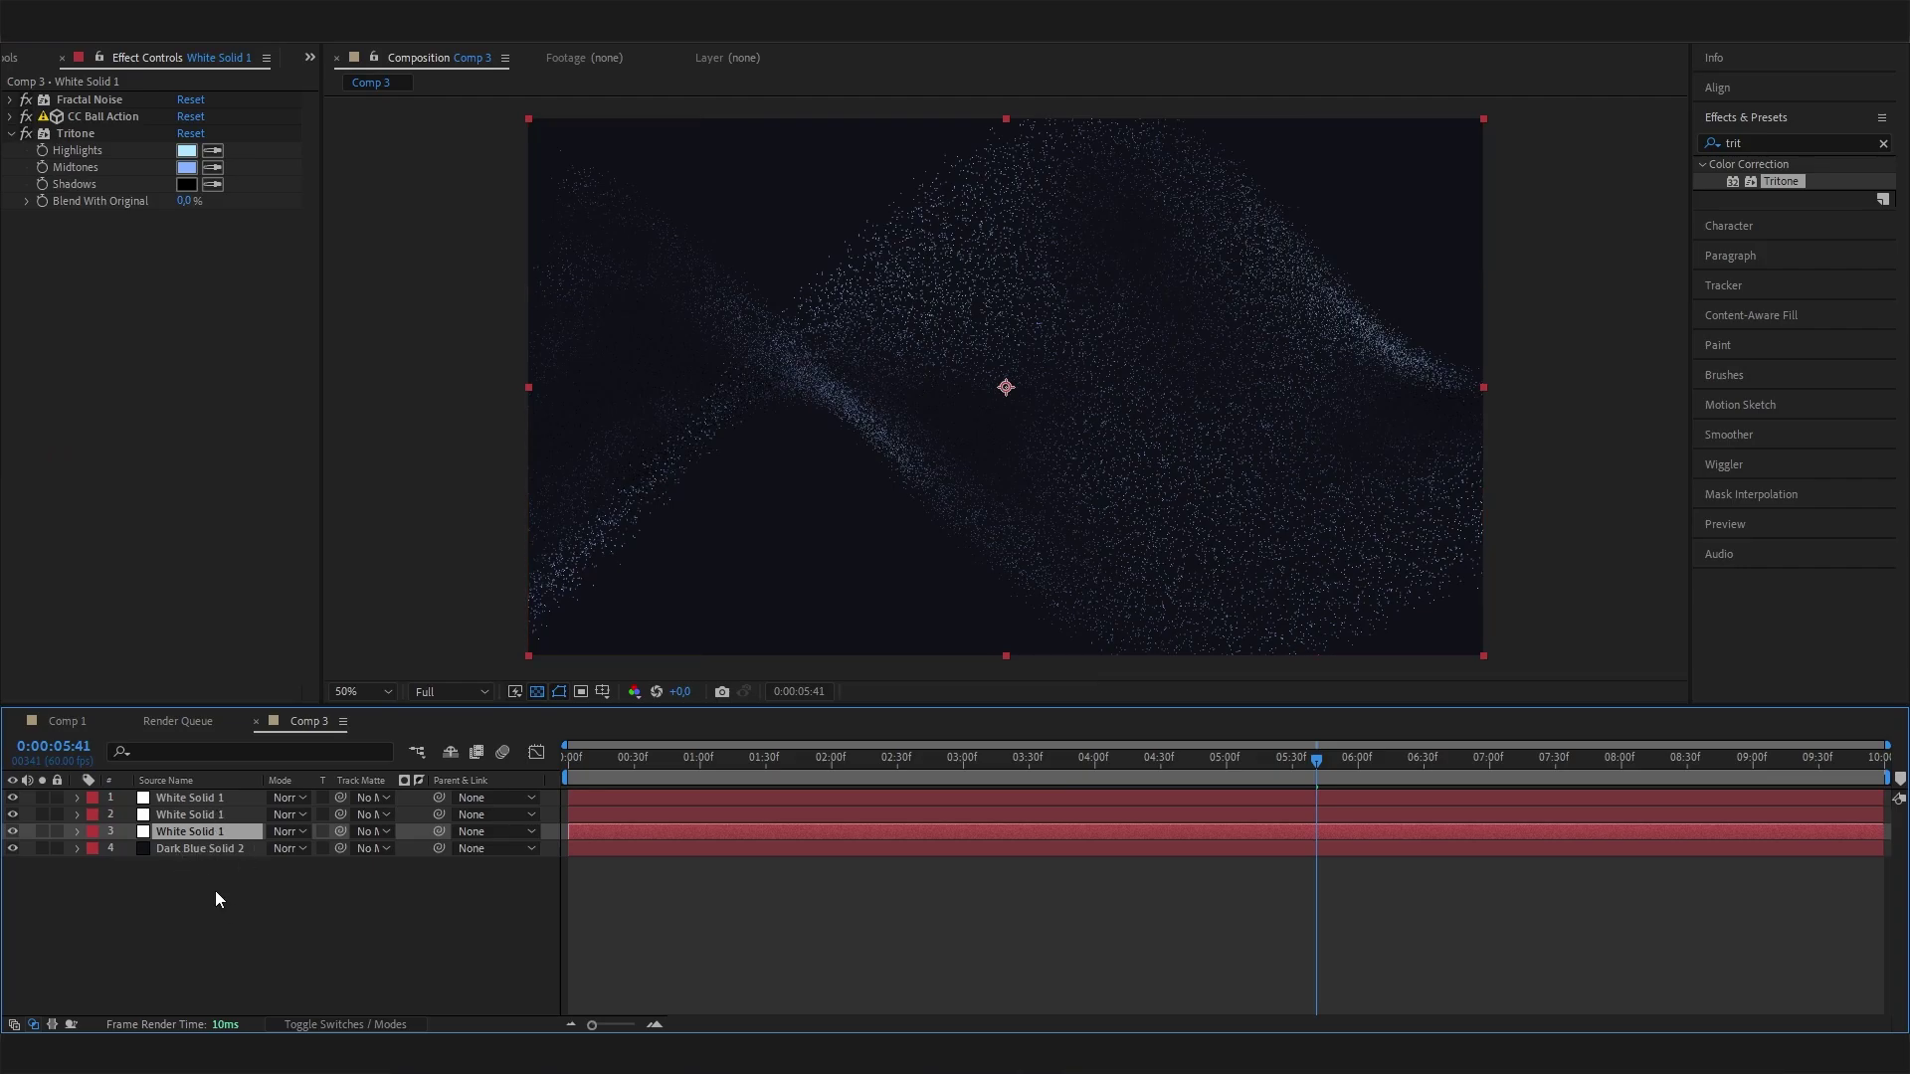
left_click(215, 891)
left_click(199, 831)
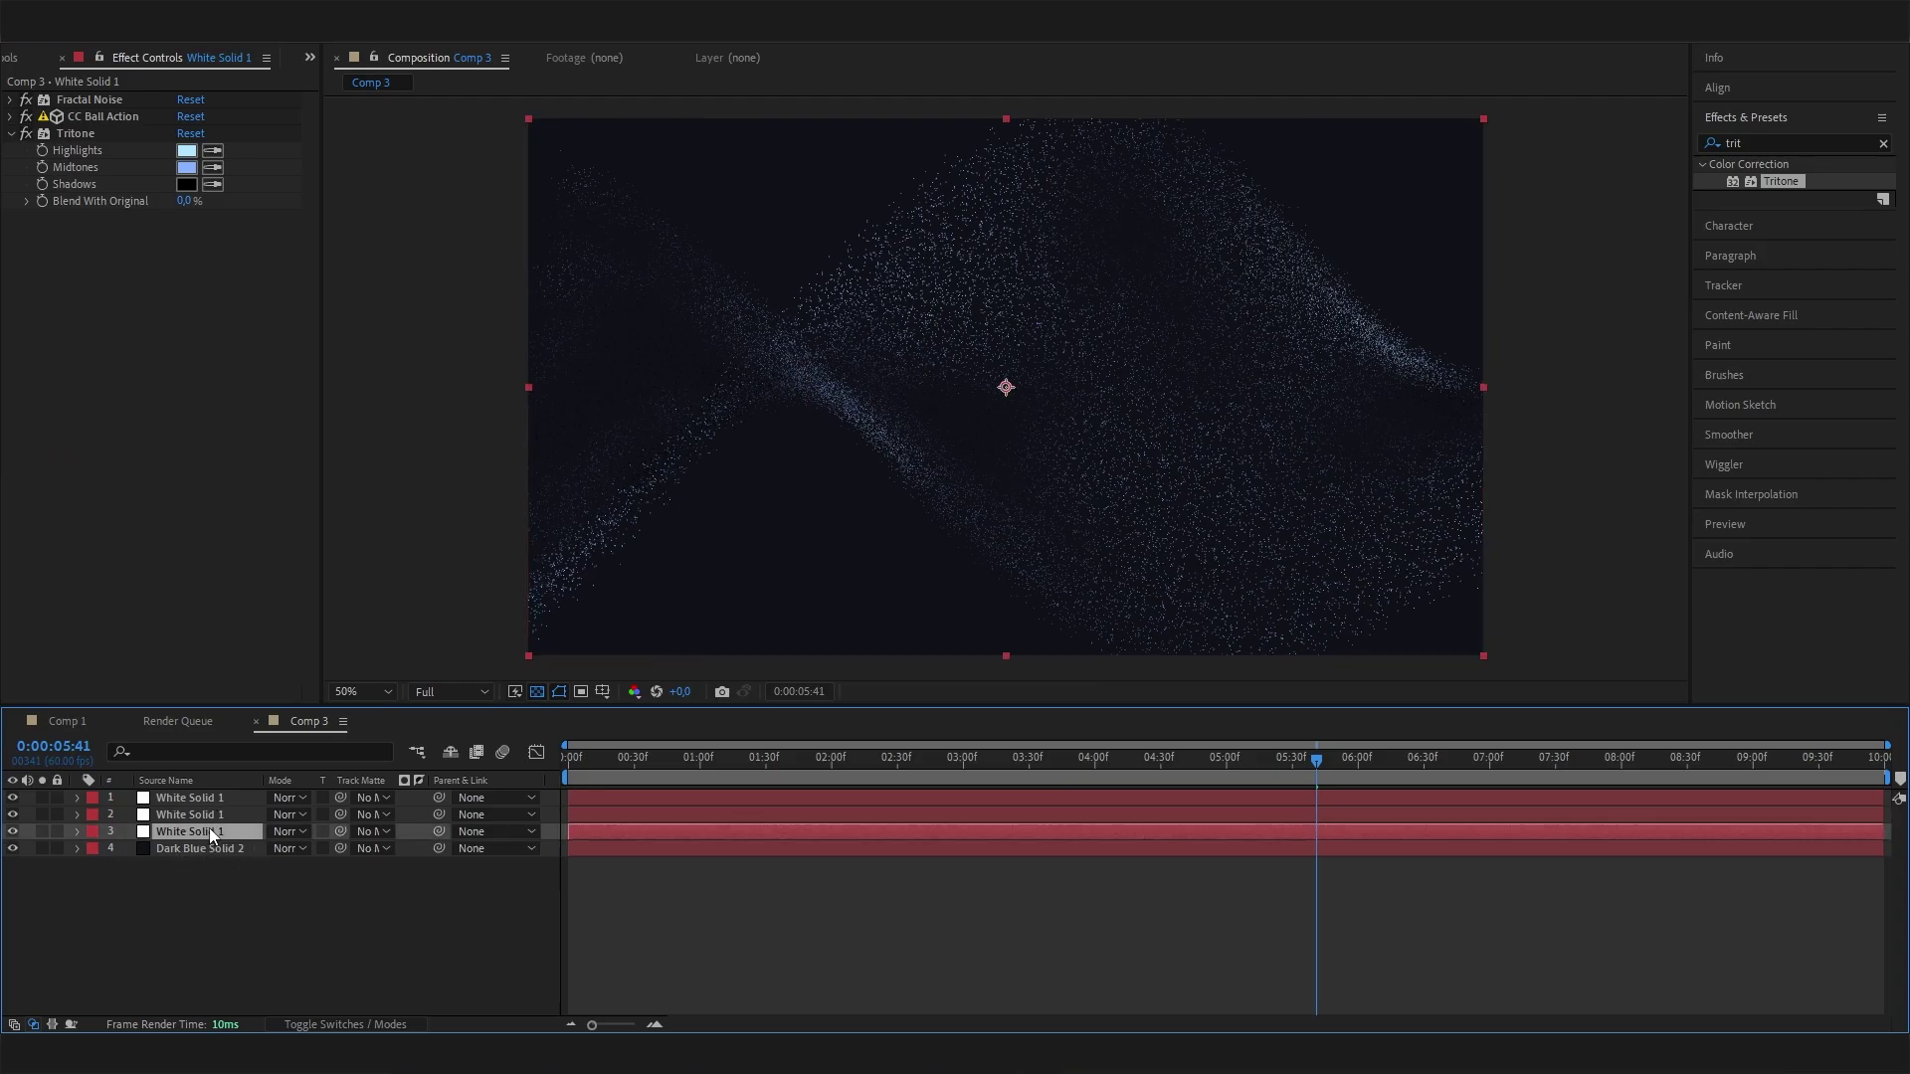
- Apply Gaussian Blur to the particle layer with Blurriness 200
left_click(1822, 122)
key("ctrl+f")
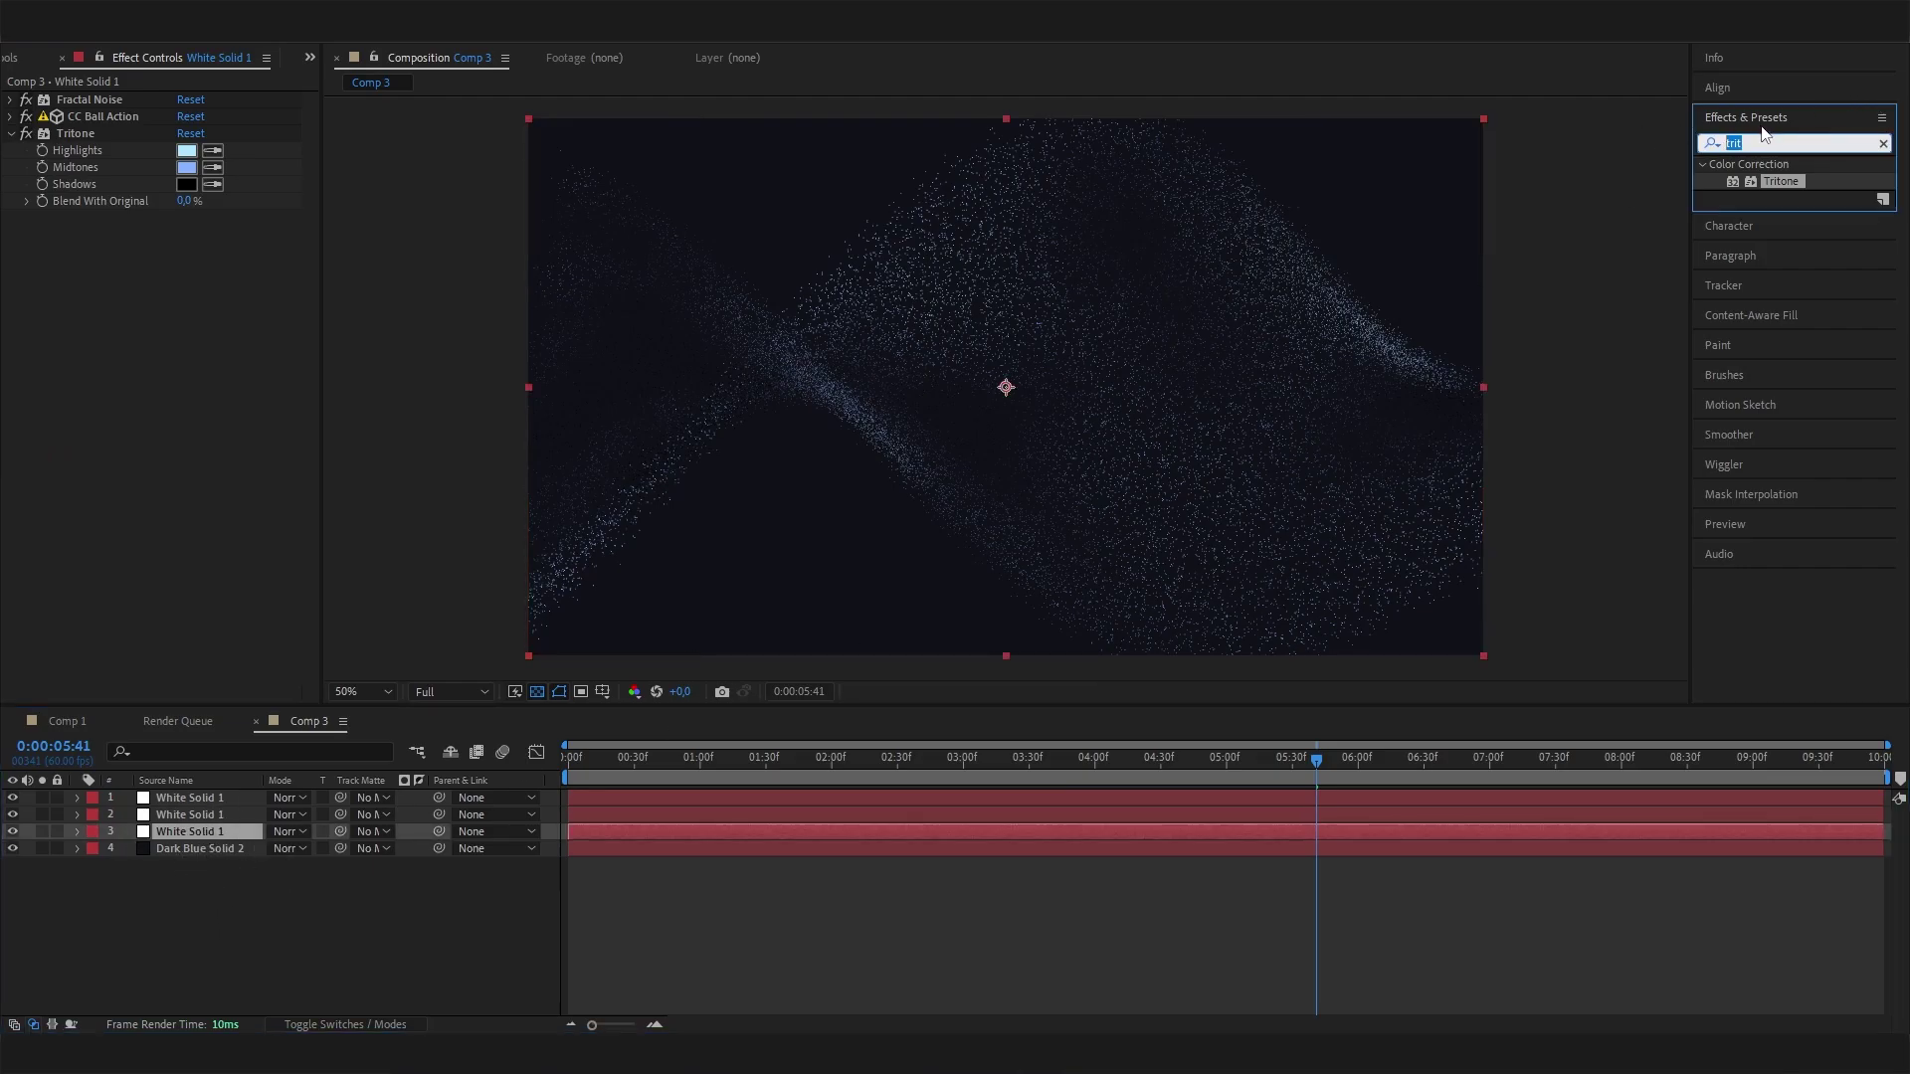
key("BackSpace")
scroll(1808, 493, "down", 5)
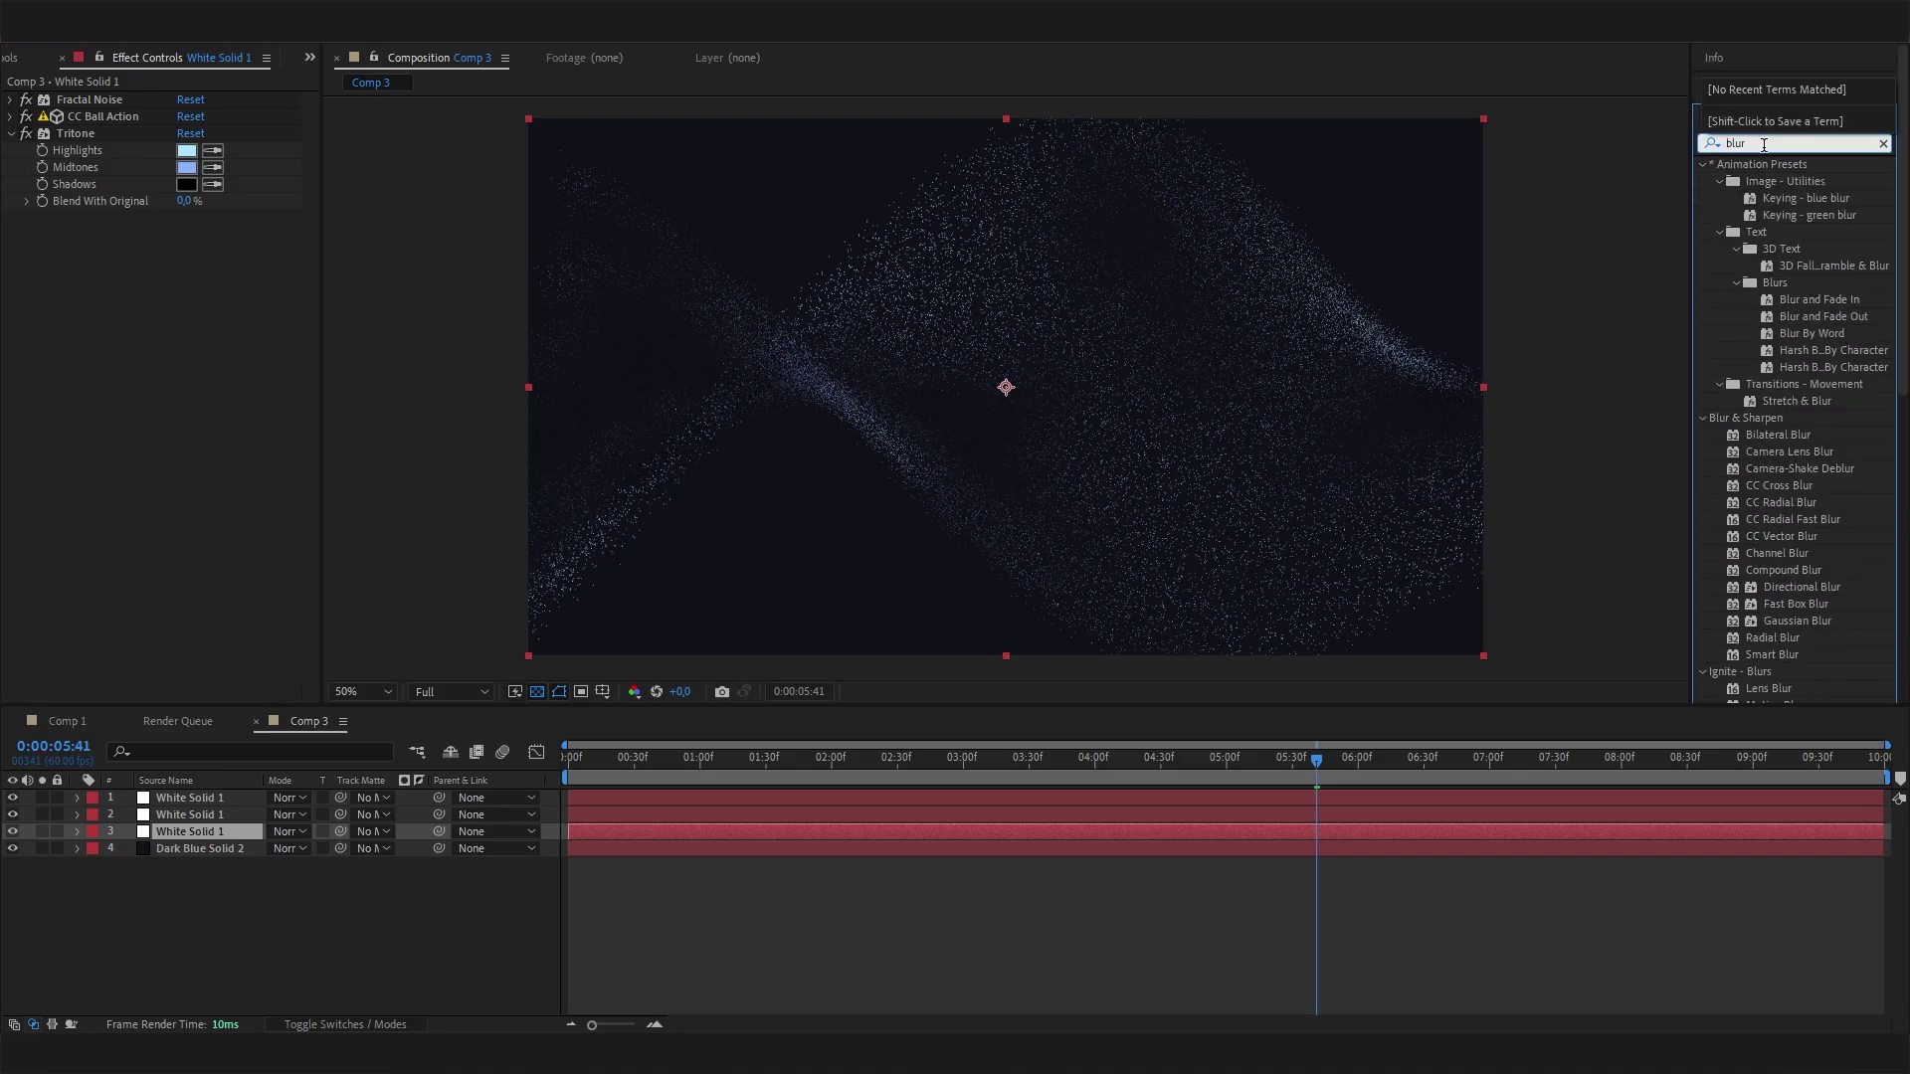
scroll(1808, 494, "down", 3)
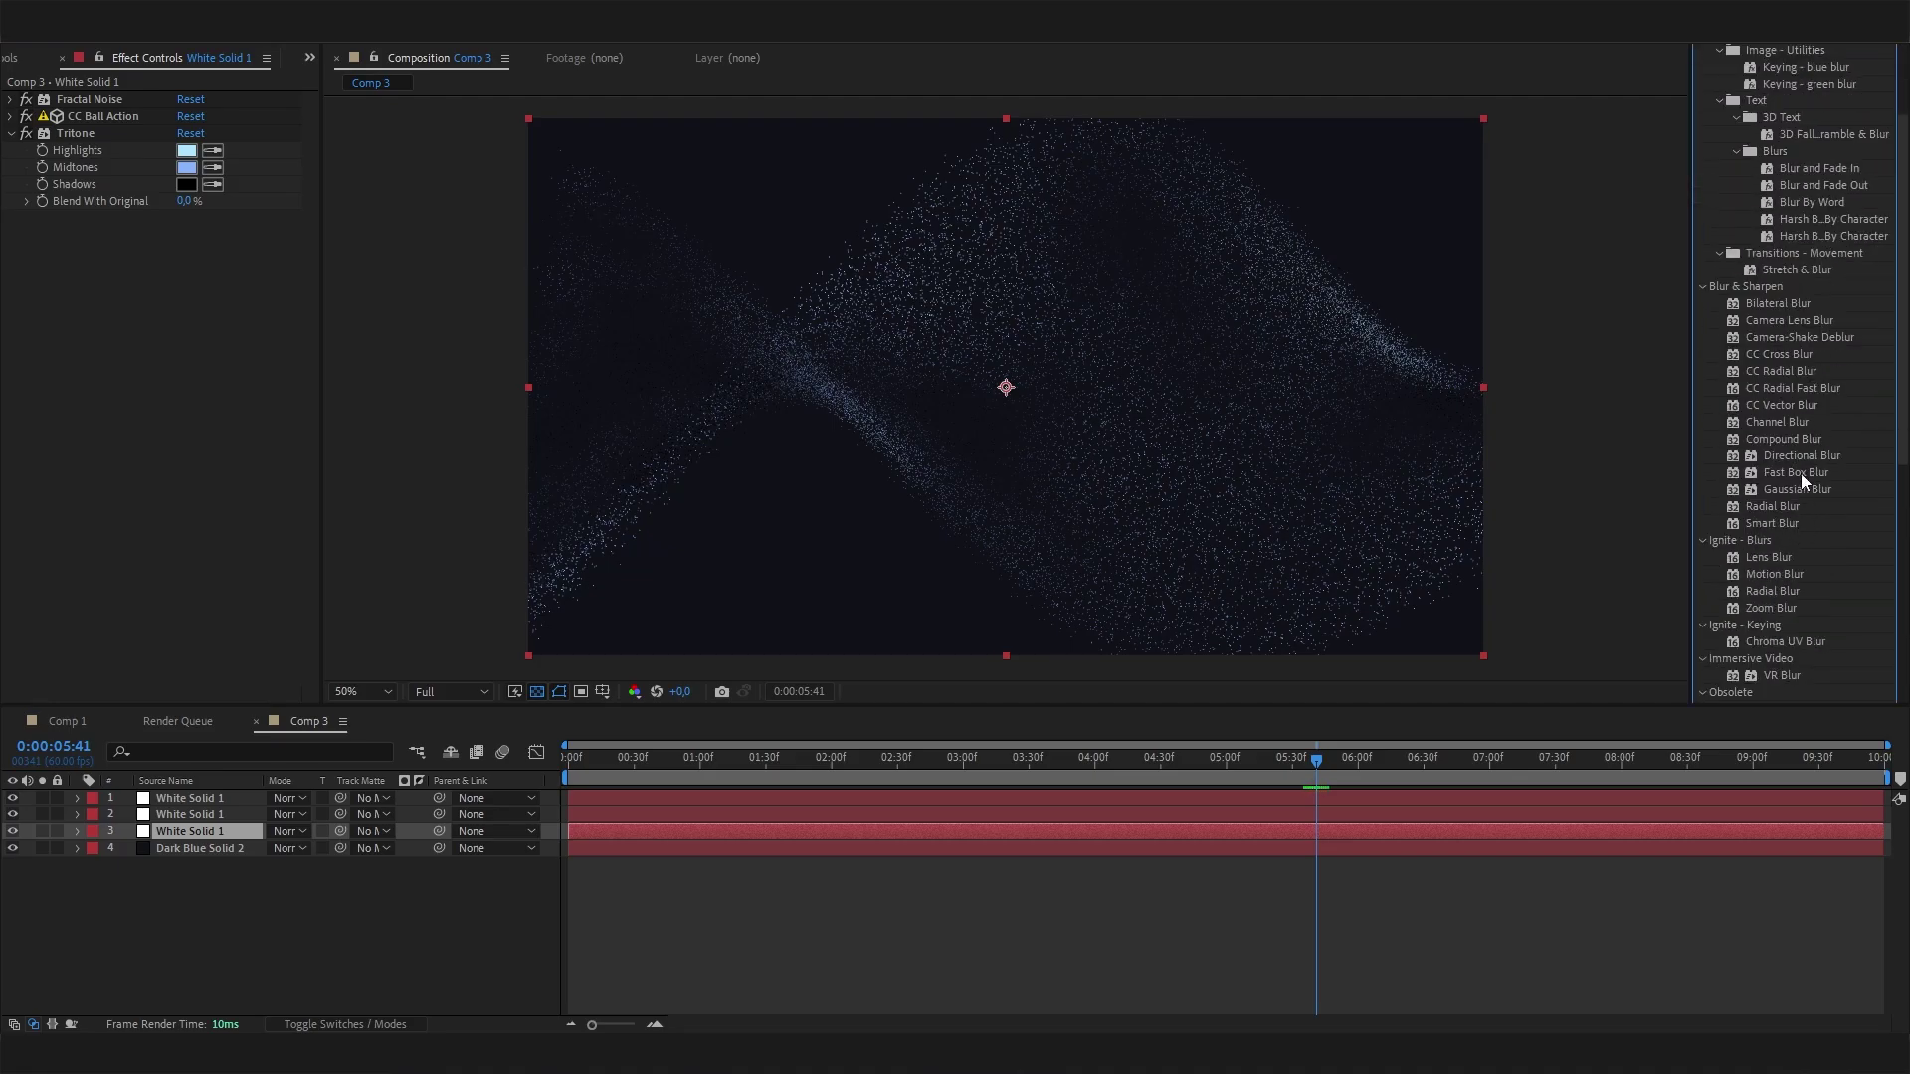
left_click_drag(1794, 488, 259, 453)
left_click(185, 235)
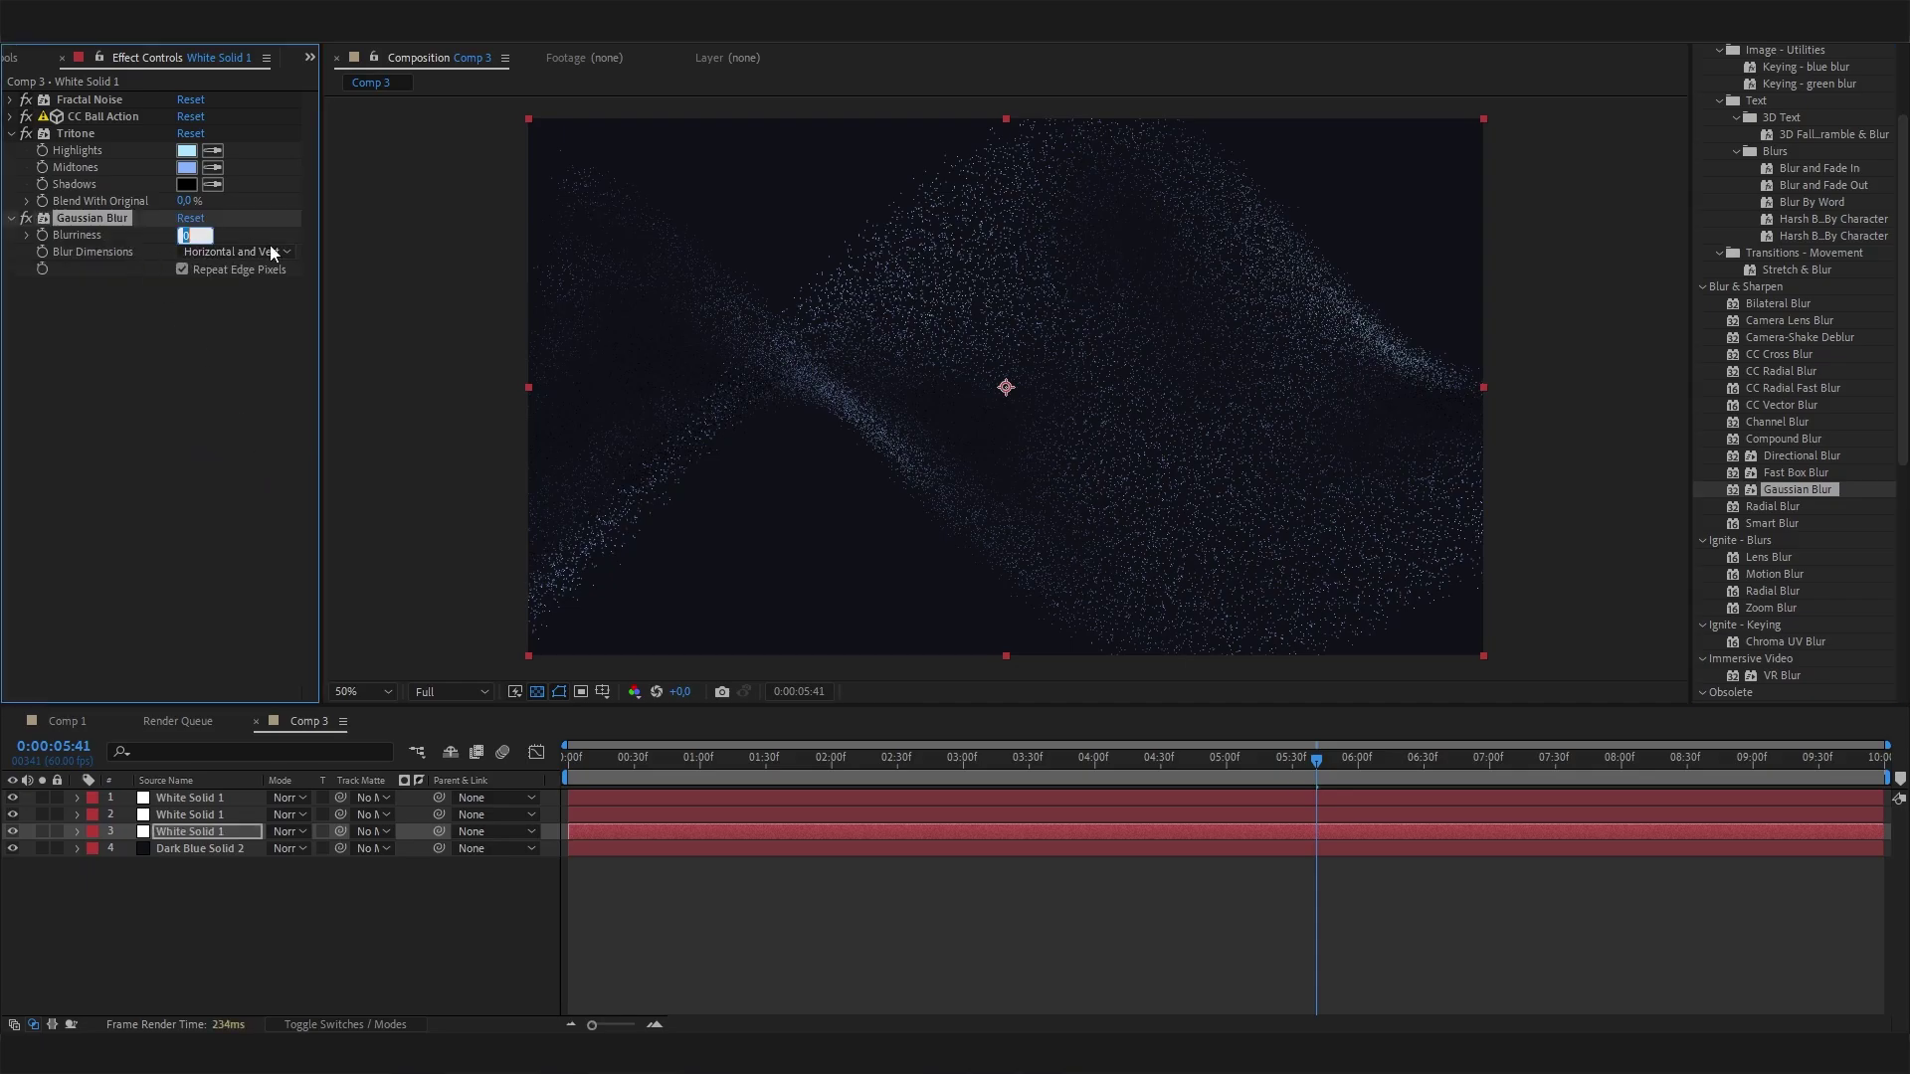
type("200")
key("Return")
- Try a CC Ball Action Ball Size of 28, then return it to 12
left_click(11, 116)
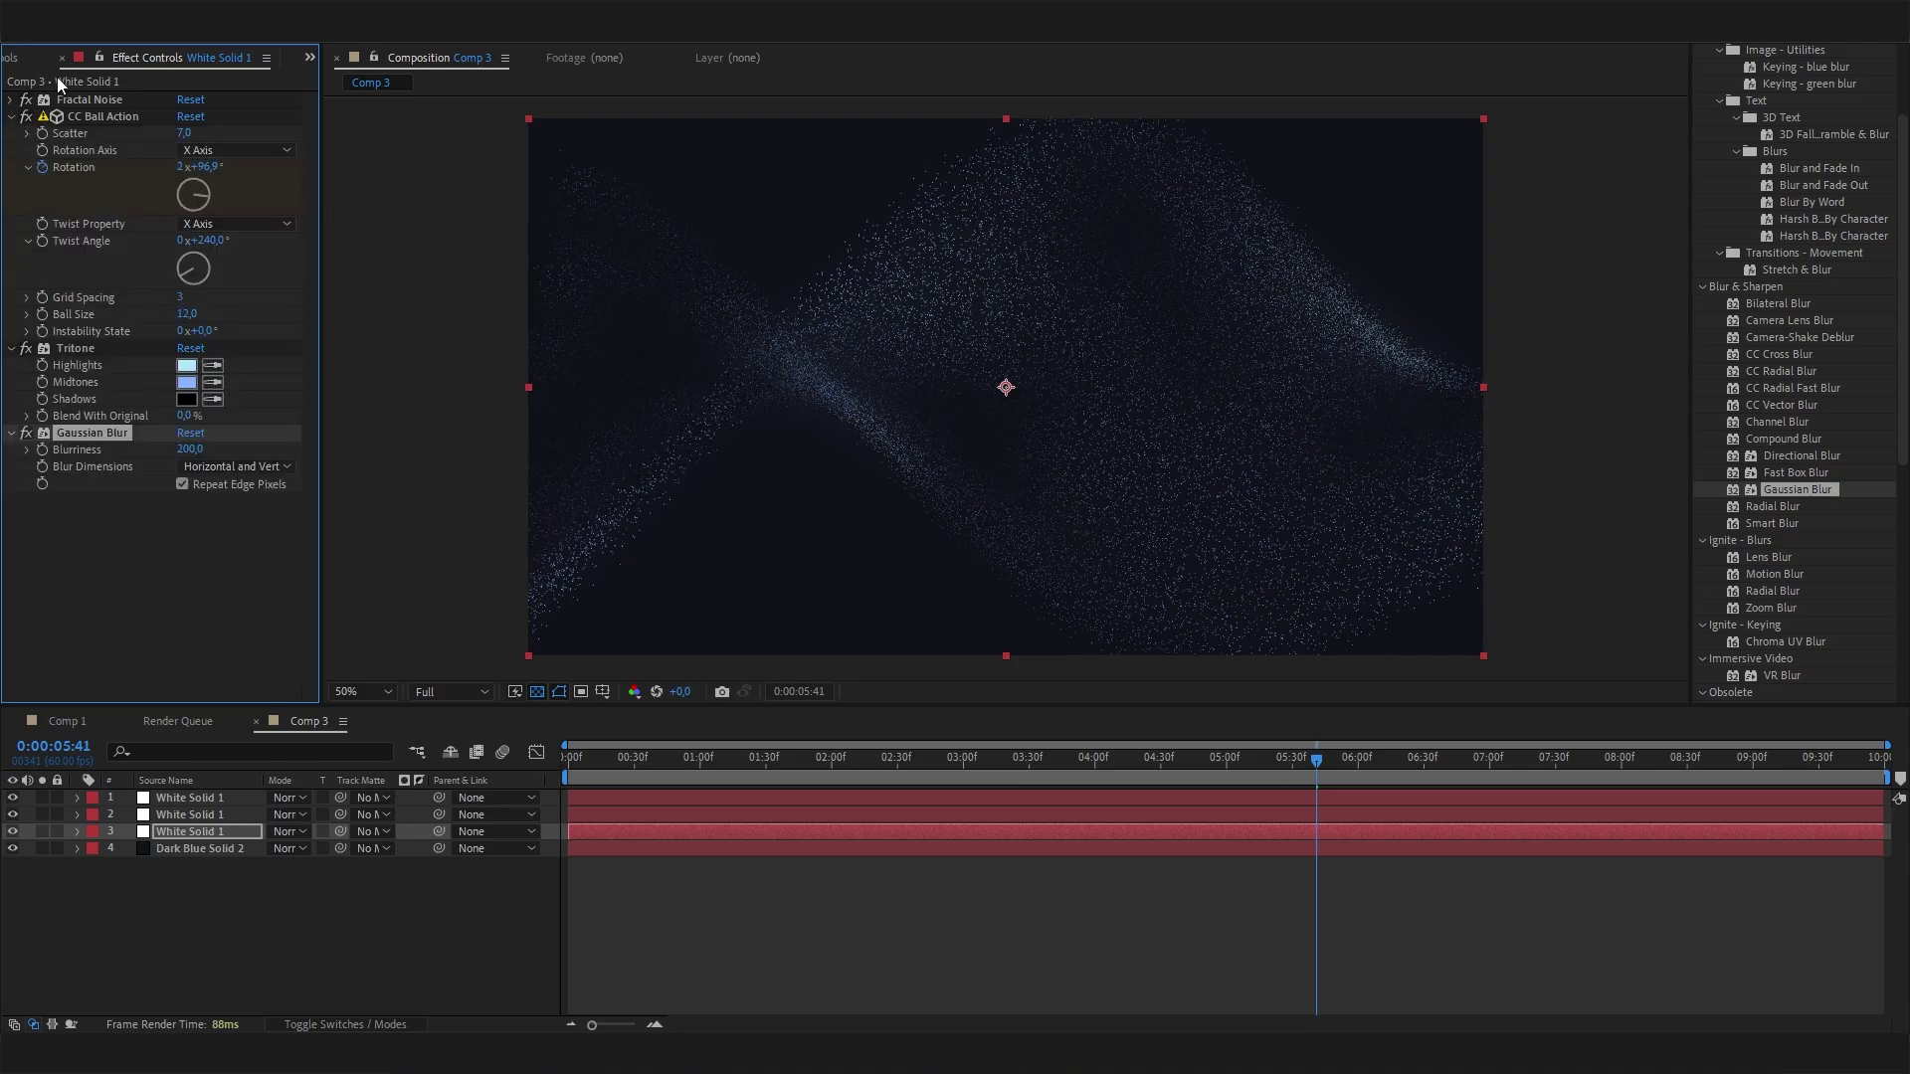
left_click(187, 316)
type("28")
key("Return")
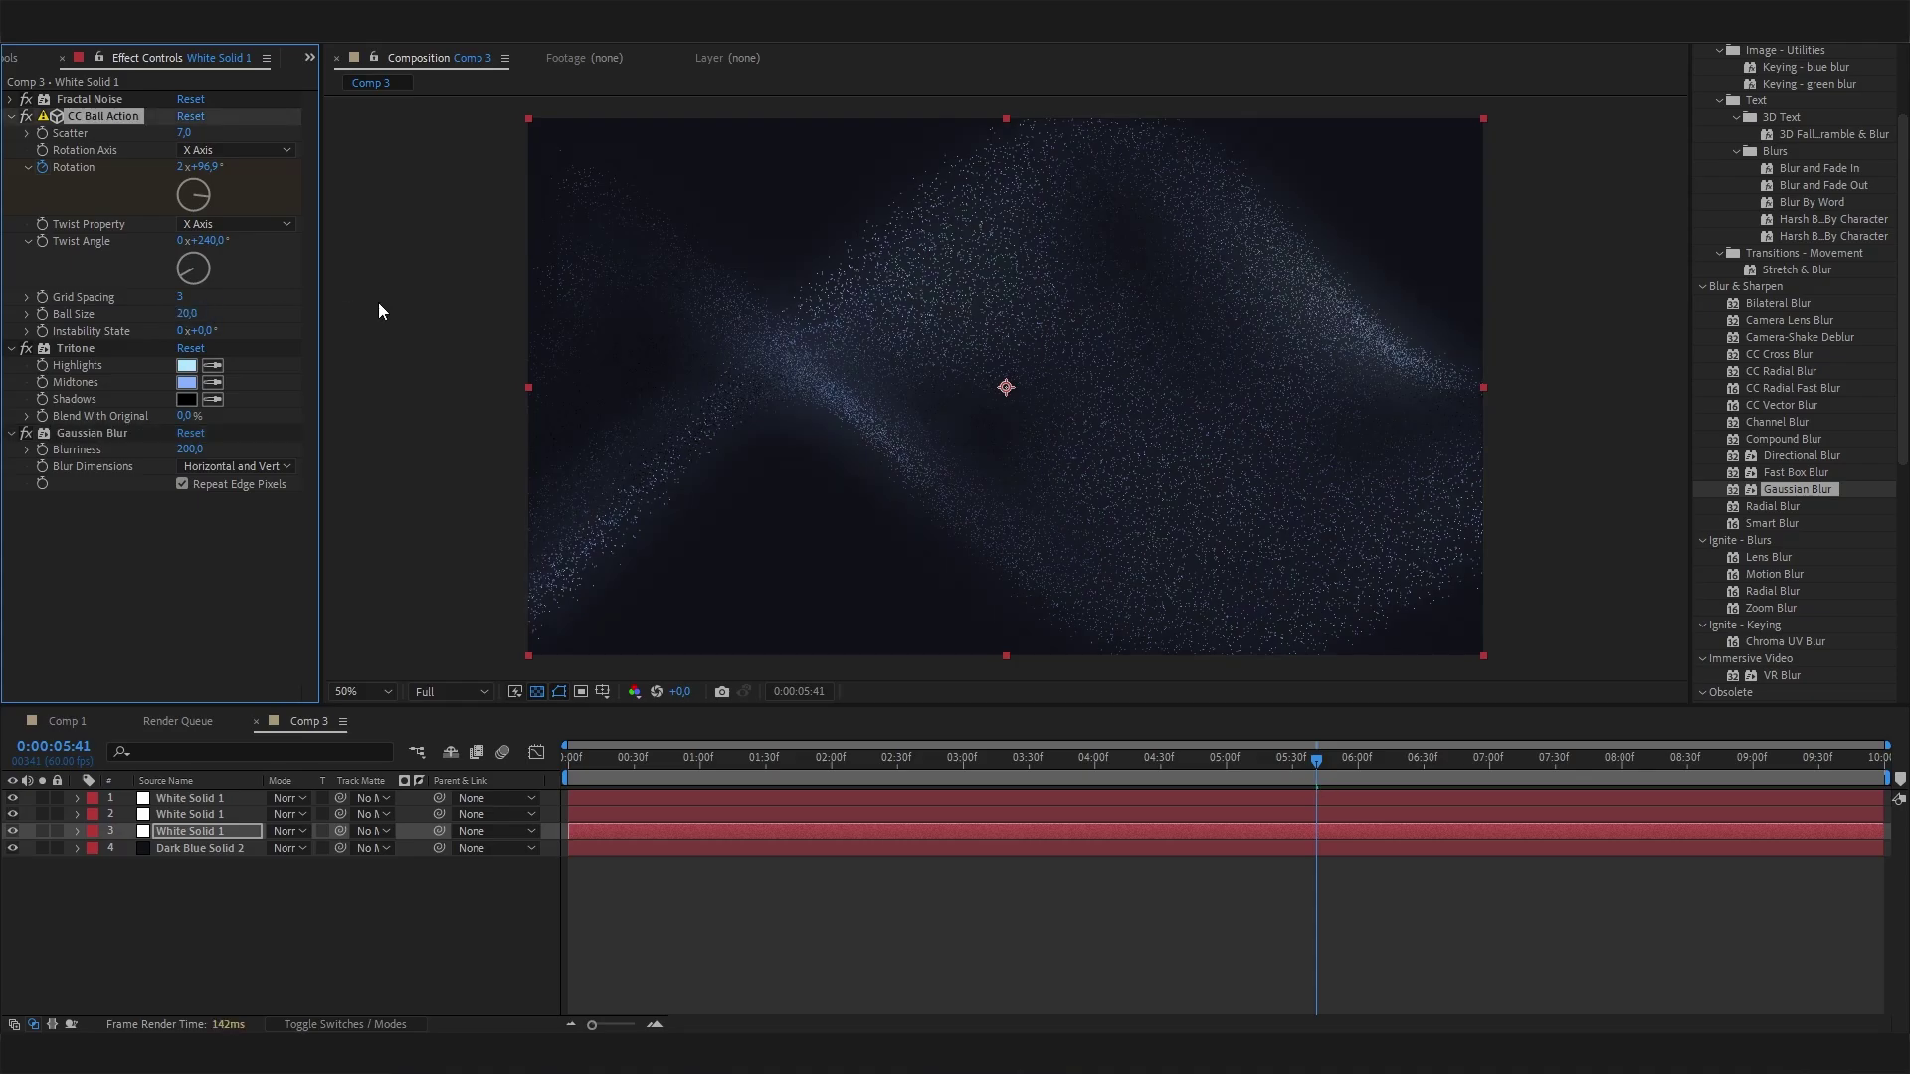
left_click(187, 314)
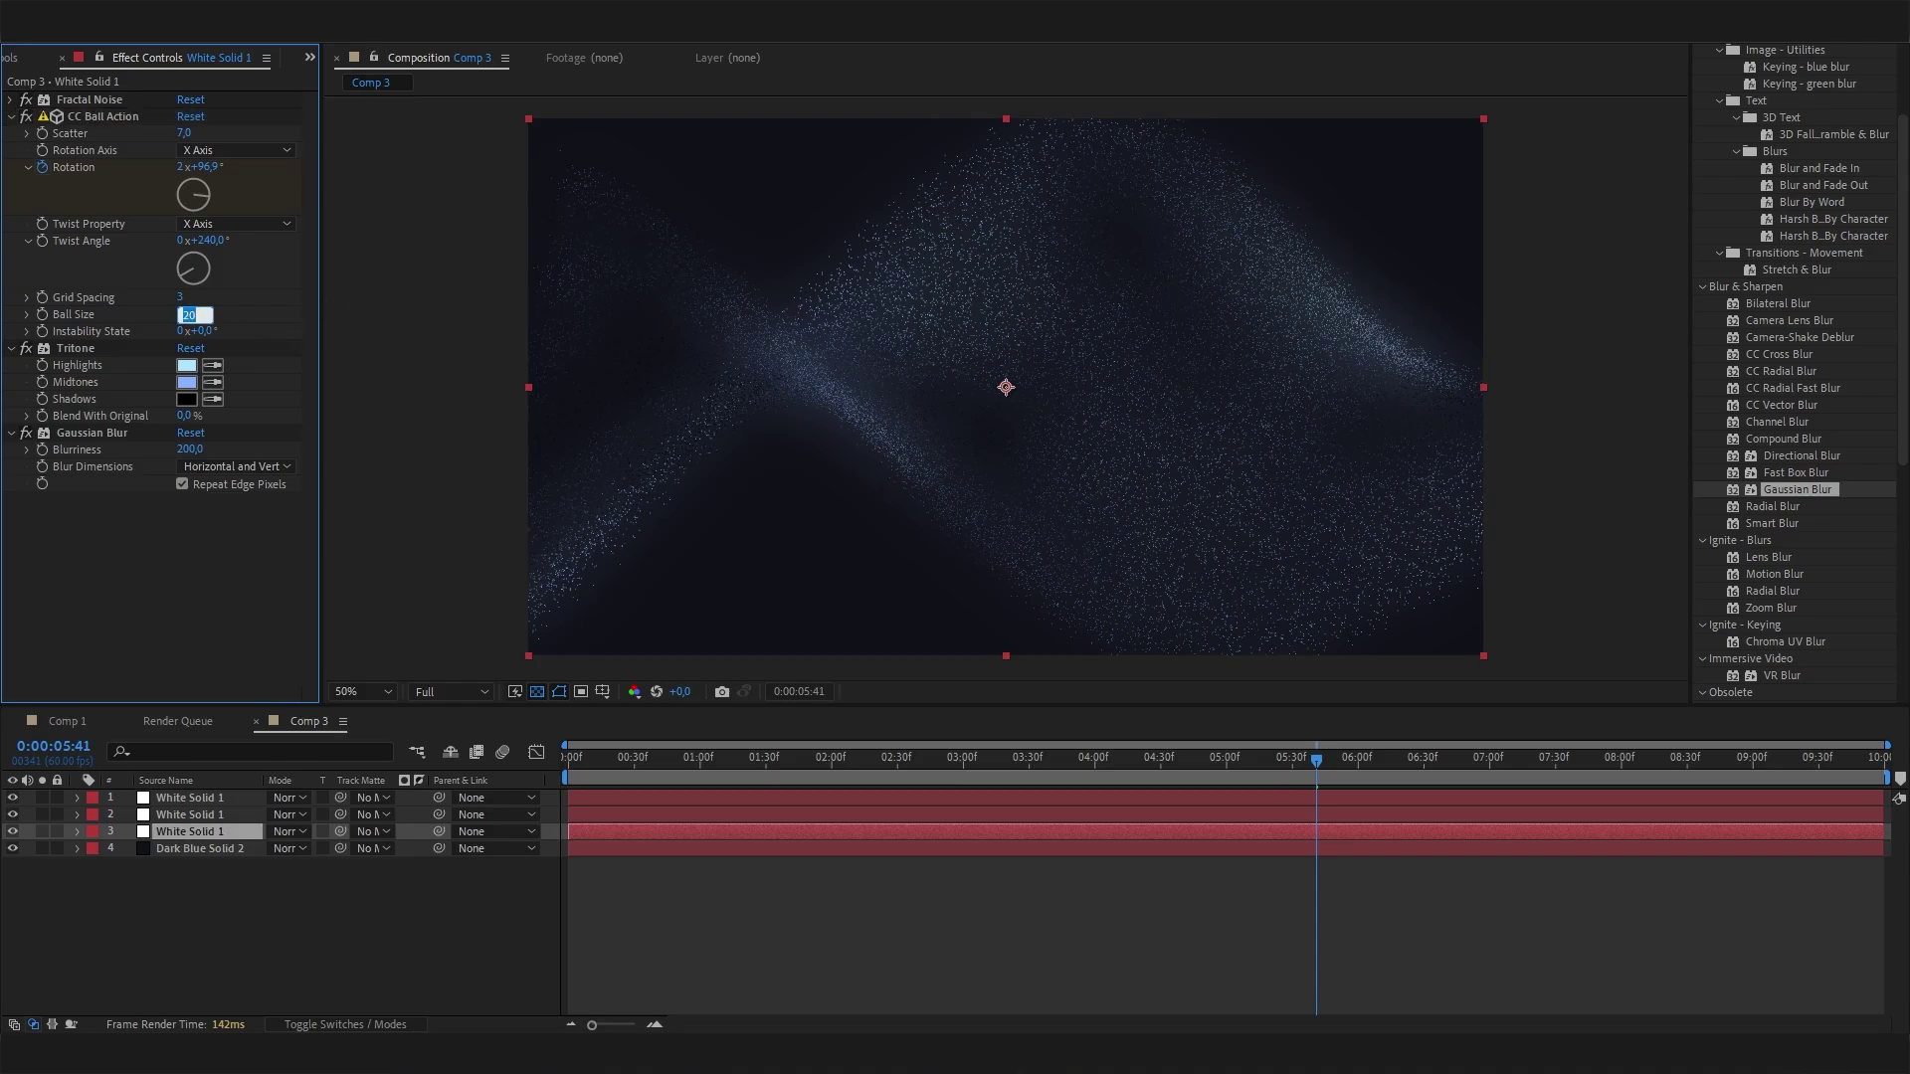
type("12")
key("Return")
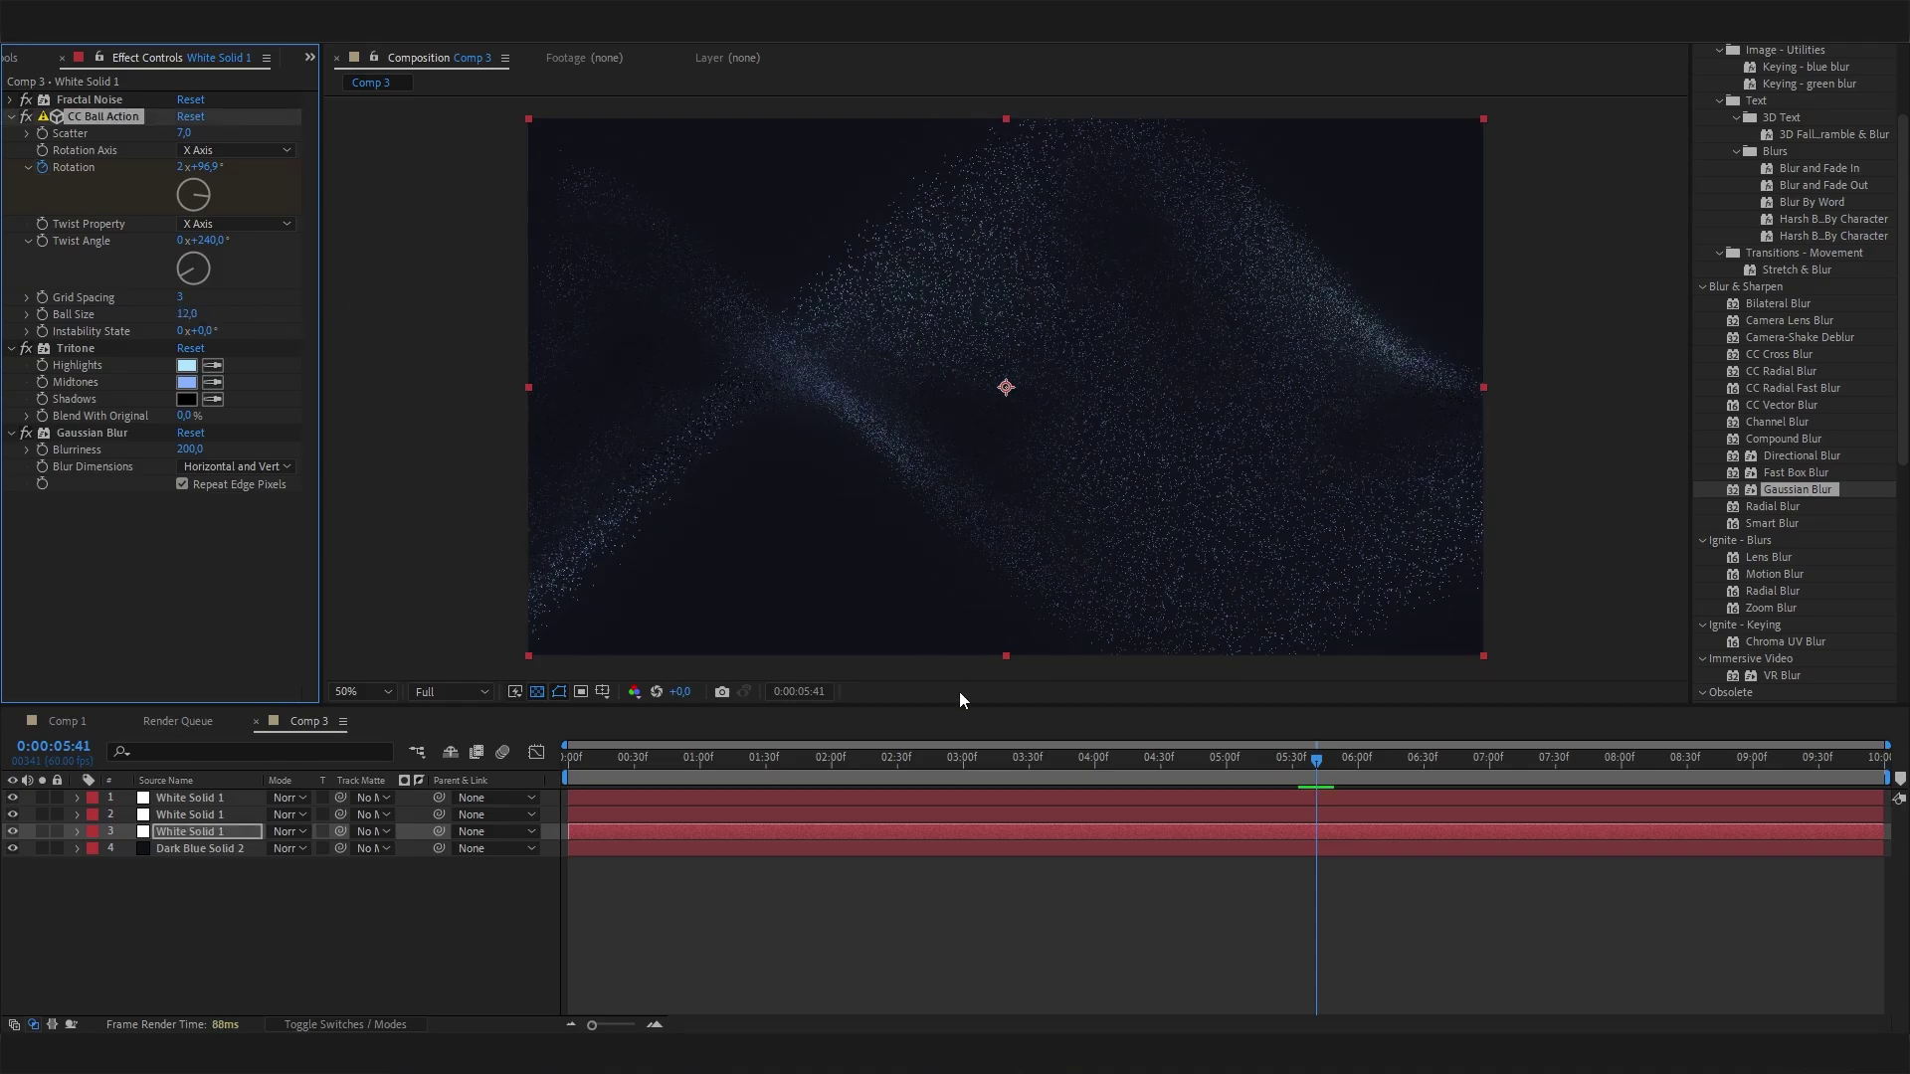
- Scrub through the wave, stop at 0:00:02:42, and select the top White Solid 1 layer
left_click_drag(1091, 773, 893, 769)
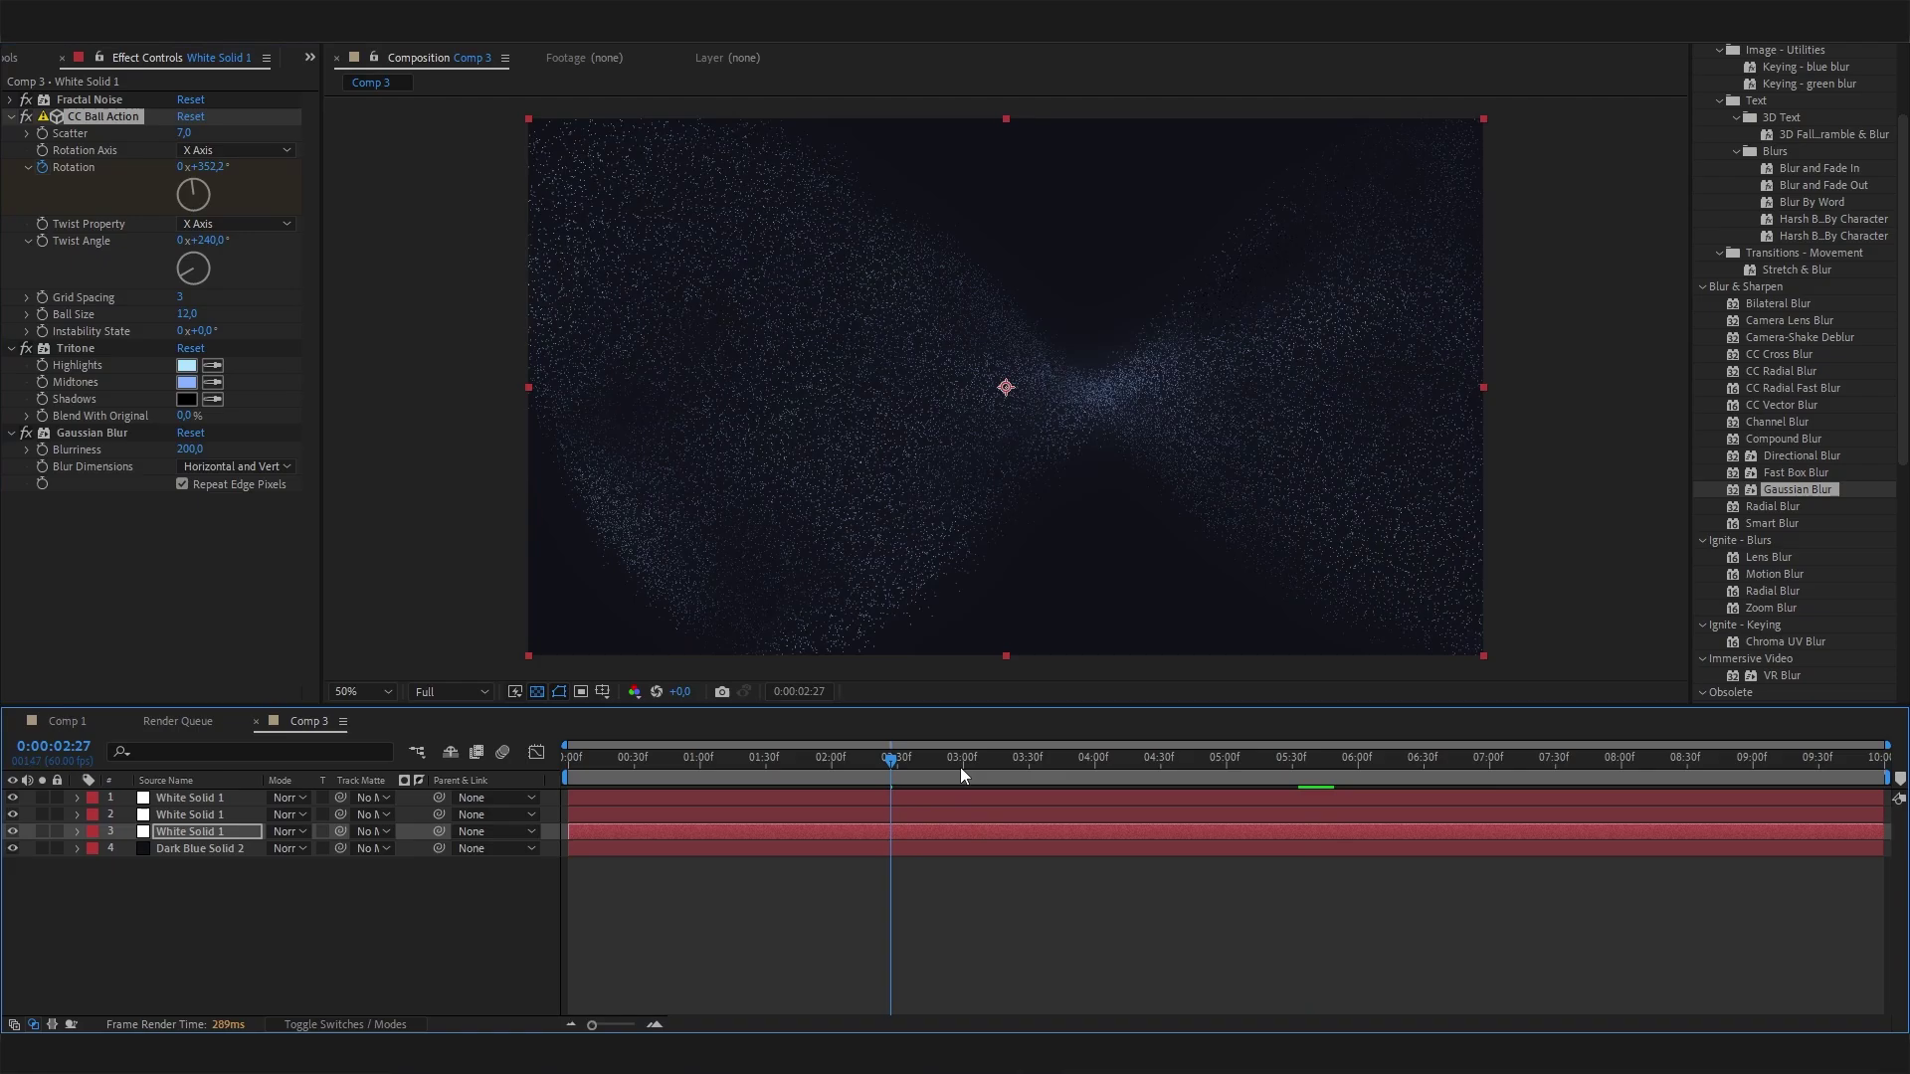
left_click(1116, 773)
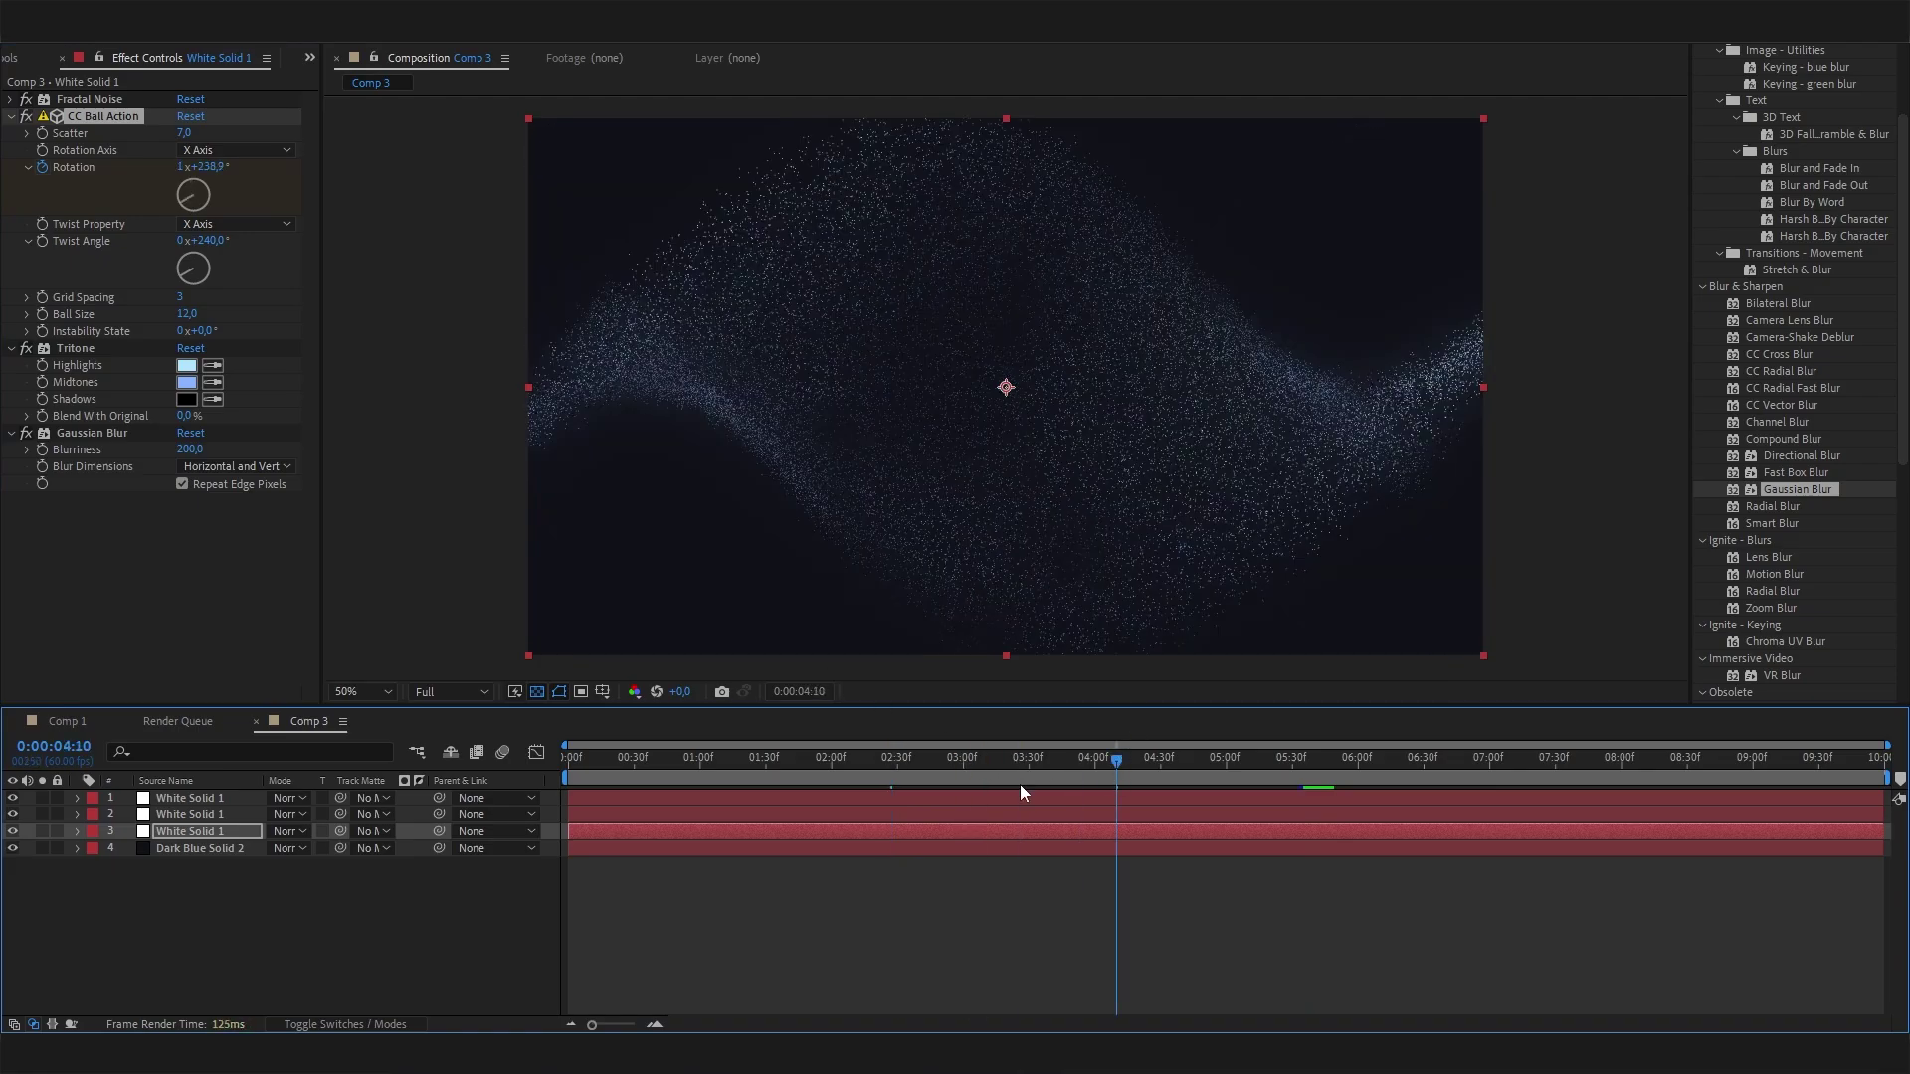
left_click_drag(980, 766, 956, 764)
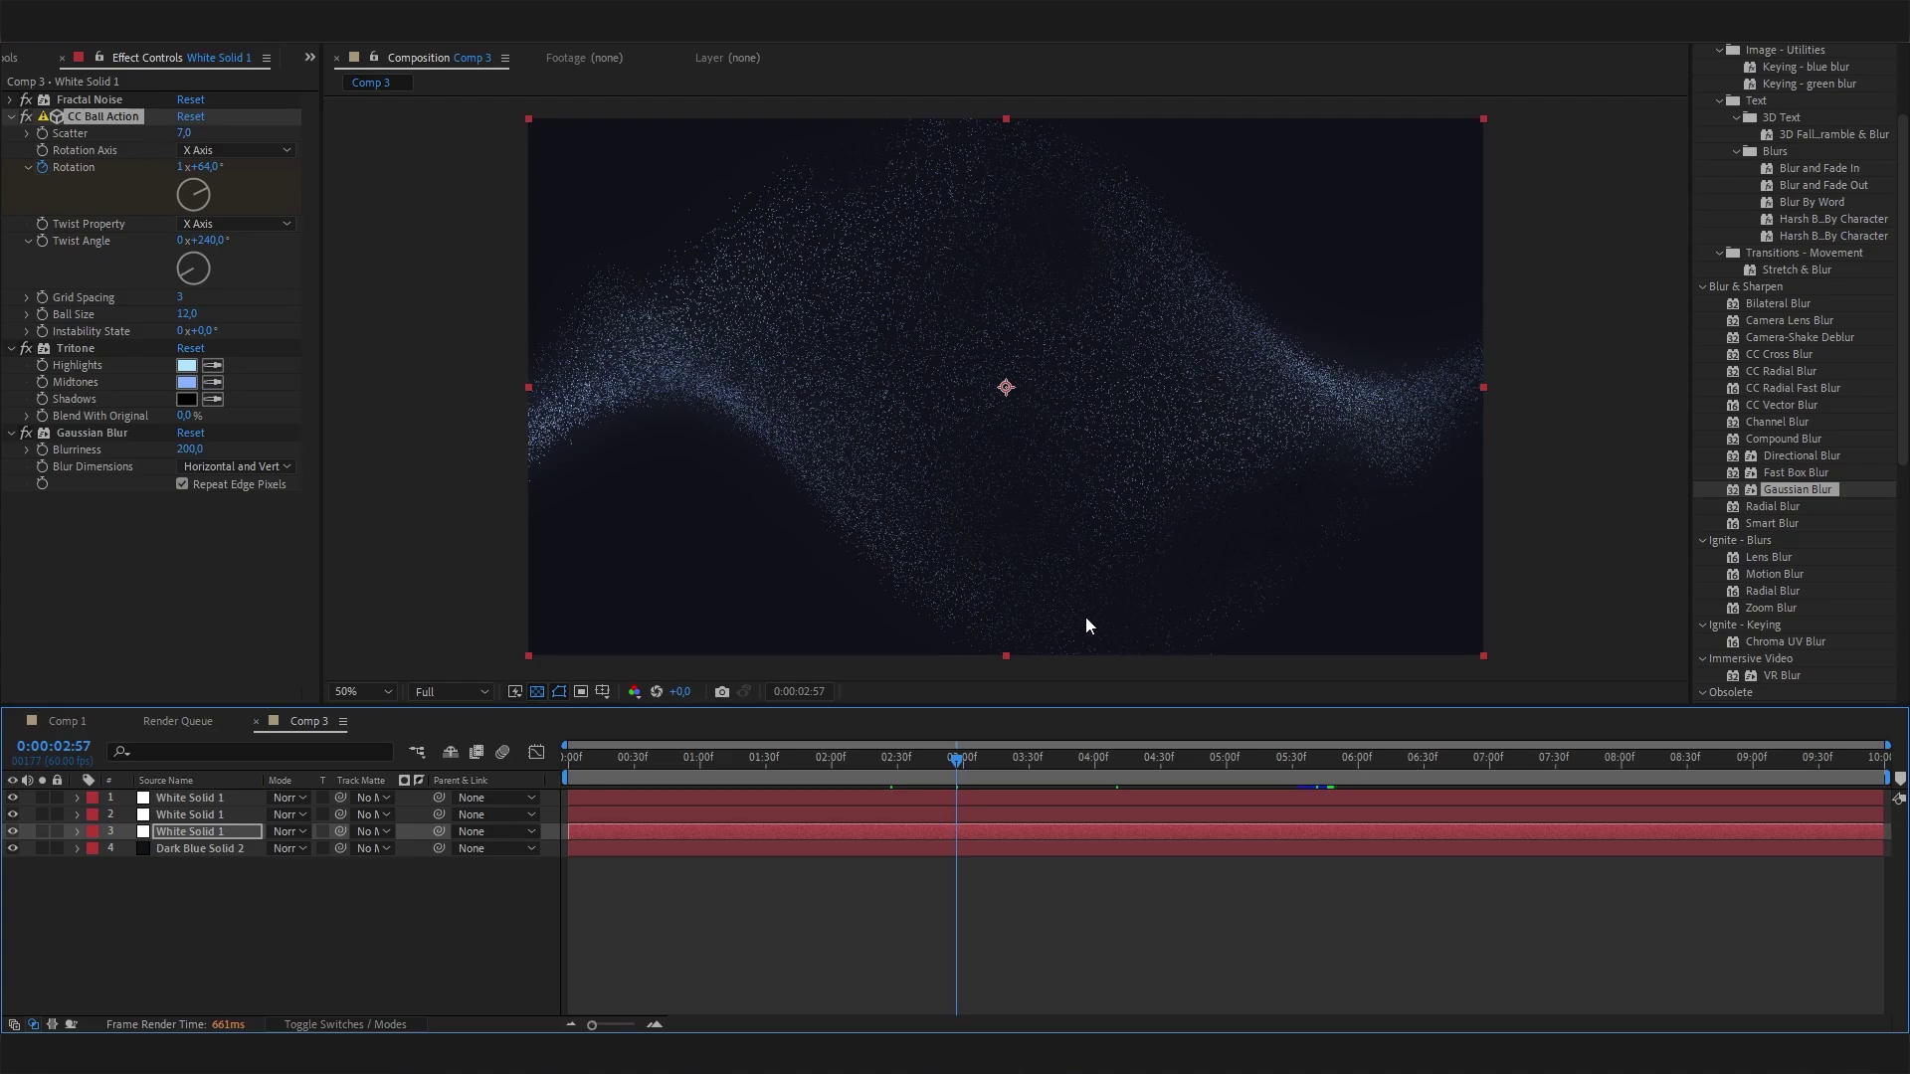
left_click(923, 758)
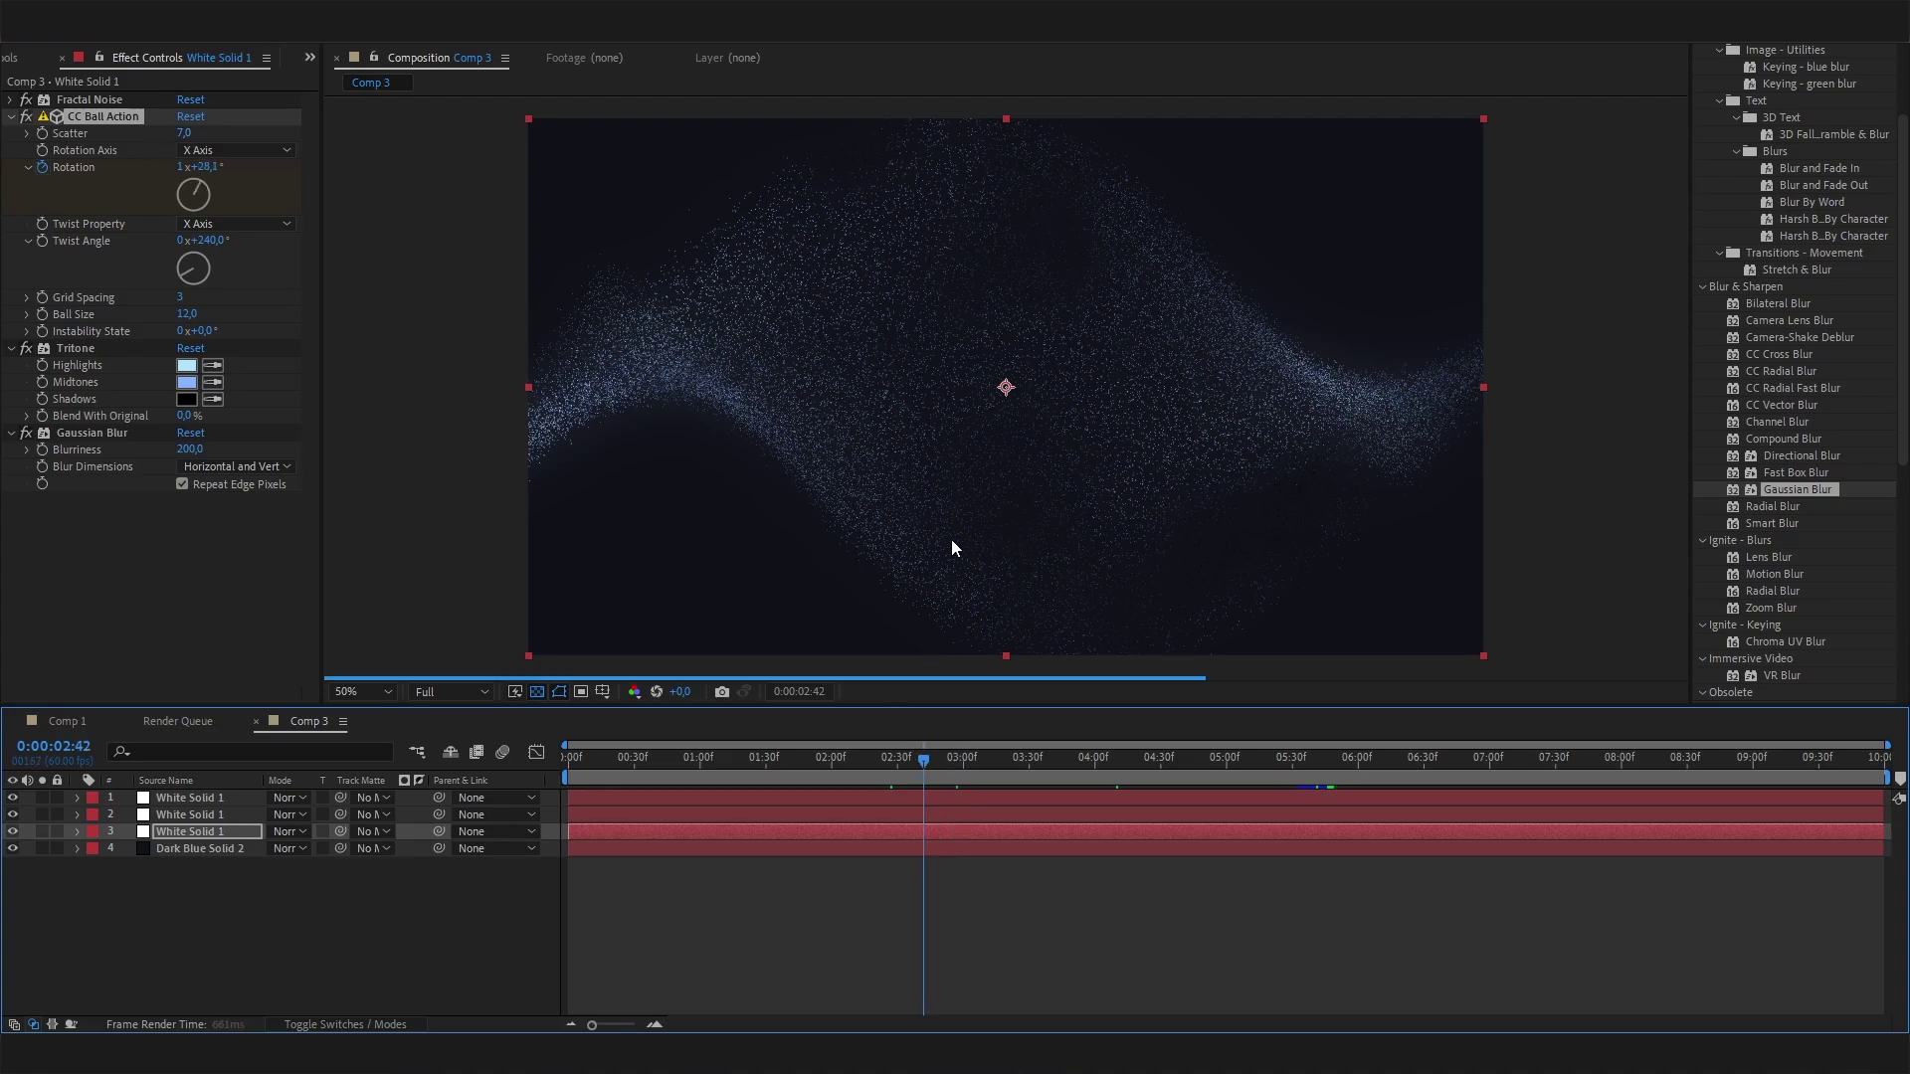
left_click(201, 814)
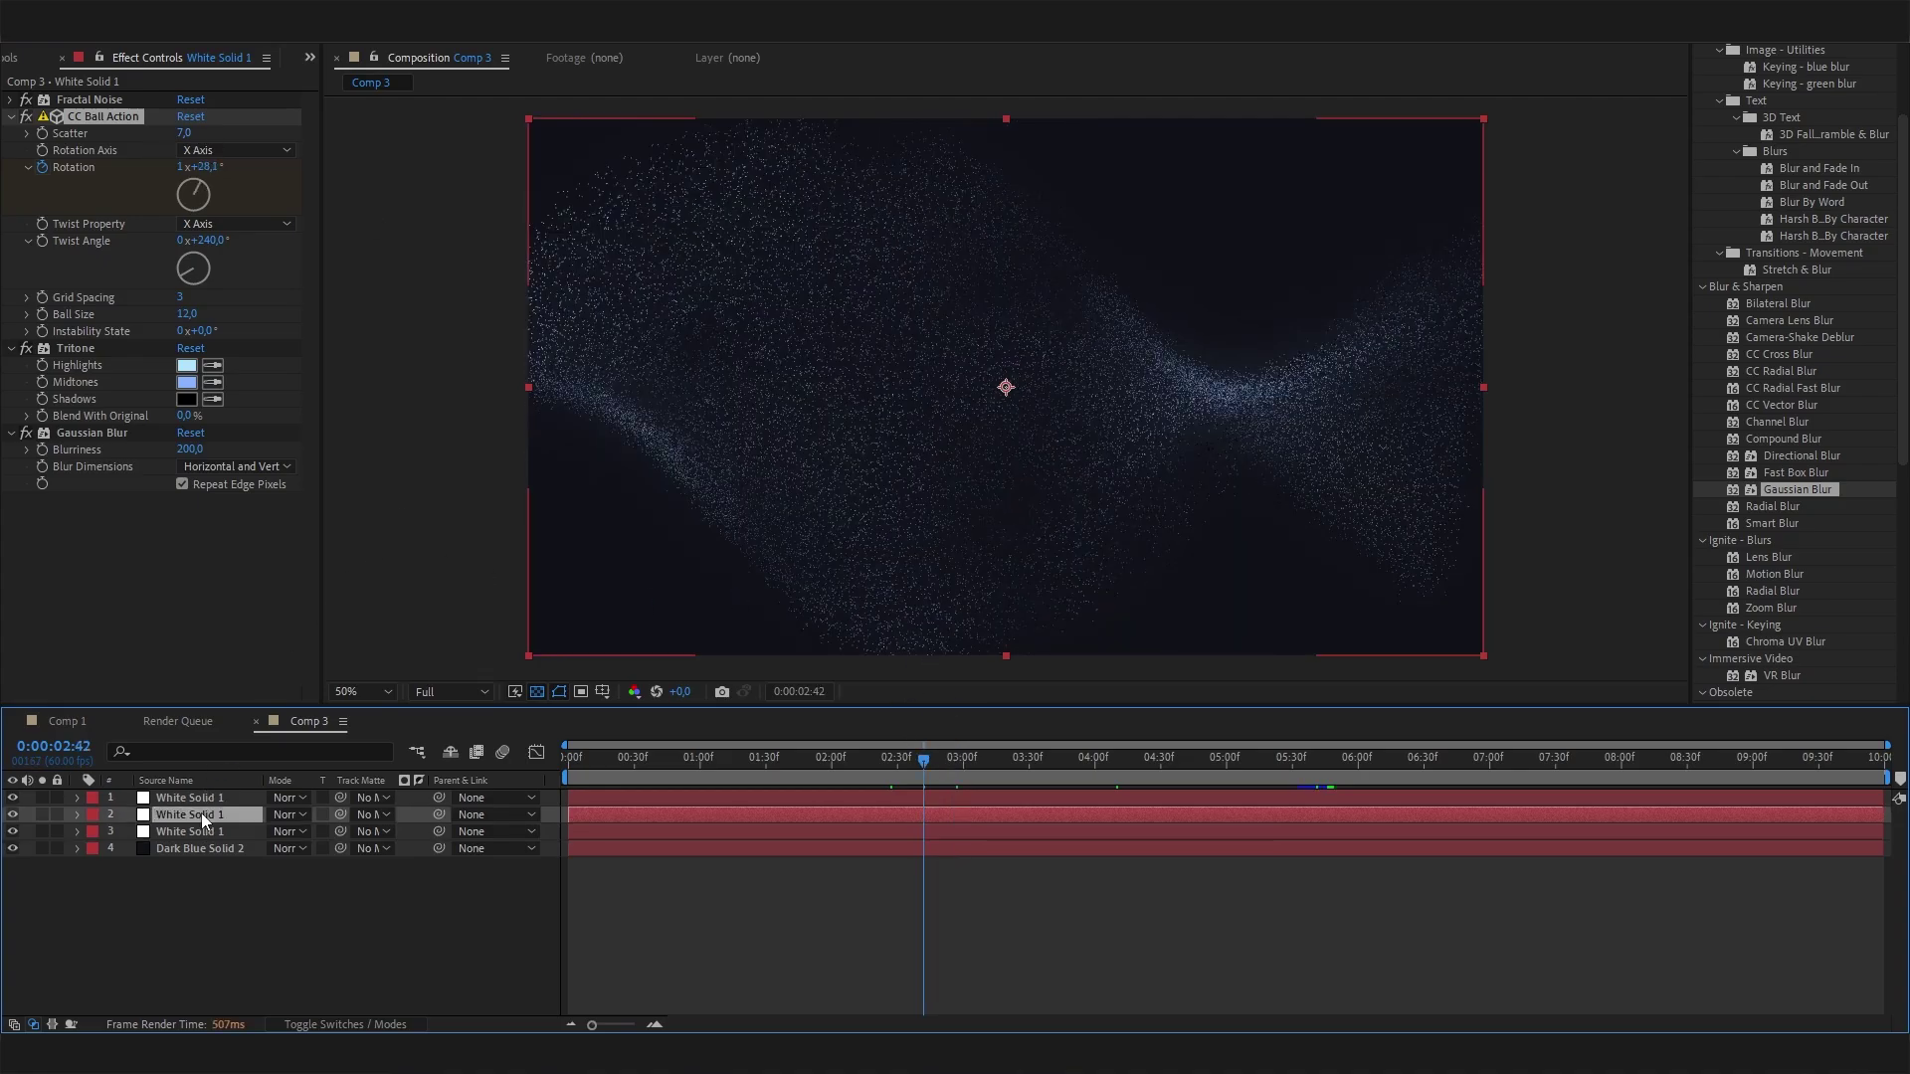
left_click(207, 885)
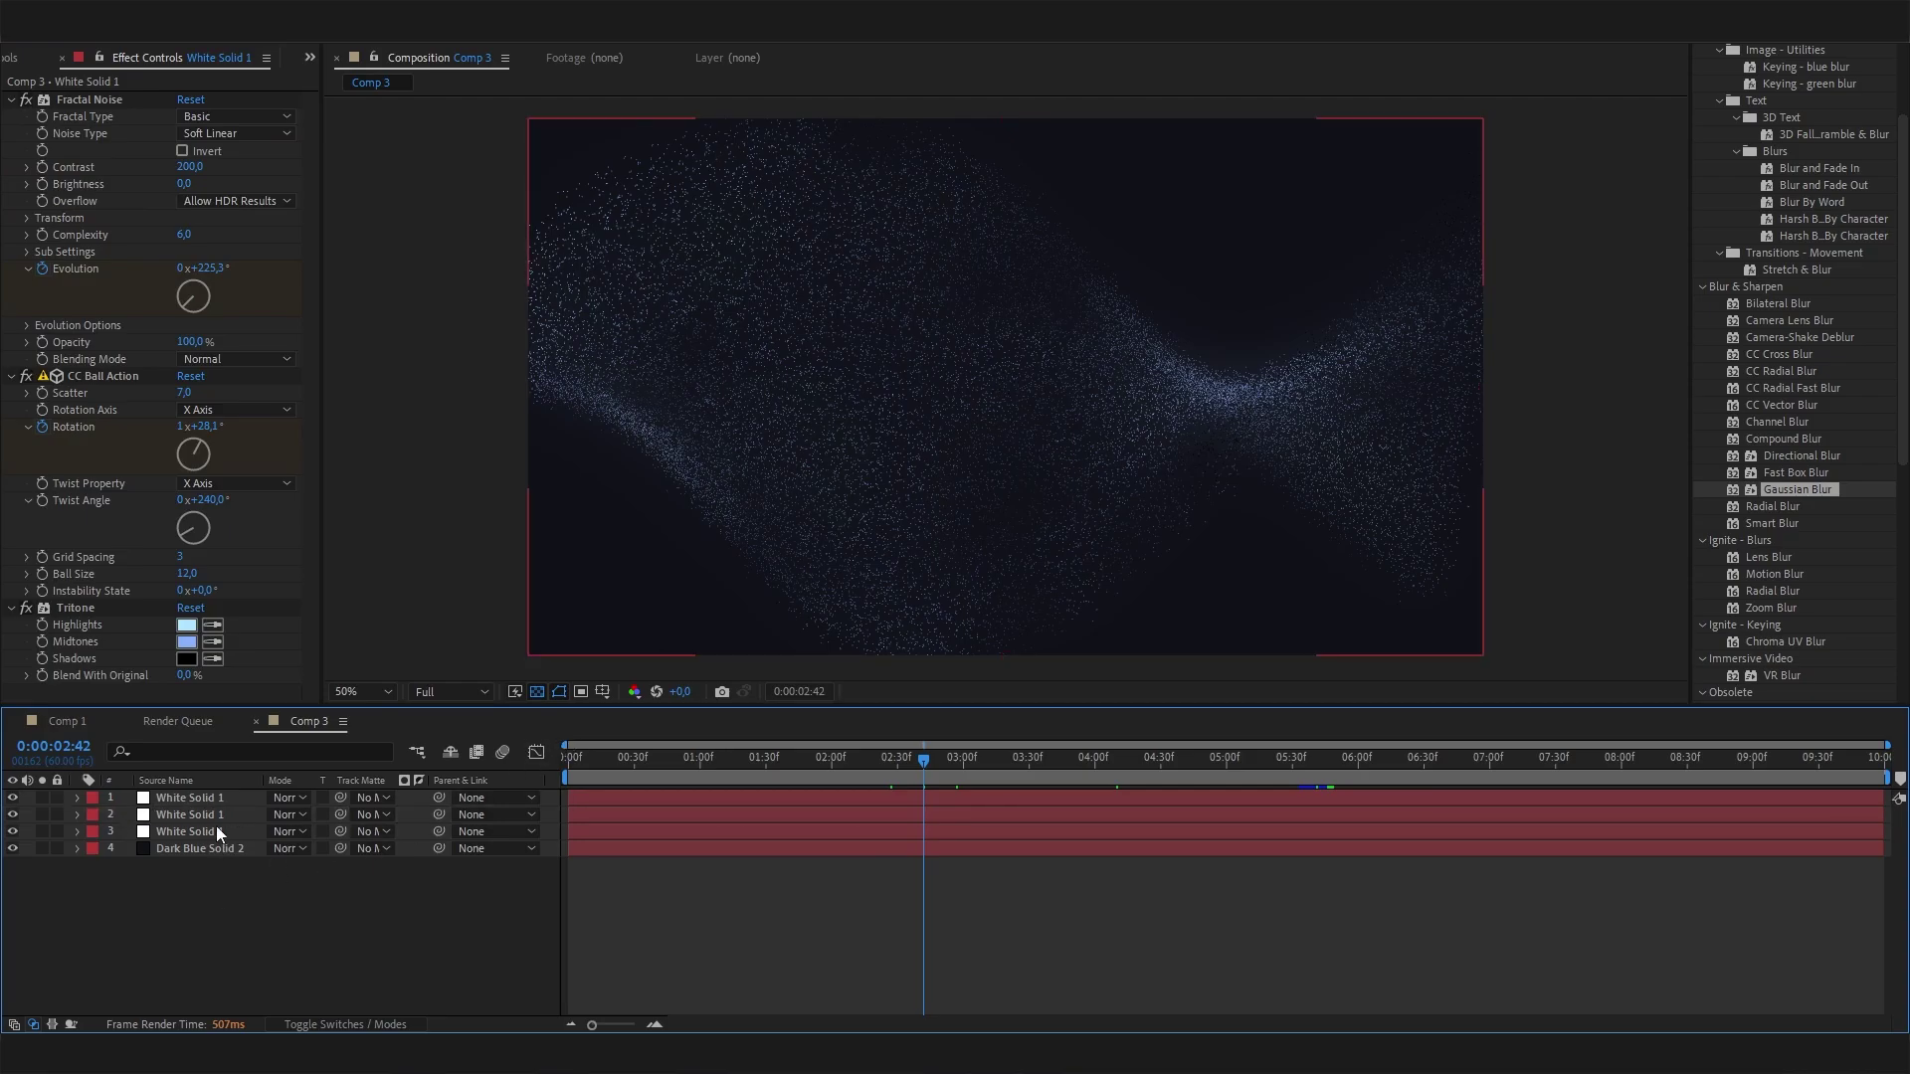
left_click(214, 798)
- Set layers 1, 2 and 3 to Add blending mode, then check the glow at 0:00:03:13
left_click(249, 856)
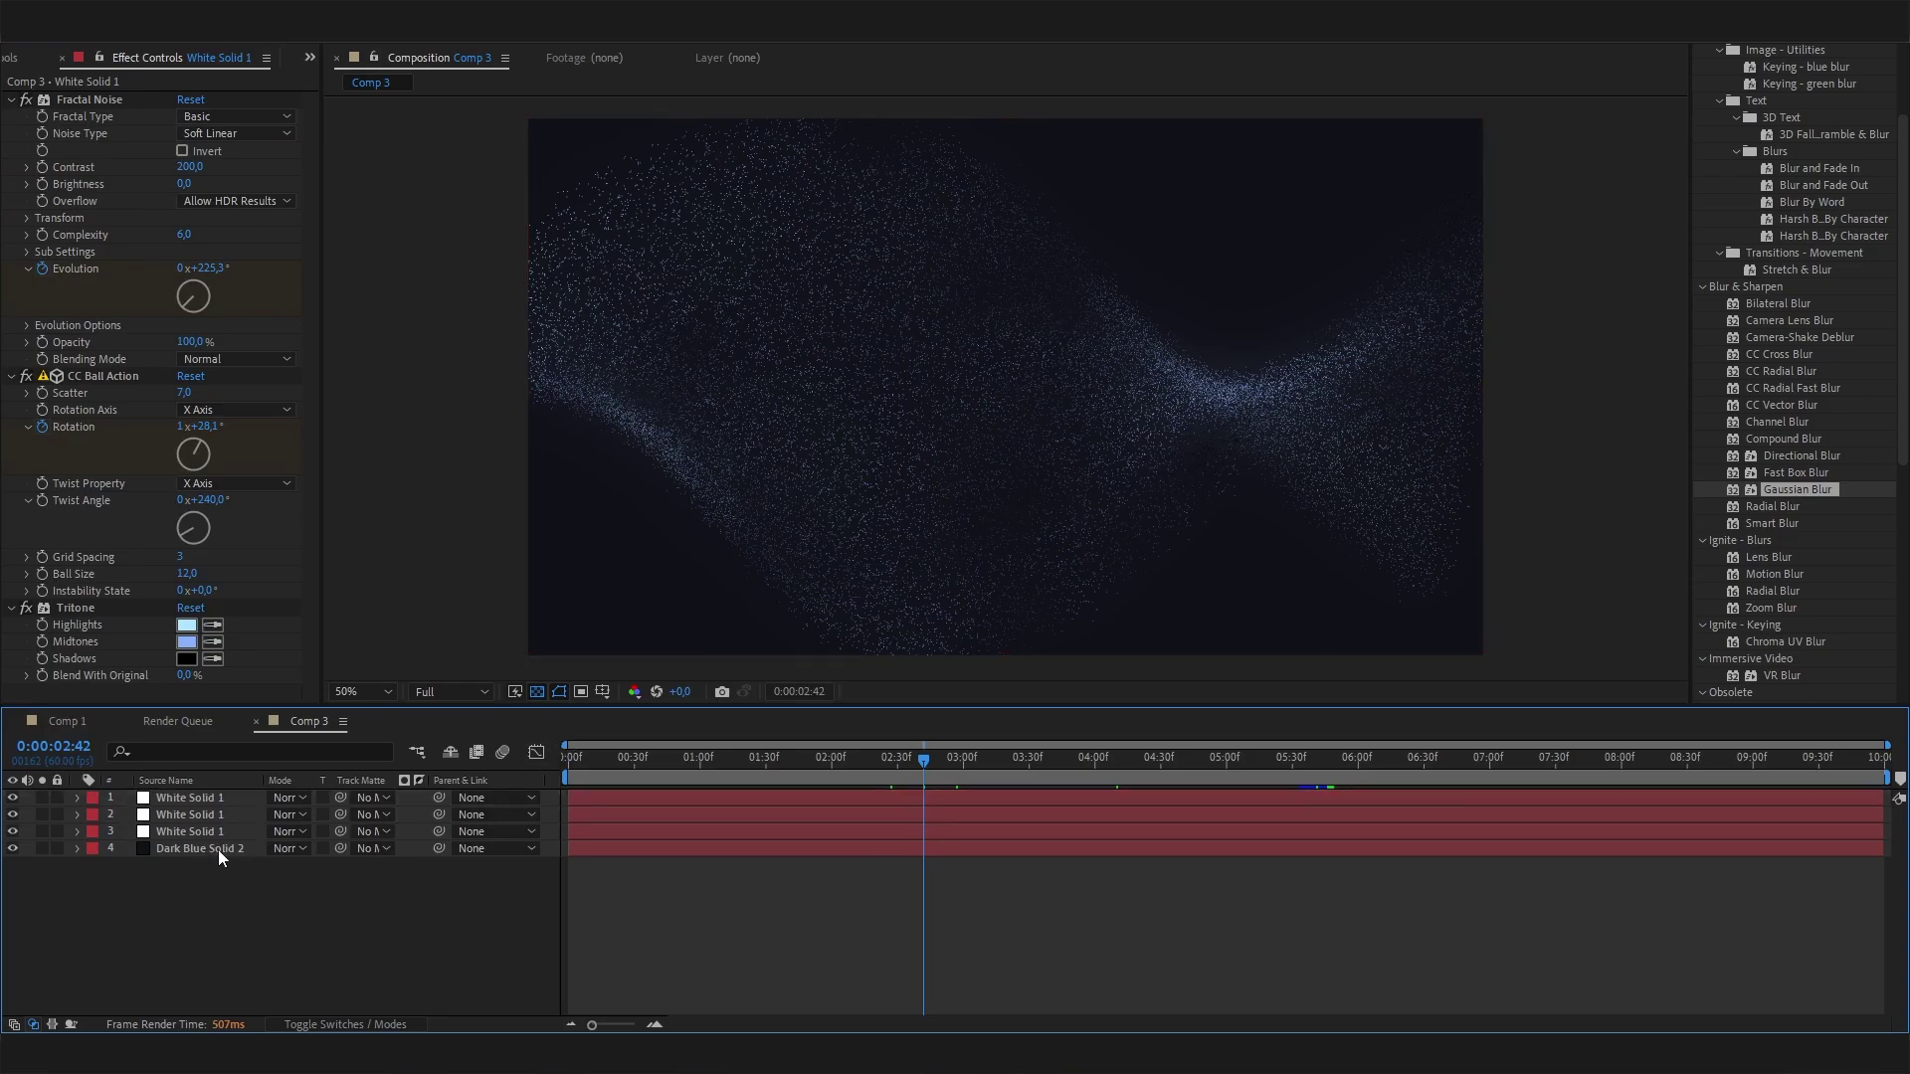
left_click(218, 813)
left_click(218, 796)
left_click(292, 796)
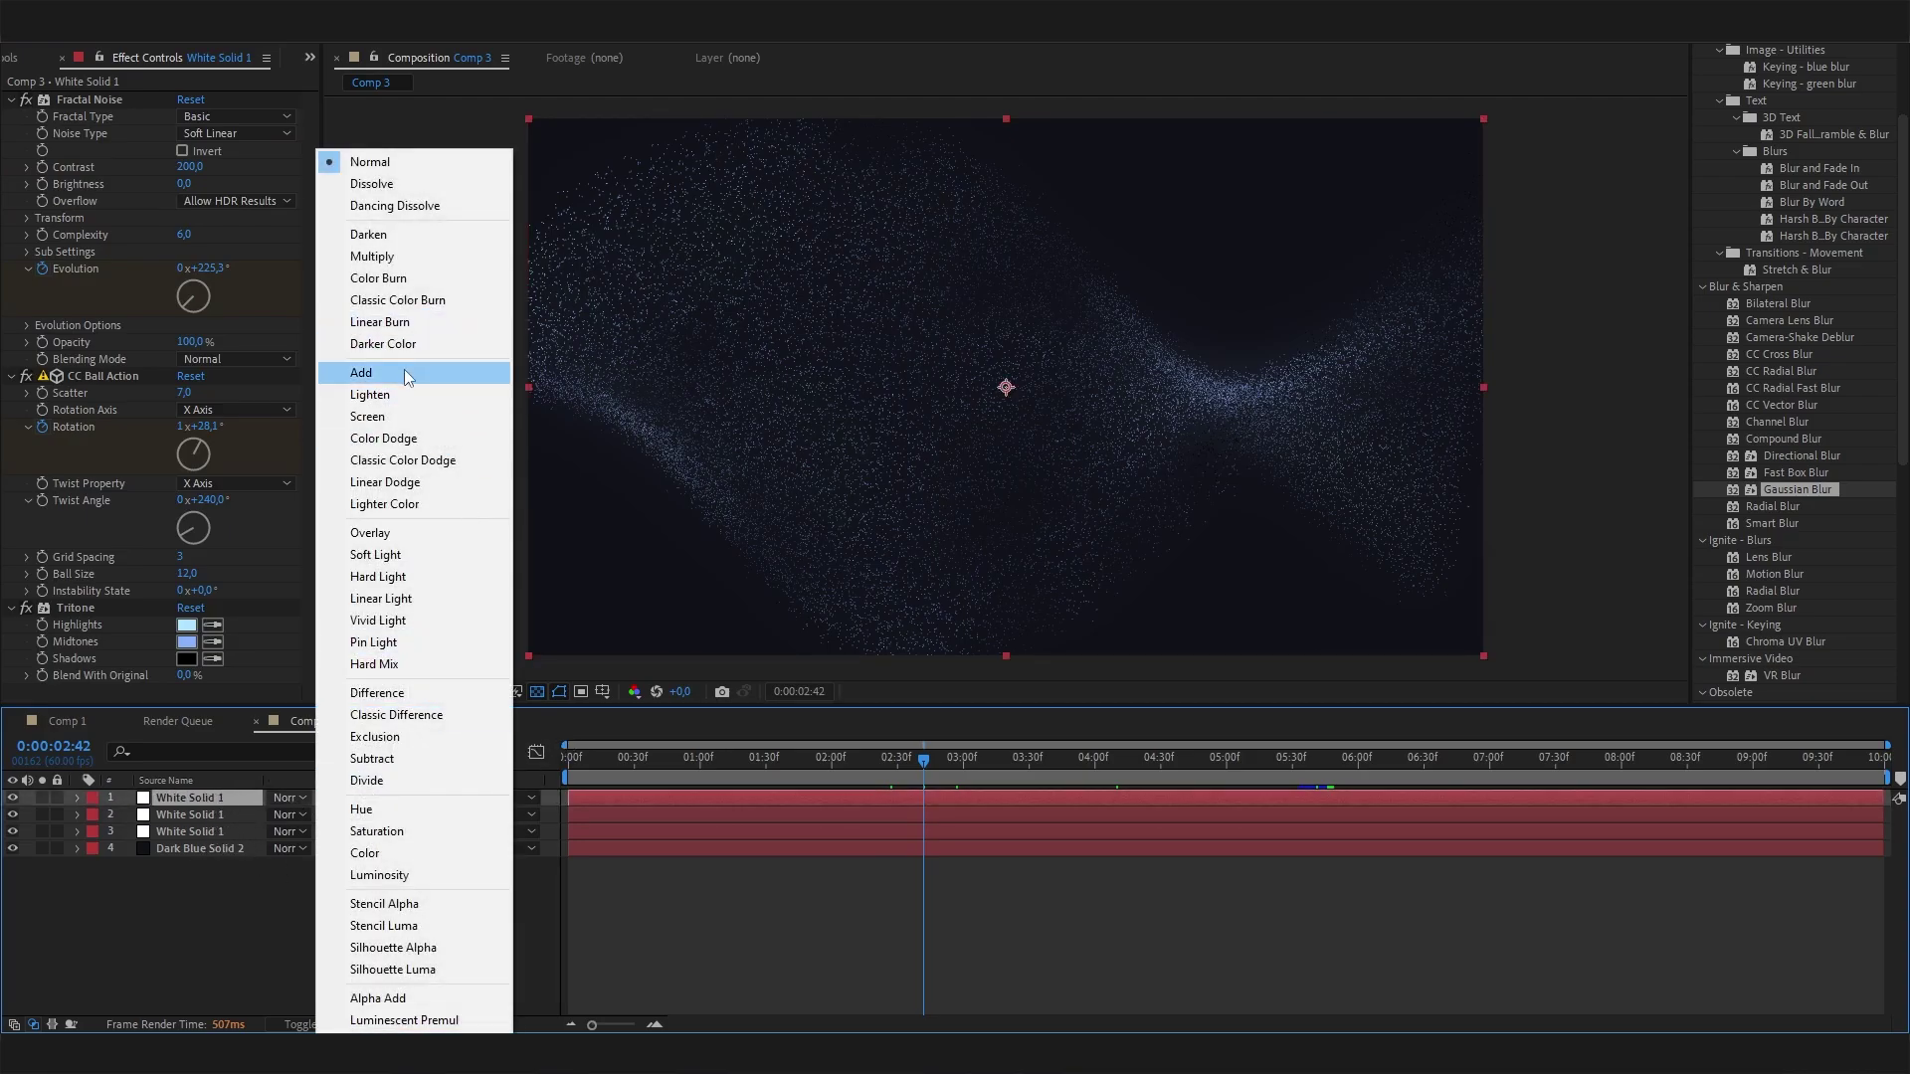
left_click(402, 372)
left_click(280, 816)
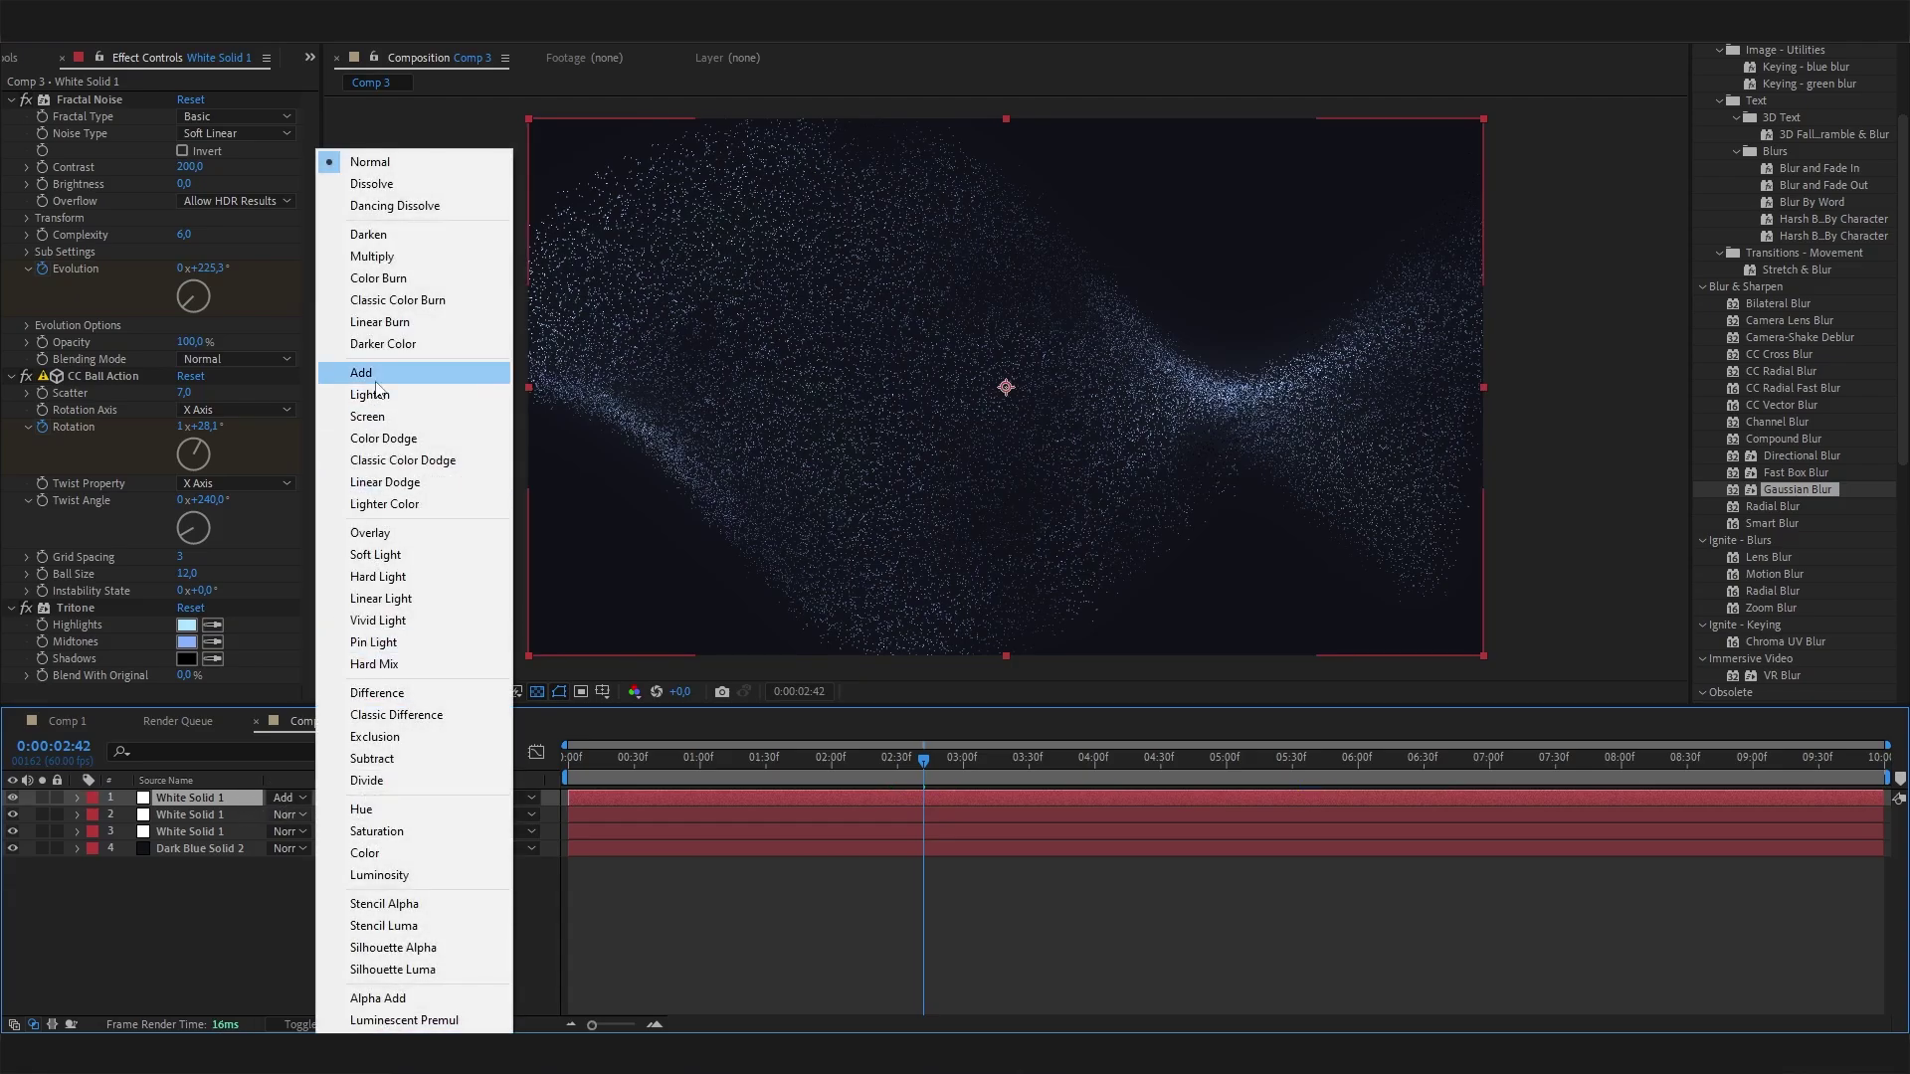
left_click(372, 374)
left_click(289, 831)
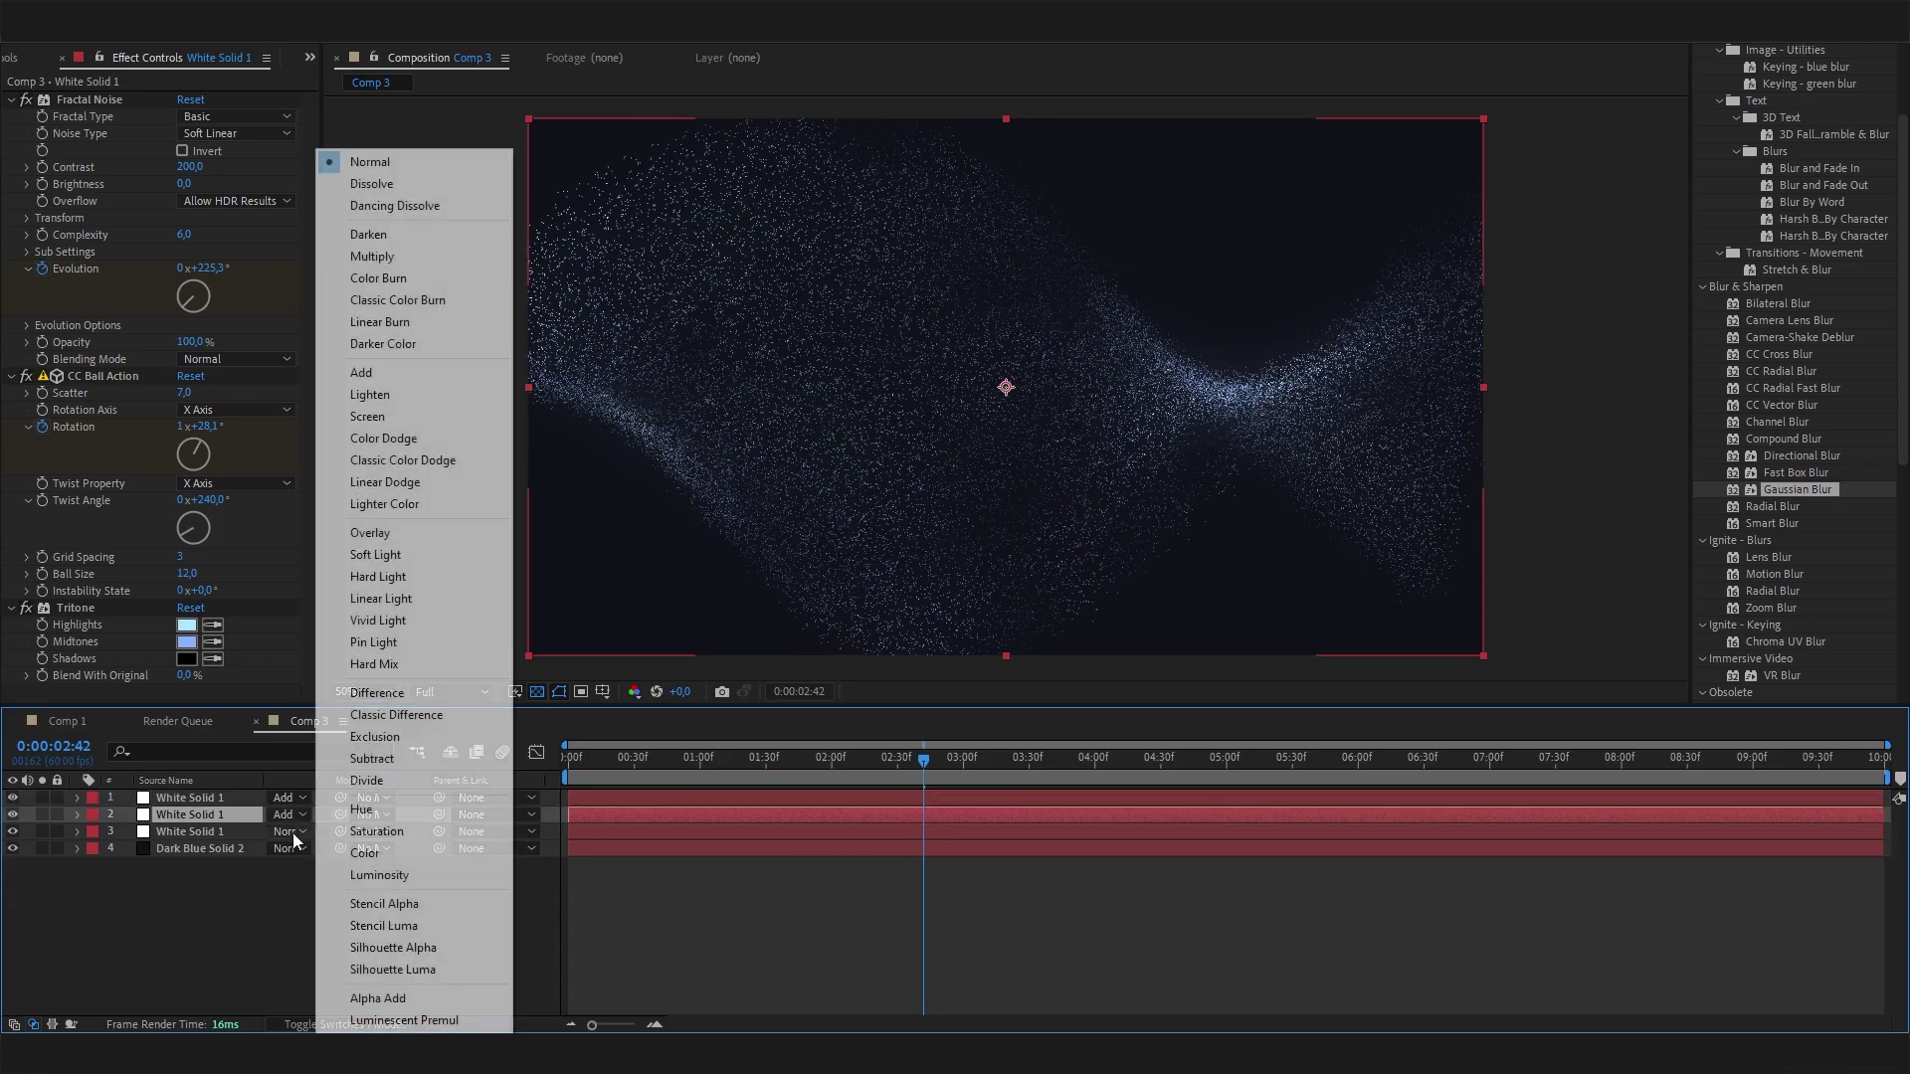
left_click(432, 378)
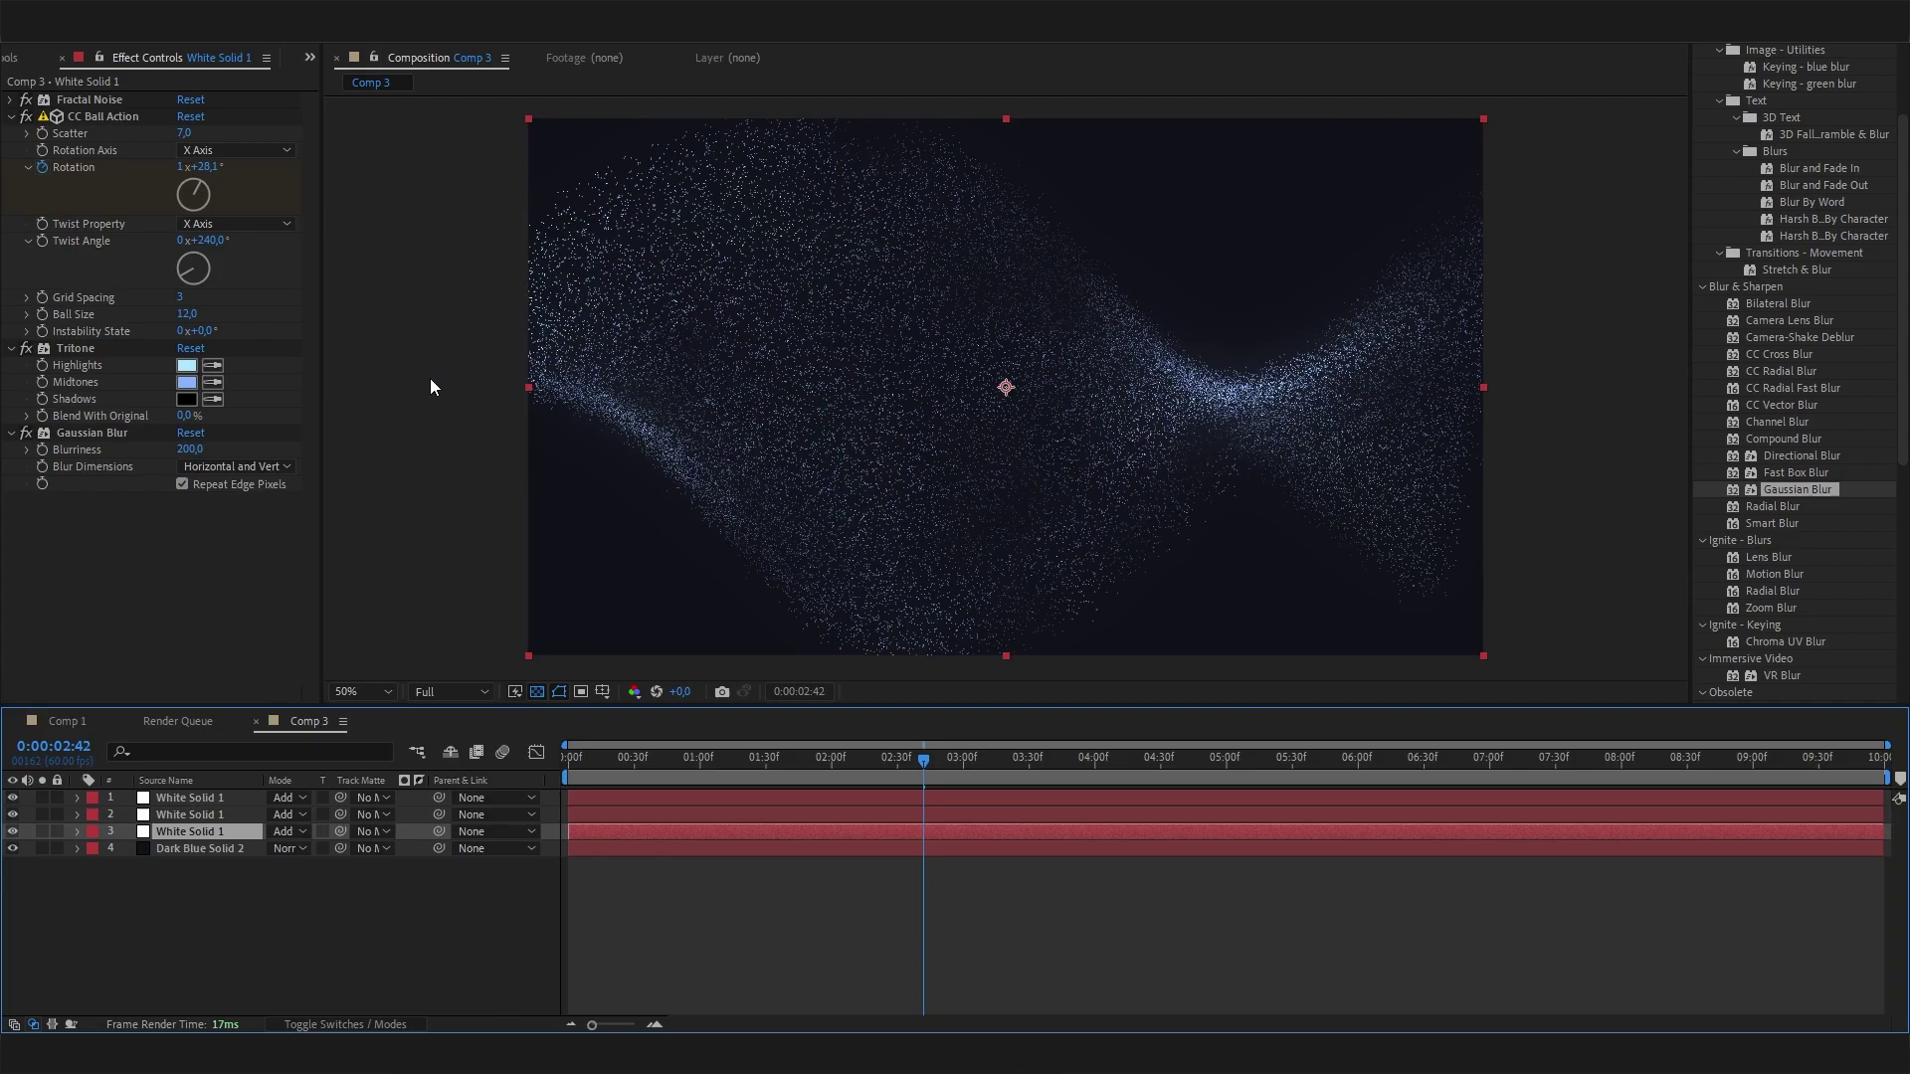
left_click_drag(853, 772, 690, 774)
left_click(992, 761)
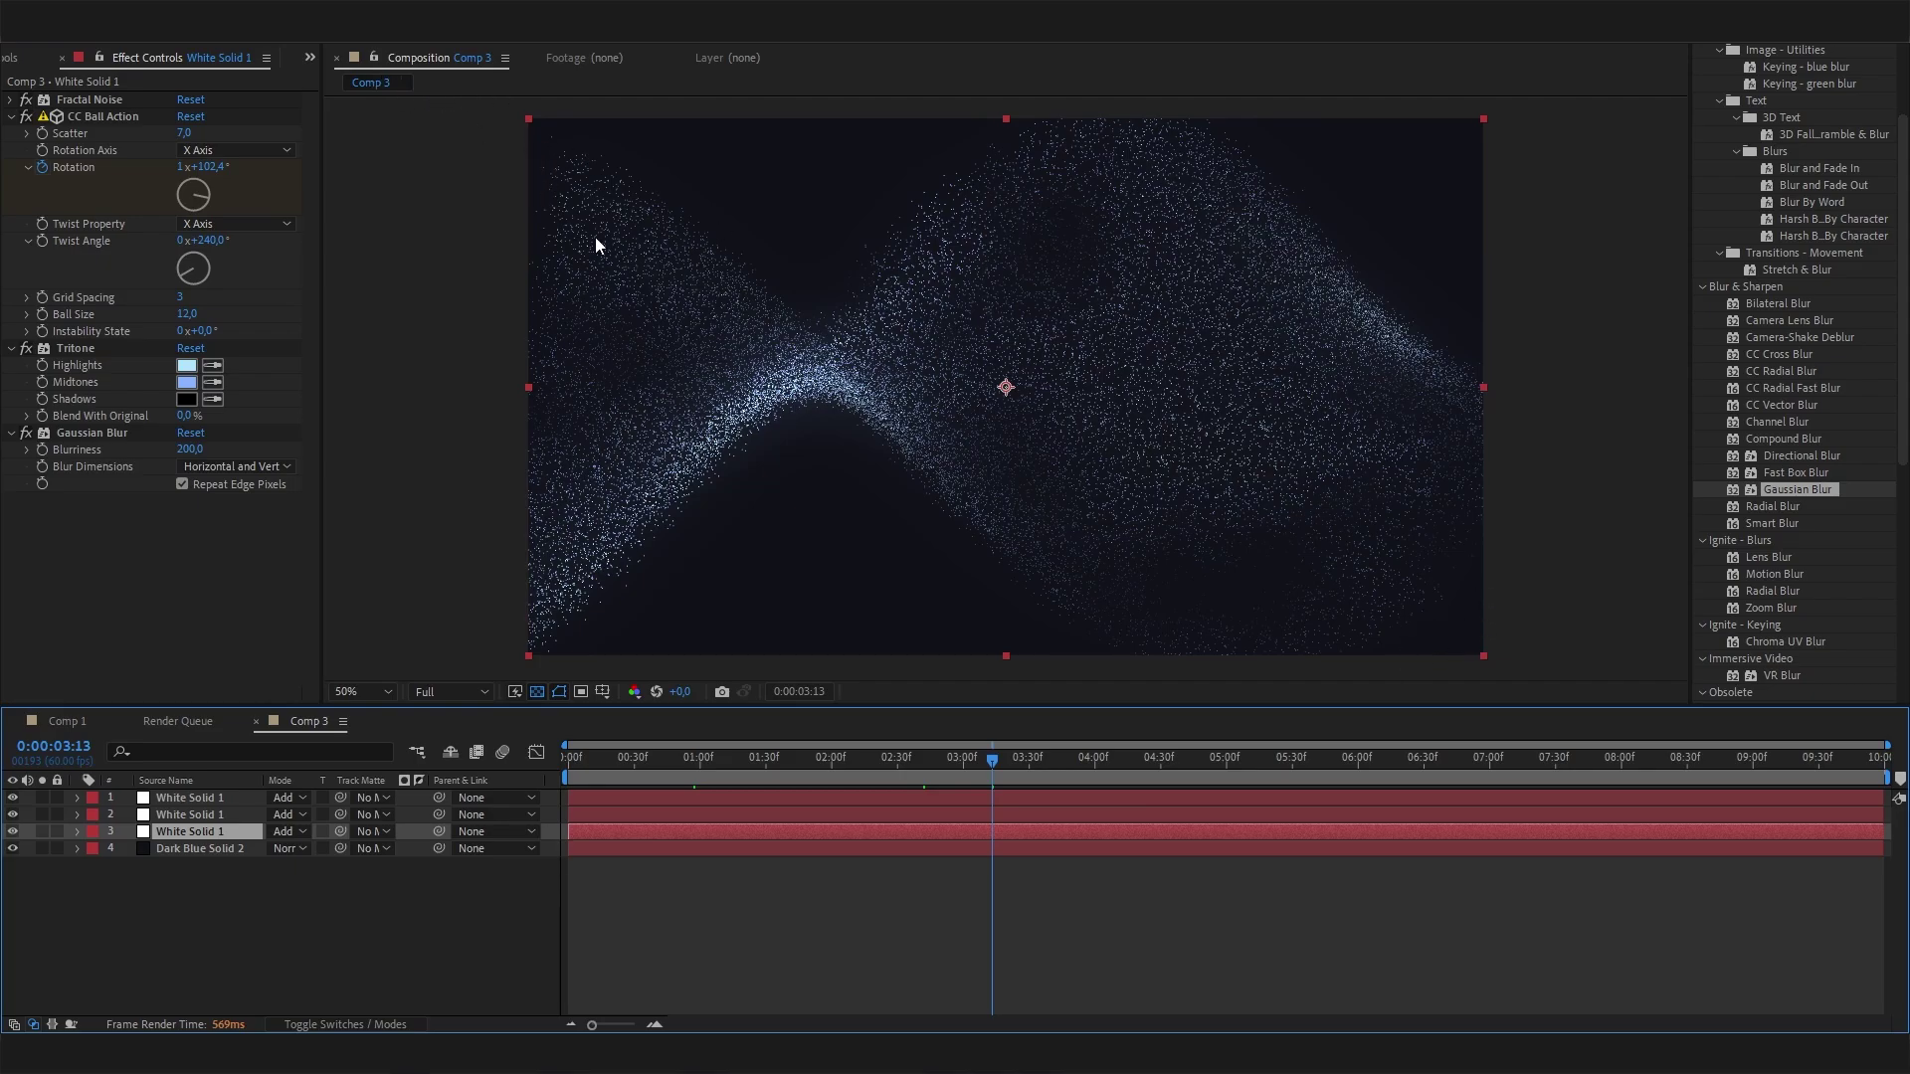
- Select layers 1–3 and set their Scale to 110%, then check the framing at 50% zoom
left_click(236, 915)
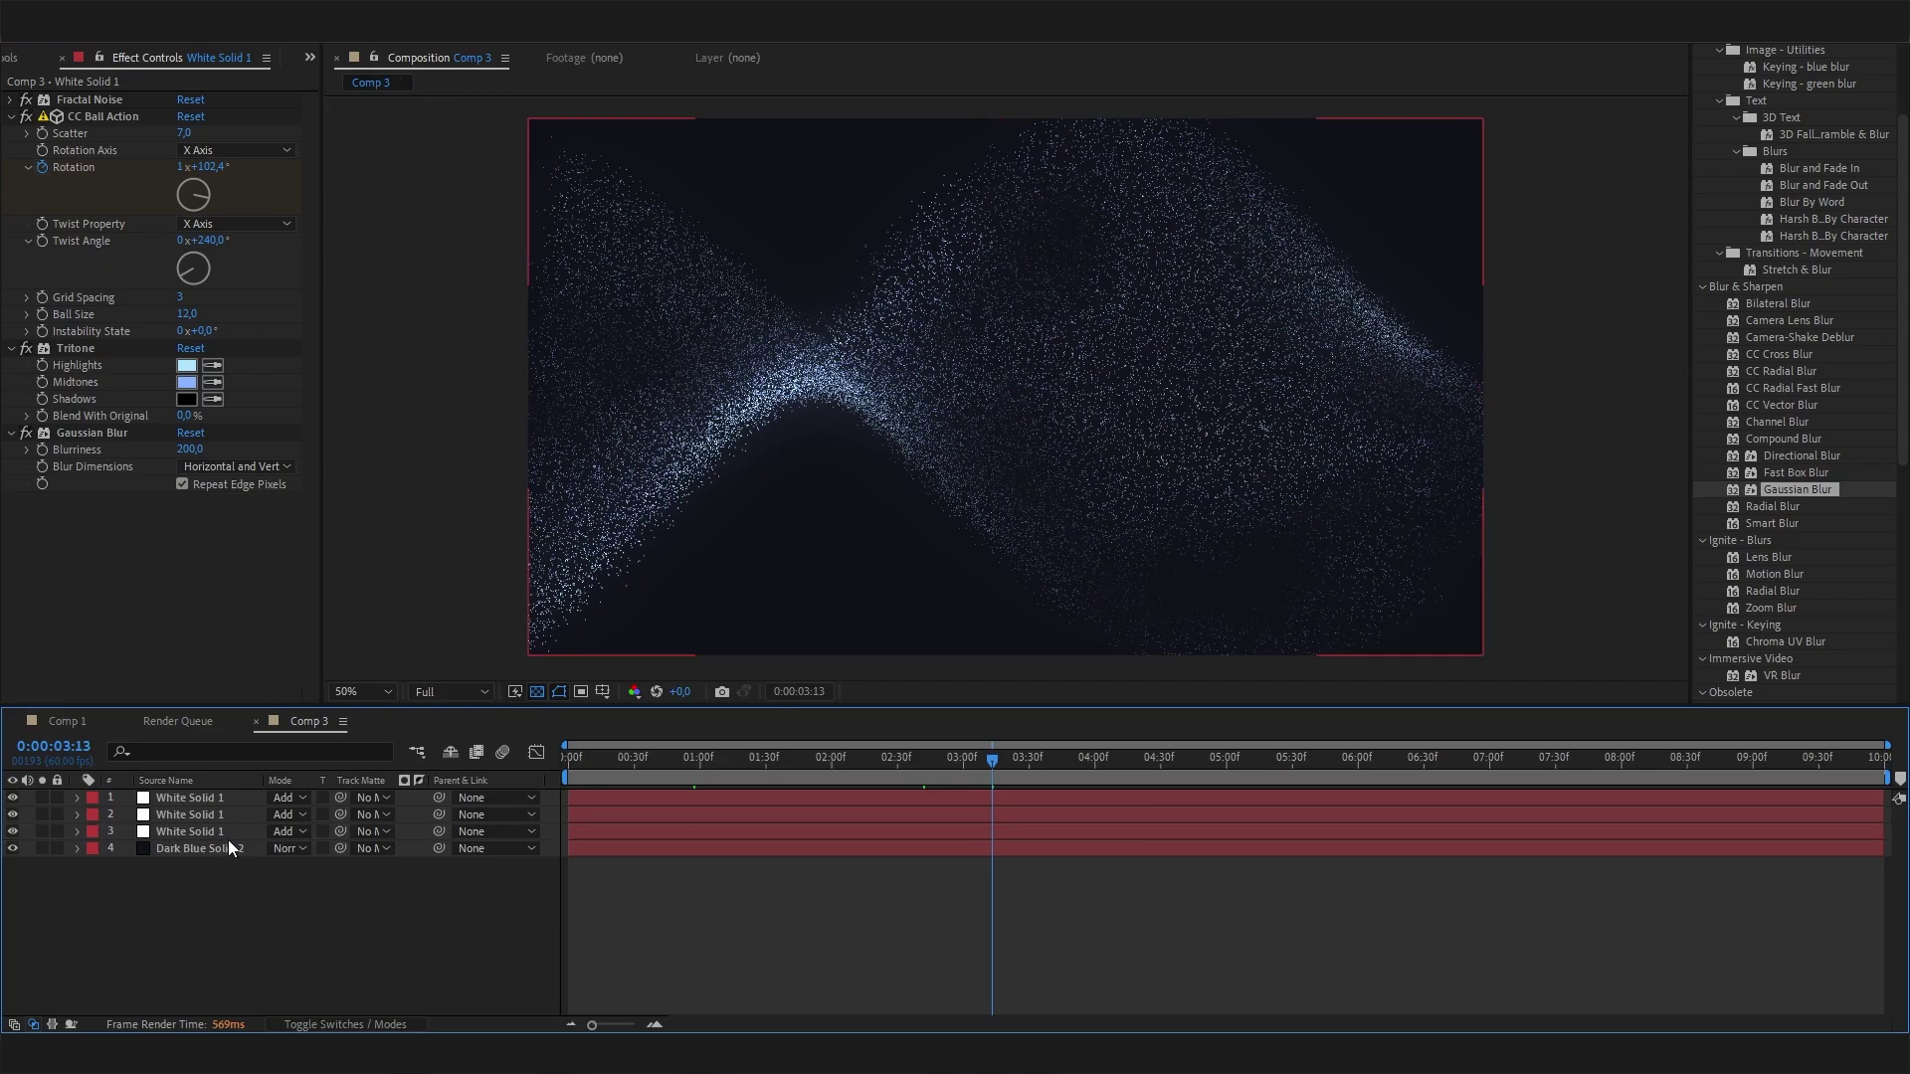
left_click(221, 831)
left_click(223, 796, "shift")
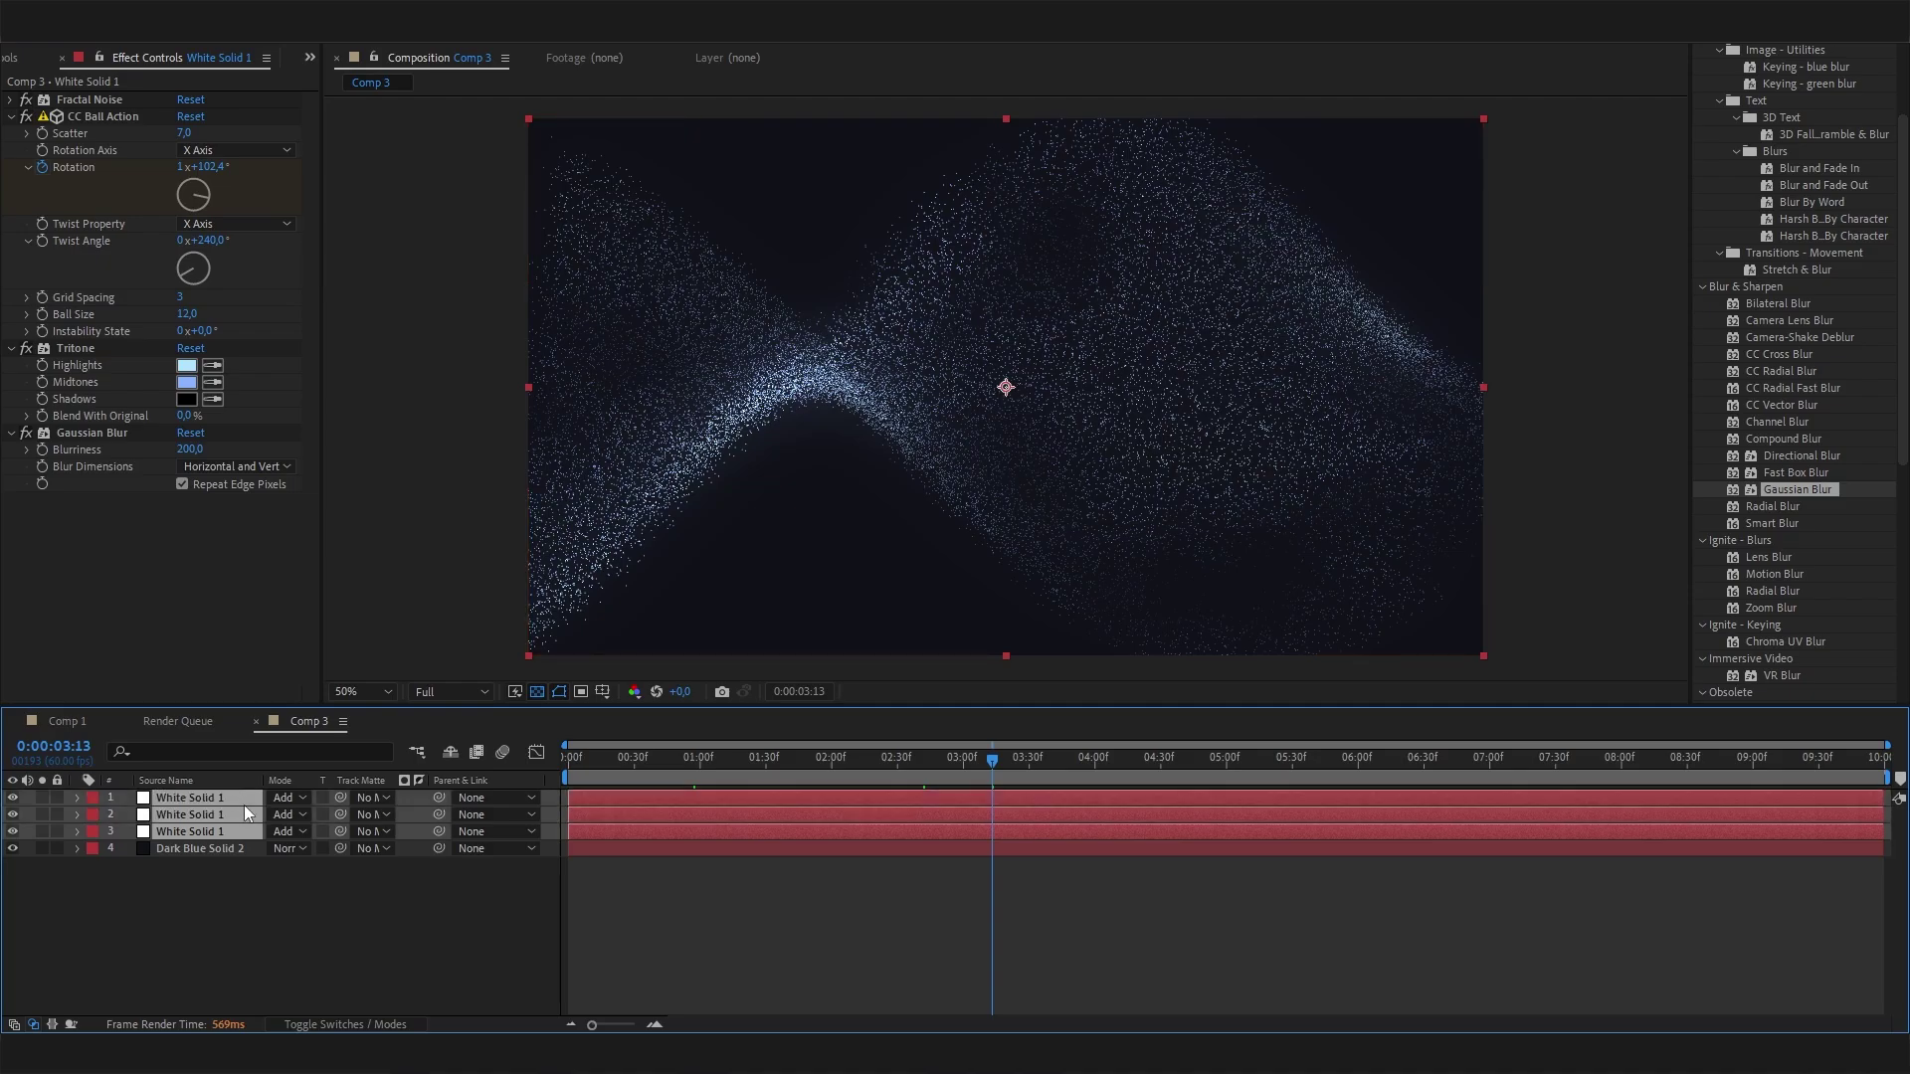
key("s")
left_click(298, 814)
key("Tab")
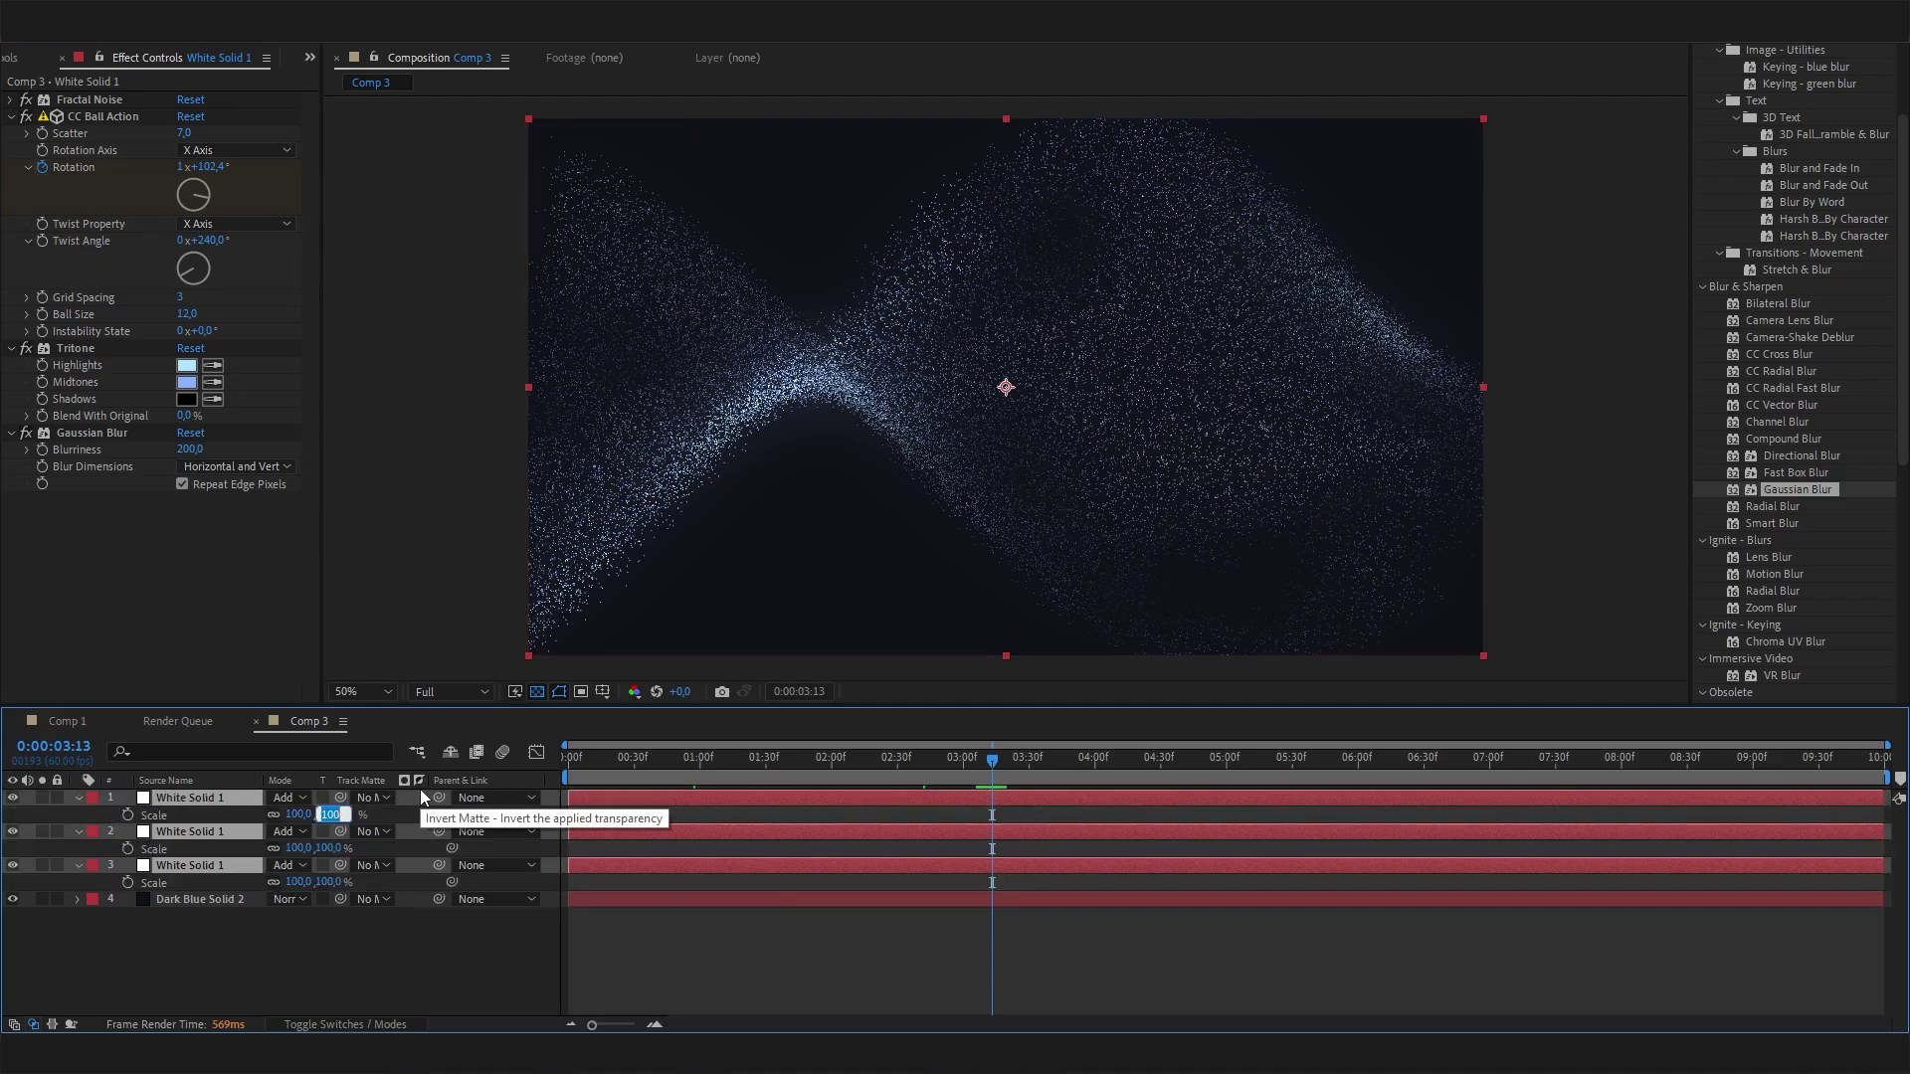
type("110")
key("Return")
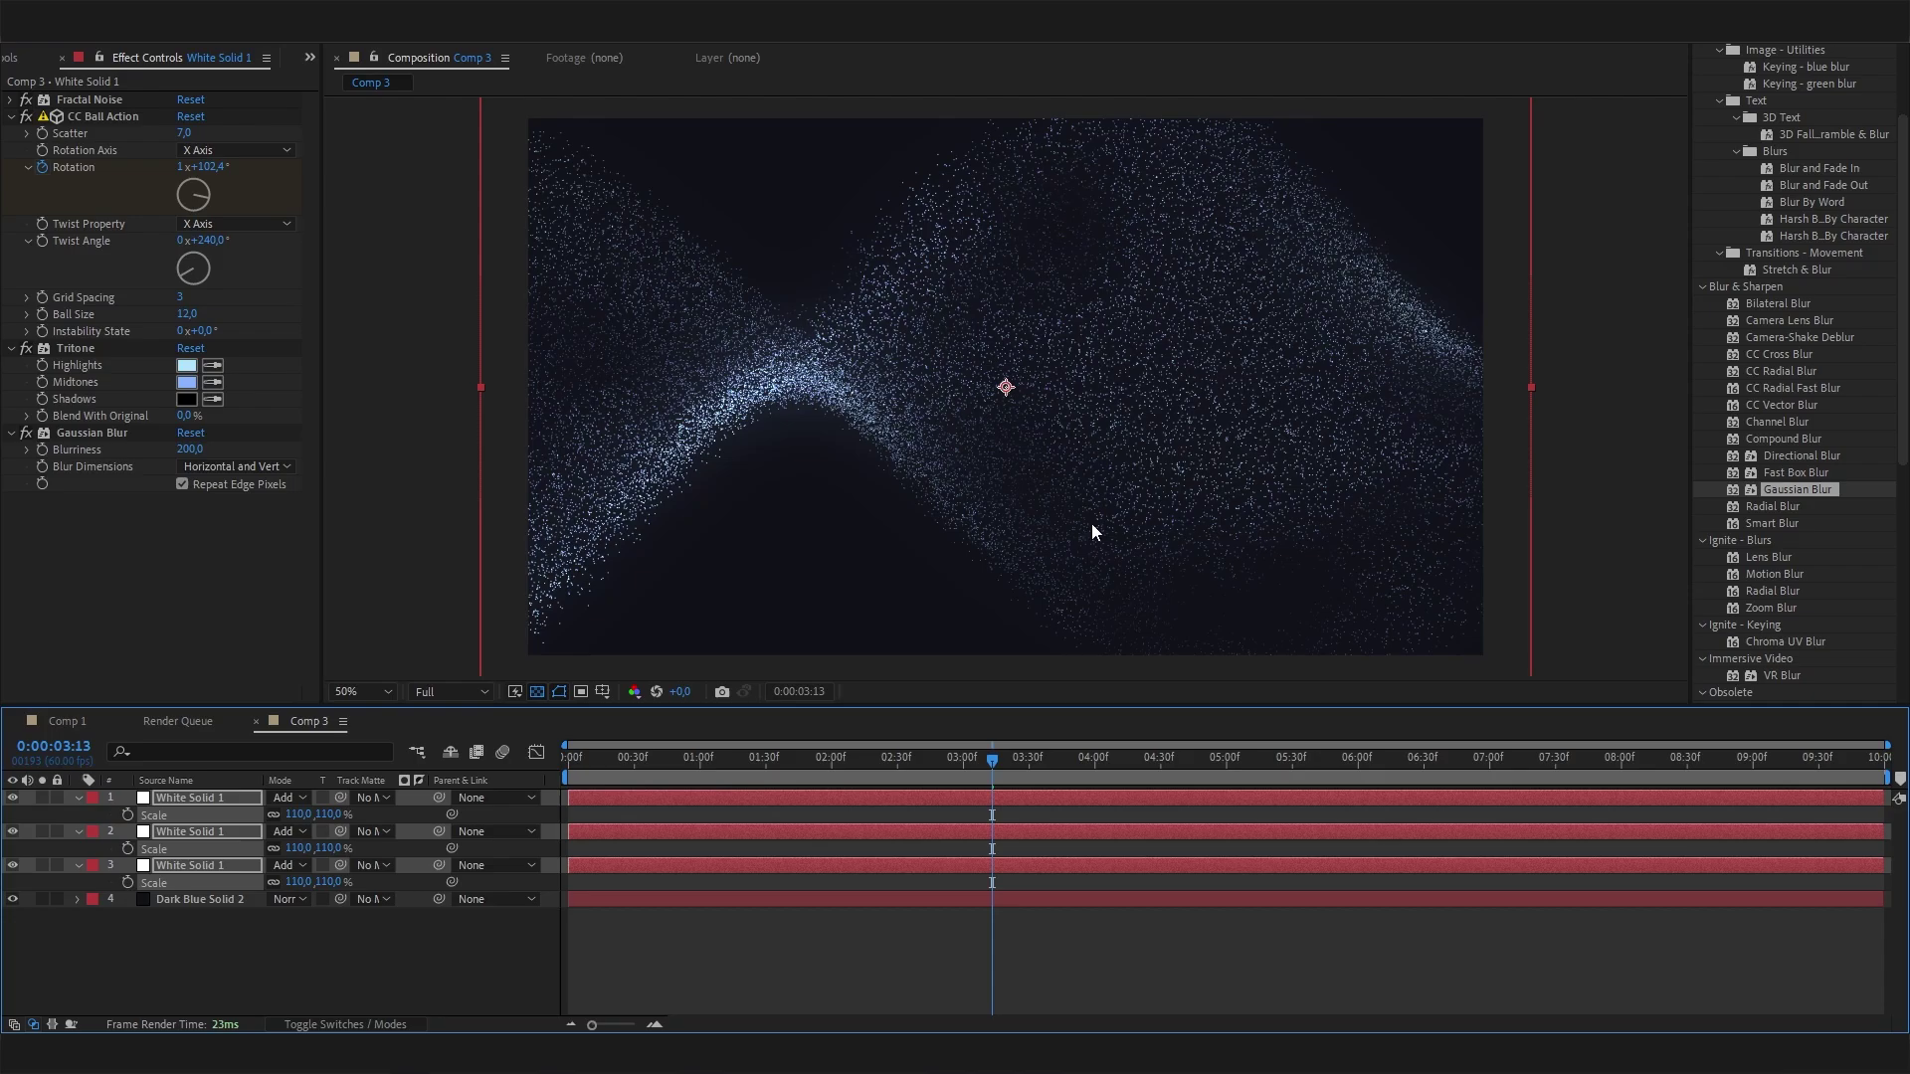
key("comma")
key("comma")
key("period")
key("period")
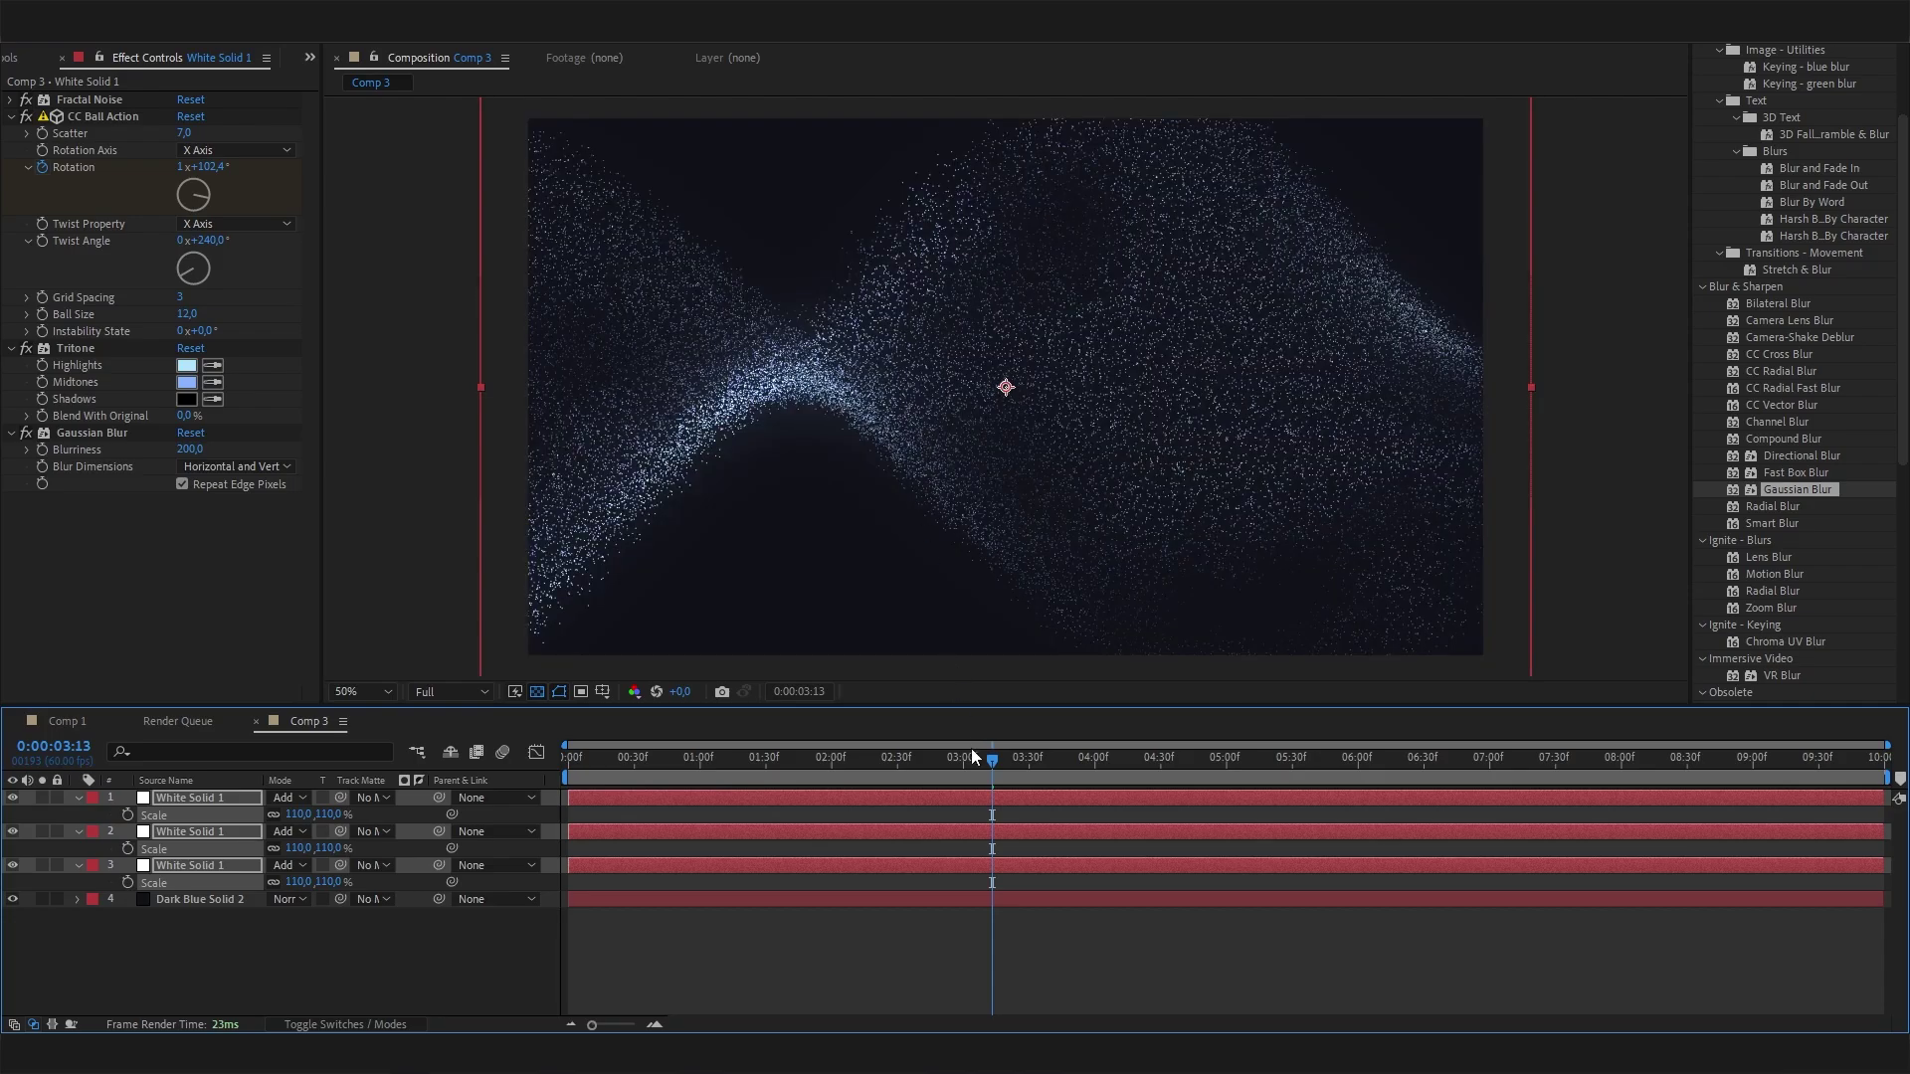